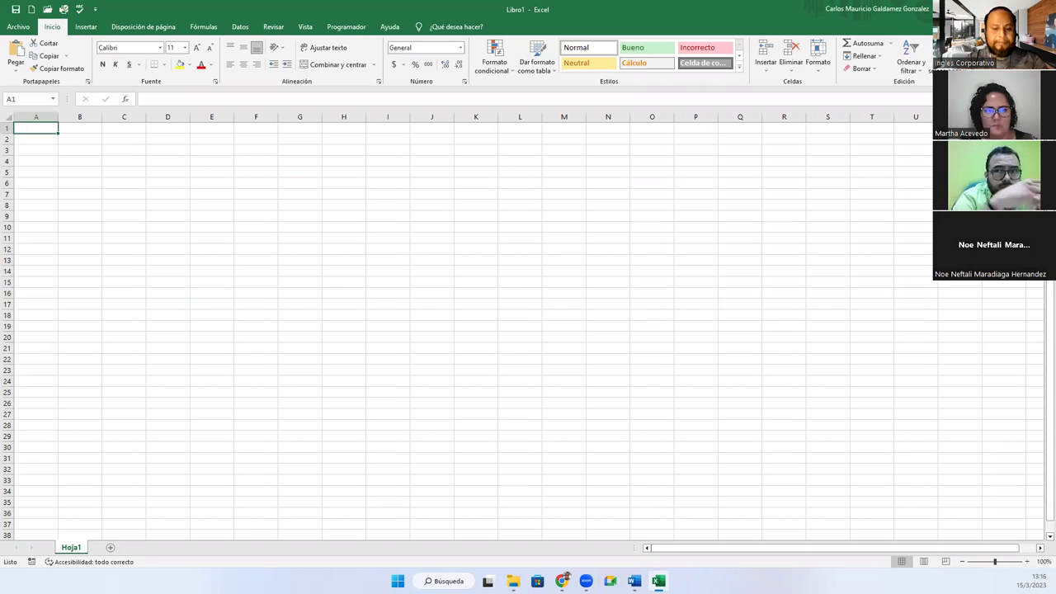
Step: Enter the headers MES, CLIENTE, ARTICULO, CANTIDAD, PRECIO and TOTAL in cells A1 to F1
key("BackSpace")
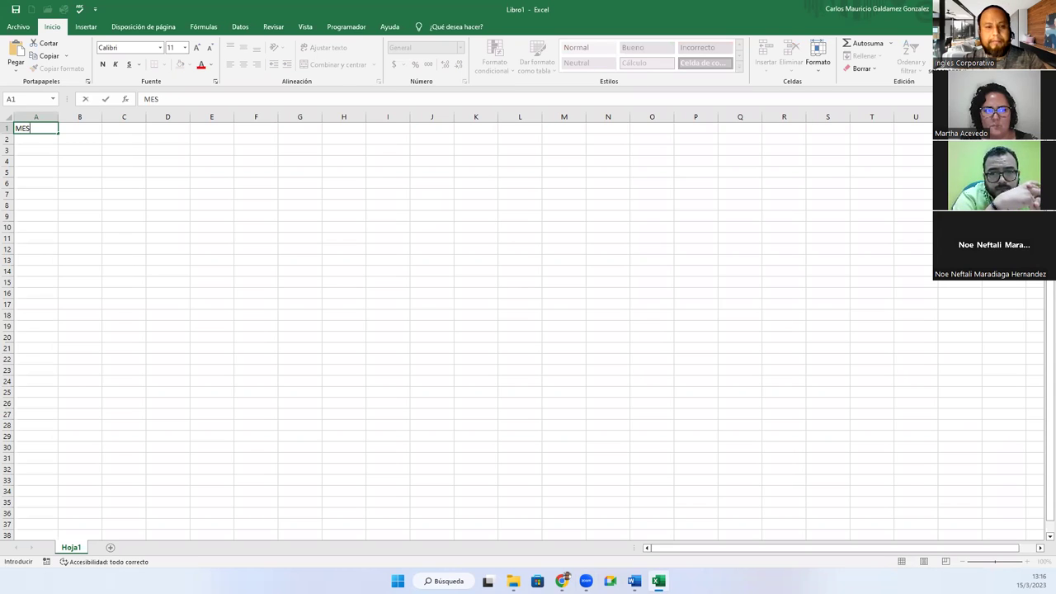
key("Tab")
type("CLIENTE")
key("Tab")
type("ARTICULO")
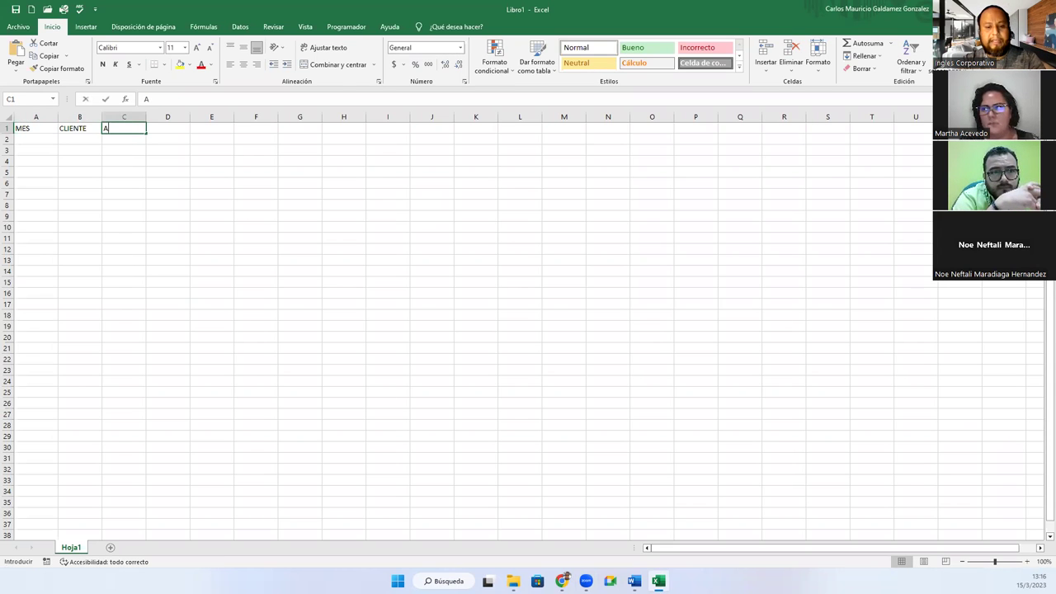
key("Tab")
type("CANTIDAD")
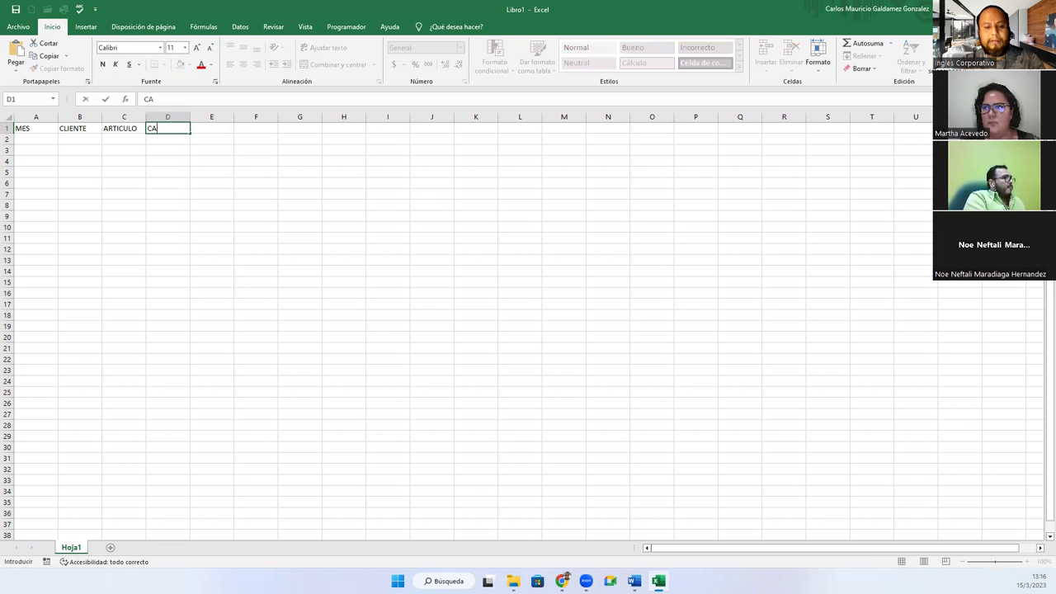
key("Tab")
type("PRECIO")
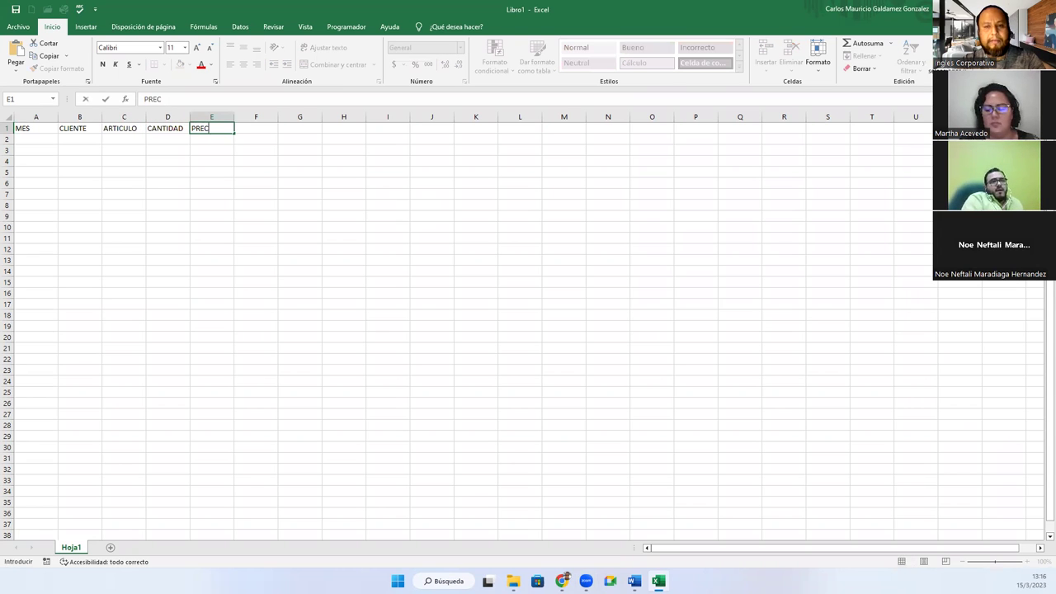
key("Tab")
type("TOTAL")
key("Return")
key("Return")
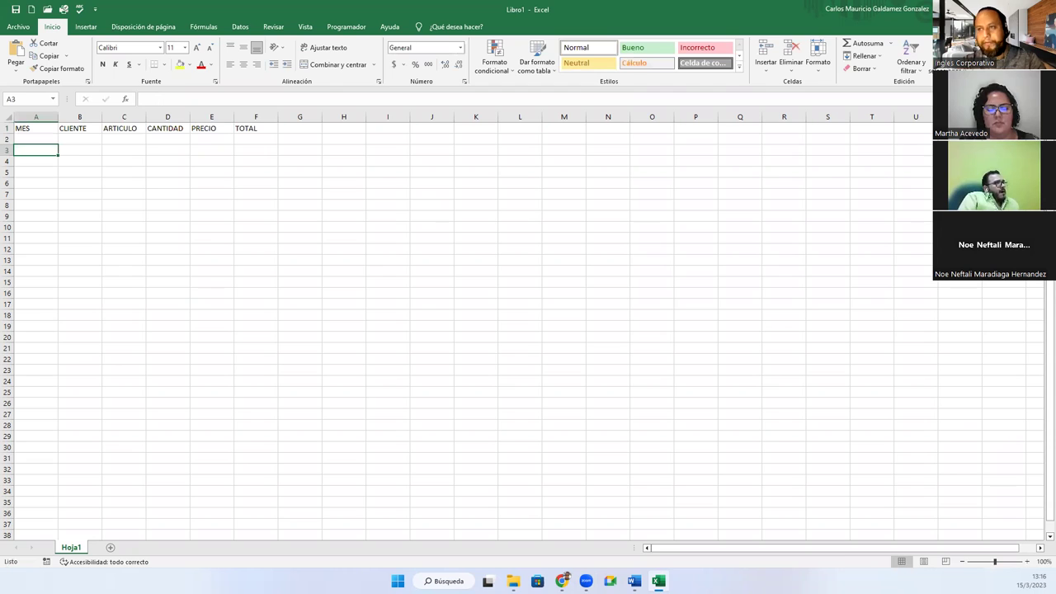
Step: Enter ENERO in A2 and fill it down through A5 as copied cells instead of a month series
left_click(35, 138)
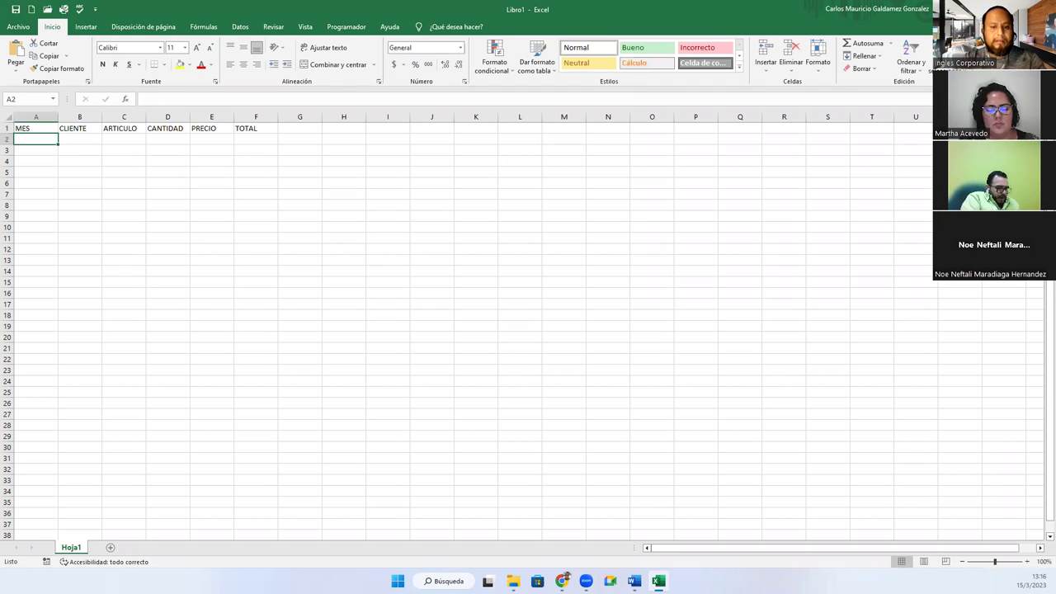
type("ENER")
key("BackSpace")
type("O")
key("BackSpace")
type("RO")
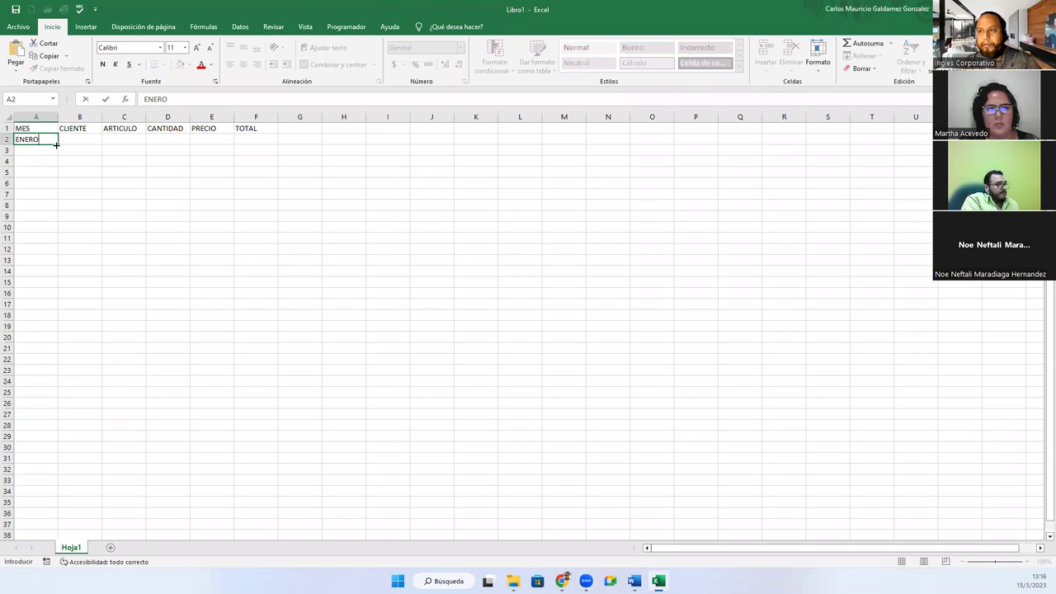
left_click_drag(56, 145, 44, 175)
left_click(66, 184)
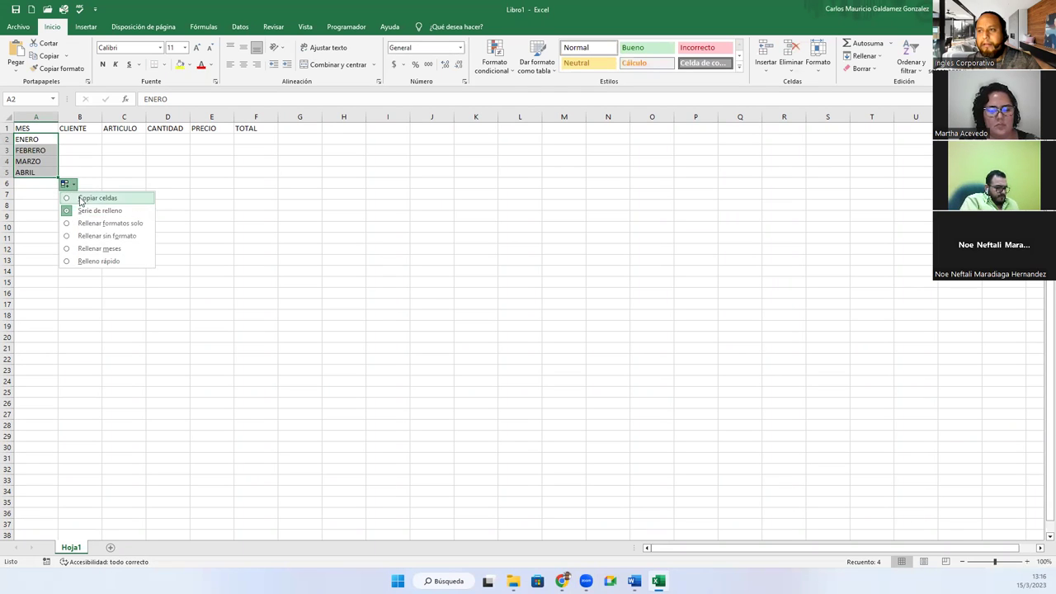
left_click(80, 199)
Step: Enter FEBRERO in A6 and copy it into A7:A9
left_click(42, 183)
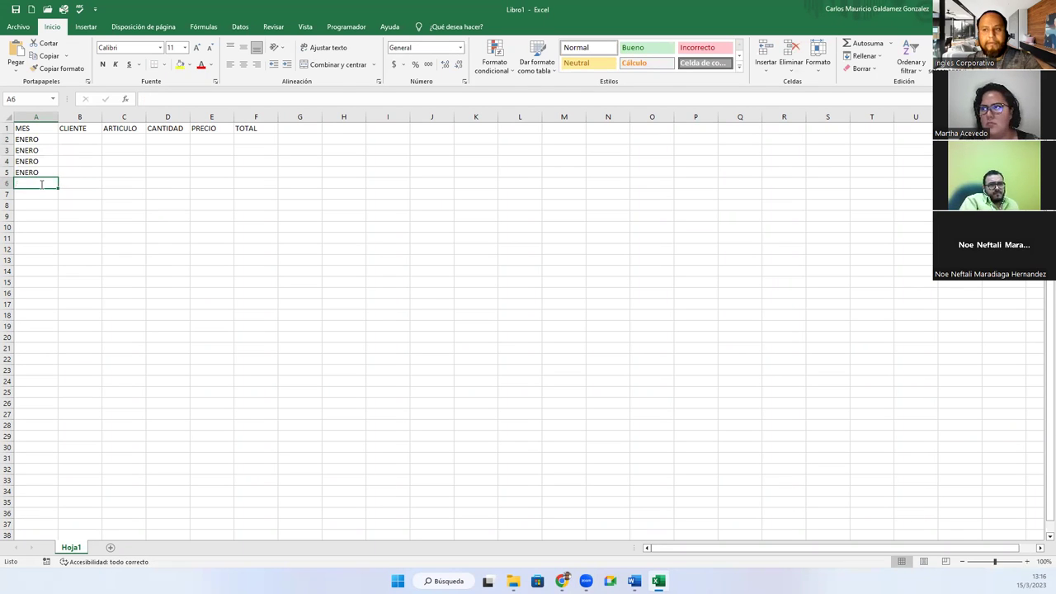
type("FEBRER")
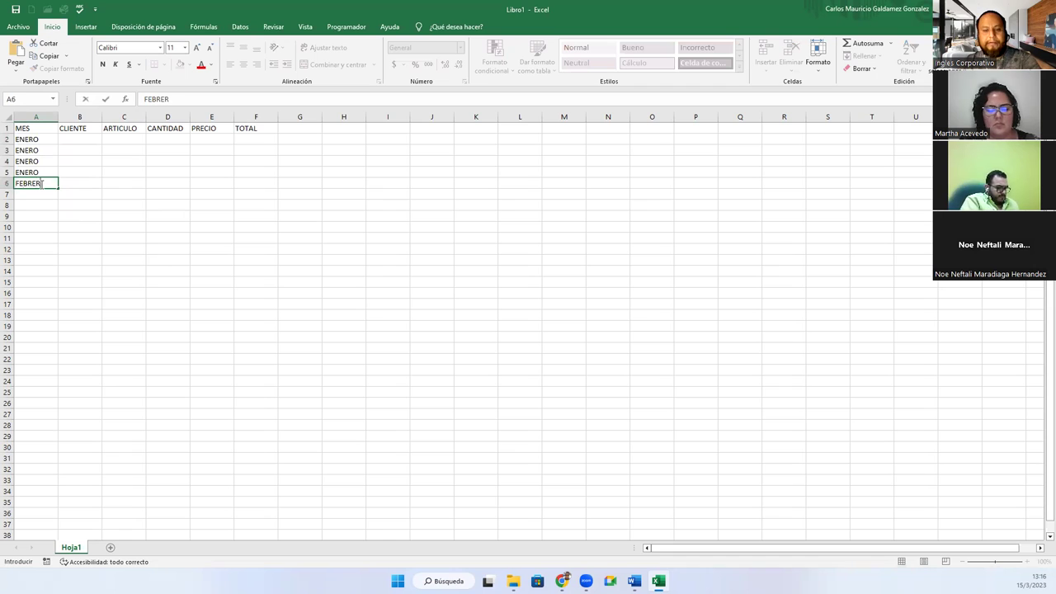
type("O")
key("Return")
left_click(33, 182)
key("ctrl+c")
left_click(31, 196)
left_click_drag(31, 201, 29, 218)
key("ctrl+v")
left_click(29, 237)
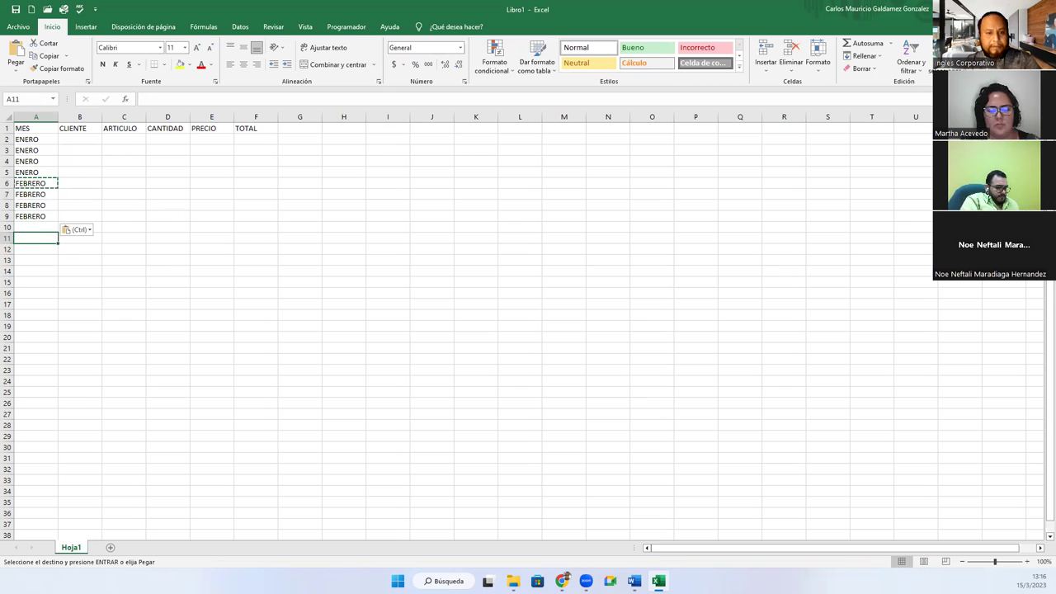
Step: Fill the month series from A9 to put MARZO in A10, and copy it into A11:A12
left_click(52, 216)
left_click_drag(57, 221, 33, 249)
key("ctrl+c")
key("ctrl+v")
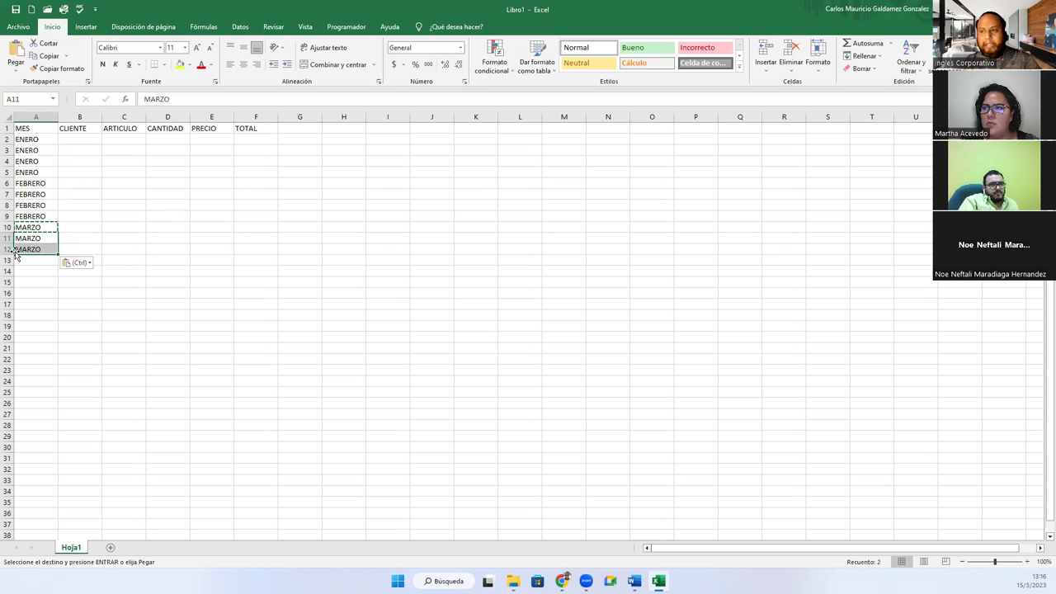
Step: Extend the MARZO fill down into cell A13
left_click_drag(58, 254, 59, 266)
left_click(28, 261)
left_click(65, 272)
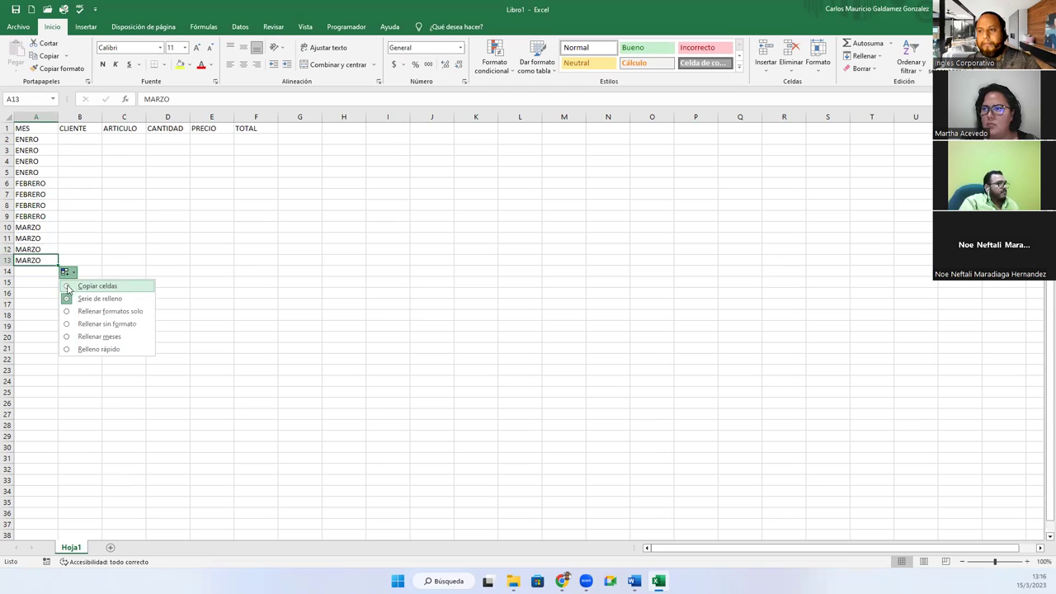
left_click(38, 260)
Step: Replace the month in cell A13 with ABRIL
double_click(38, 261)
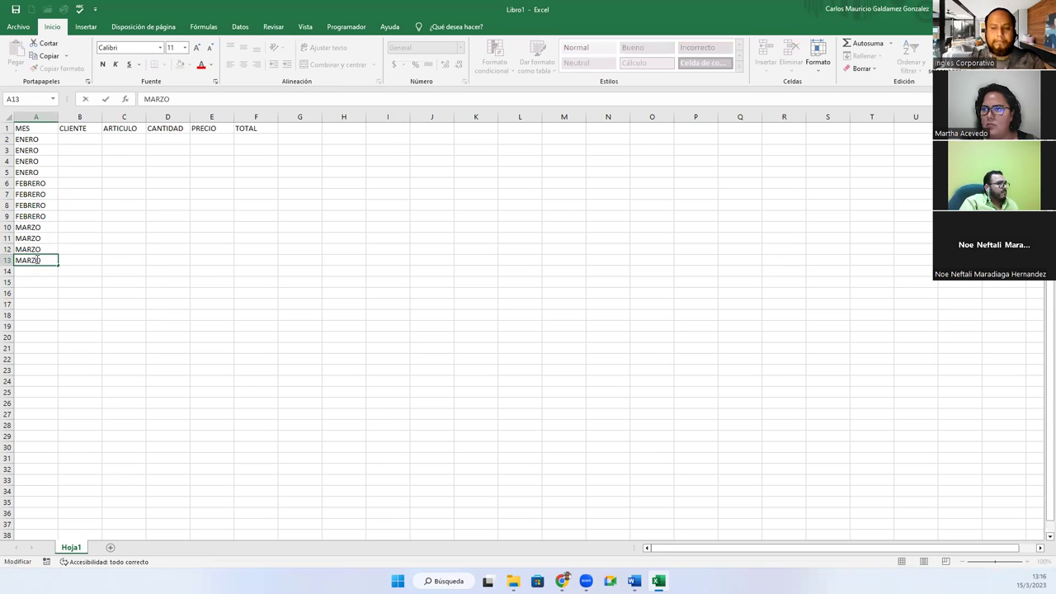
key("BackSpace")
key("BackSpace")
key("BackSpace")
key("BackSpace")
type("ABRIL")
key("Return")
Step: Copy ABRIL from A13 into A14:A15 and end the copy mode
left_click(37, 260)
key("ctrl+c")
key("Down")
key("shift+Down")
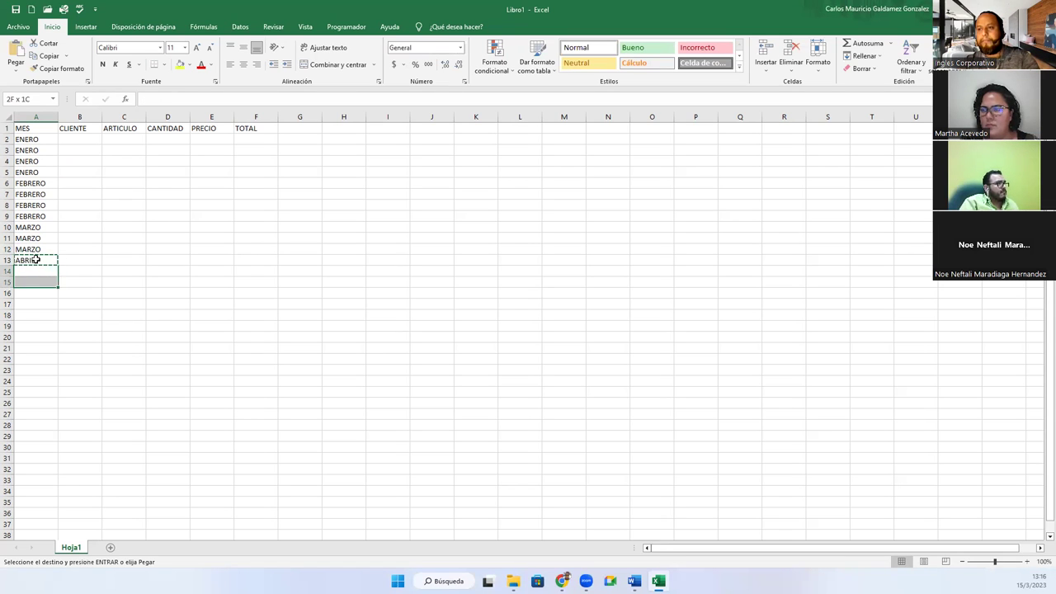
key("ctrl+v")
key("Right")
key("ctrl")
key("Down")
key("Down")
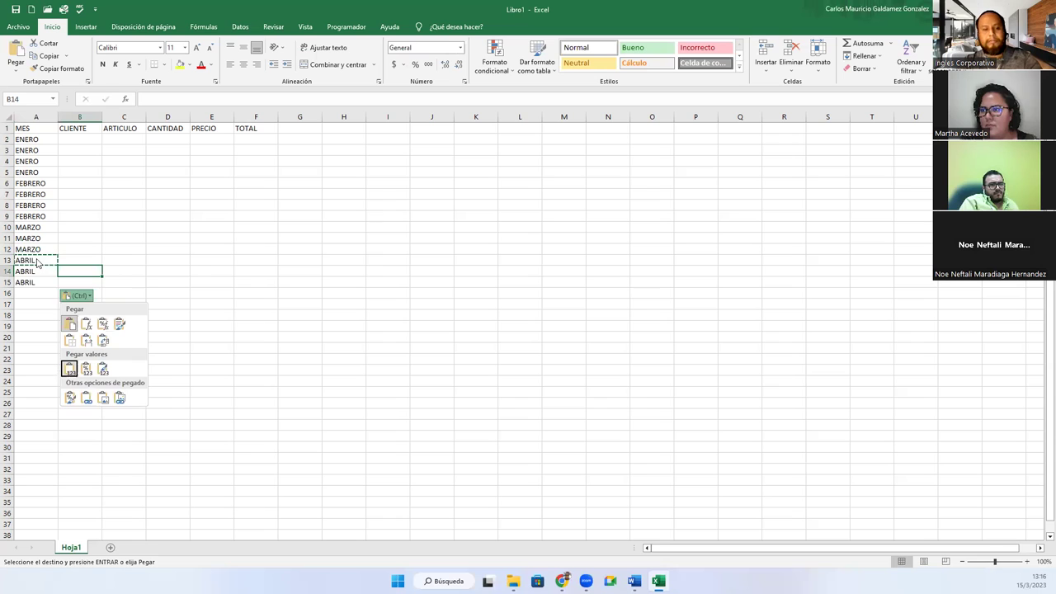
key("Escape")
key("Escape")
Step: Enter ABRIL in cell A16 to complete the MES column
key("Left")
key("Down")
key("ctrl+shift+Up")
key("shift+Down")
key("Down")
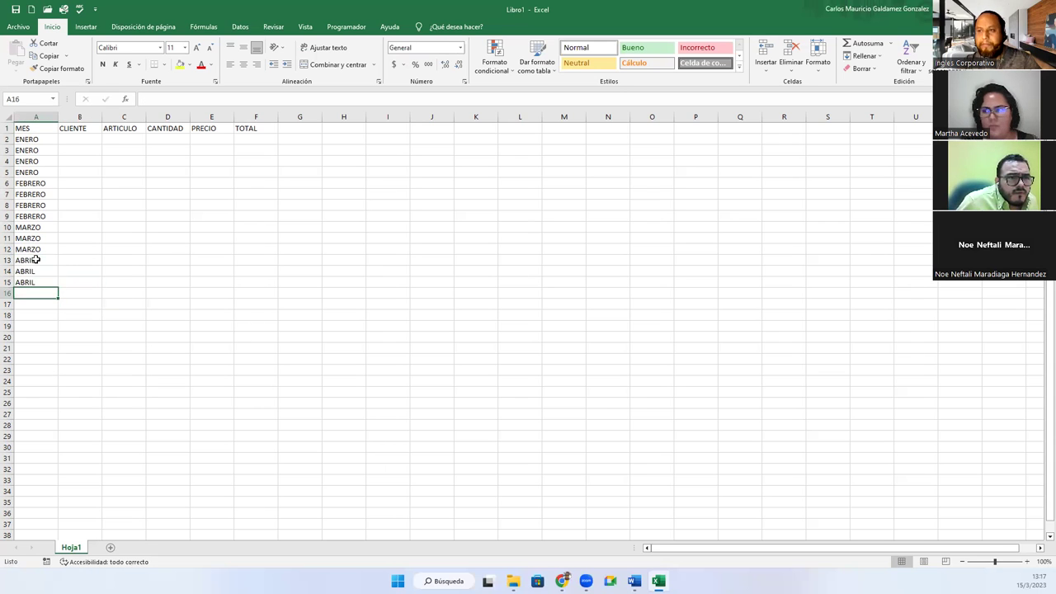
type("ABRIL")
key("Tab")
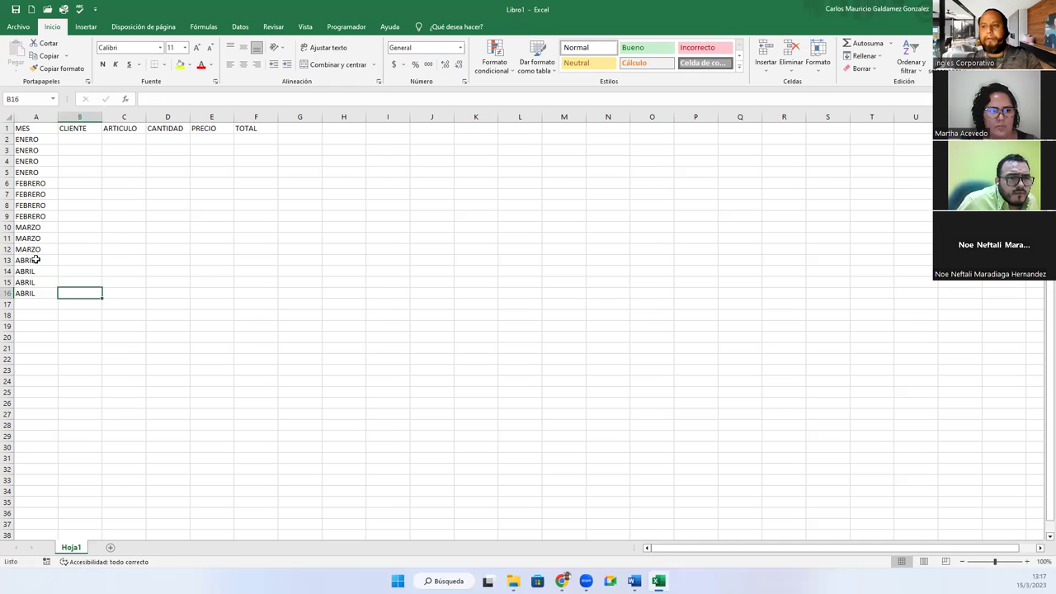
Step: Enter the customers' full names in B2:B4 and a shortened customer name in B5
left_click(73, 141)
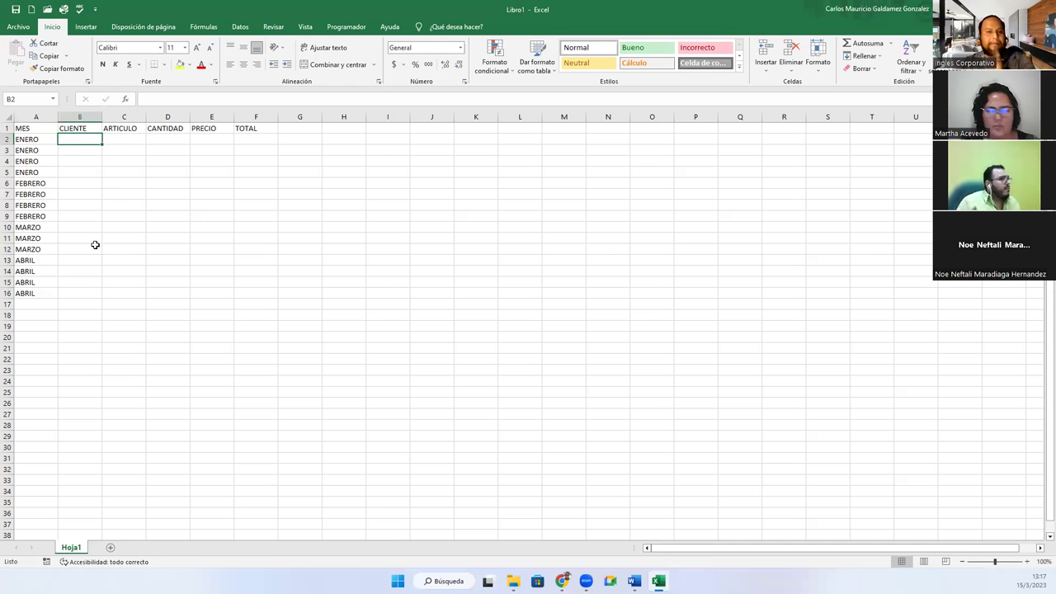
type("p")
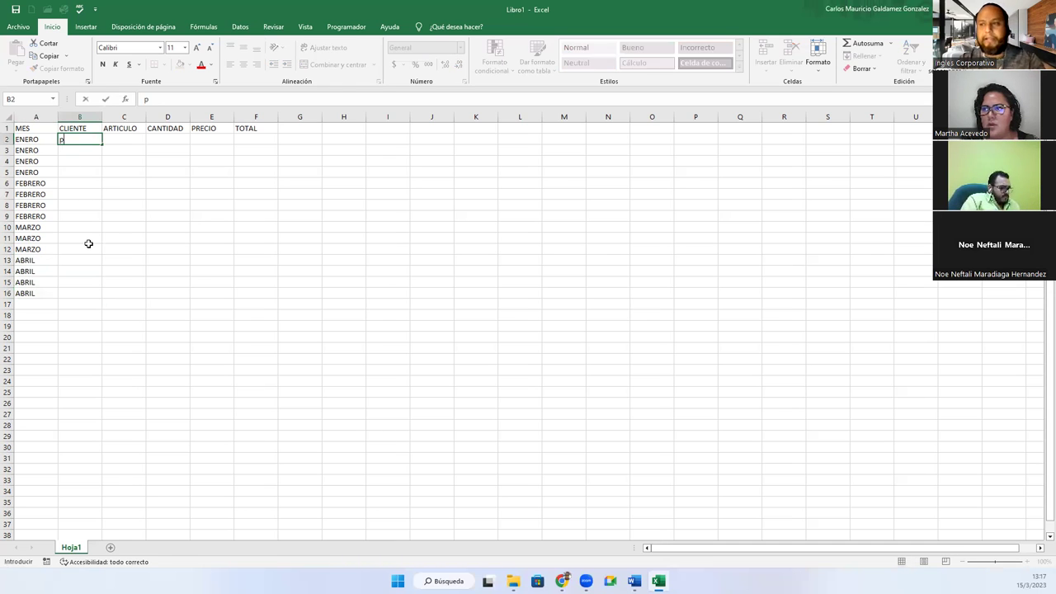
type("EDRO Per")
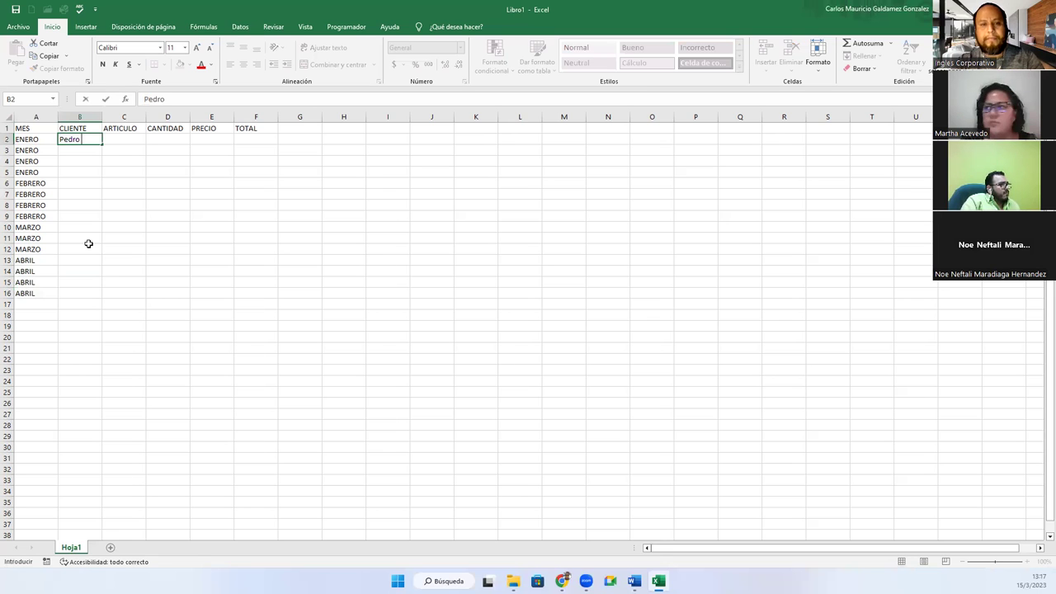
type("ez")
key("Return")
type("Cas")
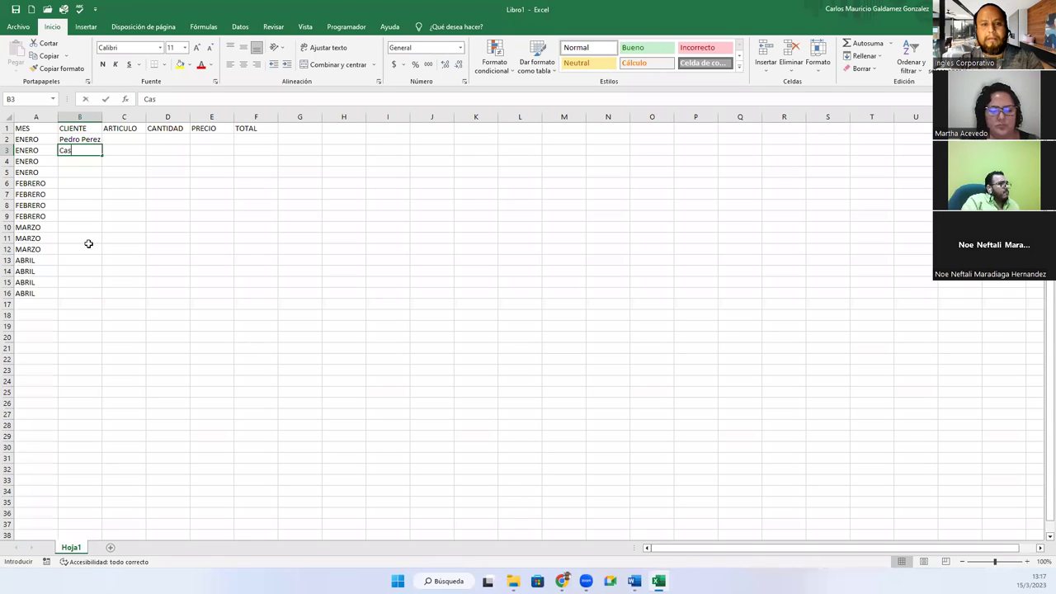
type("los Castro")
key("Return")
type("Pedro Perez")
key("Return")
type("Car")
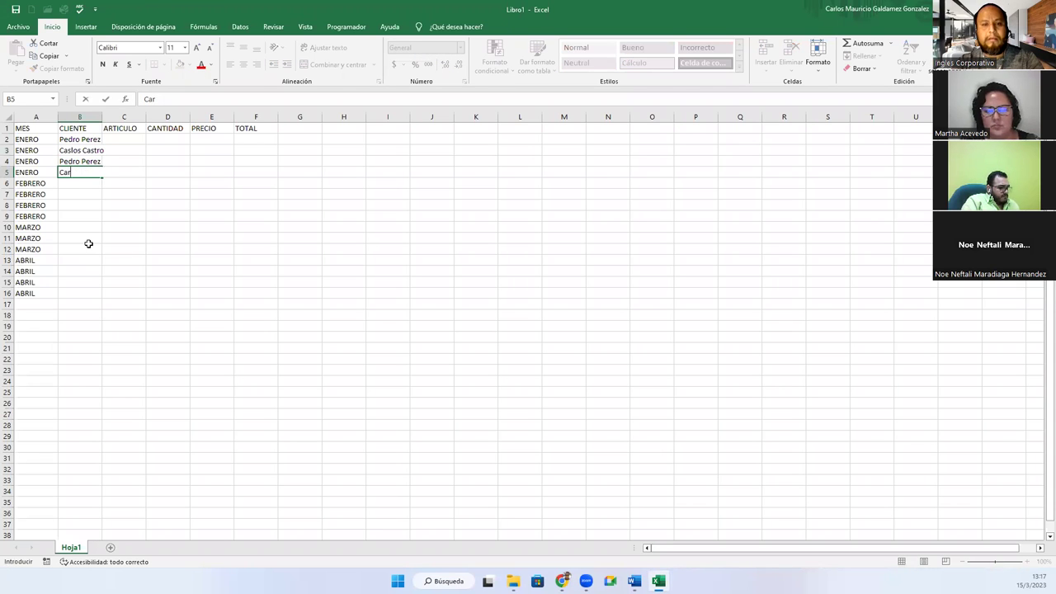
key("Return")
Step: Enter the same customer's full name in the first two FEBRERO rows, cells B6 and B7
type("Mart")
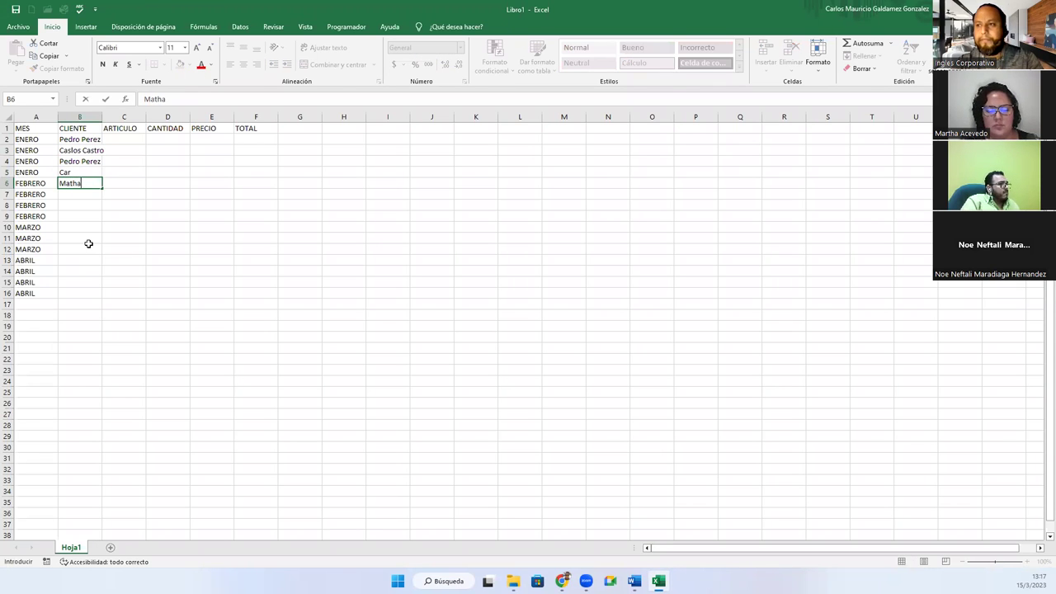
type("h")
key("BackSpace")
key("BackSpace")
type("rtha Nieto")
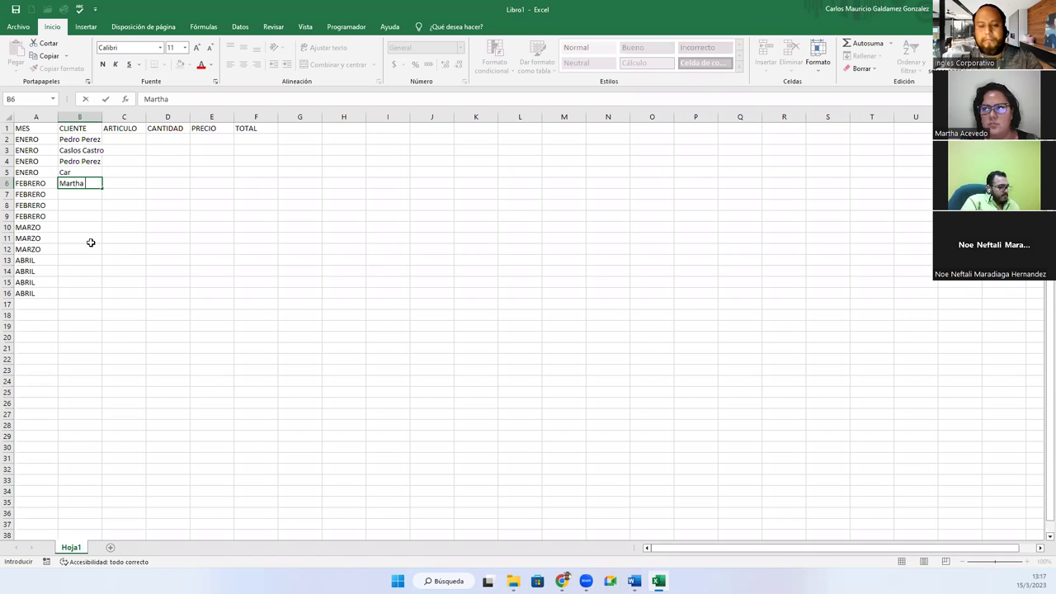
key("ctrl+Return")
key("Return")
type("Martha Nieto")
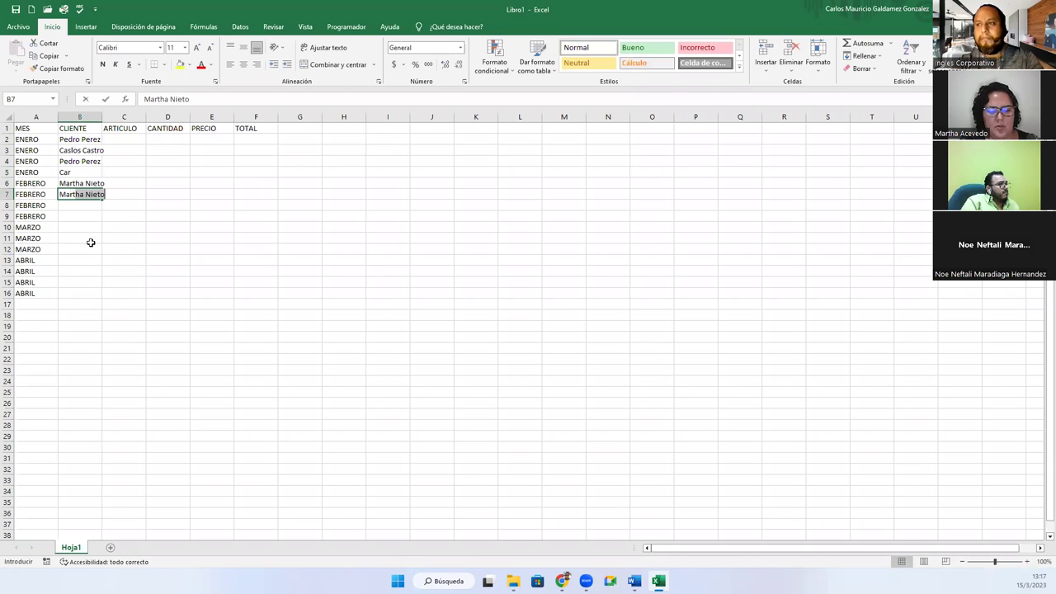
key("Tab")
key("Down")
key("Left")
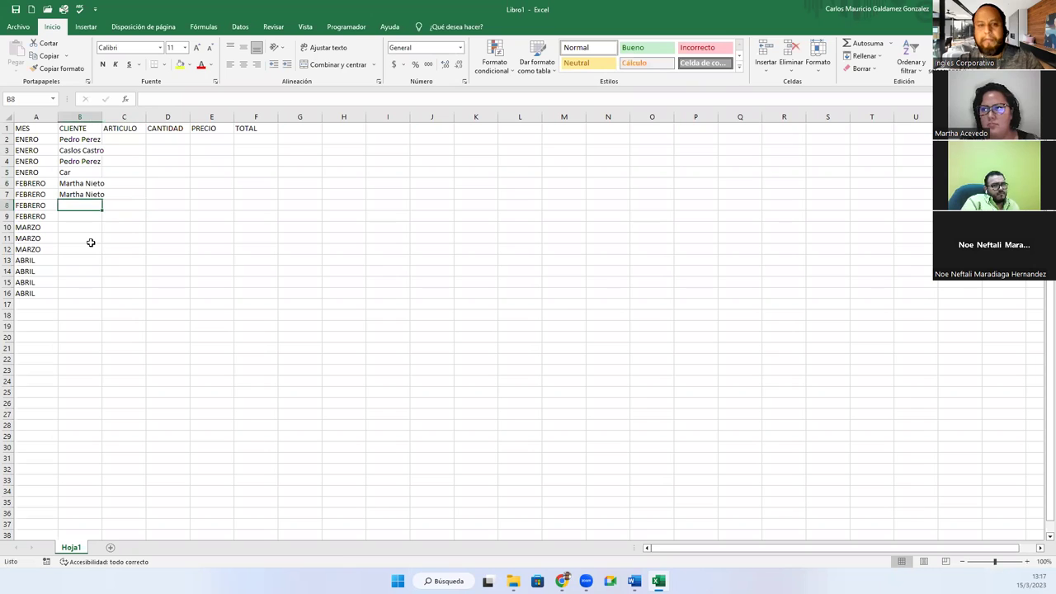
Step: Enter the customers' full names in the last two FEBRERO rows, cells B8 and B9
type("Pedro Perez")
key("Return")
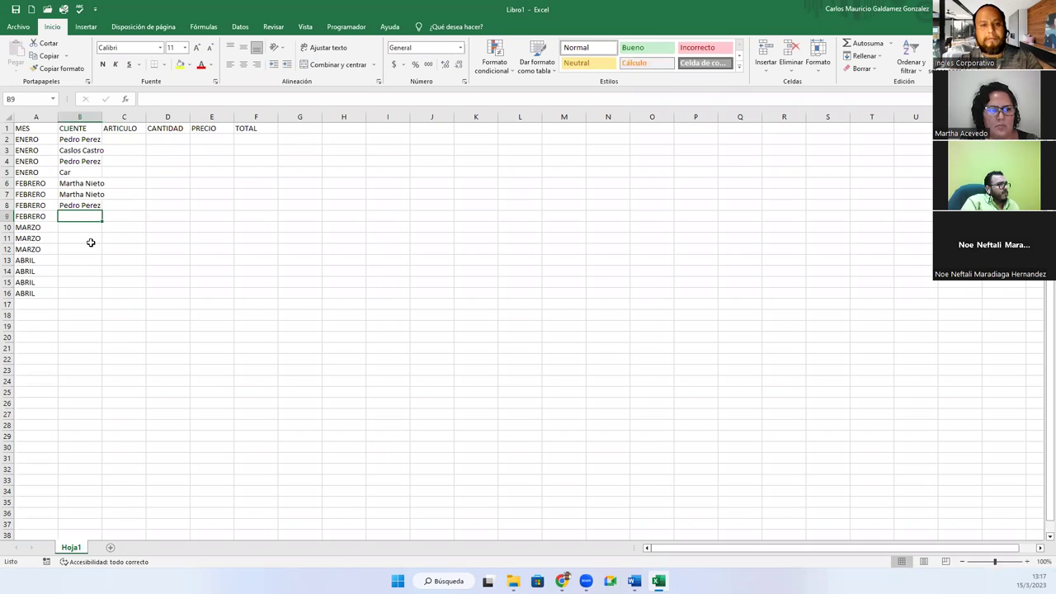
type("Lucia Vanegas")
key("Return")
Step: Enter the customer's full name in cell B10 for the first MARZO row
type("Car")
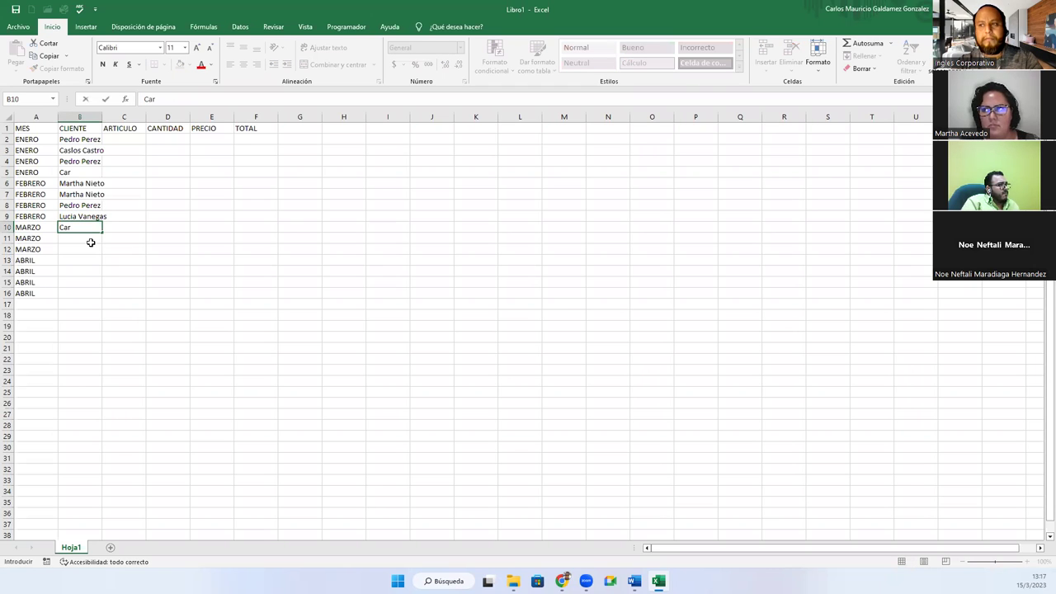
type("los Cas")
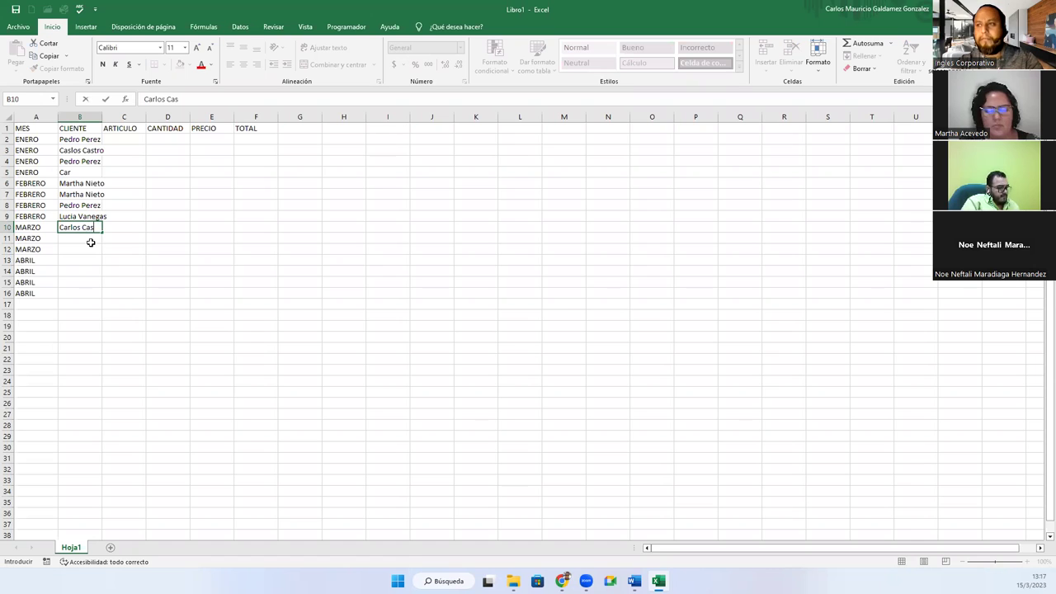
type("tro")
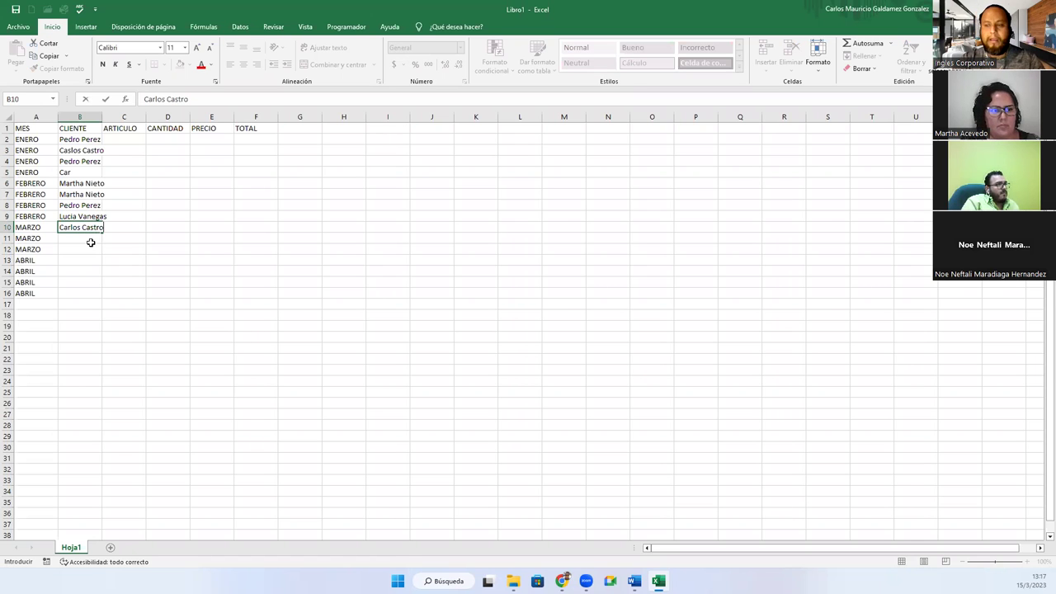
key("ctrl+Return")
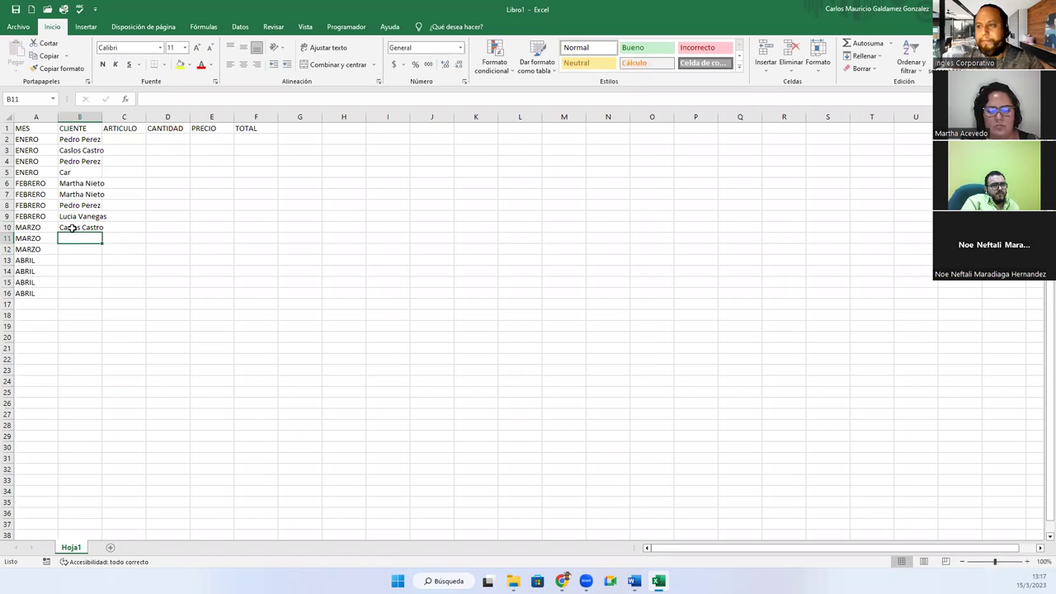
Step: Replace the shortened name in B5 with a copy of the customer name in B10, and widen column B to fit
key("ctrl+c")
left_click(67, 172)
key("ctrl+v")
left_click_drag(101, 120, 109, 120)
Step: Enter the customers' full names in the remaining MARZO rows, cells B11 and B12
left_click(75, 238)
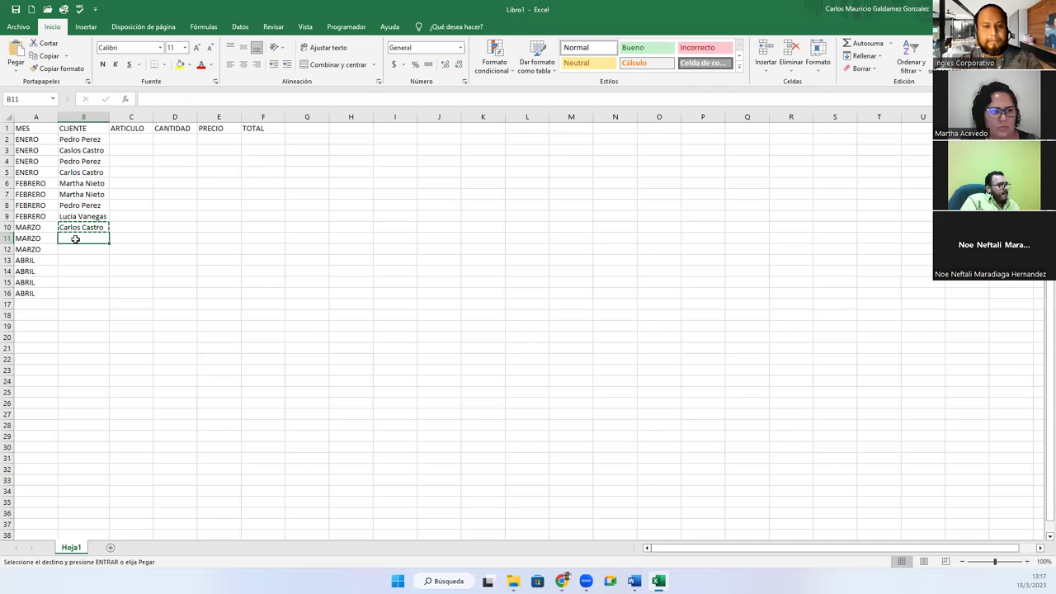
type("P")
key("BackSpace")
key("BackSpace")
type("Ma")
key("BackSpace")
key("BackSpace")
type("M")
key("Return")
type("Carlos Castro")
key("Return")
Step: Enter the customers' full names in the four ABRIL rows, cells B13 to B16
type("Pe")
key("Return")
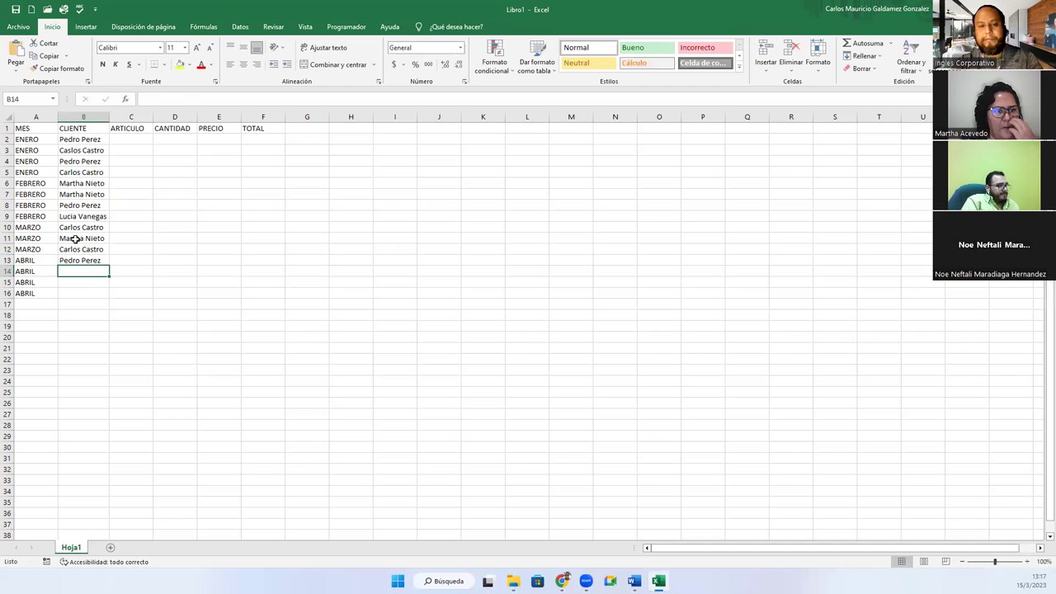
type("Martha Nieto")
key("Return")
type("Pedo")
key("Return")
type("Carlos Castro")
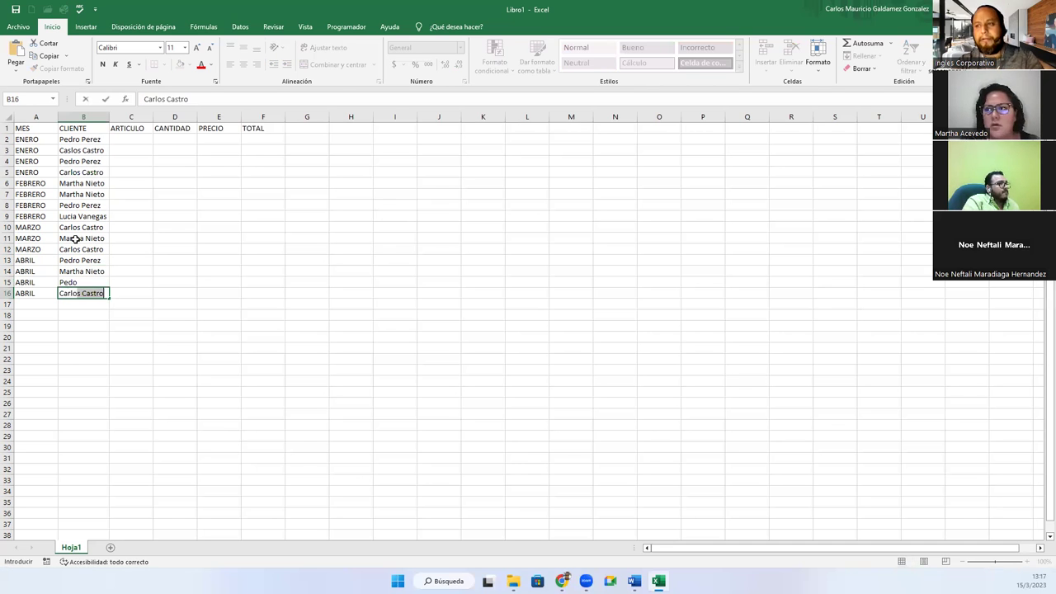
Step: Replace the misspelled entry in B15 with the customer's full name
key("Up")
type("Ped")
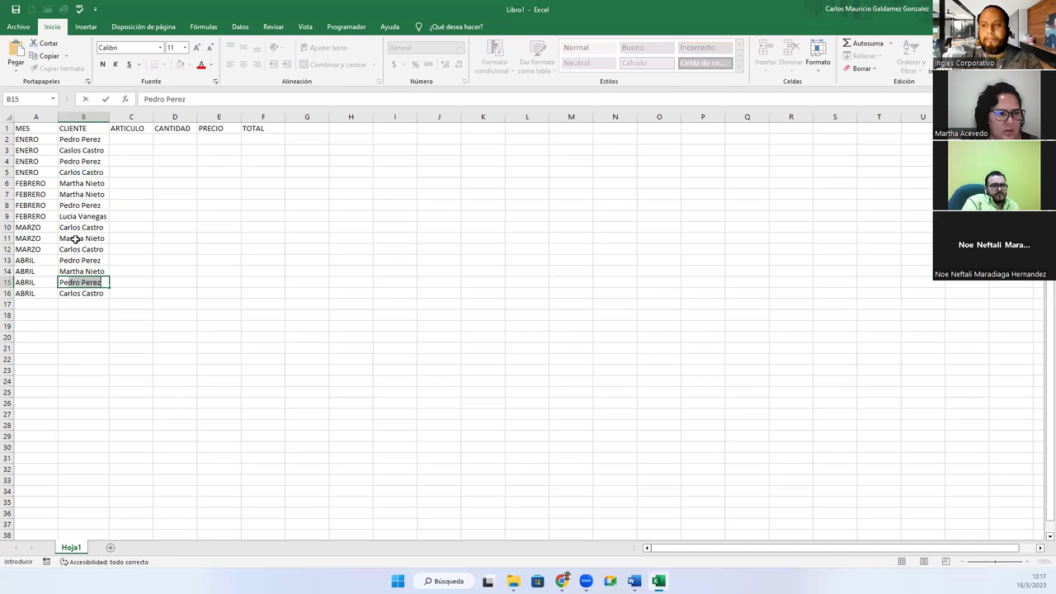
key("Return")
Step: Enter the ENERO articles in C2 to C5: Collar XY, Candonga TT, Manilla RZ and Cadena MP
key("Down")
key("Right")
key("Up")
key("Up")
key("Up")
key("Up")
key("Up")
key("Up")
key("Up")
key("Up")
key("Up")
key("Up")
key("Up")
key("Up")
key("Up")
key("Up")
key("Up")
key("Up")
key("Down")
type("Col")
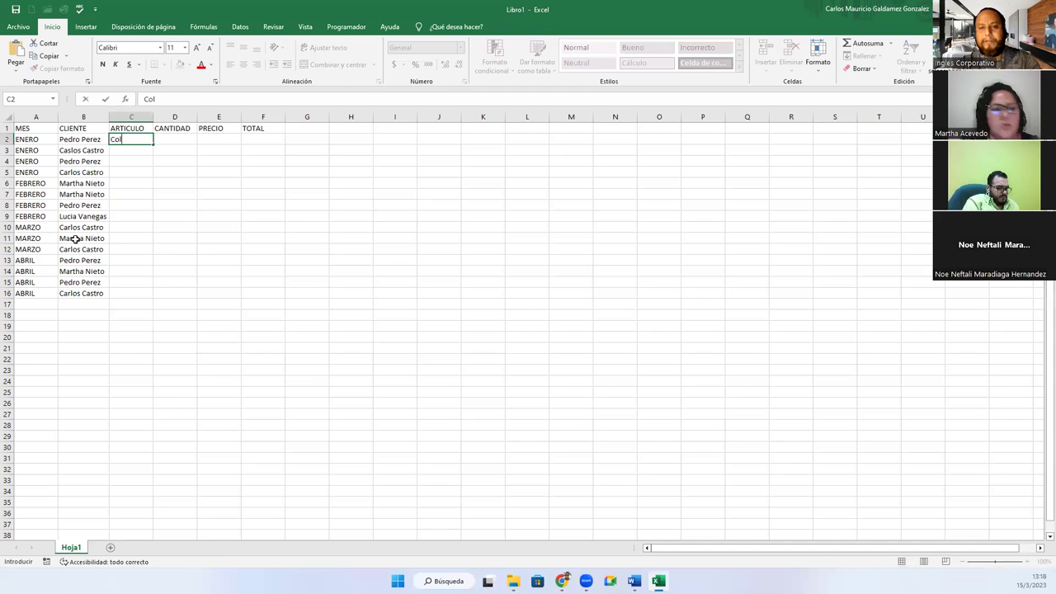
type("lar XY")
key("Return")
type("Candong")
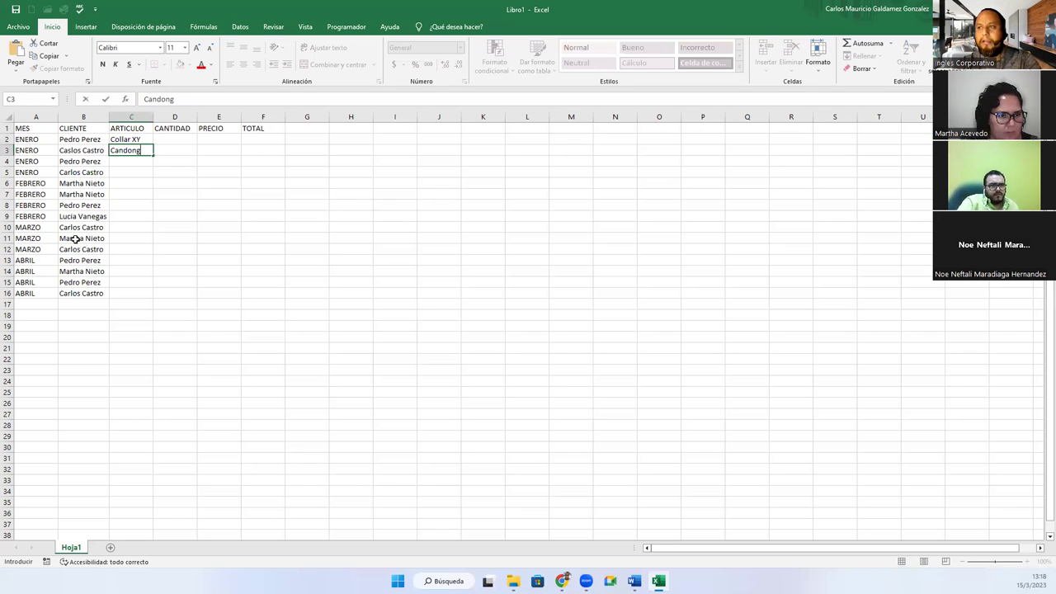
type("a TT")
key("Return")
type("Manilla RZ")
key("Return")
type("Cadena MP")
key("Return")
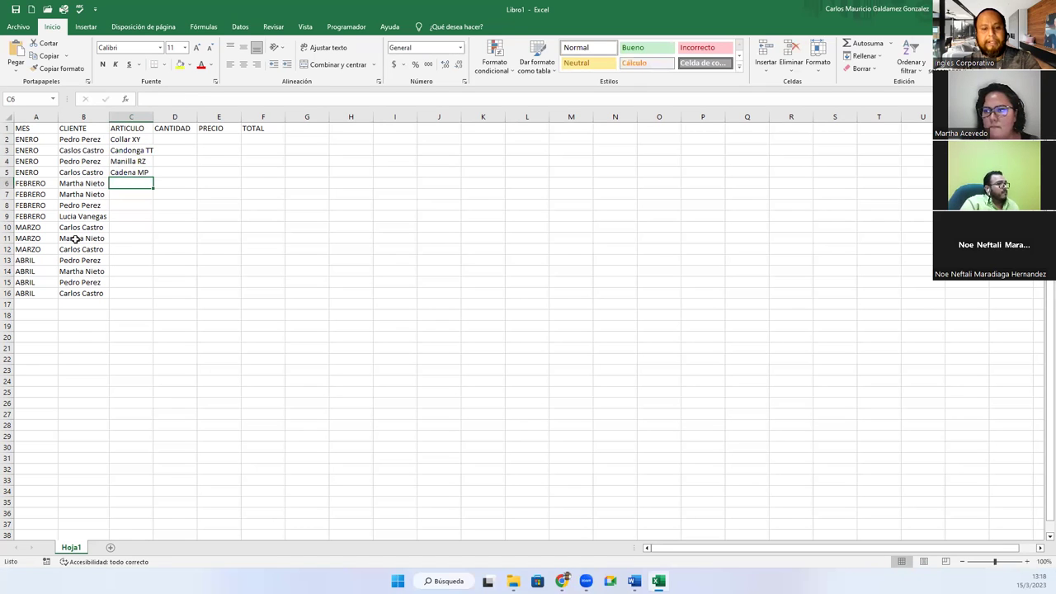
Step: Enter the FEBRERO articles in C6 to C9: Reloj HH, Collar XY, Cadena MP and Reloj HH
type("Reloj HH")
key("Return")
type("Collar XY")
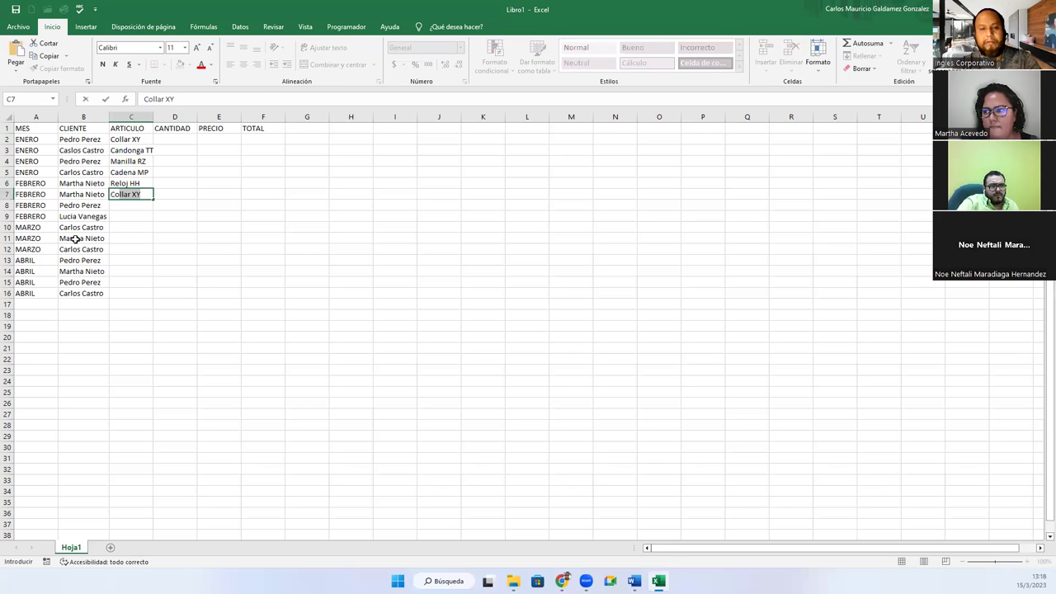
key("Return")
type("Cadena MP")
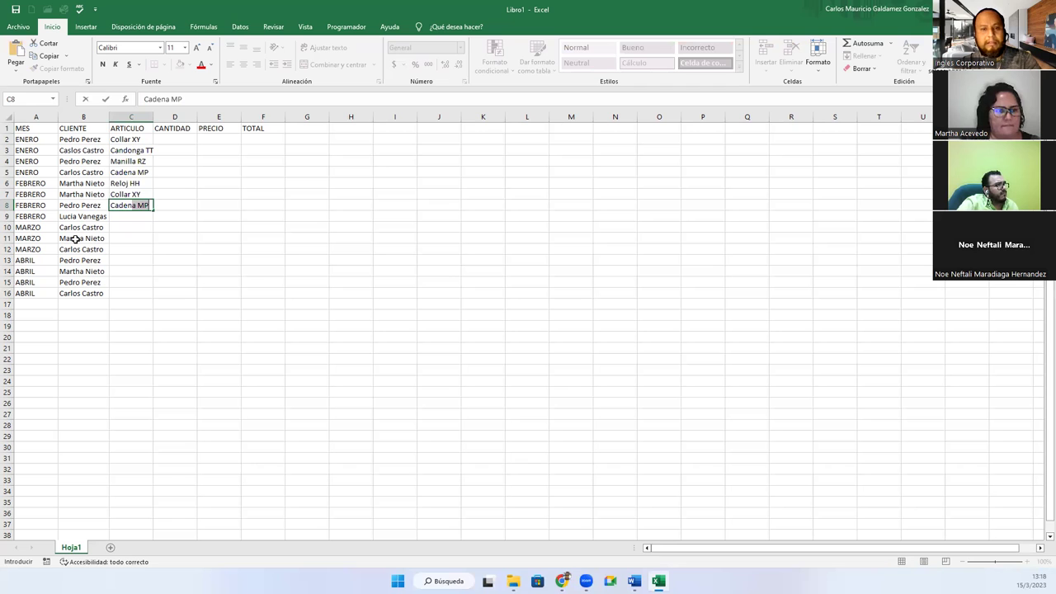
key("Return")
type("Reloj HH")
key("Return")
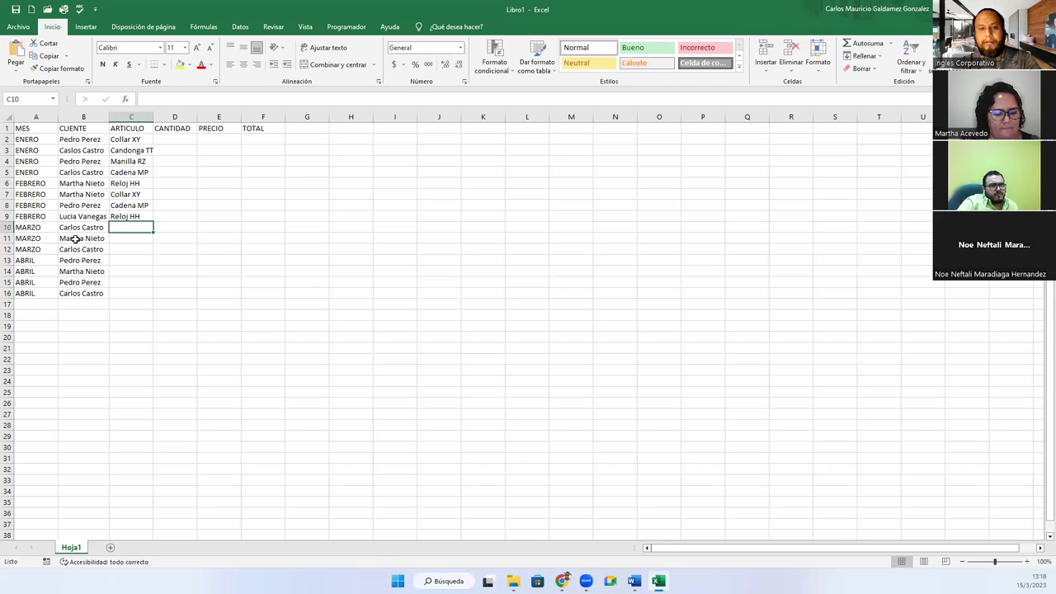
Step: Enter the MARZO articles in C10 to C12: Collar XY, Reloj HH and Candonga TT
type("Collar XY")
key("Return")
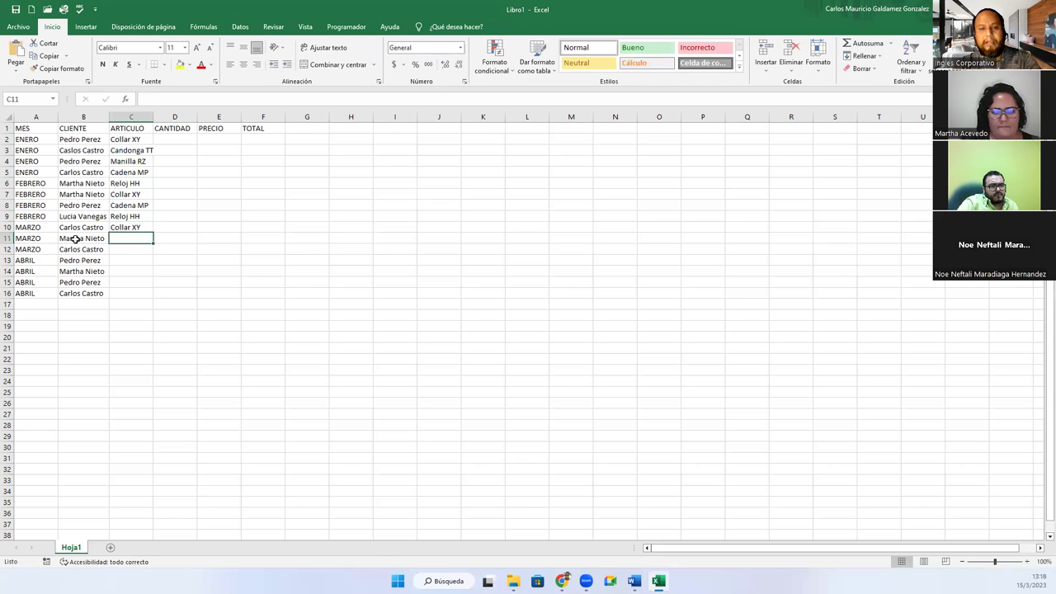
type("Reloj HH")
key("Return")
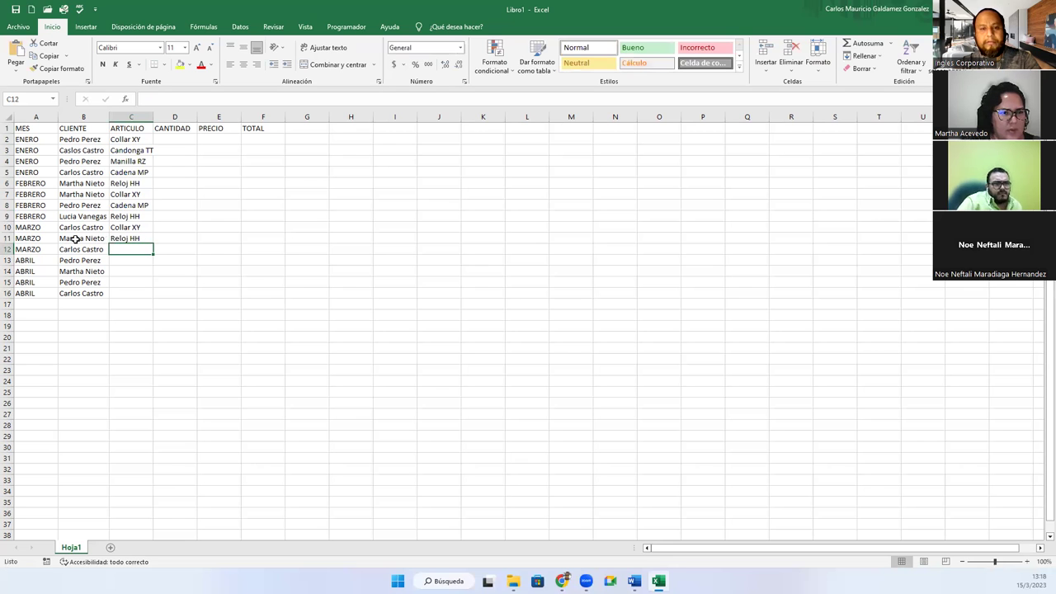
type("Candonga TT")
key("Return")
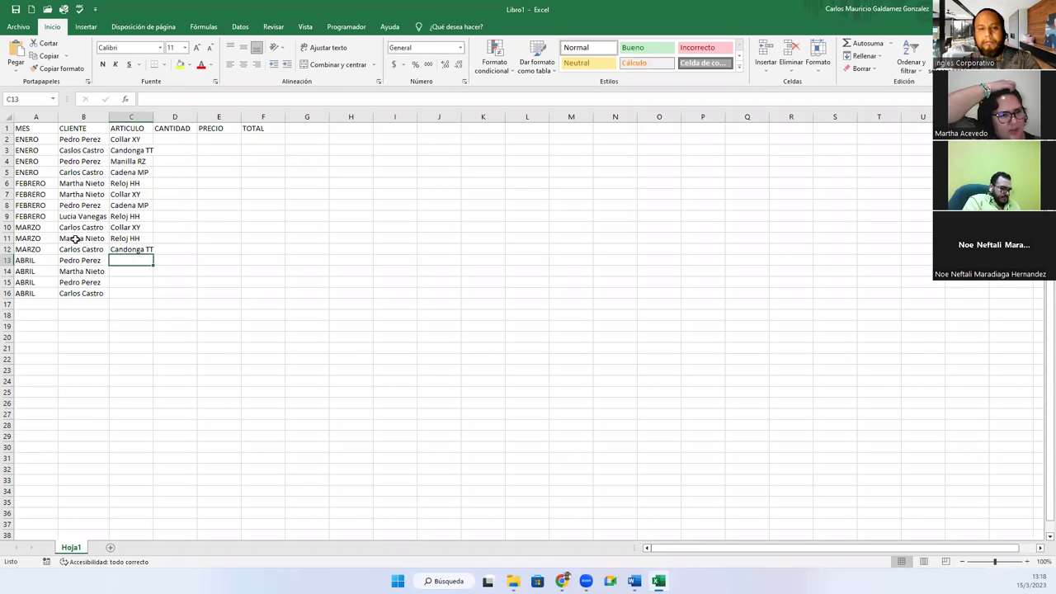
Step: Enter the ABRIL articles in C13 to C16: Collar XY, Cadena MP, Cadena MP and Estante AA
type("Collar XY")
key("Return")
type("Cadena MP")
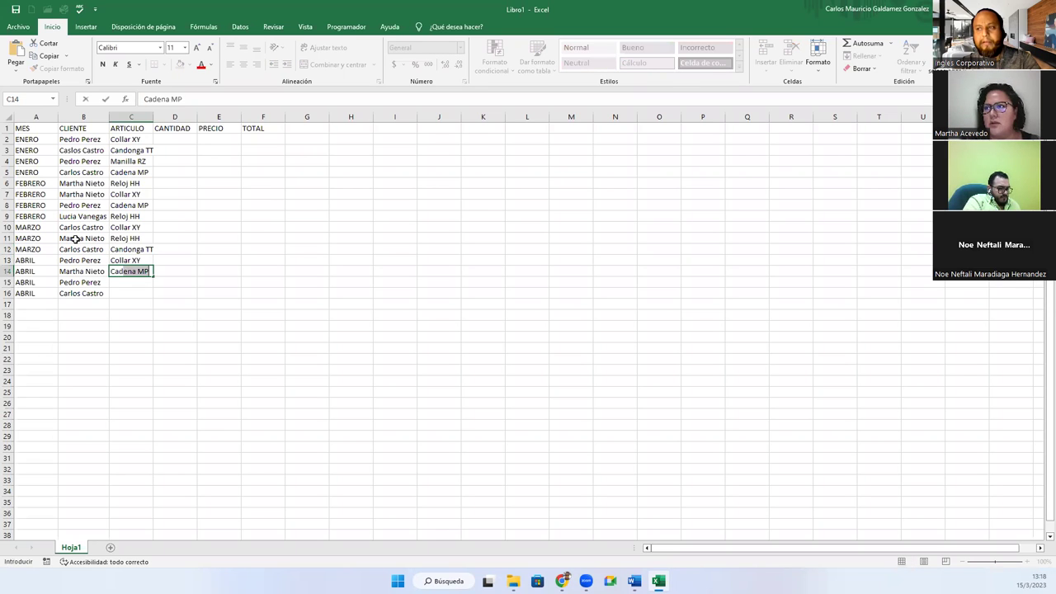
key("Return")
type("Ca")
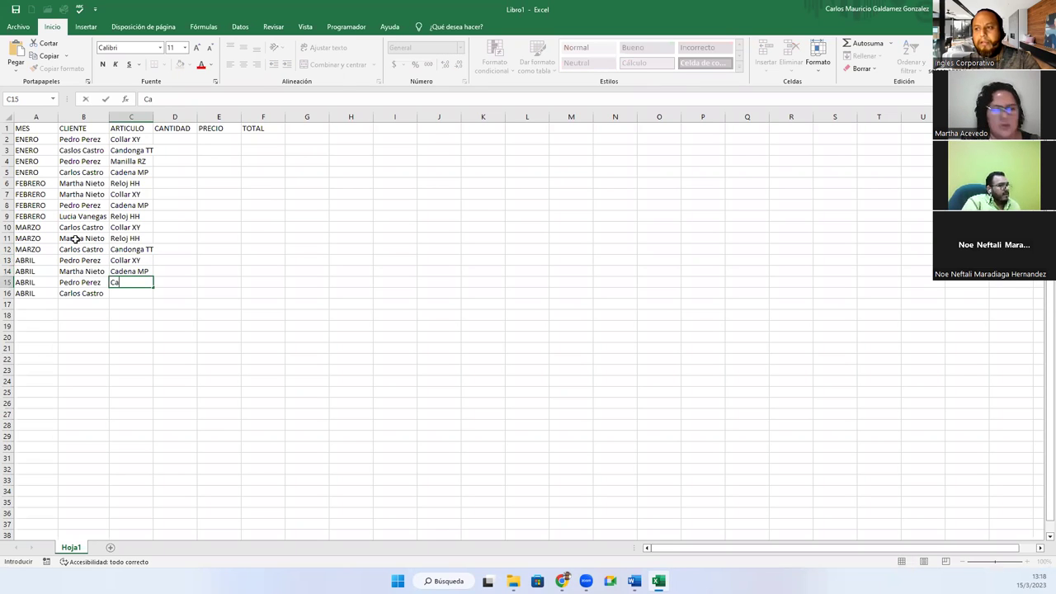
type("dena MP")
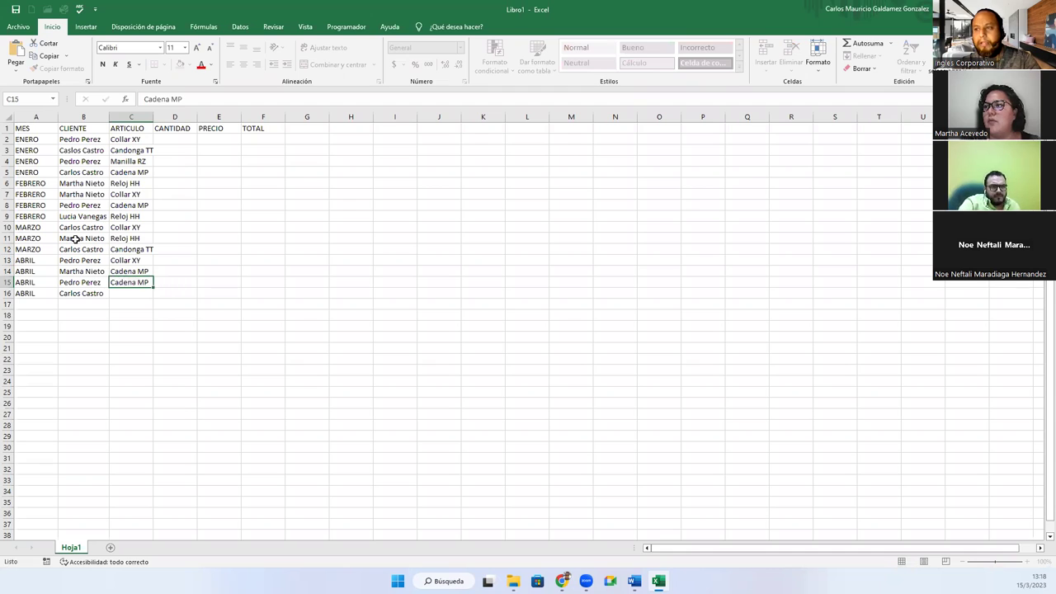
key("Return")
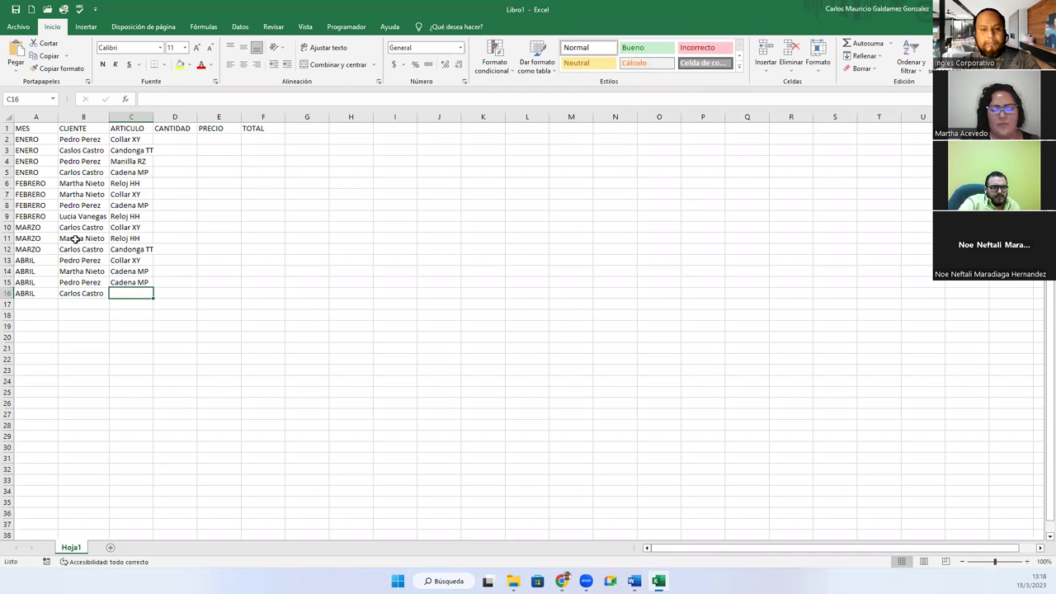
type("Estante AA")
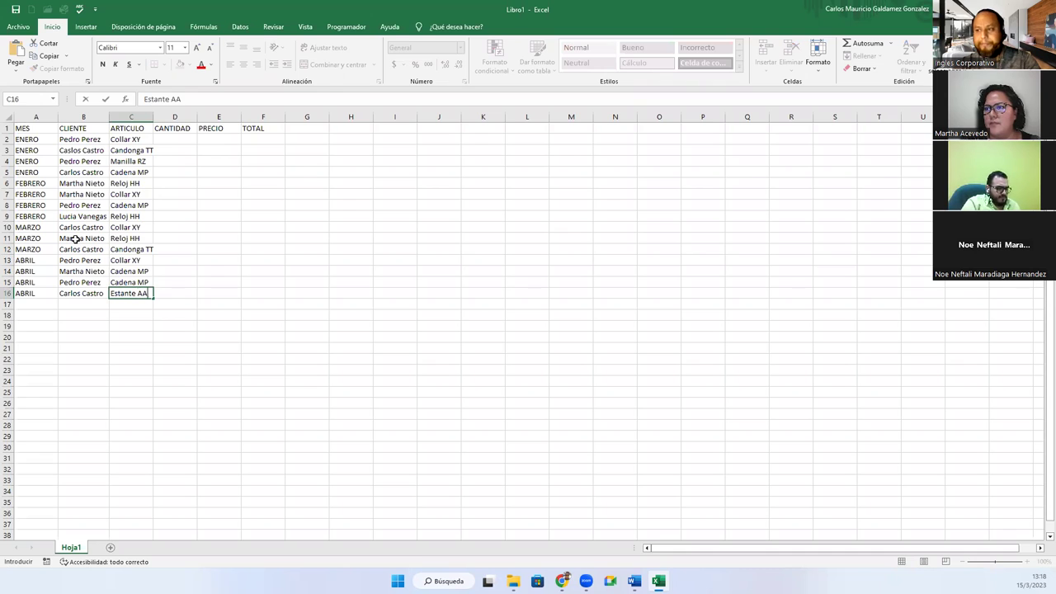
key("Return")
Step: Replace both Candonga TT entries, C3 and C12, with a copy of Estante AA from C16, and autofit column C
key("Up")
key("ctrl+c")
left_click(121, 250)
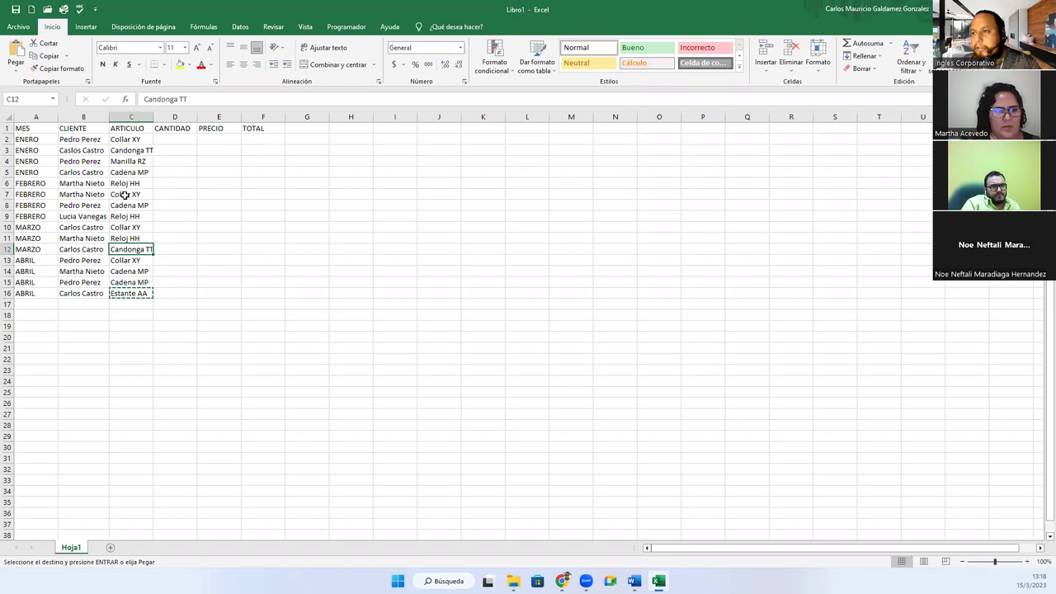
left_click(124, 151, "ctrl")
key("ctrl+v")
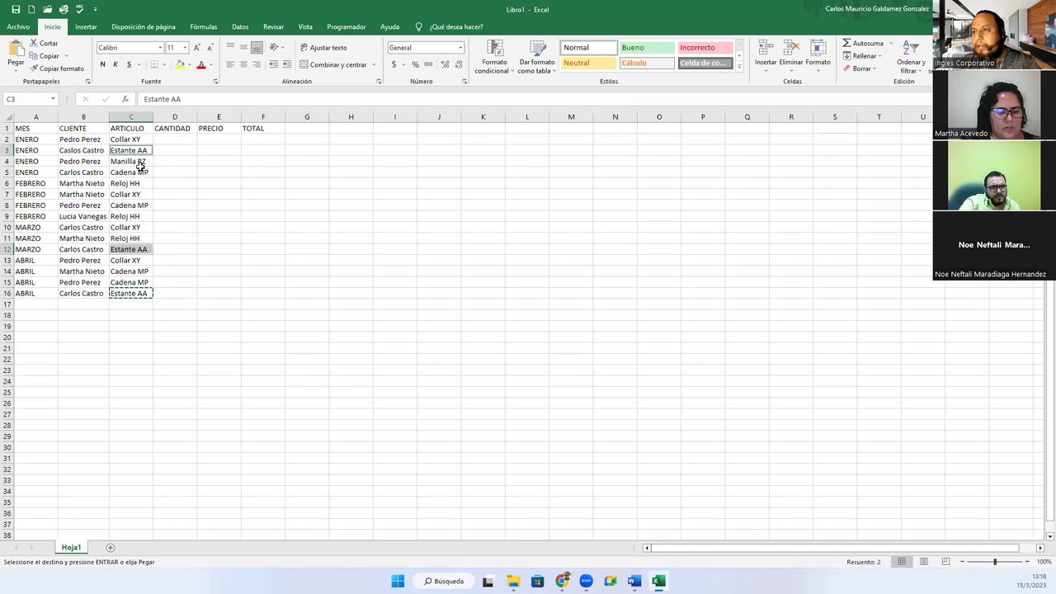
double_click(152, 118)
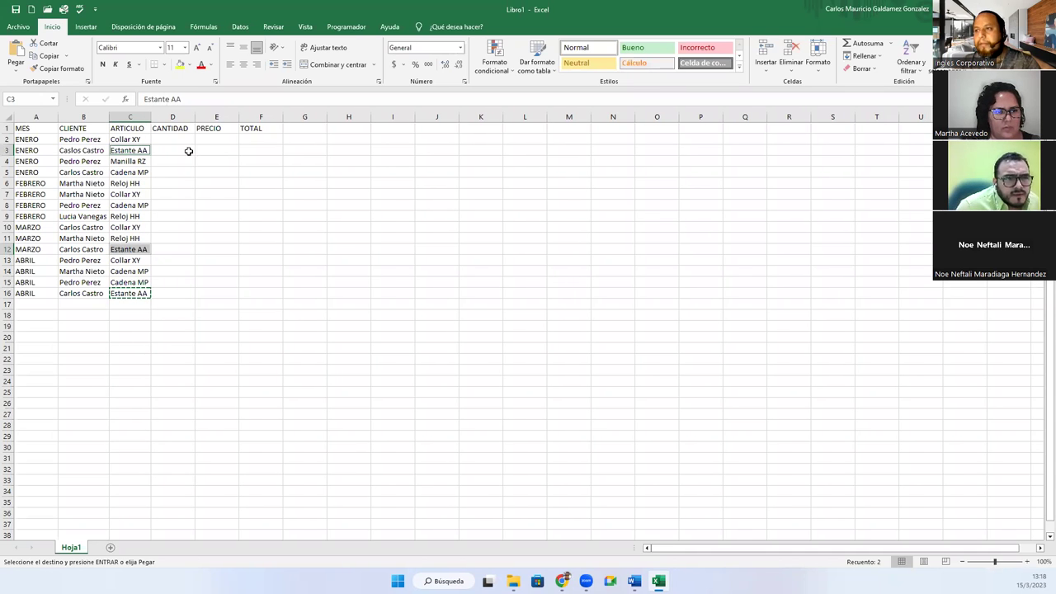
Step: Enter the ENERO quantities 6, 10, 12 and 6 in cells D2 to D5
left_click(172, 138)
type("6")
key("Return")
type("10")
key("Return")
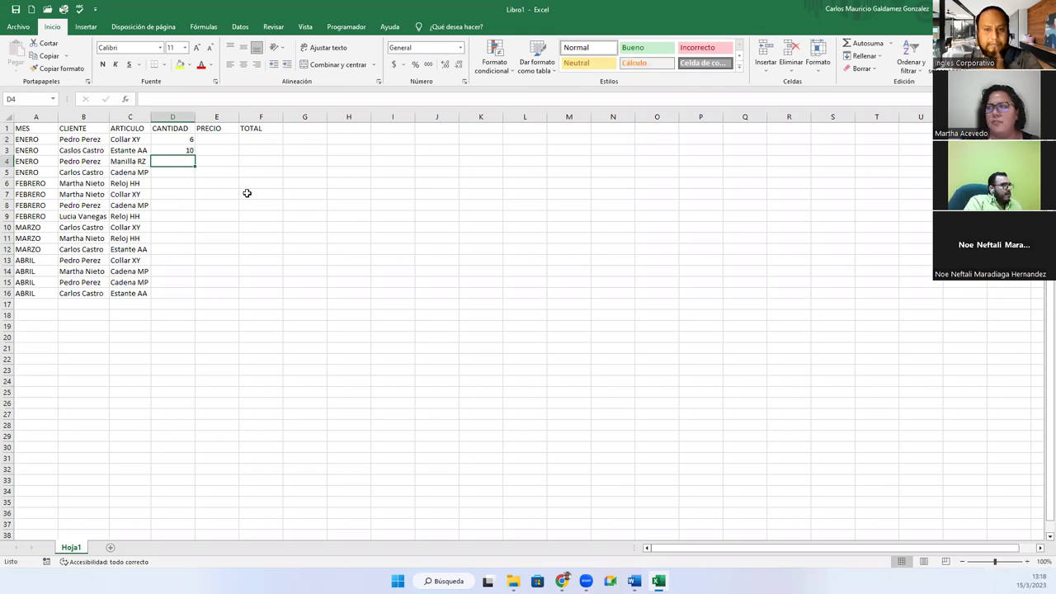
type("12")
key("Return")
type("6")
key("Return")
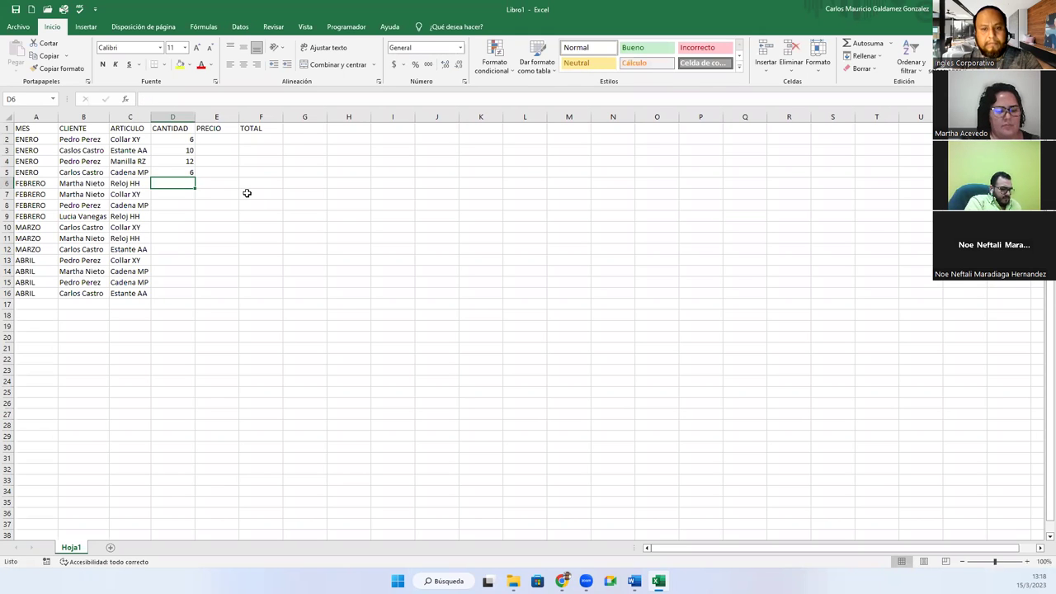
Step: Enter the FEBRERO quantities 15, 20, 2 and 15 in cells D6 to D9
type("15")
key("Return")
type("20")
key("Return")
type("2")
key("Return")
type("15")
key("Return")
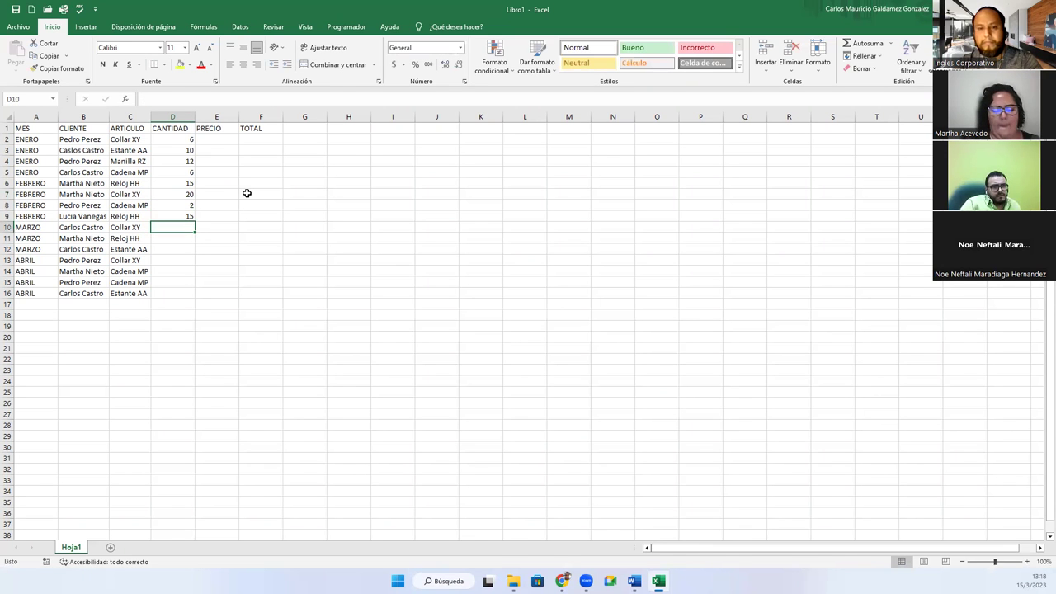
Step: Enter the MARZO quantities 8, 10 and 5 in cells D10 to D12
type("8")
key("Return")
type("10")
key("Return")
type("5")
key("Return")
Step: Enter the ABRIL quantities 6, 19, 8 and 14 in cells D13 to D16
type("6")
key("Return")
type("19")
key("Return")
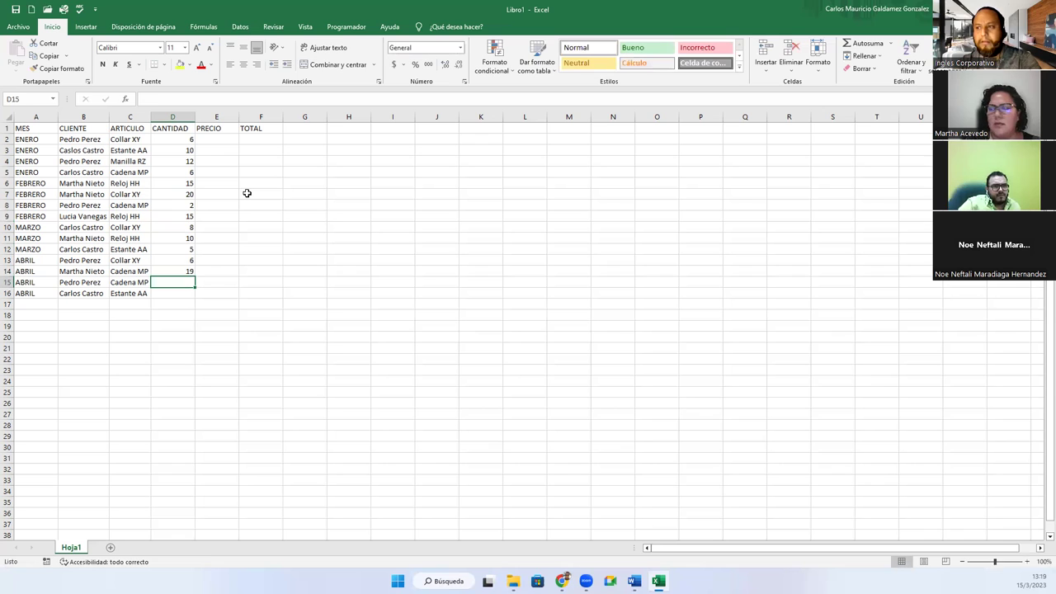
type("8")
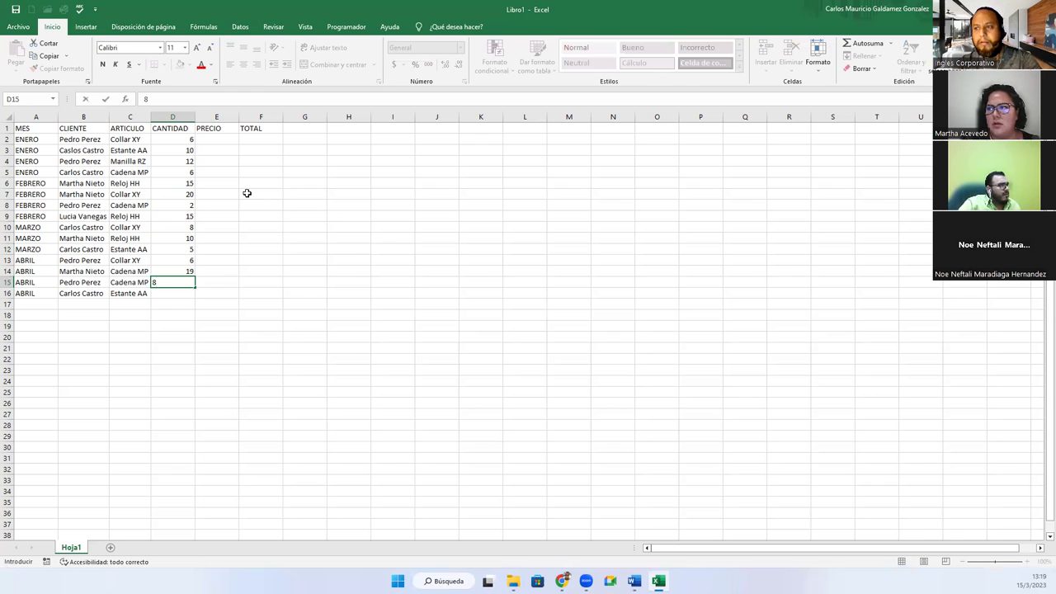
key("Return")
type("14")
key("Tab")
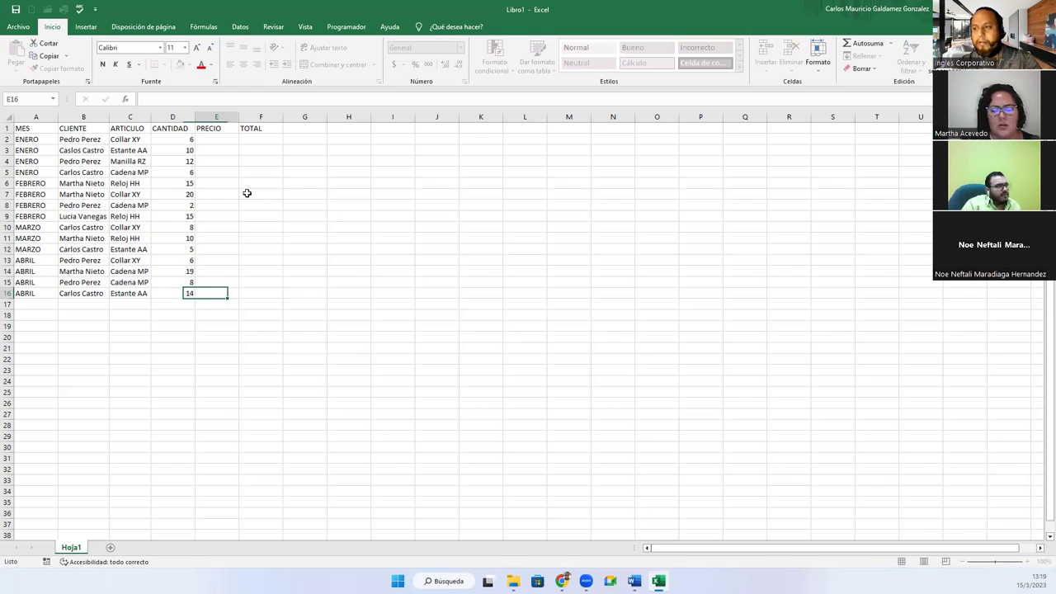
Step: Enter the ENERO prices 15, 215, 6 and 145 in cells E2 to E5
left_click(233, 139)
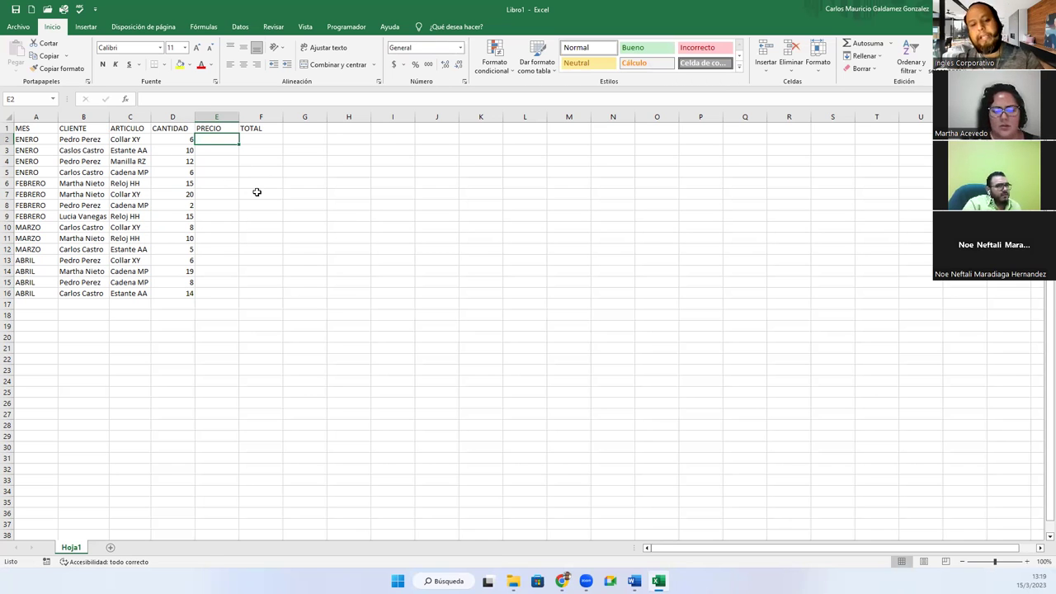
type("15")
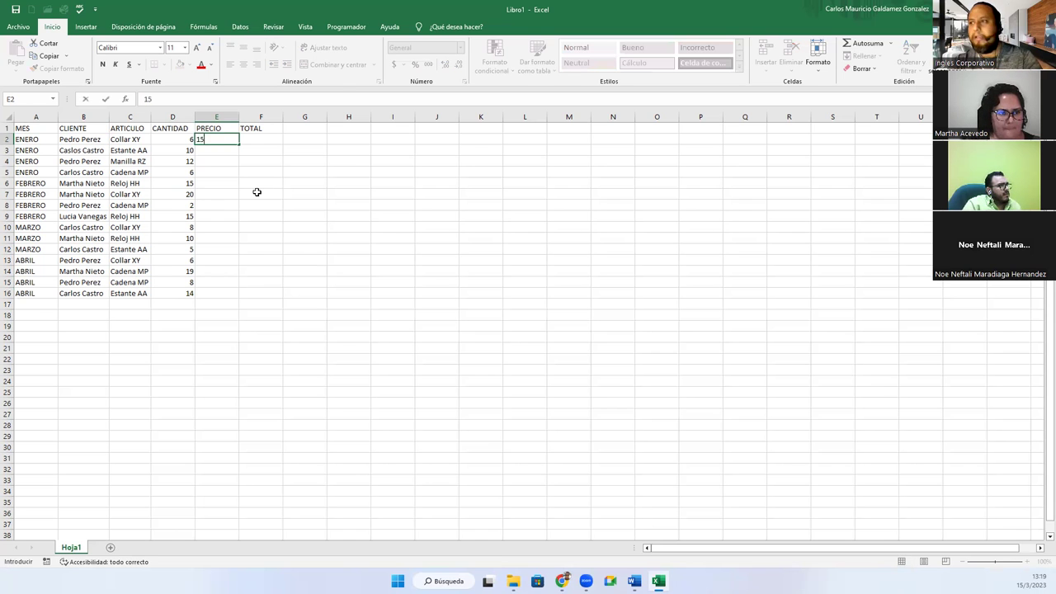
key("Return")
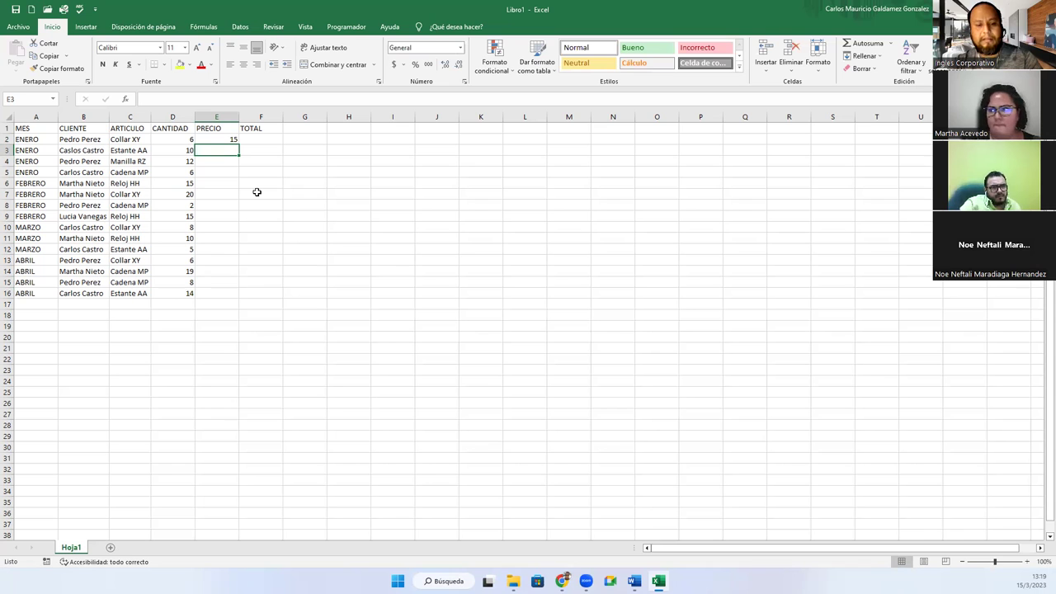
type("215")
key("Return")
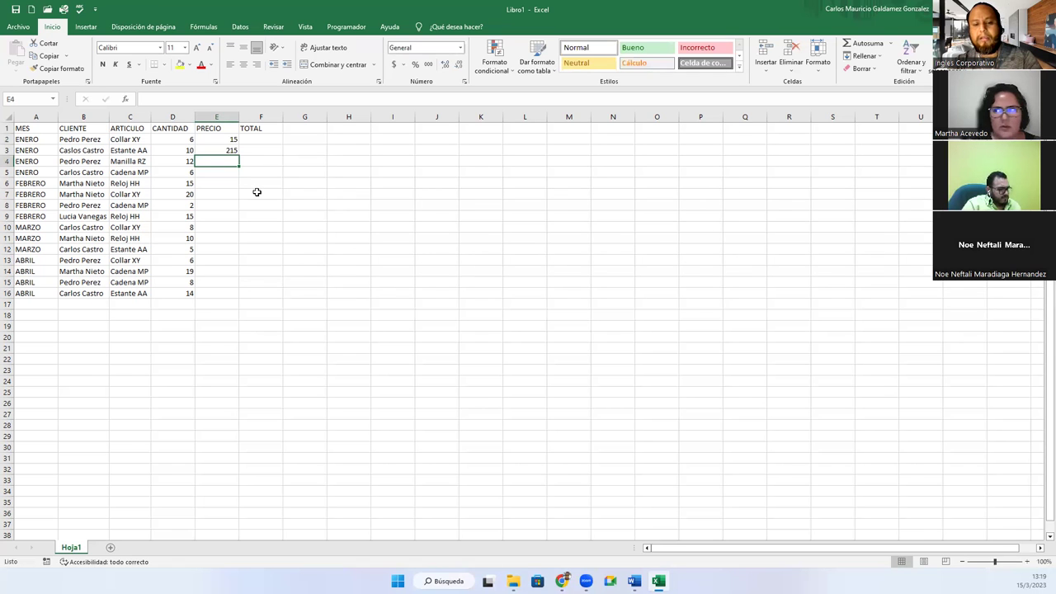
type("6")
key("Return")
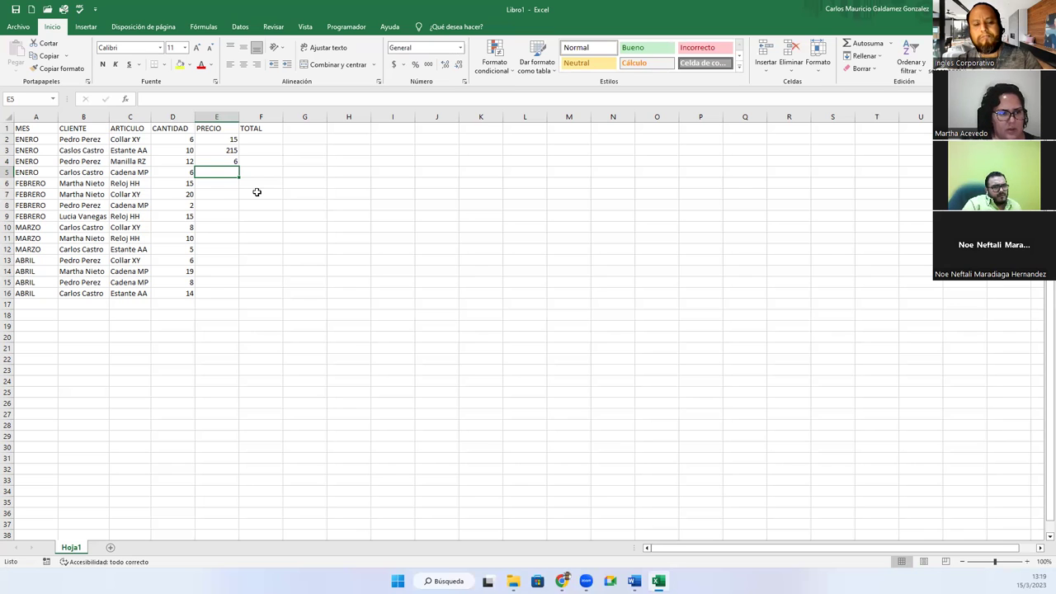
type("145")
key("Return")
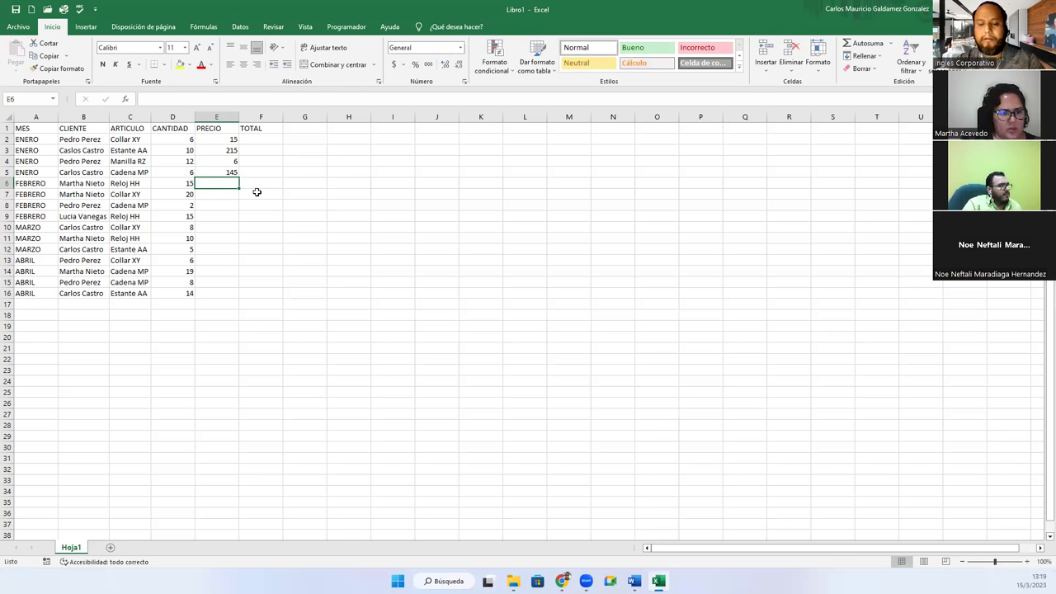
Step: Enter the prices 90 and 15 for the first two FEBRERO rows, cells E6 and E7
type("90")
key("Return")
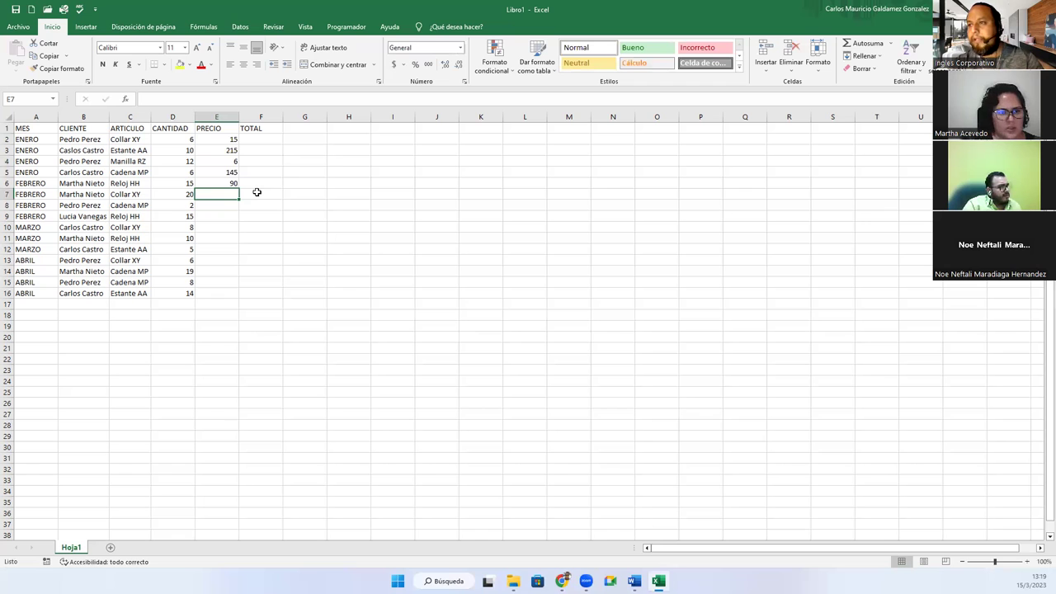
type("15")
key("Return")
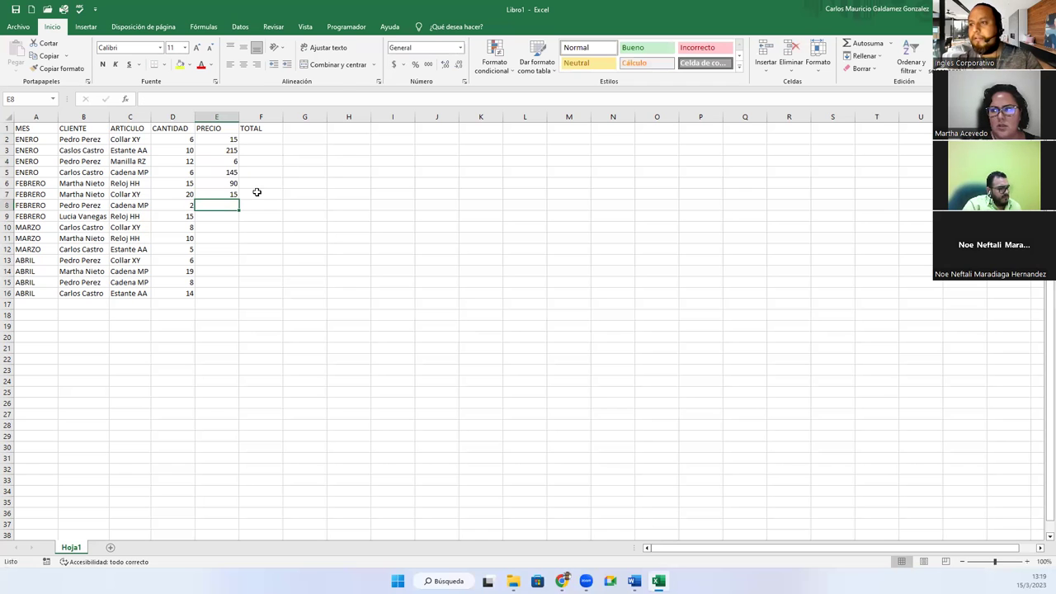
Step: Copy the Collar XY price 15 from E7 to the other Collar XY rows, cells E10 and E13
left_click(208, 195)
key("ctrl+c")
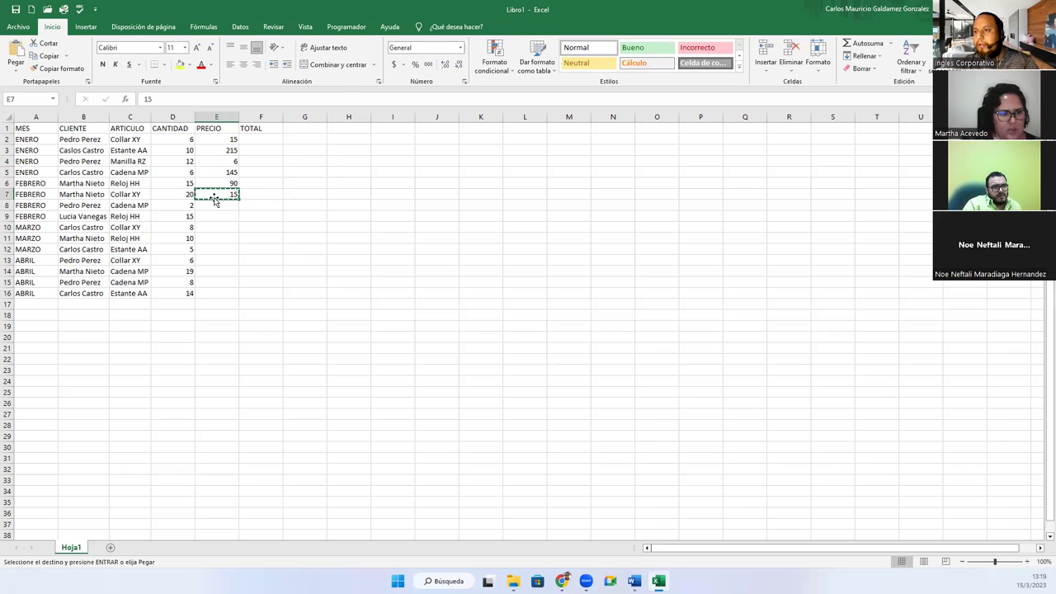
left_click(220, 218)
left_click(221, 227)
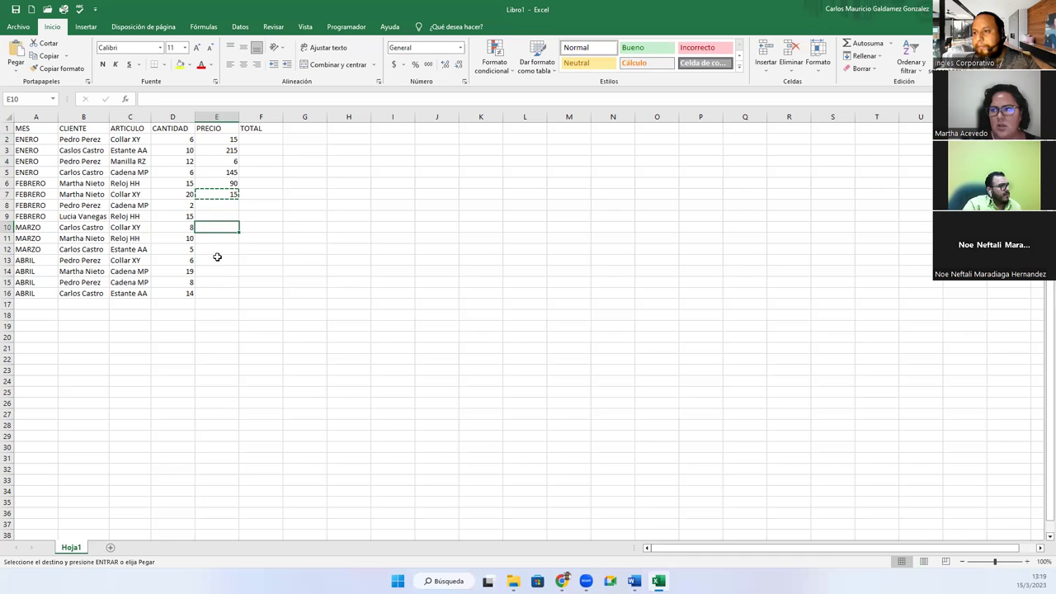
left_click(212, 261, "ctrl")
key("ctrl+v")
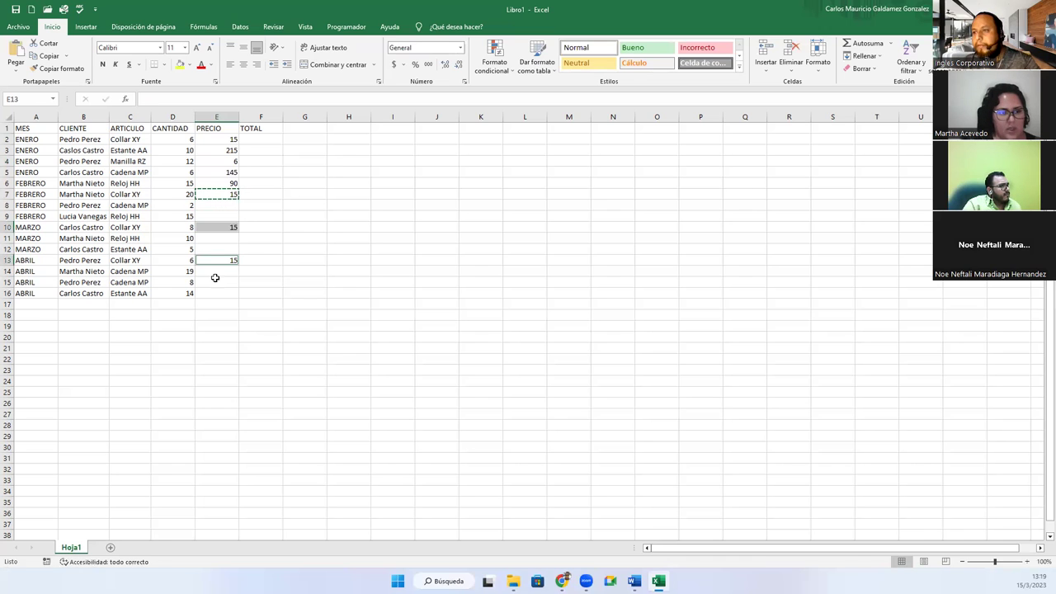
Step: Copy the Estante AA price 215 from E3 to the other Estante AA rows, cells E12 and E16
left_click(219, 151)
key("ctrl+c")
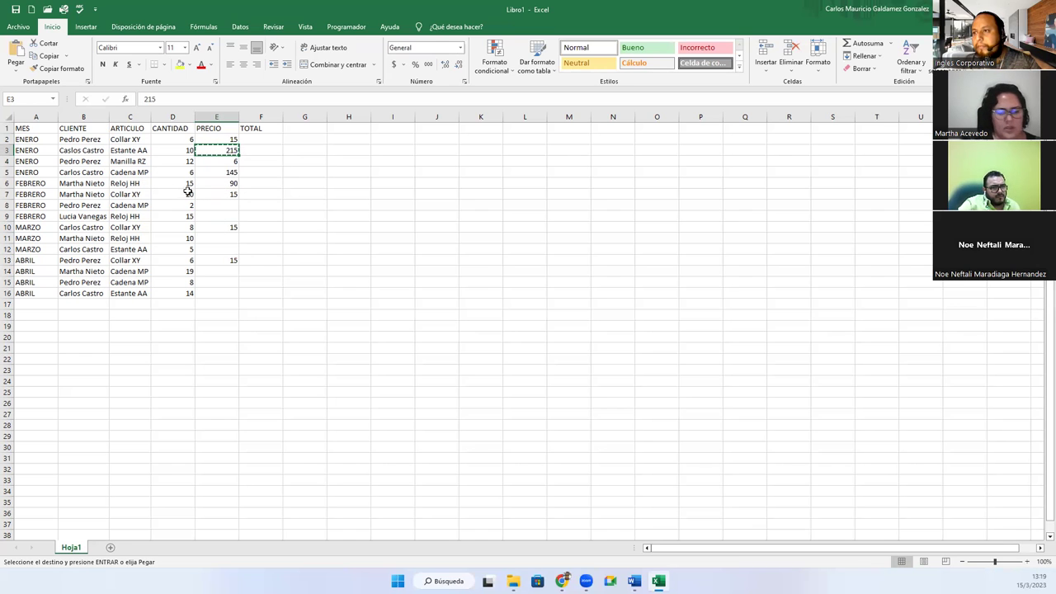
left_click(207, 248)
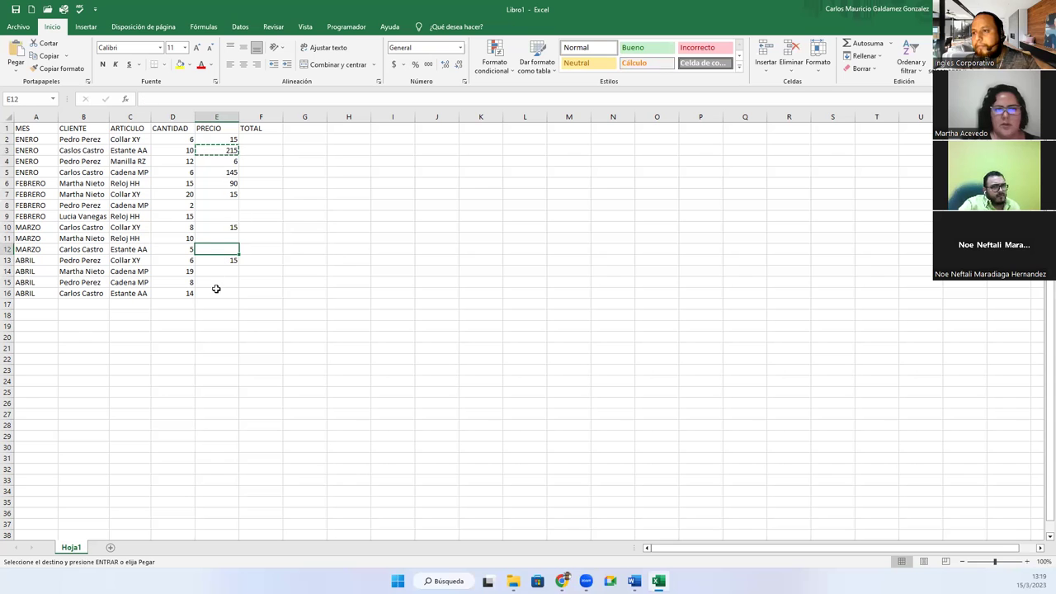
left_click(217, 292, "ctrl")
key("ctrl+v")
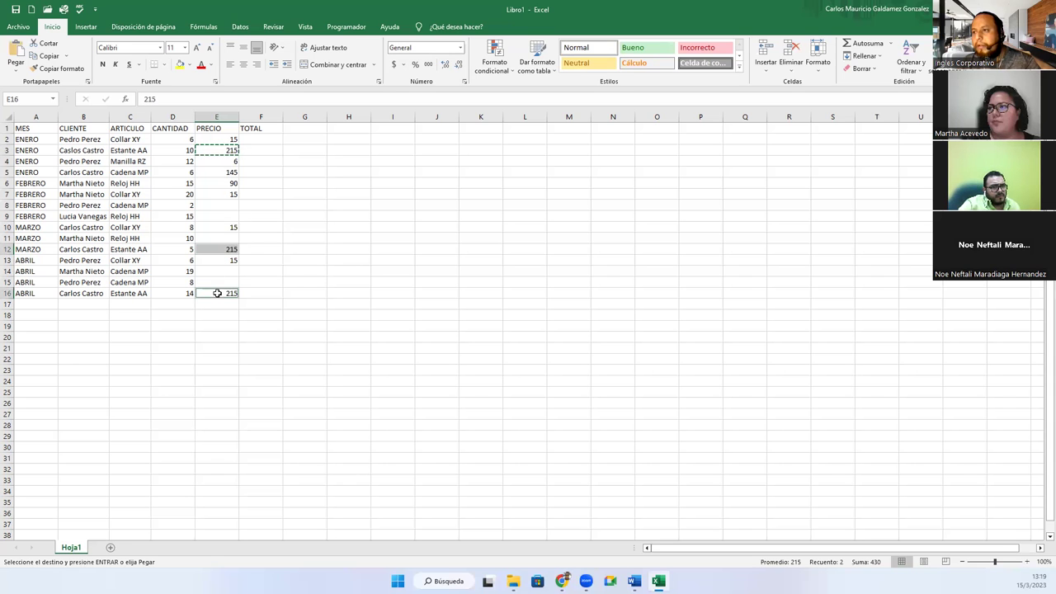
Step: Copy the Cadena MP price 145 from E5 to the other Cadena MP rows, cells E8, E14 and E15
left_click(205, 174)
key("ctrl+c")
left_click(213, 206)
left_click(206, 274, "ctrl")
left_click(207, 282, "ctrl")
key("ctrl+v")
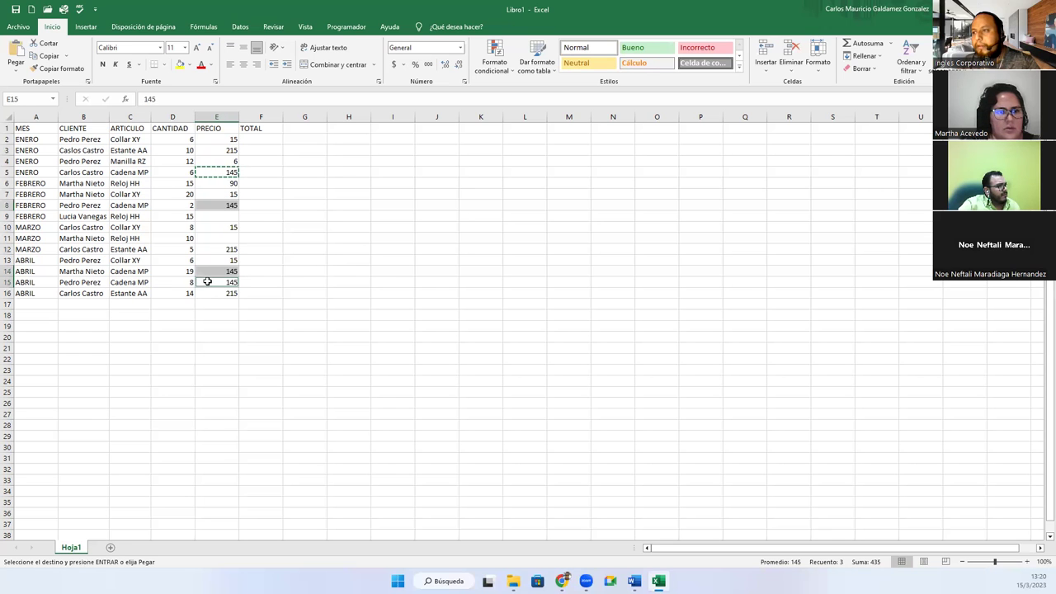
Step: Copy the Reloj HH price 90 from E6 to the other Reloj HH rows, cells E9 and E11
left_click(204, 185)
key("ctrl+c")
left_click(218, 215)
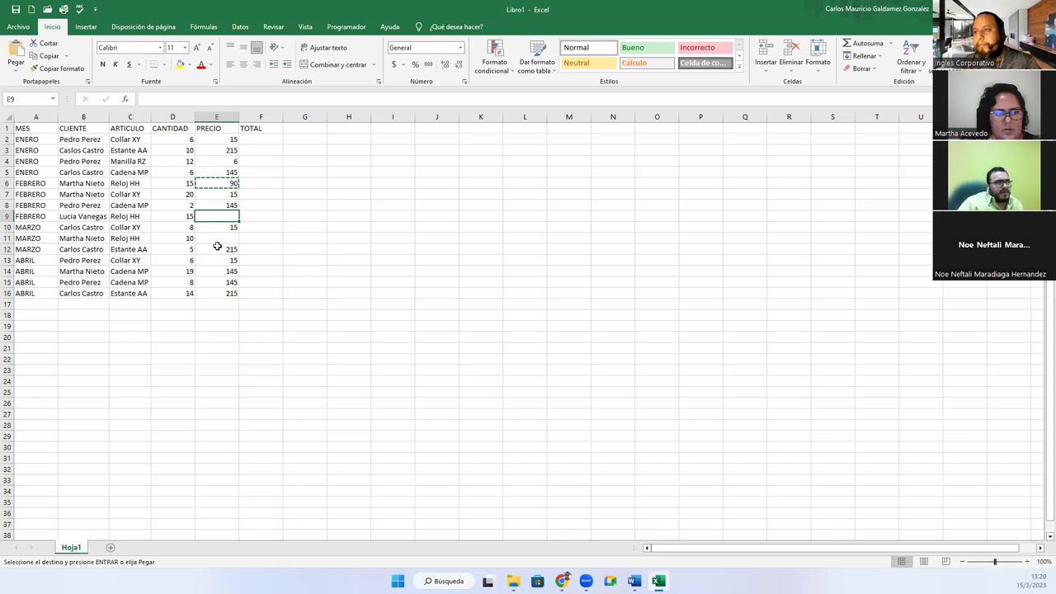
left_click(216, 238, "ctrl")
key("ctrl+v")
left_click(217, 292)
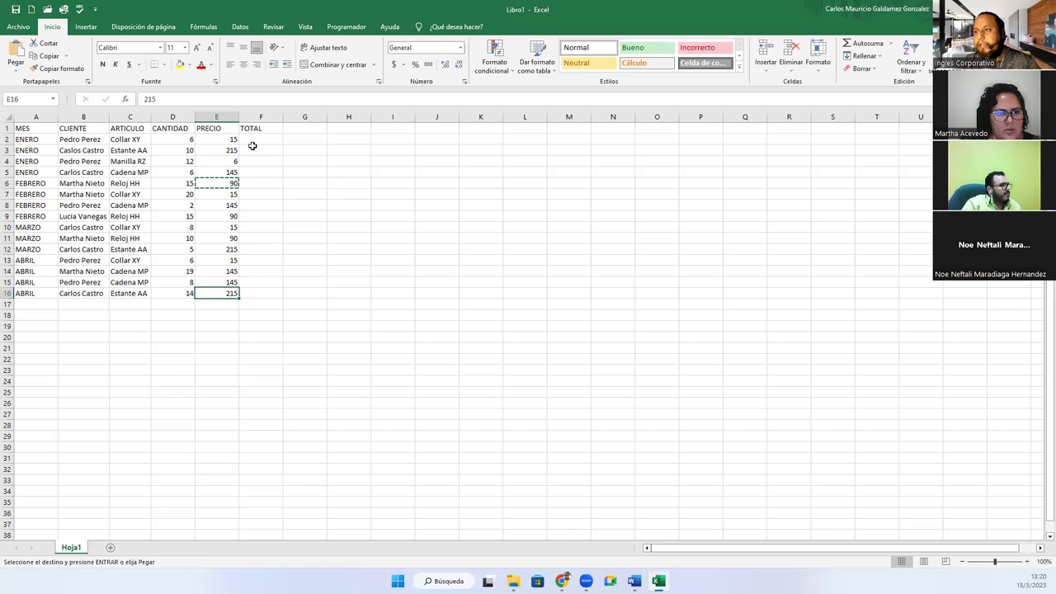
Step: Calculate the total in F2 with =D2*E2 and fill the formula down to F16
left_click(256, 140)
type("=")
key("Left")
key("Left")
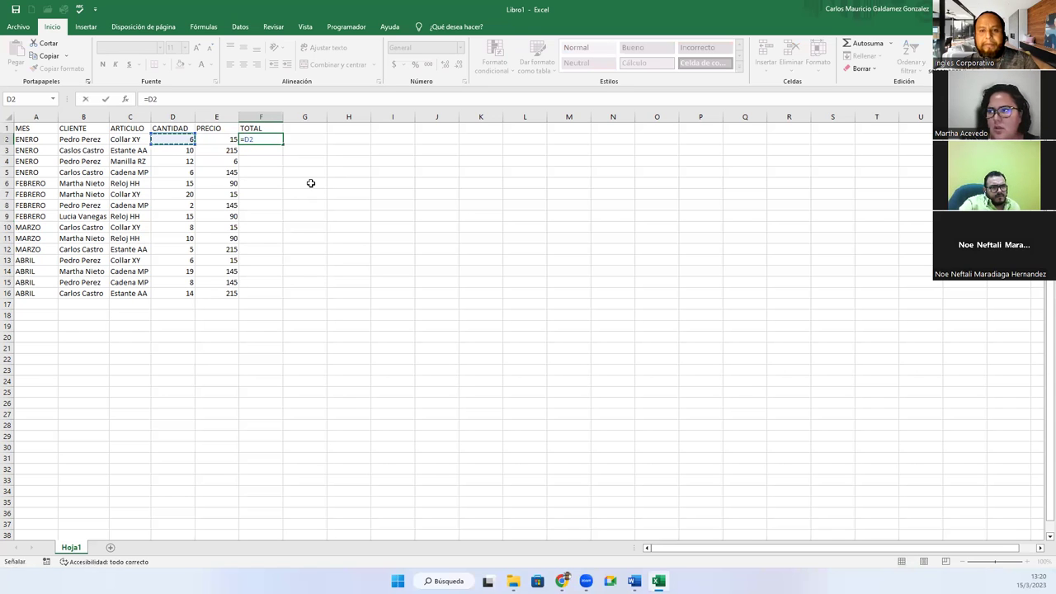
type("*")
key("Right")
key("Return")
key("Up")
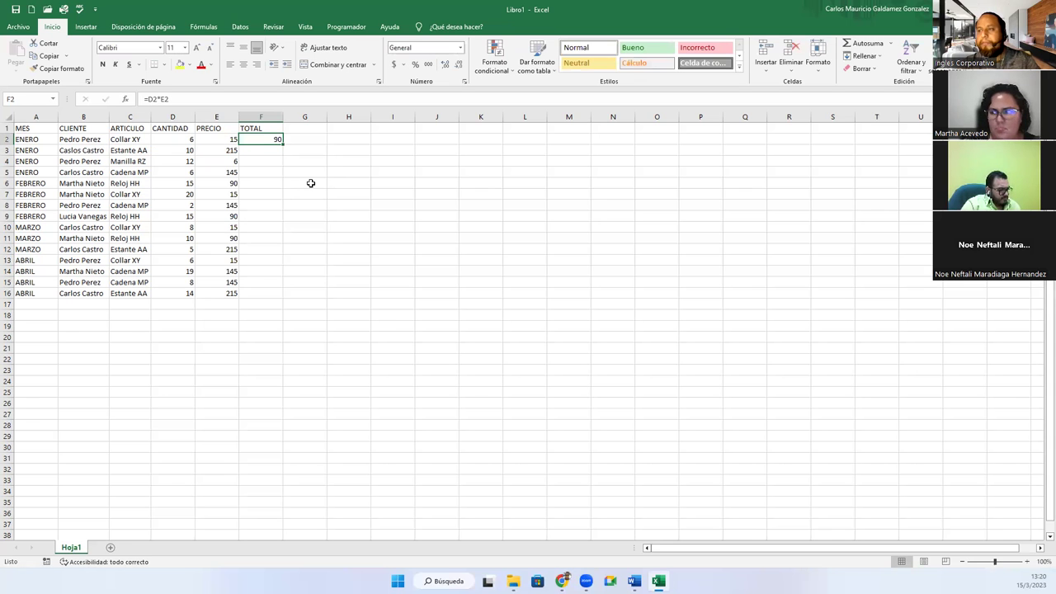
double_click(283, 145)
Step: Format the PRECIO and TOTAL values in E2 to F16 with the dollar accounting number format
left_click_drag(221, 140, 247, 292)
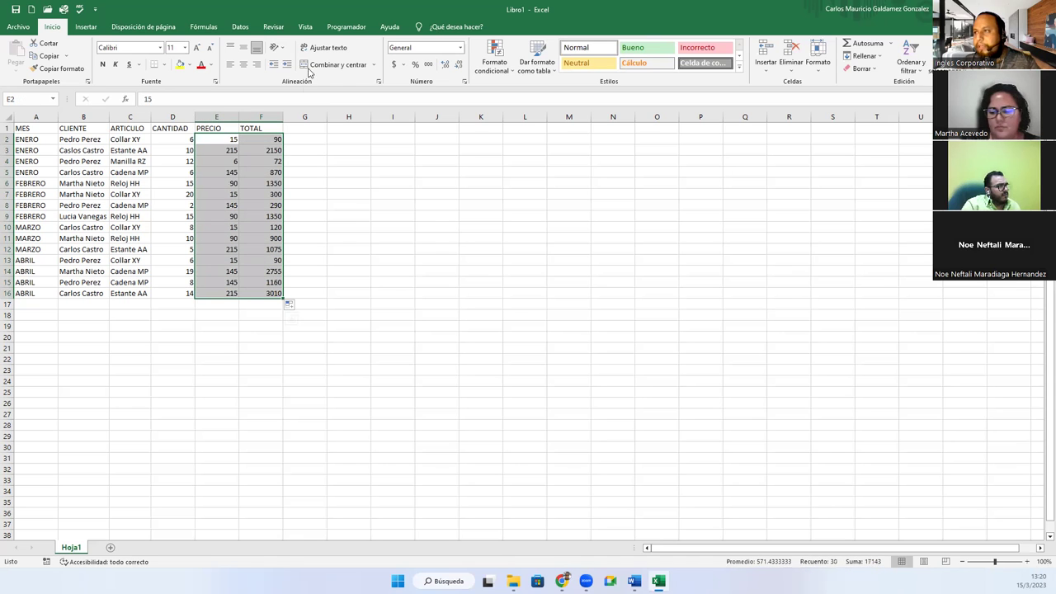
left_click(394, 65)
left_click(136, 215)
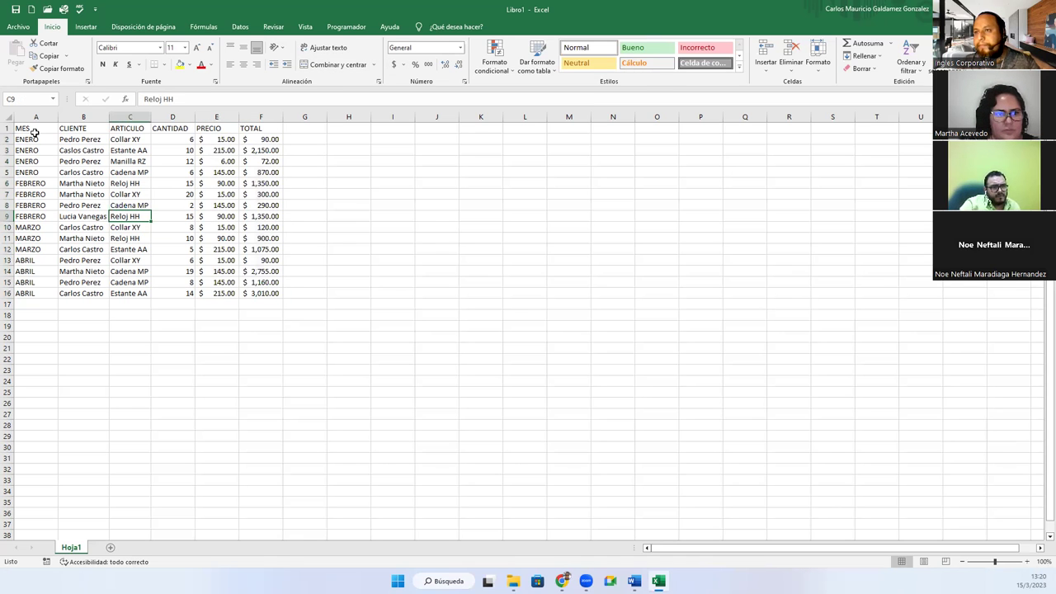
Step: Capture a screen snip of the whole sales table, from column A to F and row 1 to 16
scroll(141, 265, "up", 3)
scroll(141, 266, "up", 1)
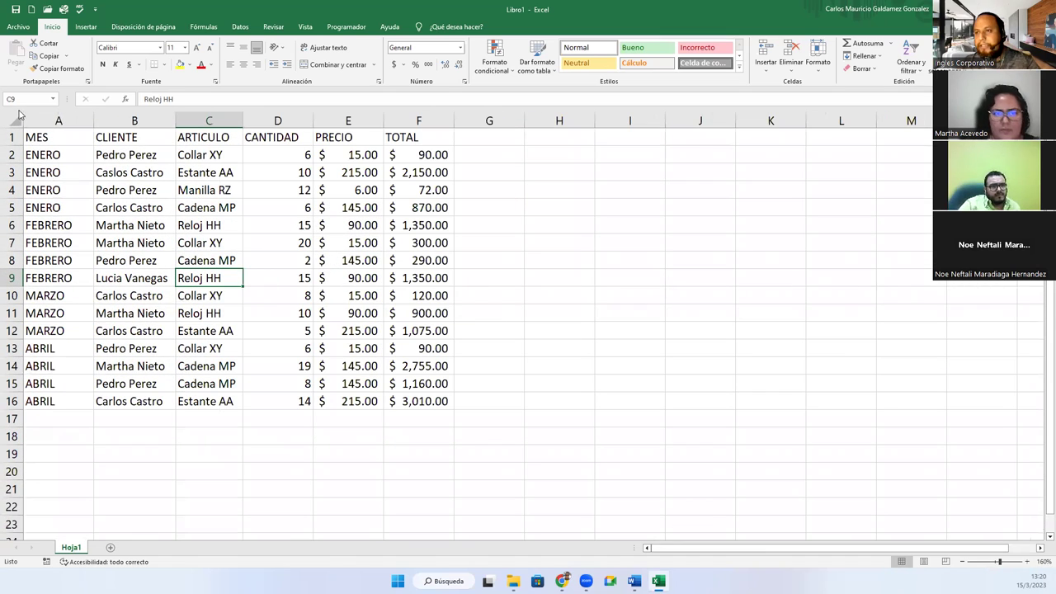
key("super+shift+s")
left_click_drag(3, 109, 474, 437)
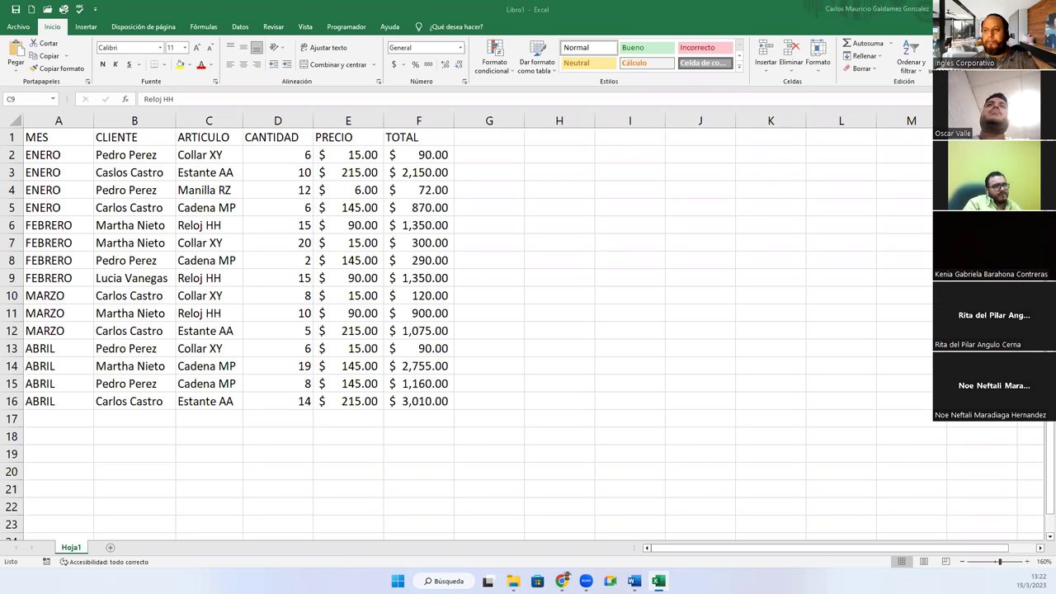
left_click(216, 255)
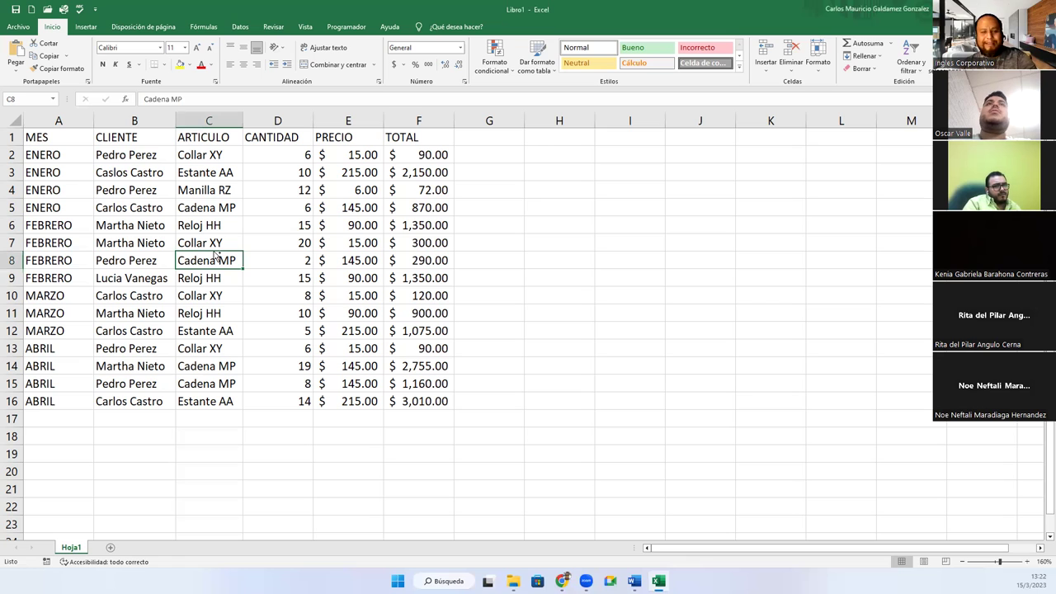
key("ctrl+q")
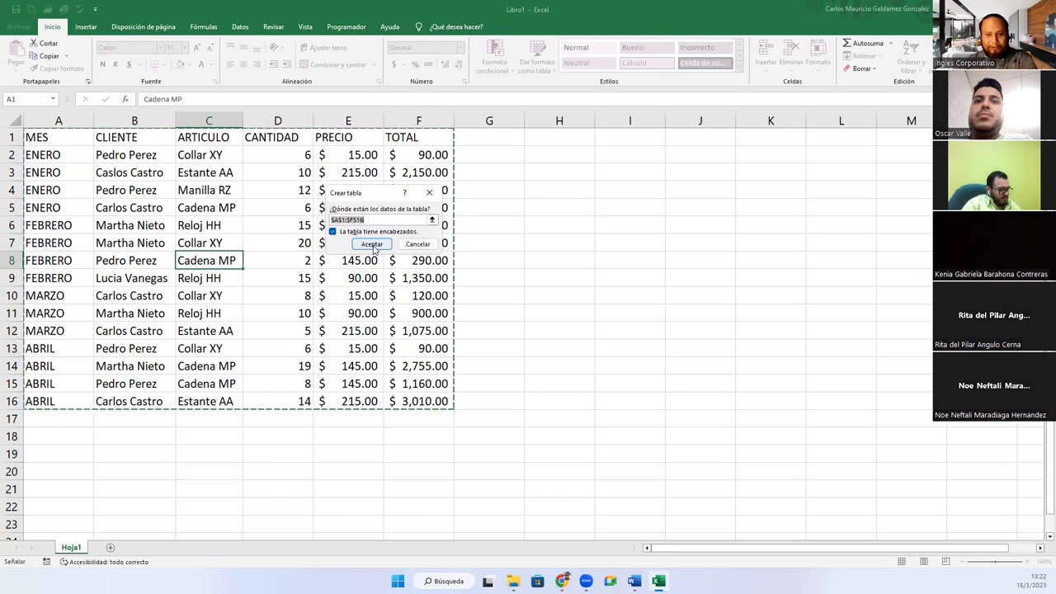
left_click(418, 244)
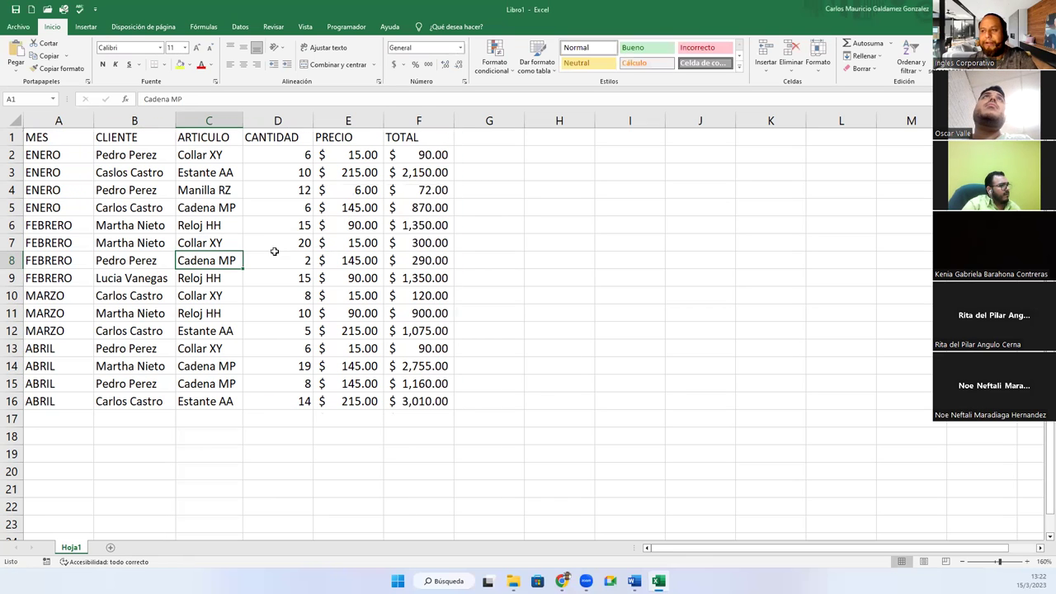
left_click(203, 241)
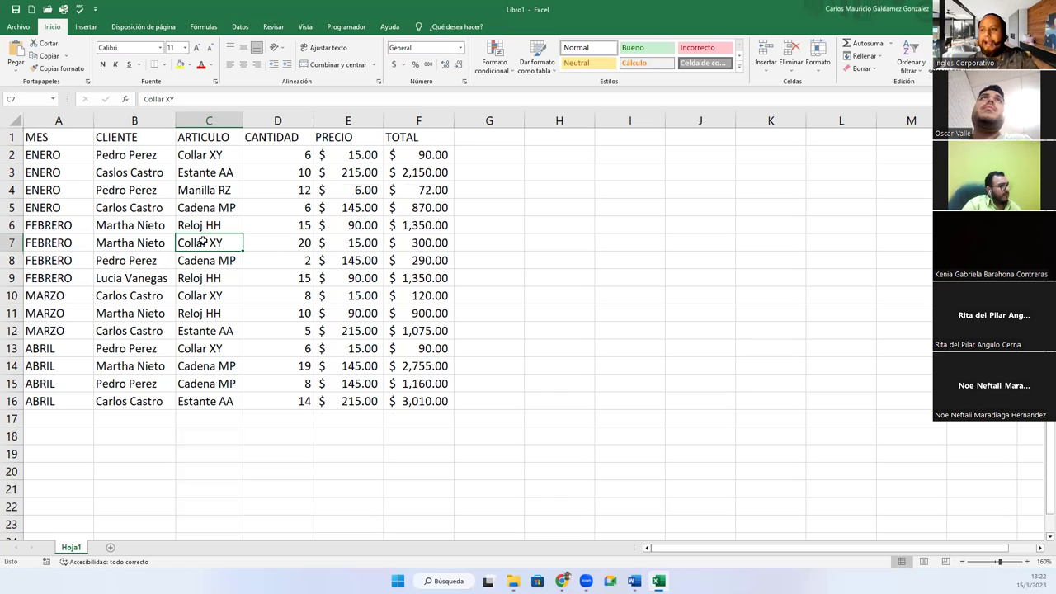
key("alt")
key("b")
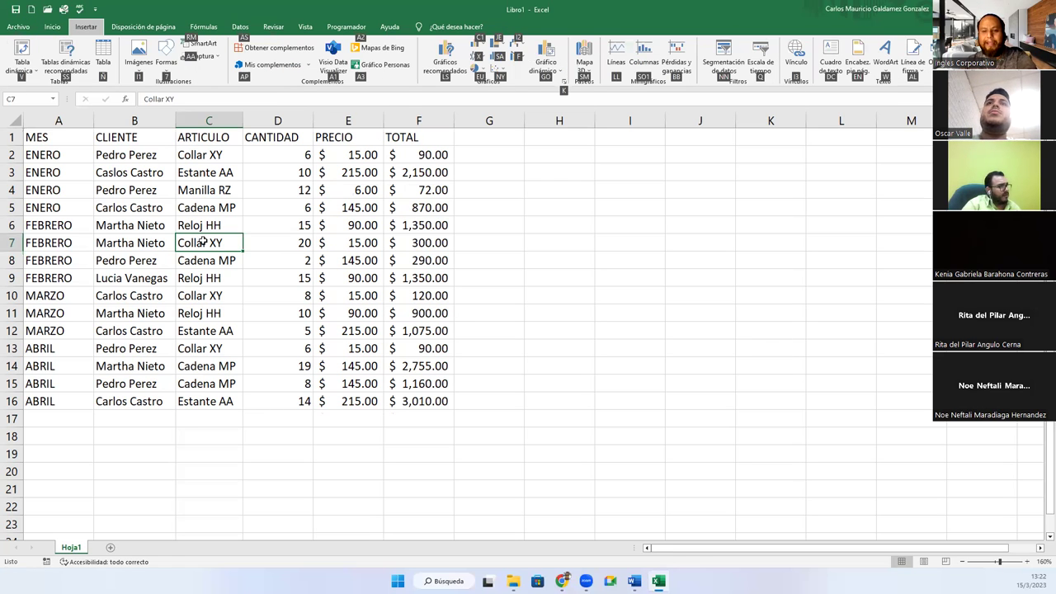
key("n")
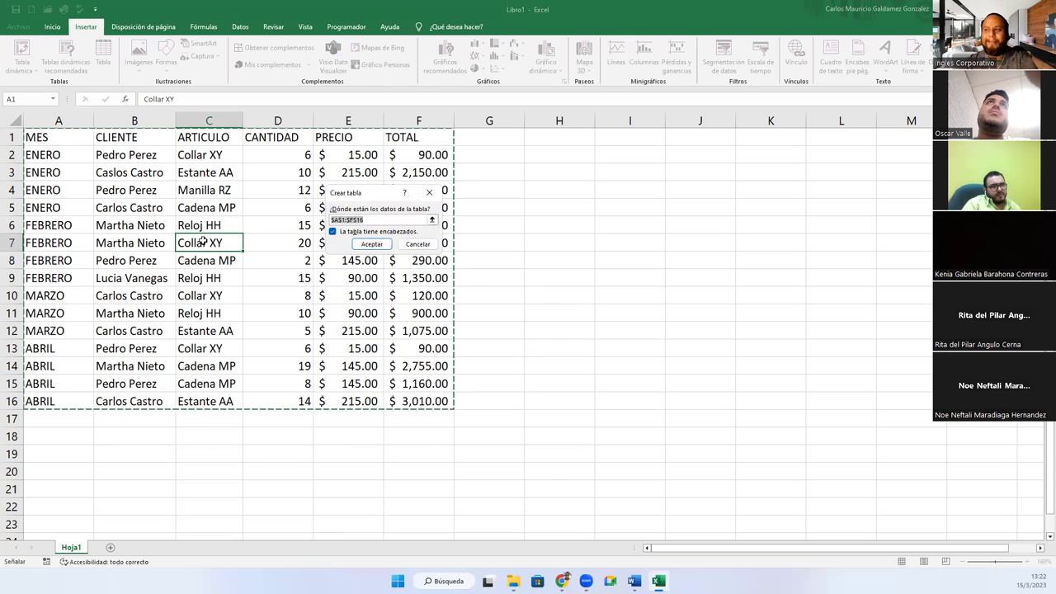
left_click(417, 244)
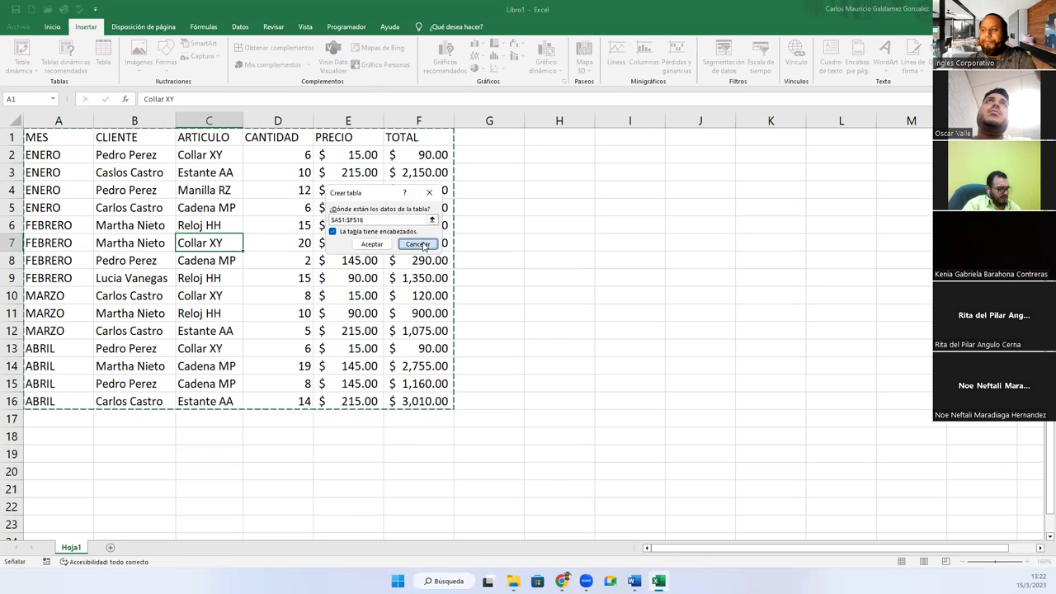
left_click(265, 273)
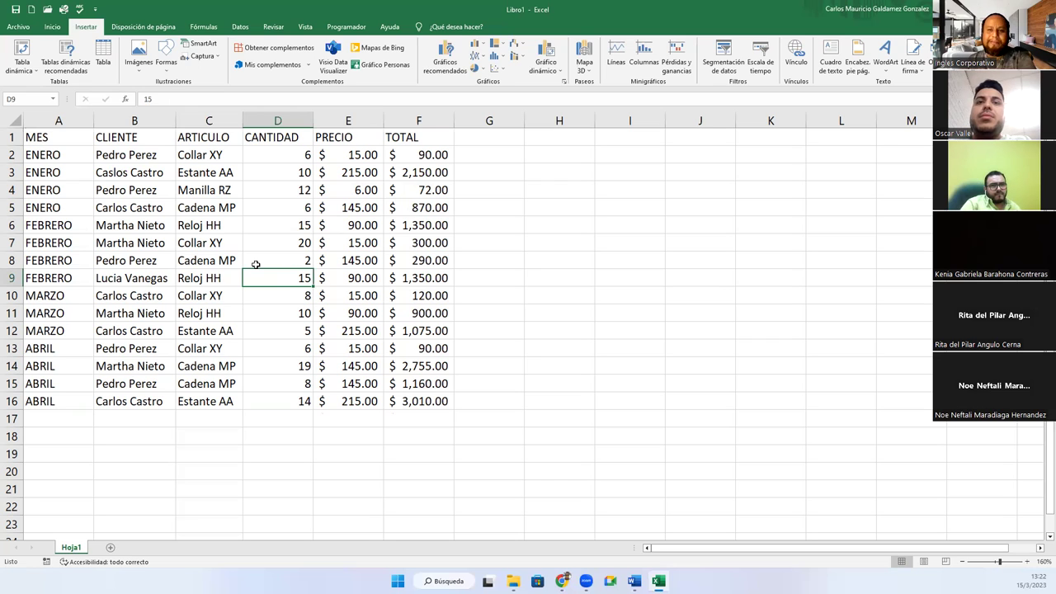
key("alt")
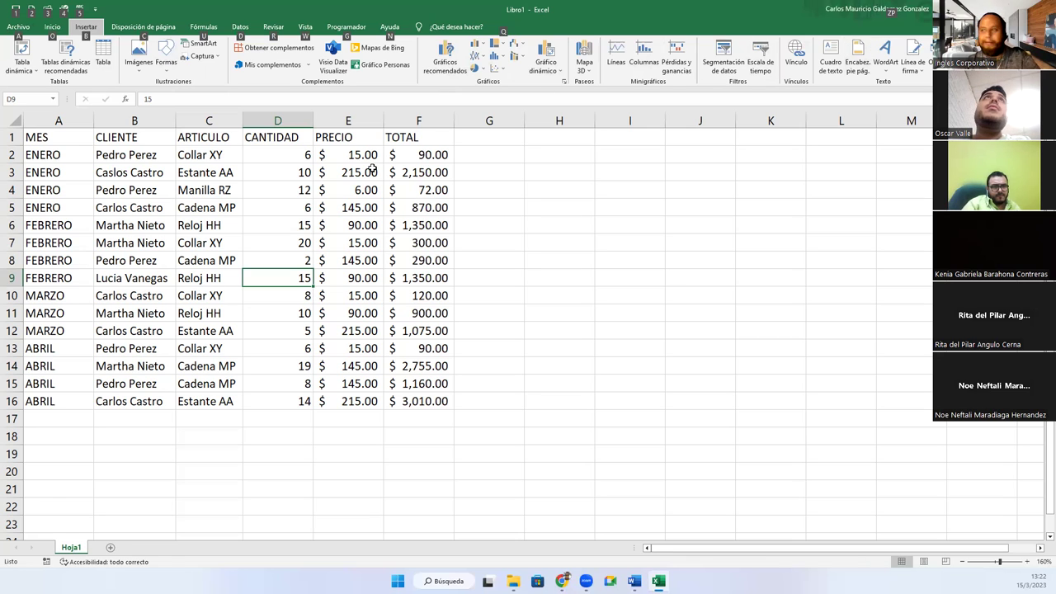
key("q")
key("Escape")
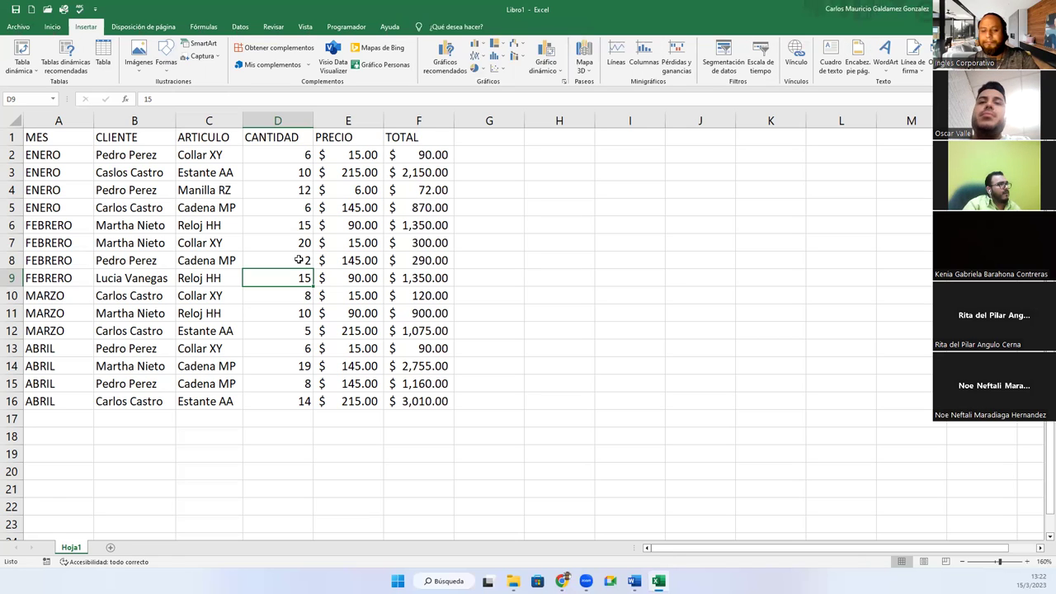
double_click(299, 260)
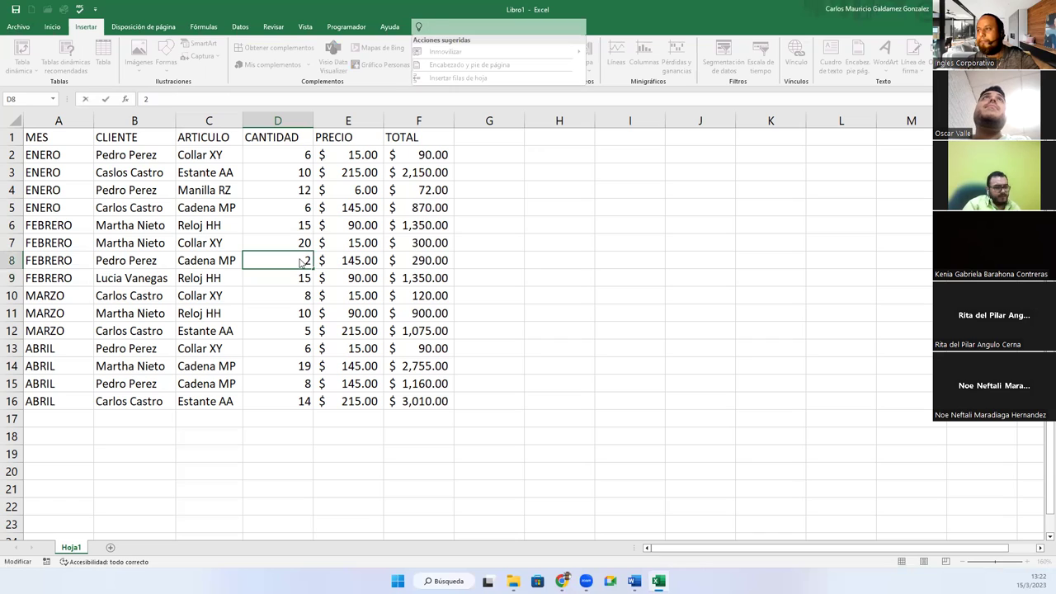
key("Escape")
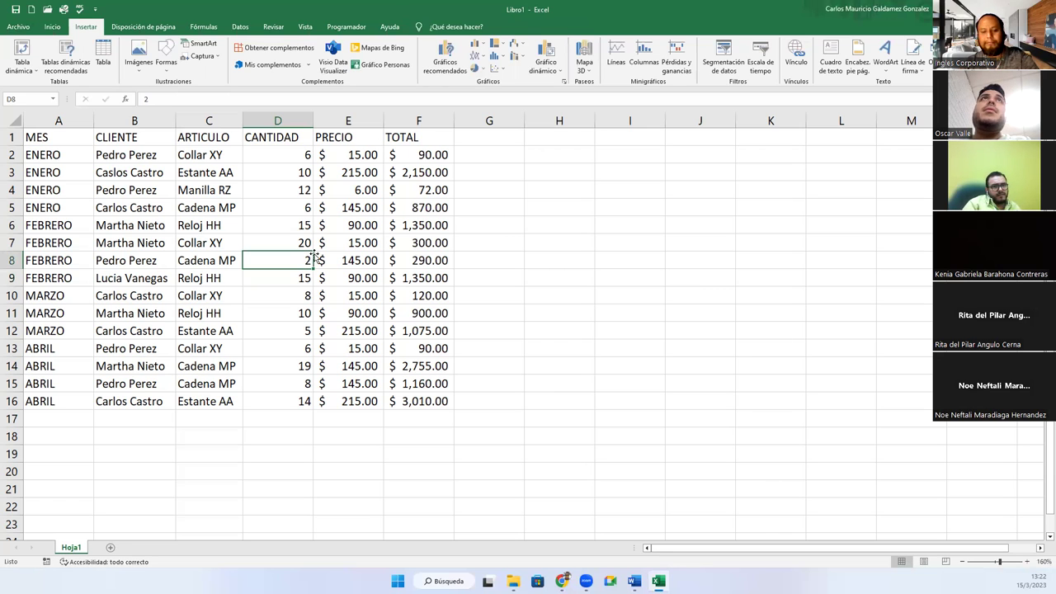
key("shift+Tab")
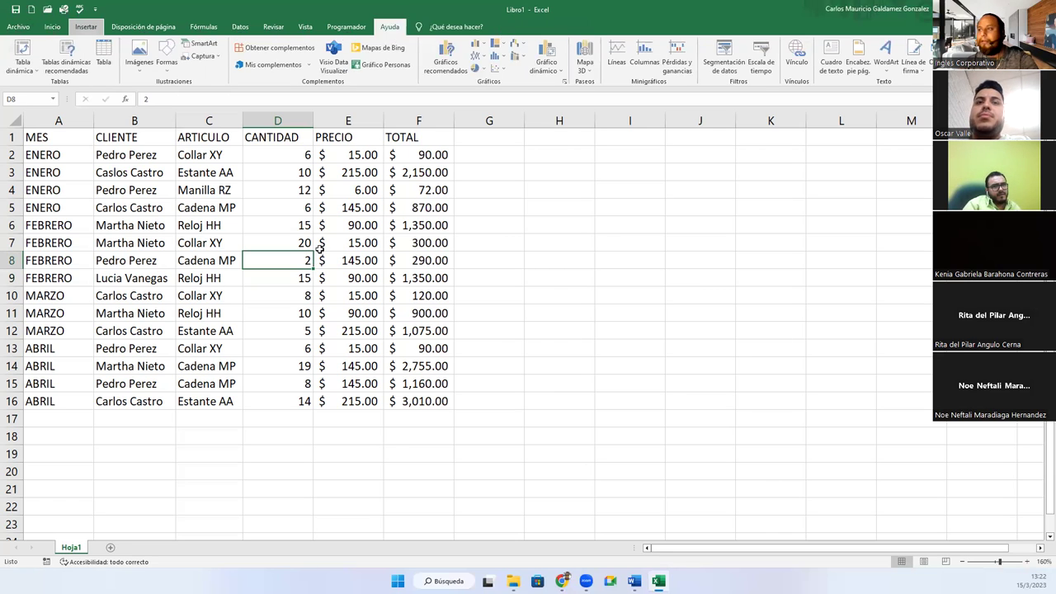
key("Return")
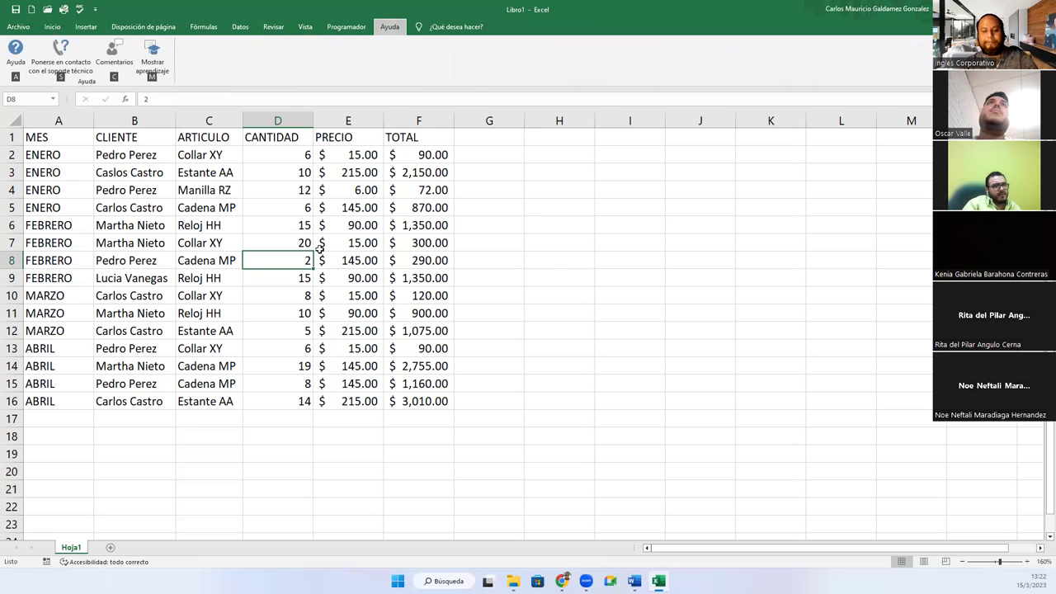
key("Escape")
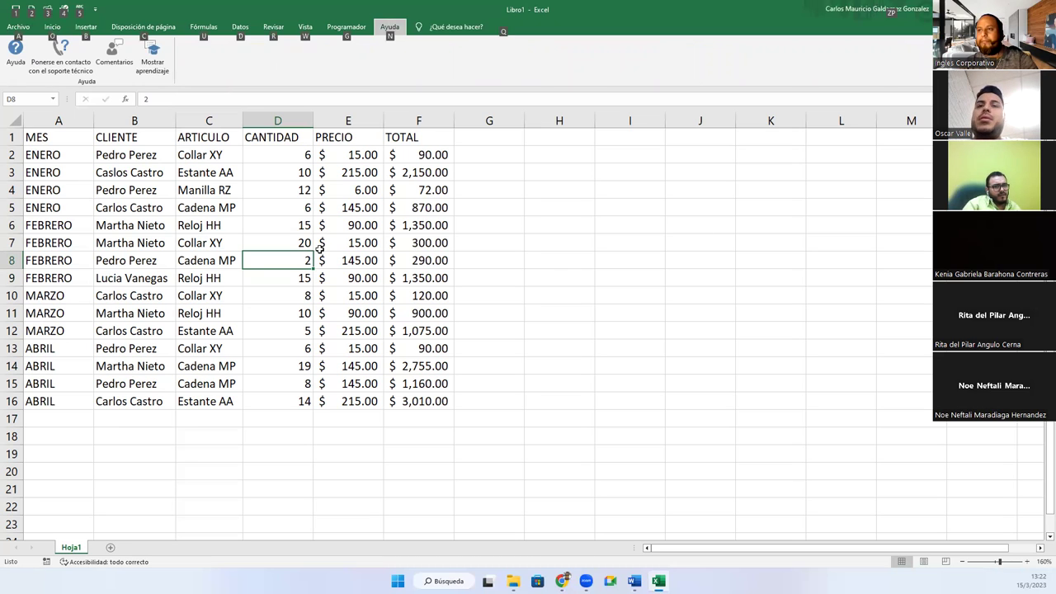
key("alt")
key("b")
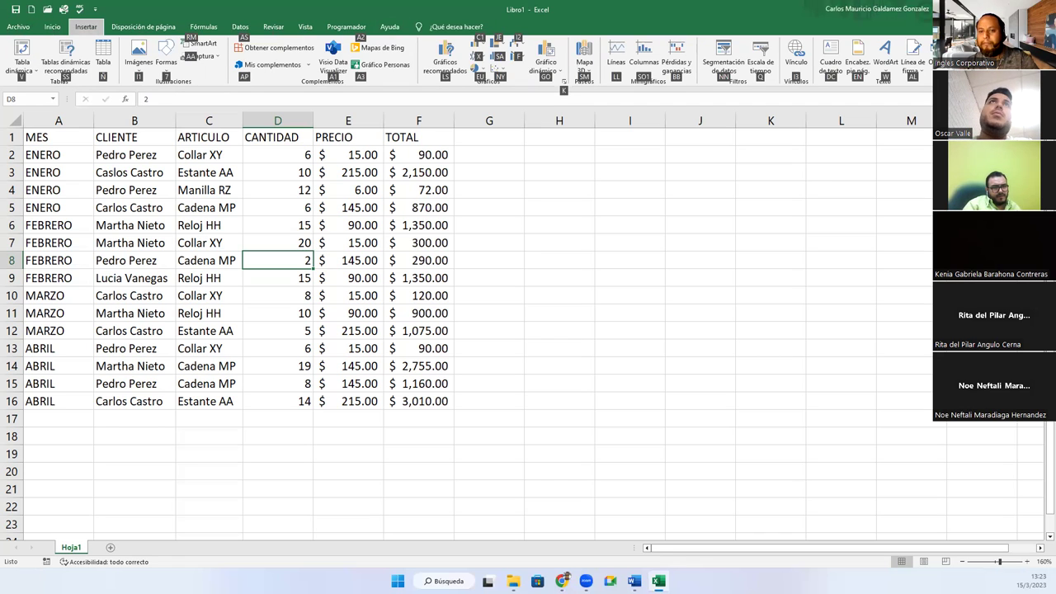
key("alt")
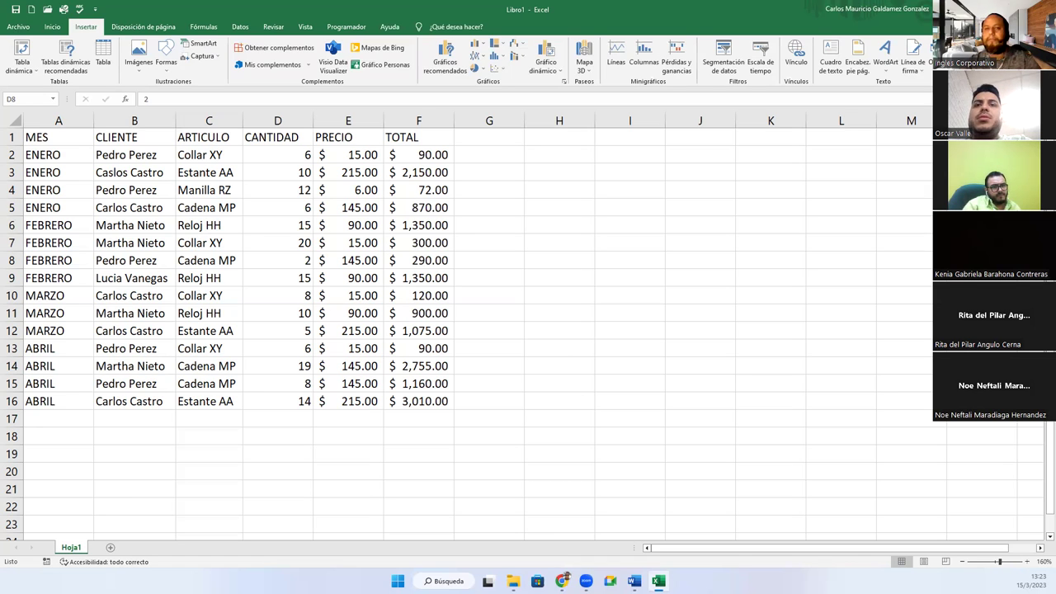
Step: Convert the sales data in A1:F16 into an Excel table with headers
left_click(108, 244)
key("ctrl+t")
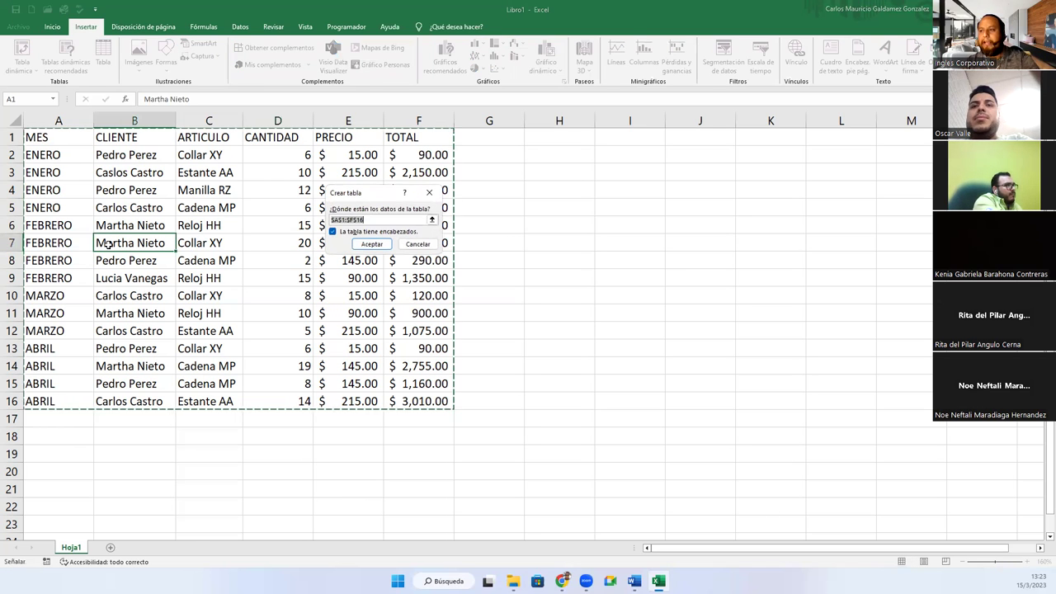
key("Return")
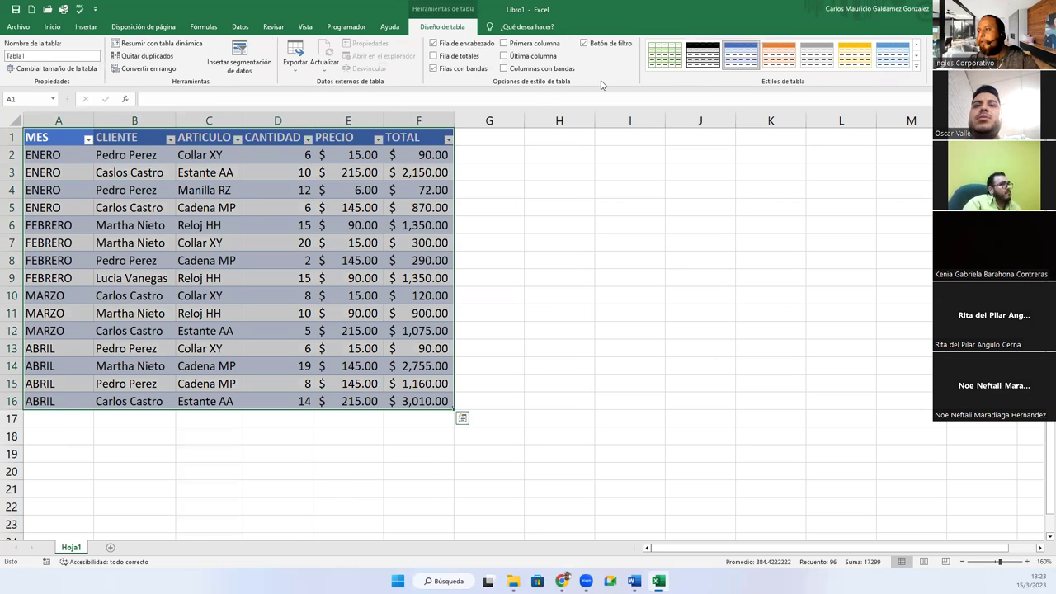
Step: Apply the dark blue banded style with a black header row from the Oscuro group to the sales table
left_click(916, 69)
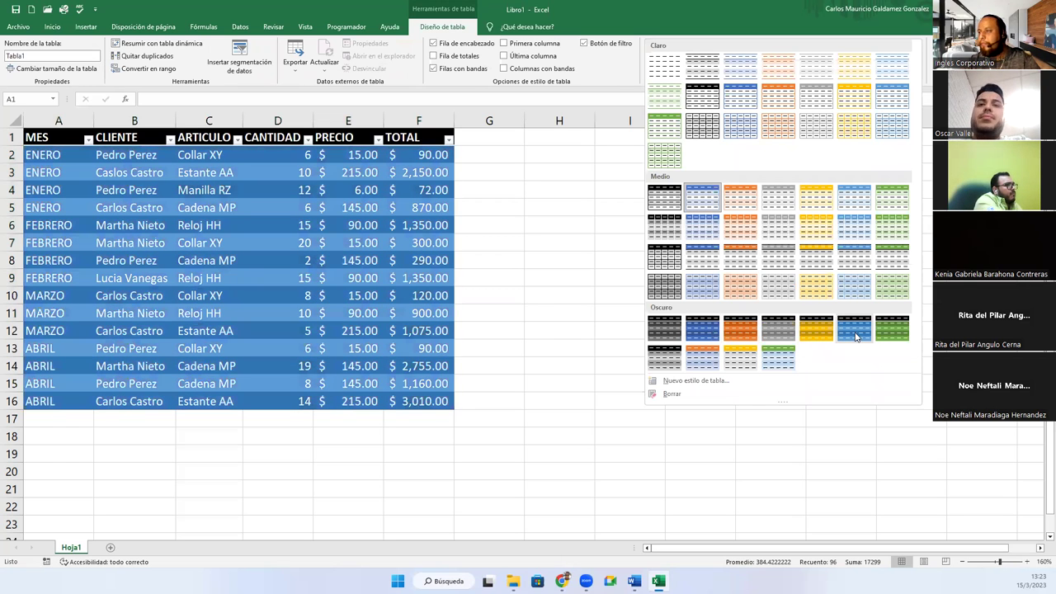
left_click(706, 334)
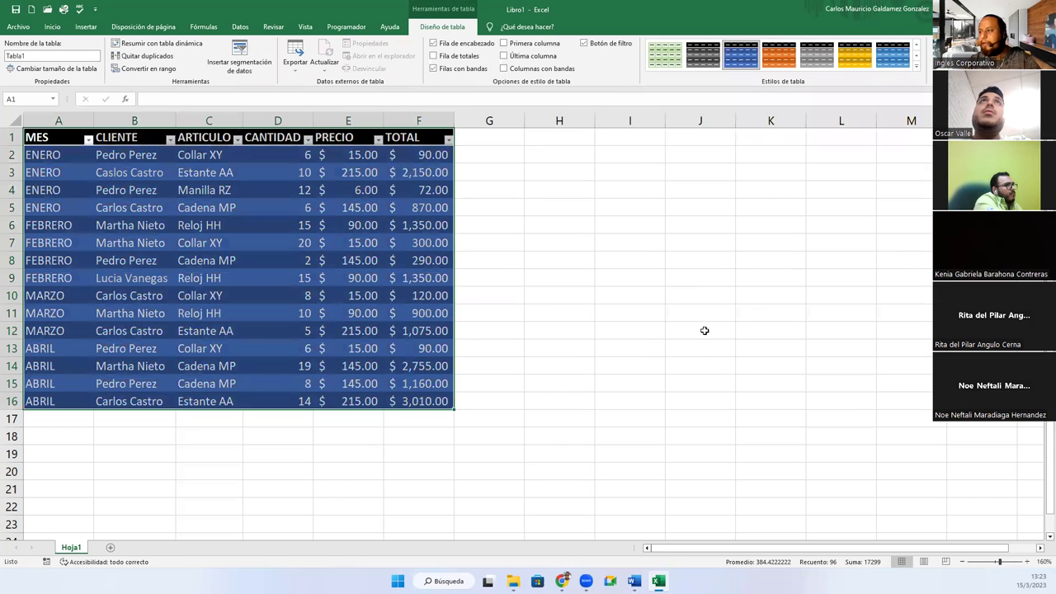
left_click(315, 316)
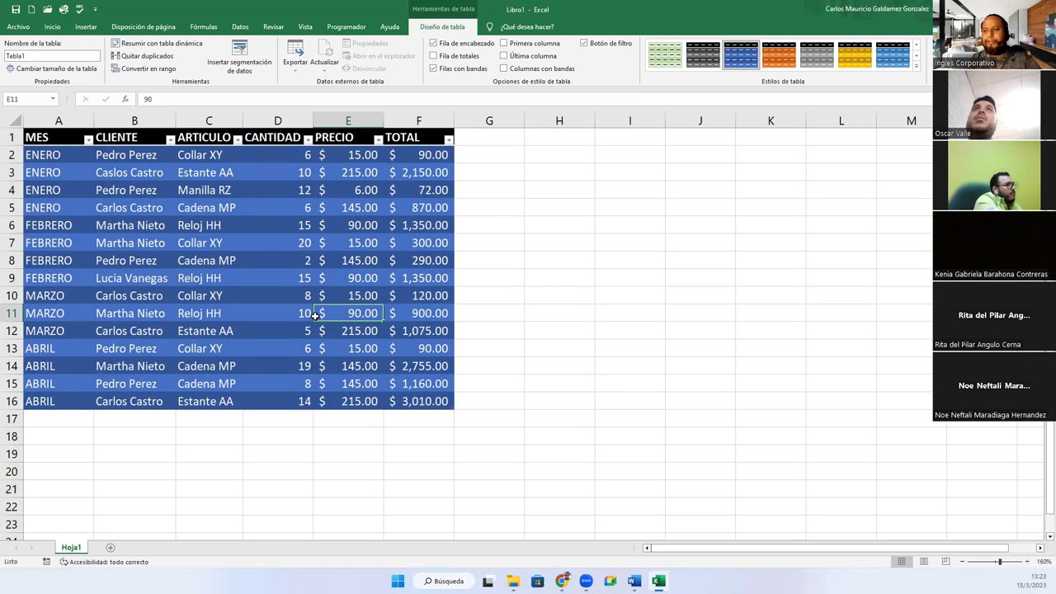
Step: Center the CANTIDAD values in D2 to D16 horizontally
left_click_drag(264, 155, 268, 394)
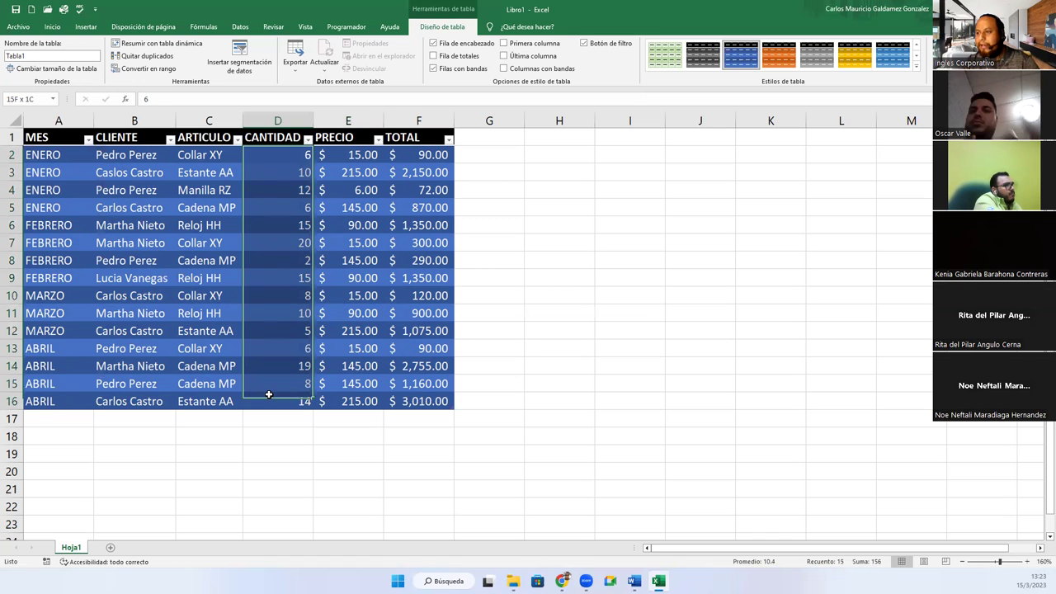
left_click(24, 26)
left_click(14, 33)
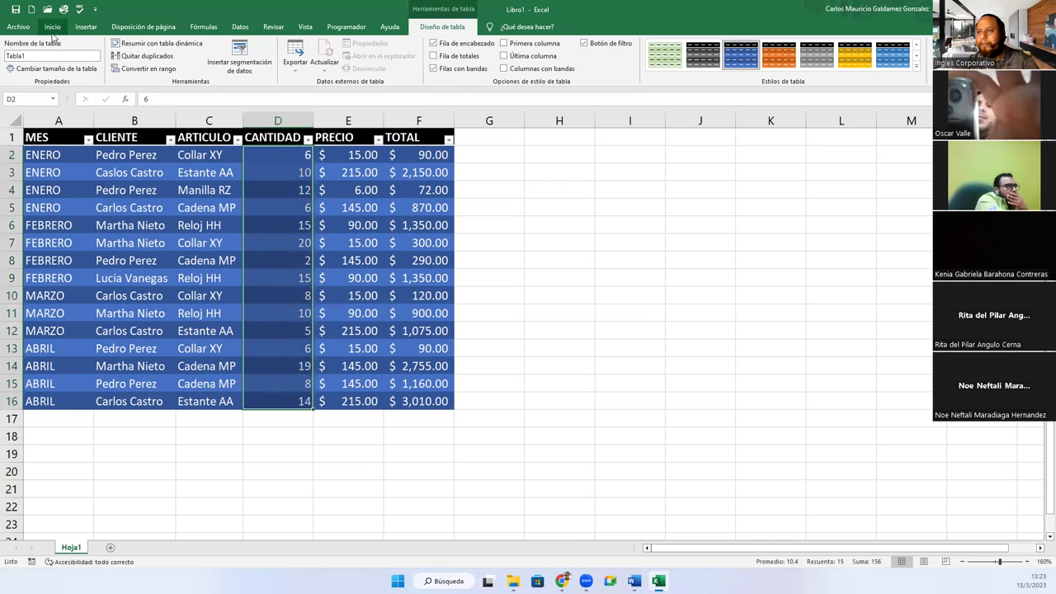
left_click(244, 64)
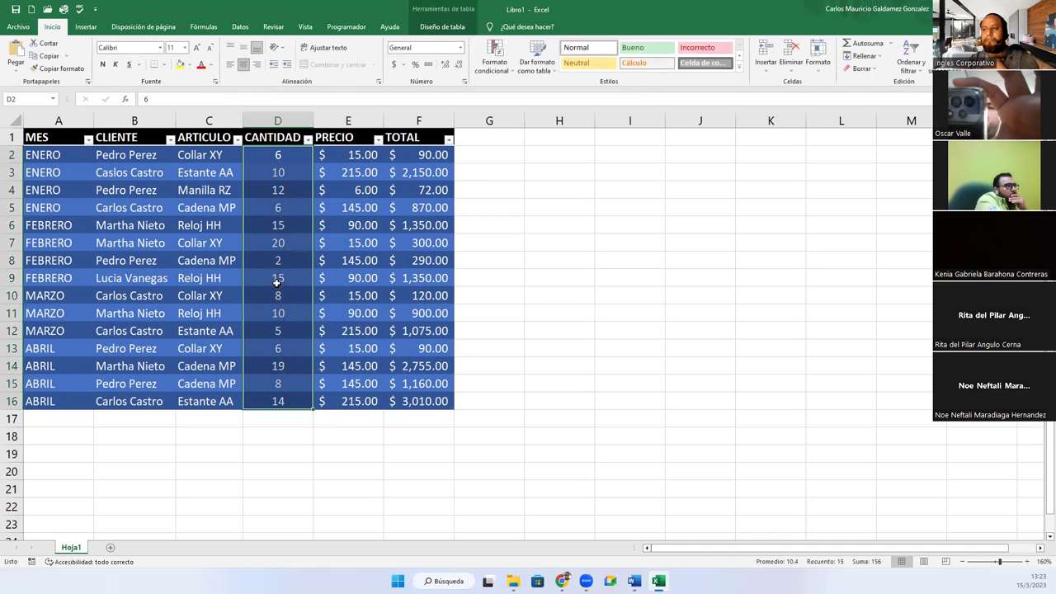
left_click(281, 295)
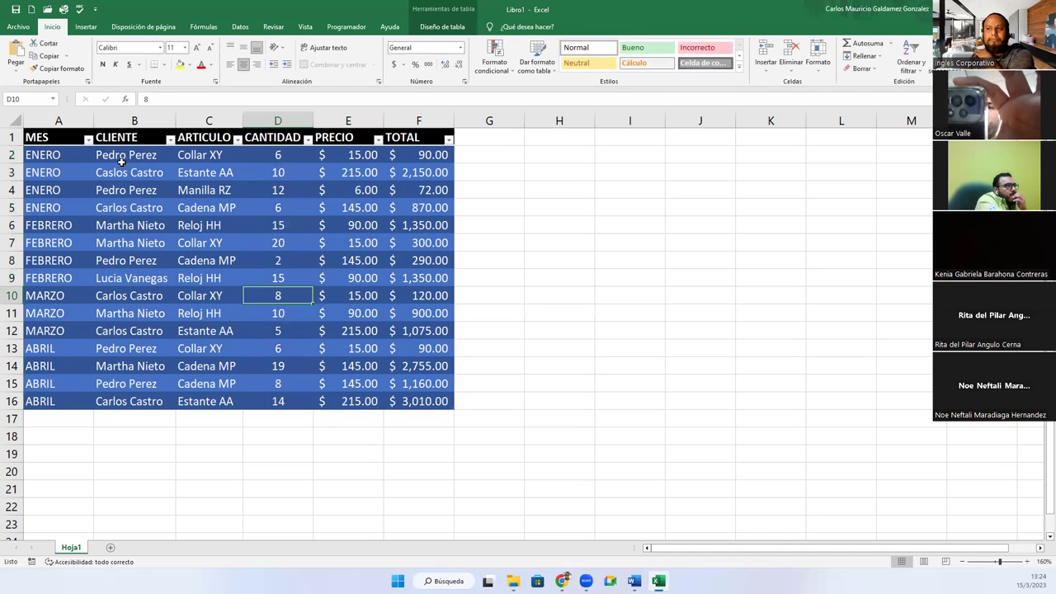
Step: Autofit the widths of columns A, C, D, E and F to their contents
double_click(93, 120)
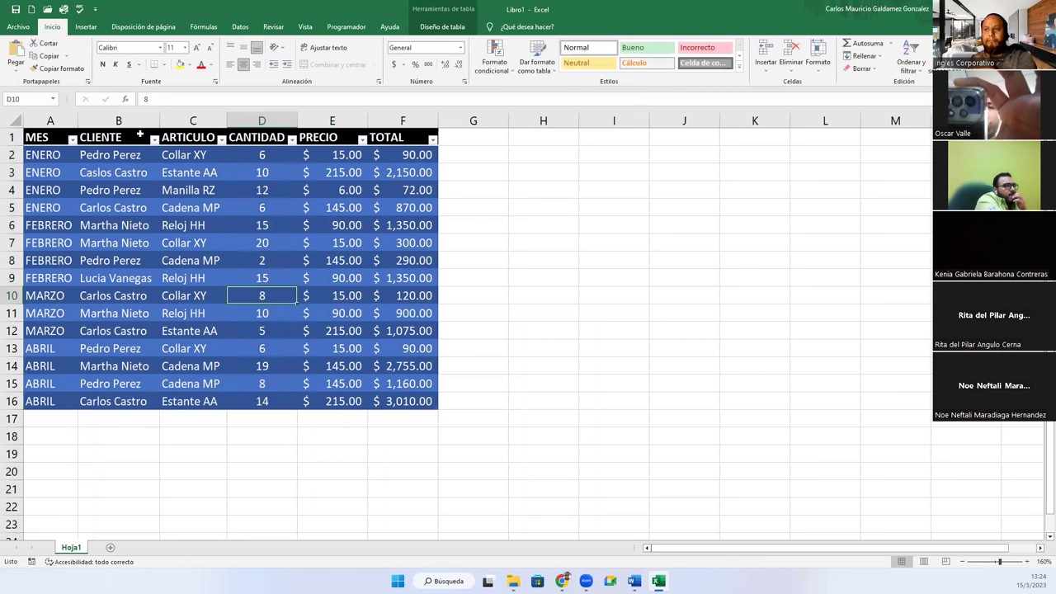
double_click(228, 121)
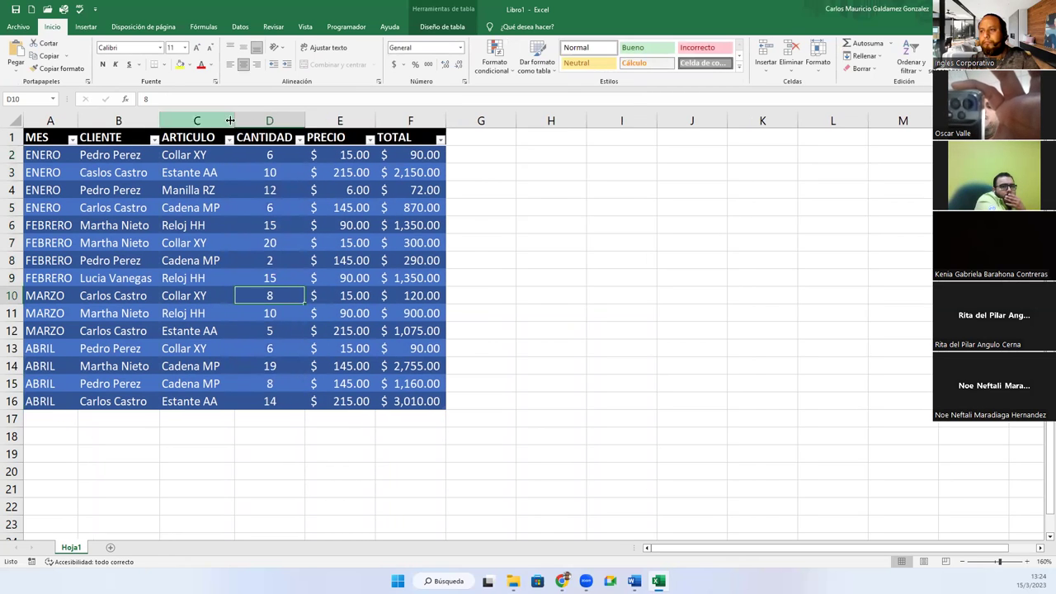
double_click(304, 121)
double_click(380, 120)
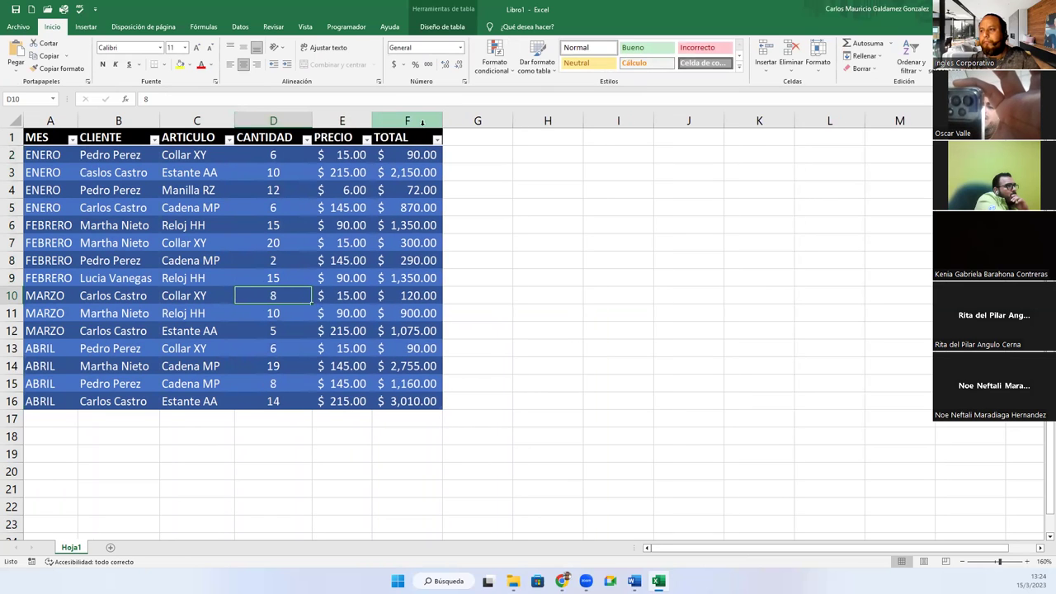
double_click(442, 121)
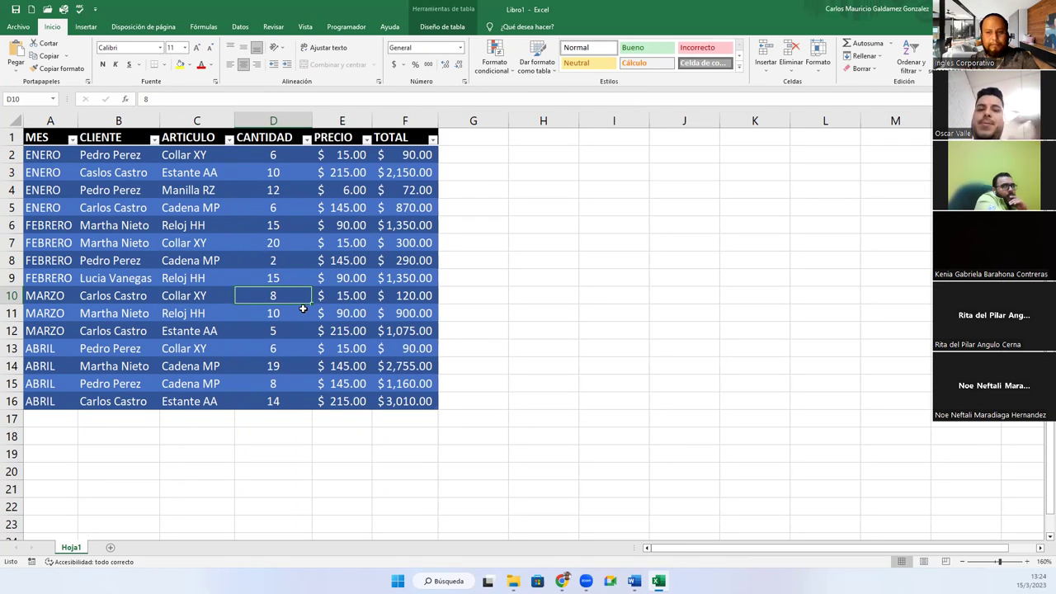
Step: Insert a pivot table based on the sales table Tabla1 in a new worksheet
left_click(209, 260)
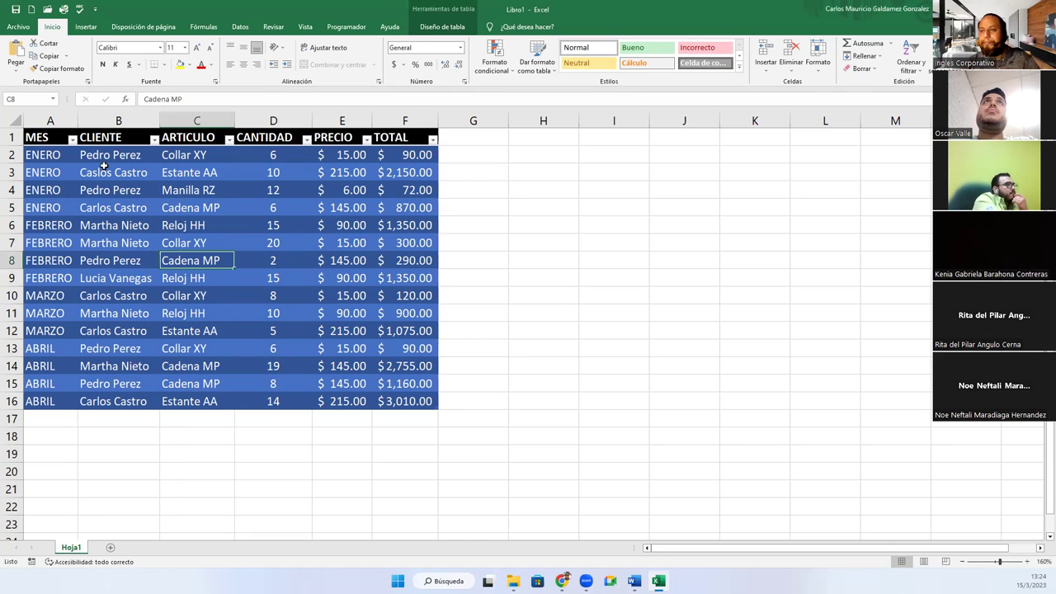
left_click(86, 27)
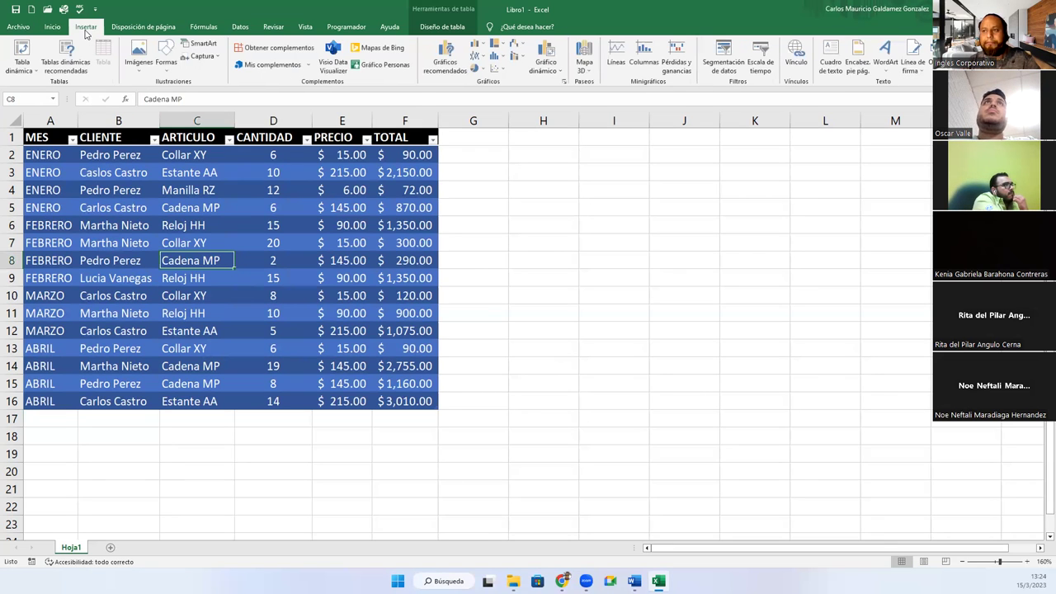
left_click(22, 49)
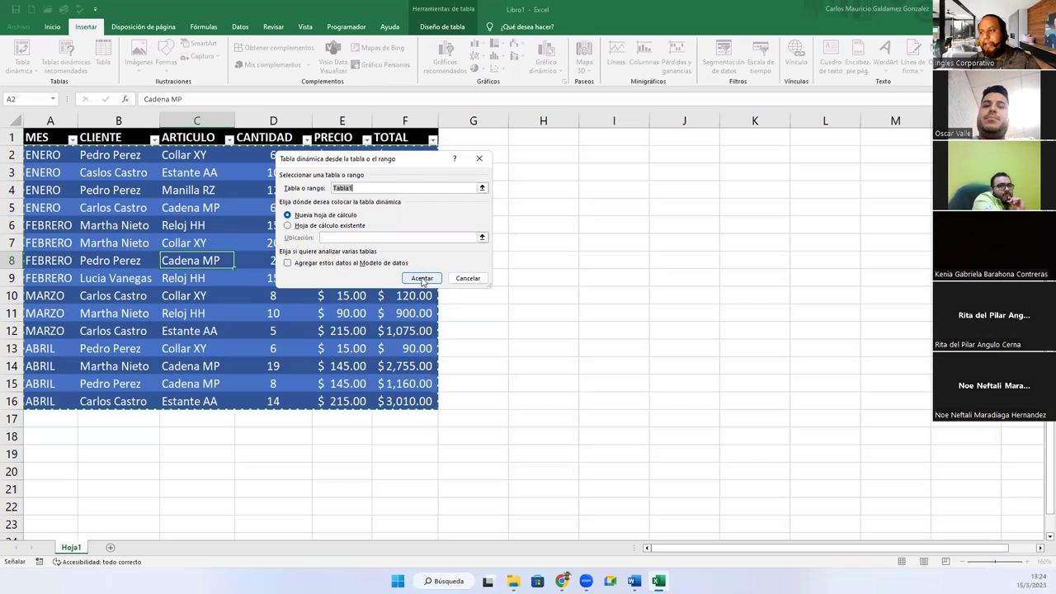
left_click(421, 278)
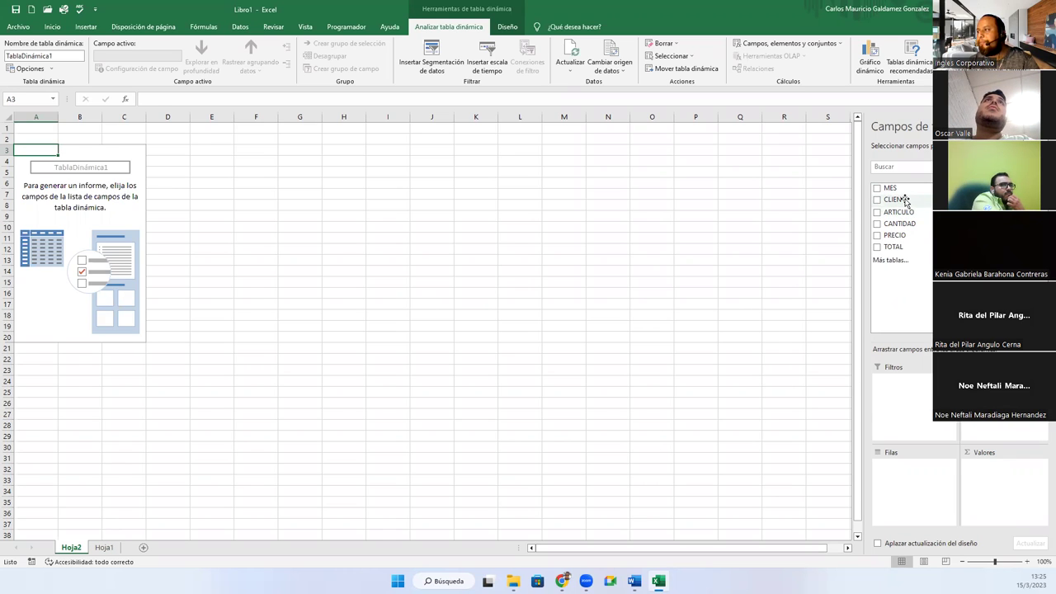
Step: Lay out the pivot table with CLIENTE as rows, ARTICULO as columns and the sum of CANTIDAD as values
left_click_drag(904, 202, 909, 491)
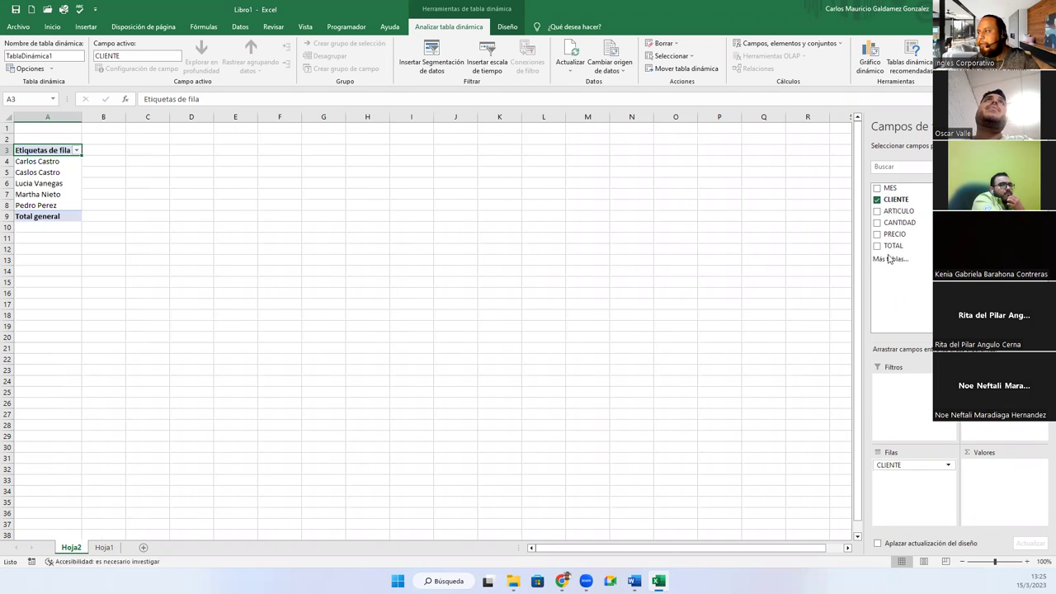
left_click_drag(909, 213, 1006, 405)
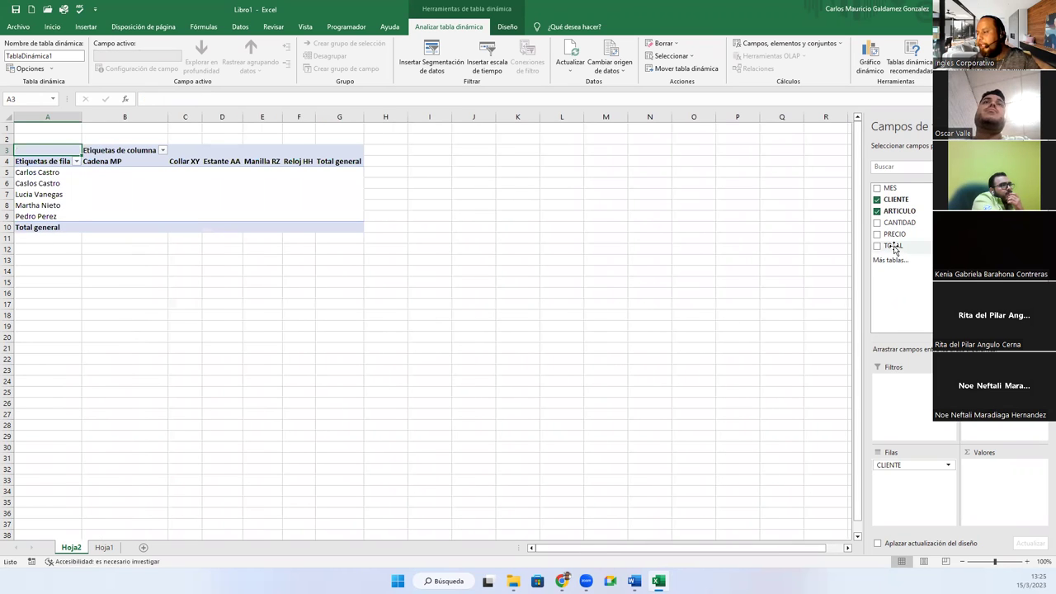
left_click_drag(899, 223, 1006, 488)
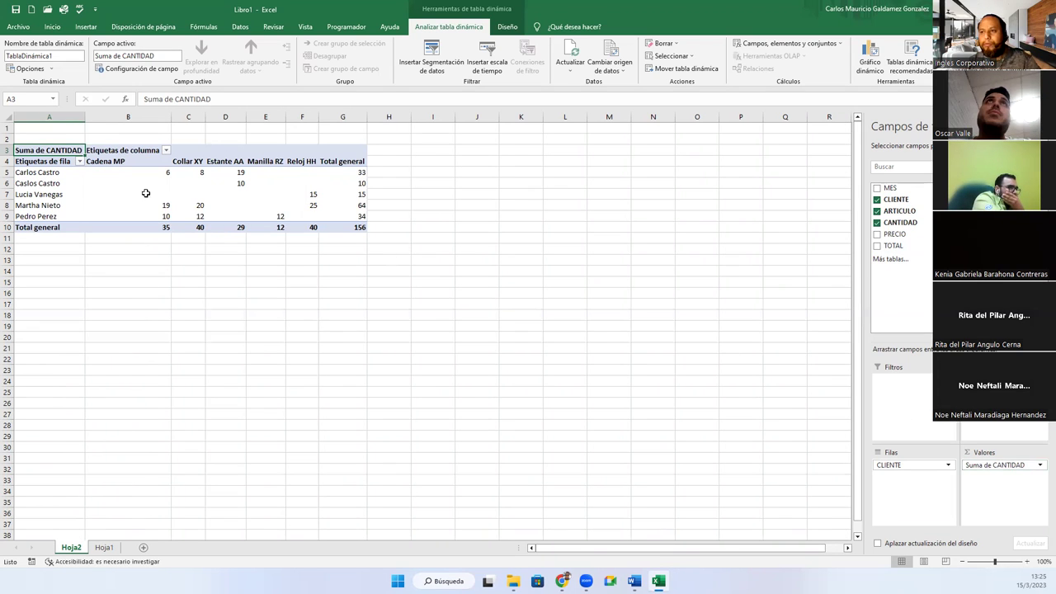
left_click(111, 169)
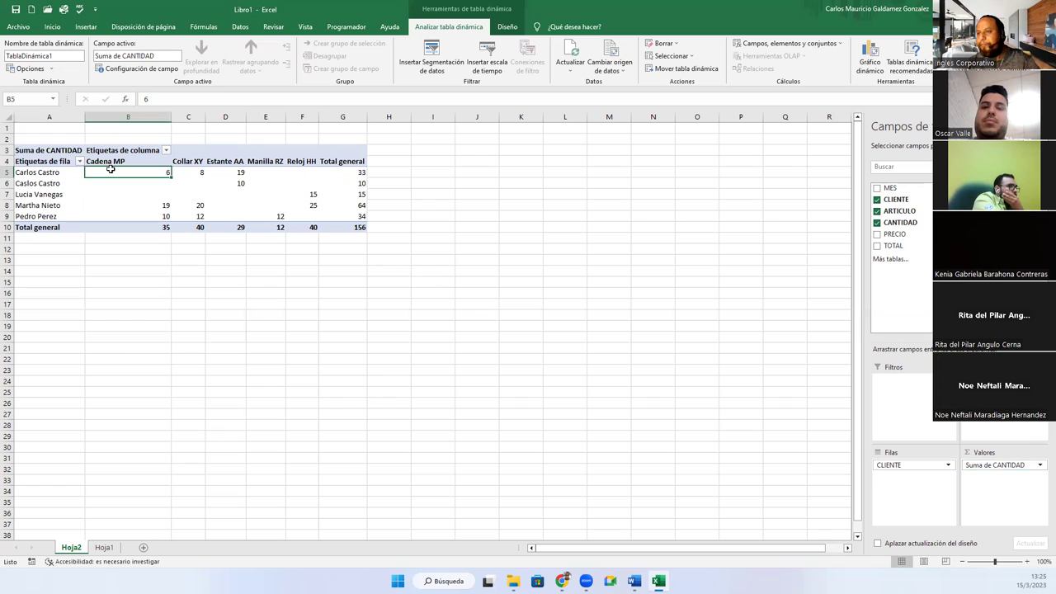
left_click(29, 170)
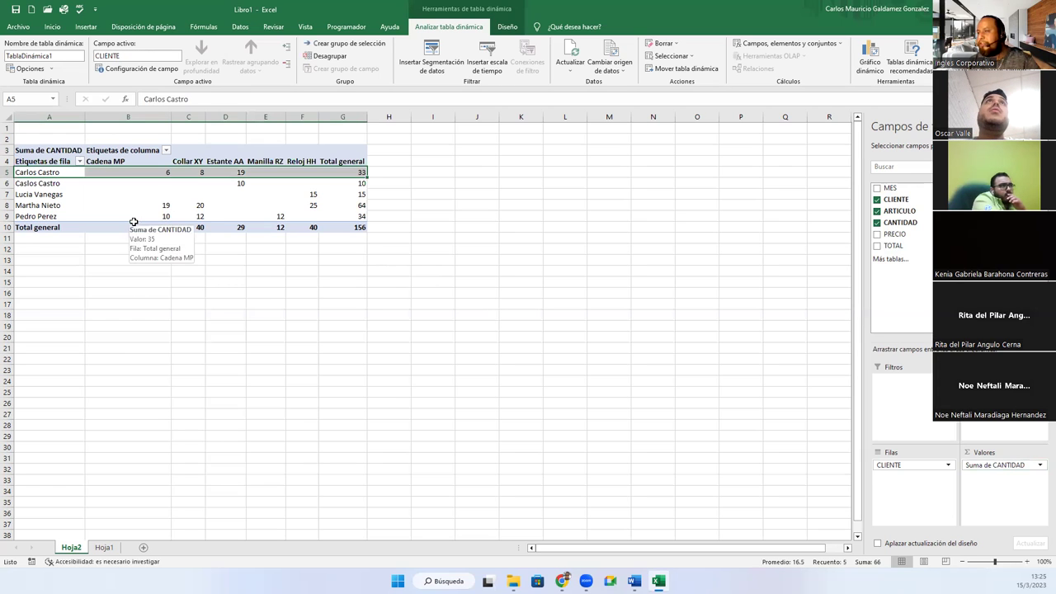
left_click(104, 171)
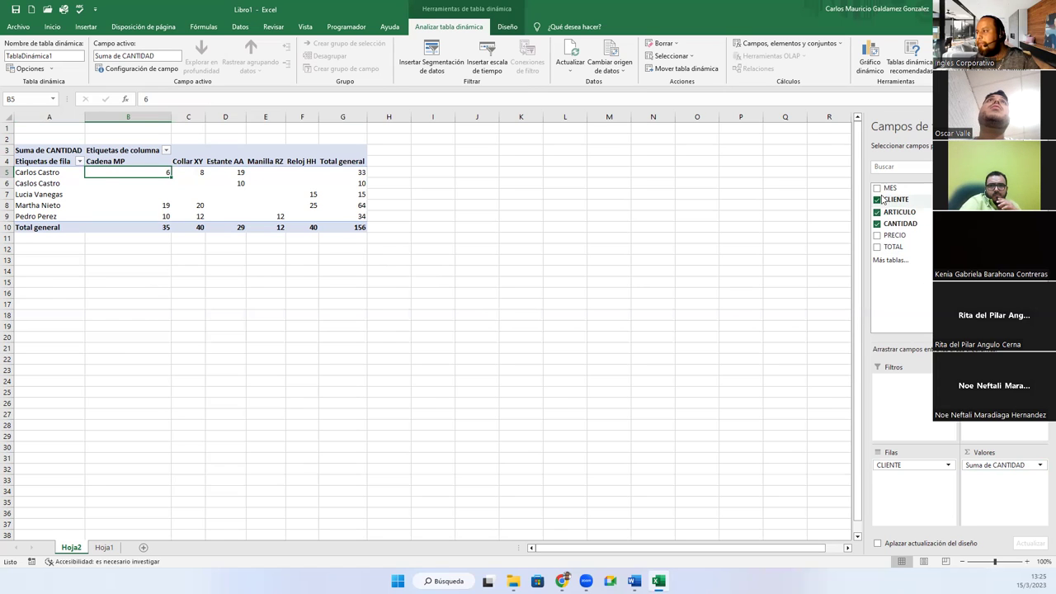
Step: Add MES as the report filter of the pivot table and examine the quantities per client and article
left_click_drag(890, 189, 904, 387)
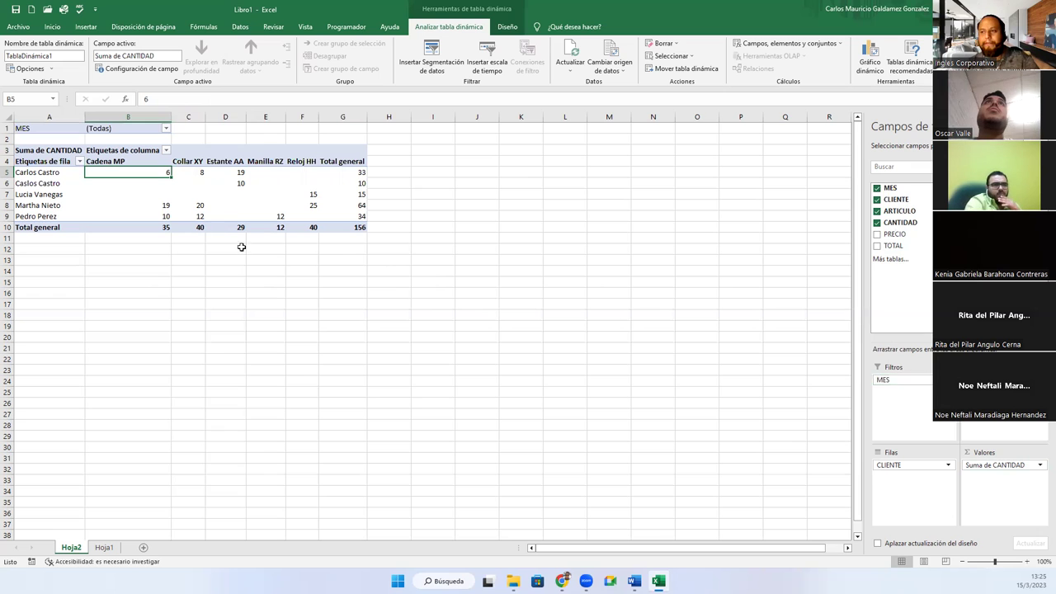
scroll(168, 247, "up", 1)
scroll(168, 247, "up", 2)
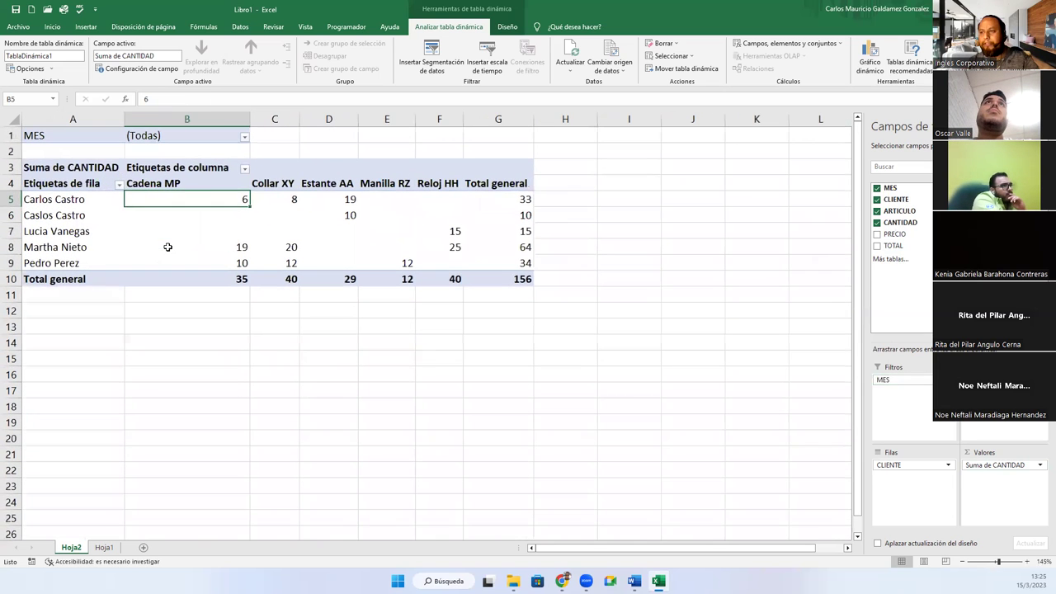
left_click(130, 224)
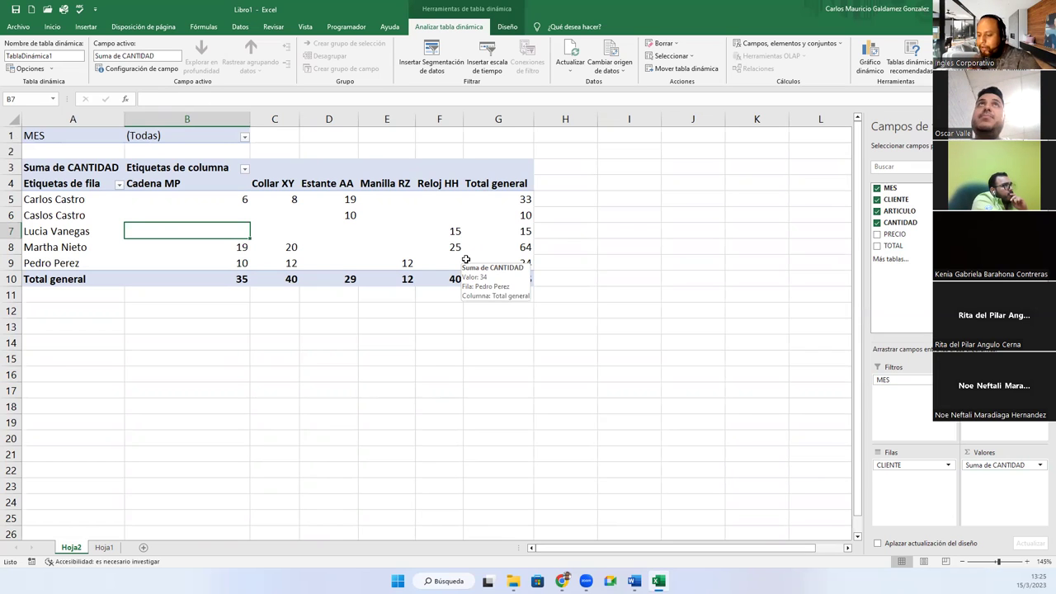
left_click(151, 215)
mouse_move(187, 272)
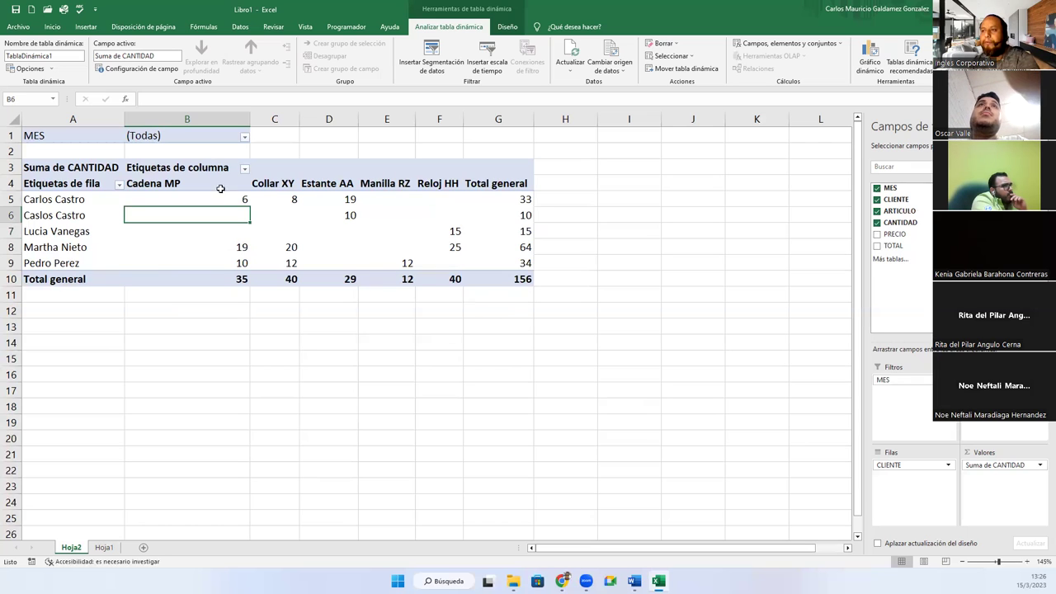
Step: Filter the pivot table by the month ENERO and select its grand total
left_click(244, 137)
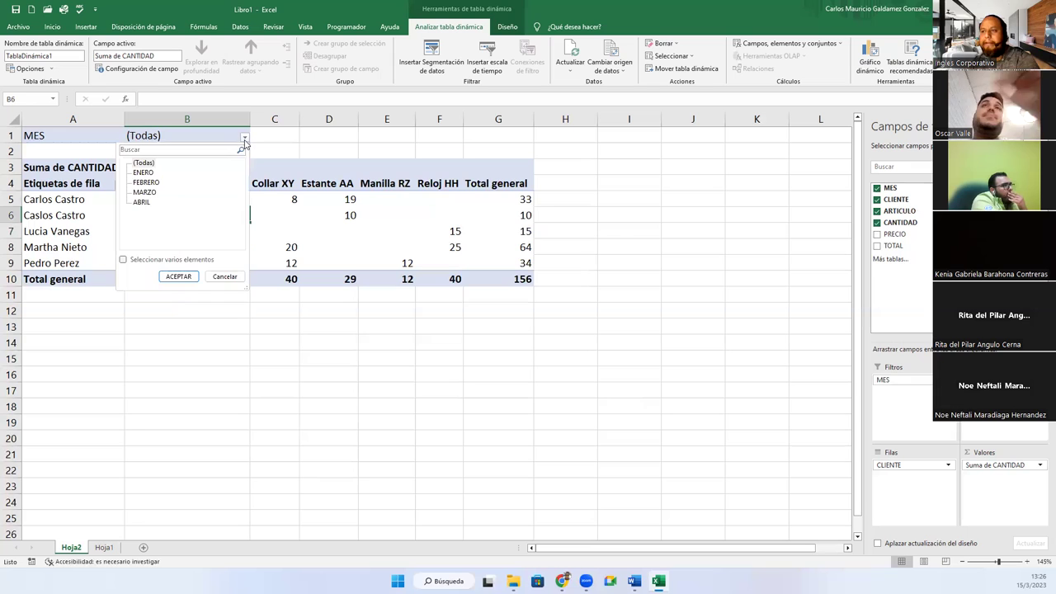
left_click(144, 165)
left_click(143, 172)
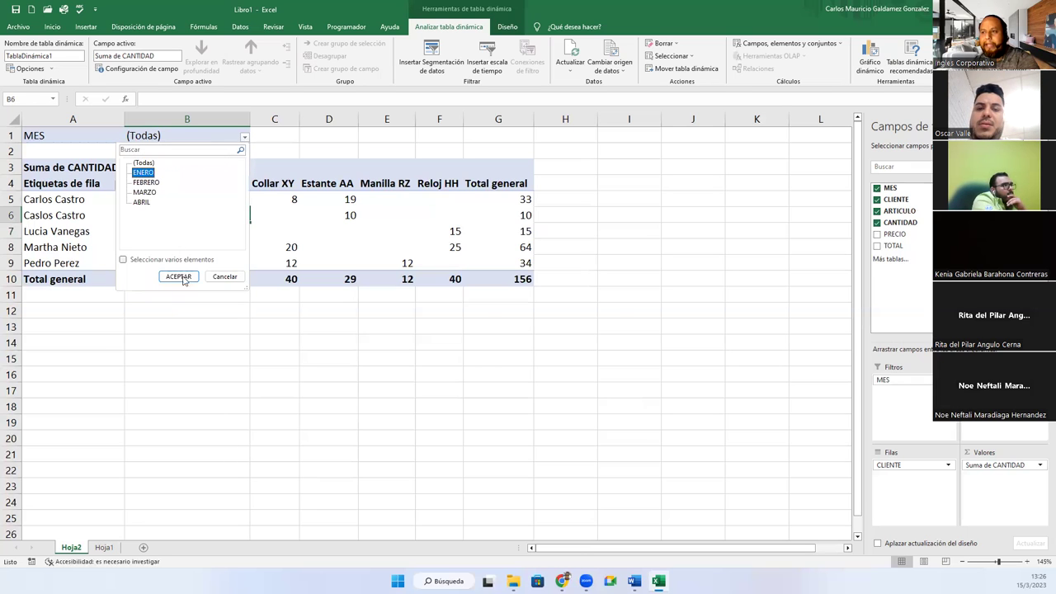
left_click(179, 277)
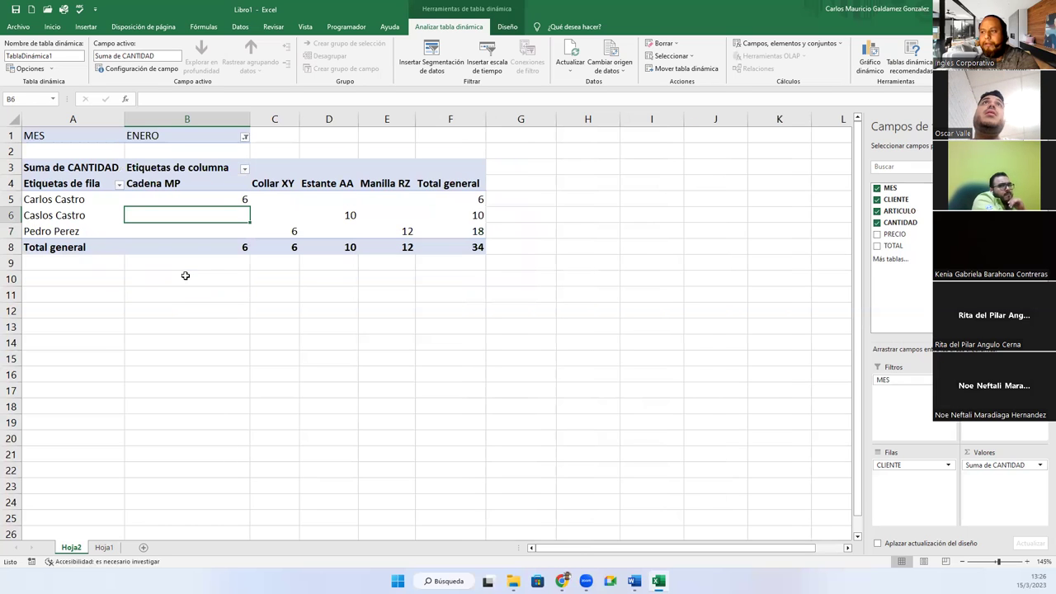
left_click(471, 249)
Step: Switch the MES filter to FEBRERO and select the grand total for that month
left_click(245, 138)
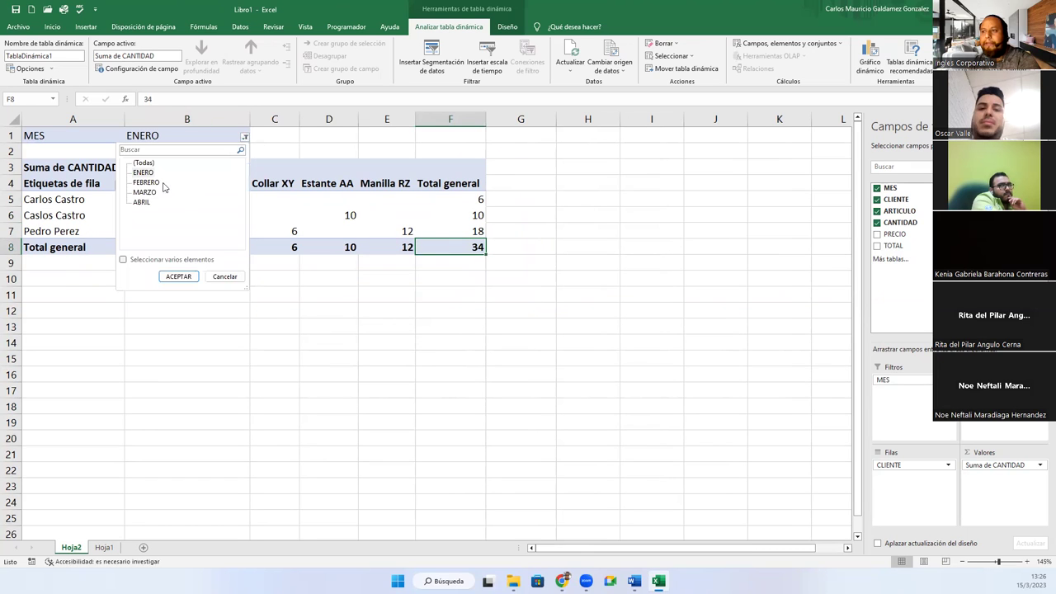
left_click(181, 275)
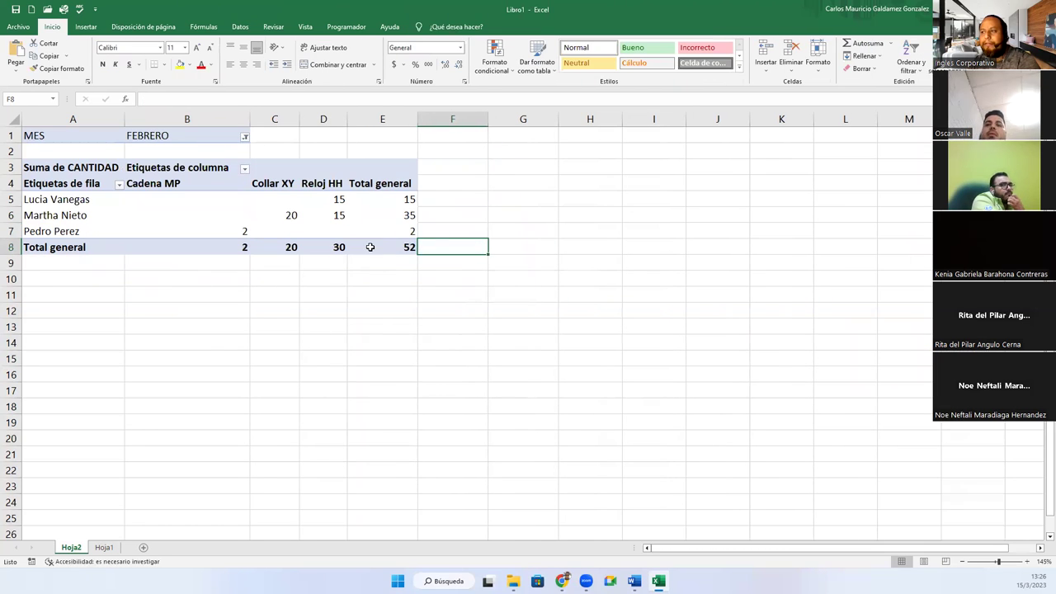
left_click(387, 245)
Step: Change the MES filter to MARZO and select the month's grand total
left_click(245, 138)
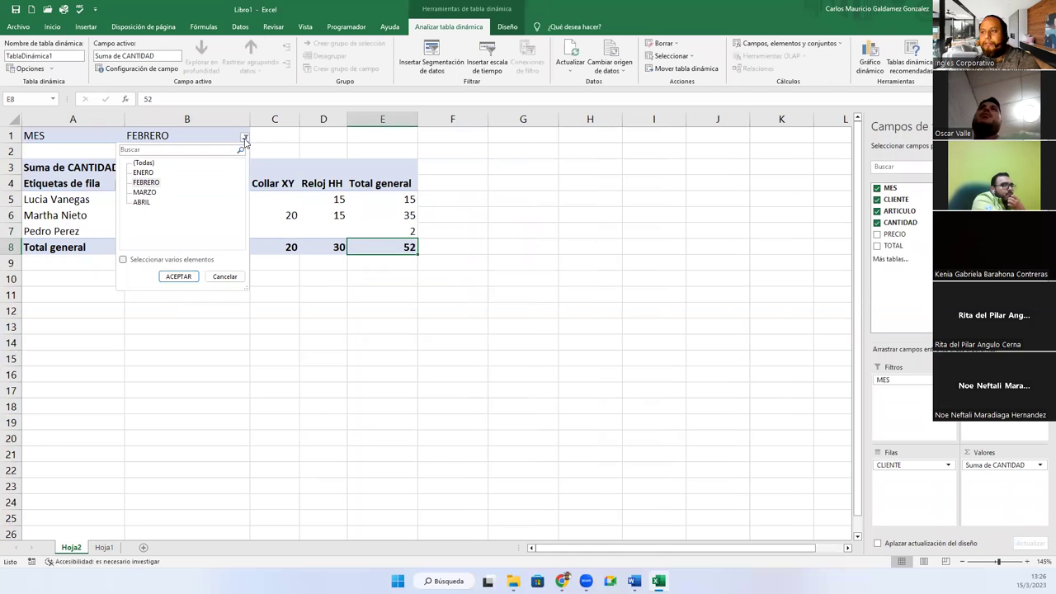
left_click(144, 191)
left_click(181, 275)
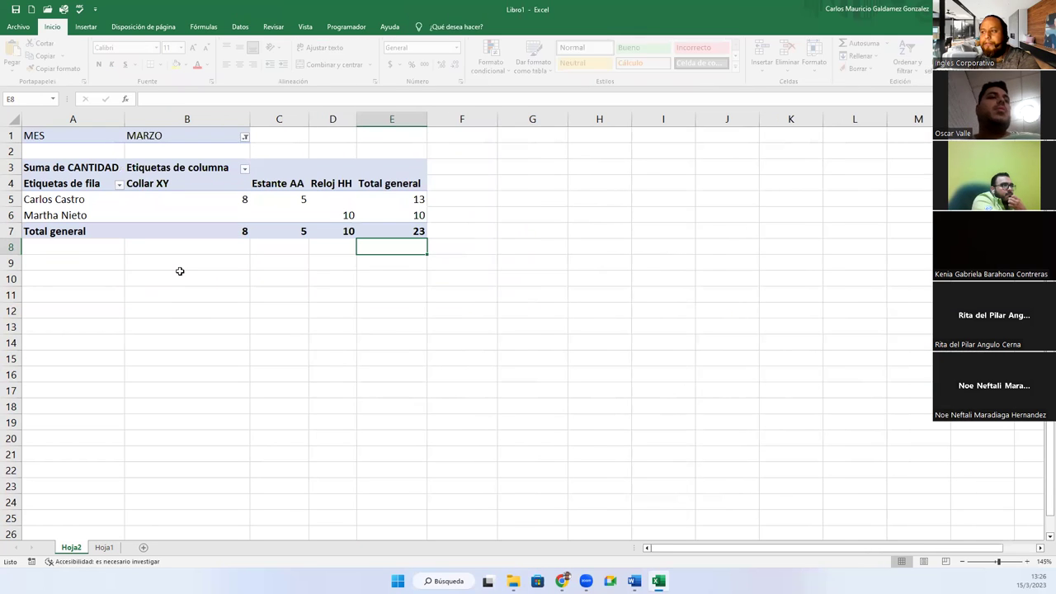
left_click(404, 231)
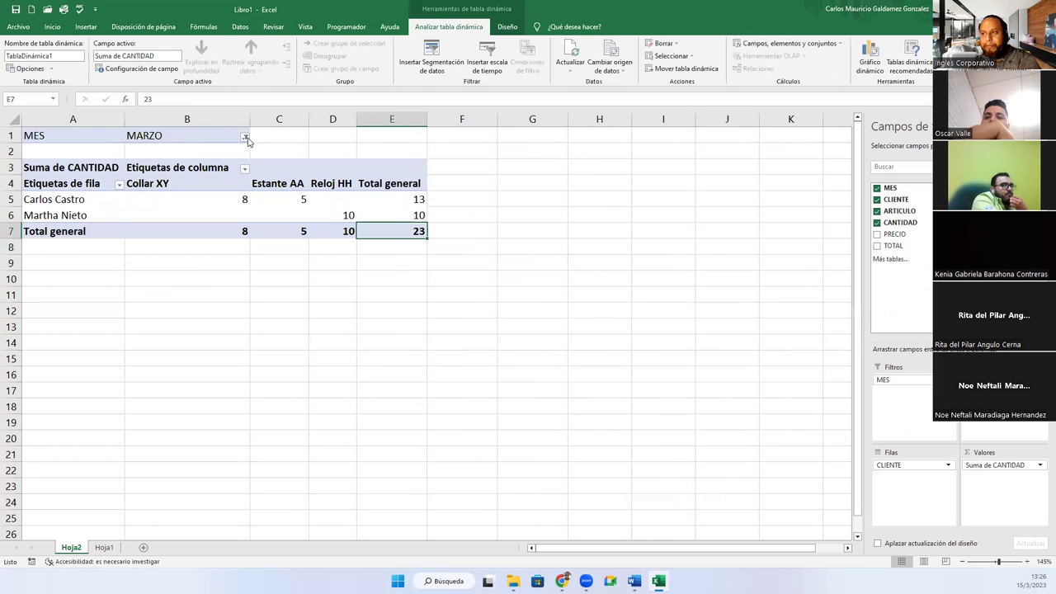
Step: Set the pivot table's MES filter to ABRIL
left_click(245, 138)
left_click(142, 203)
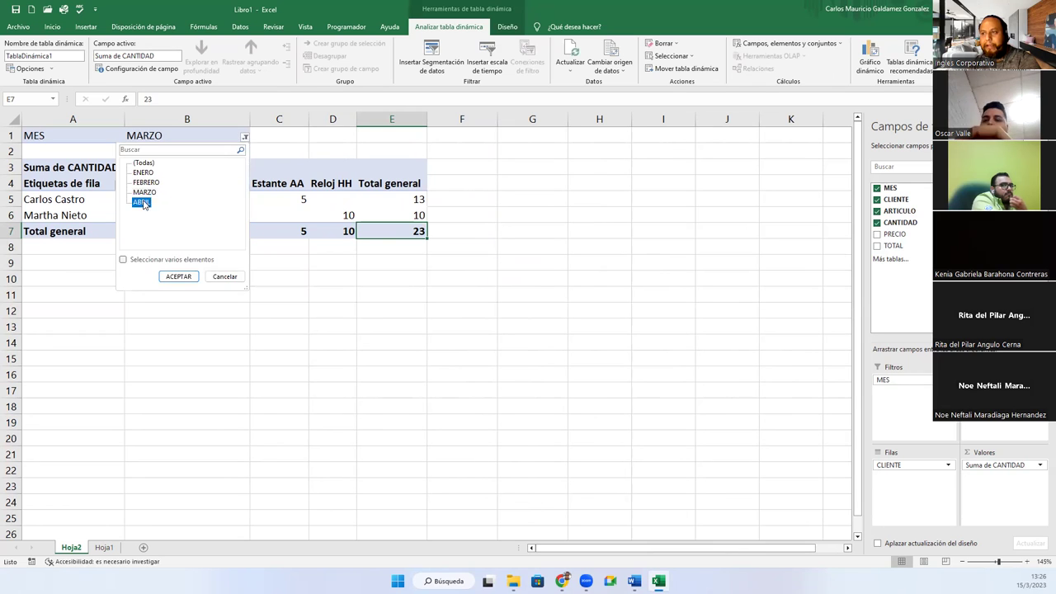
left_click(178, 276)
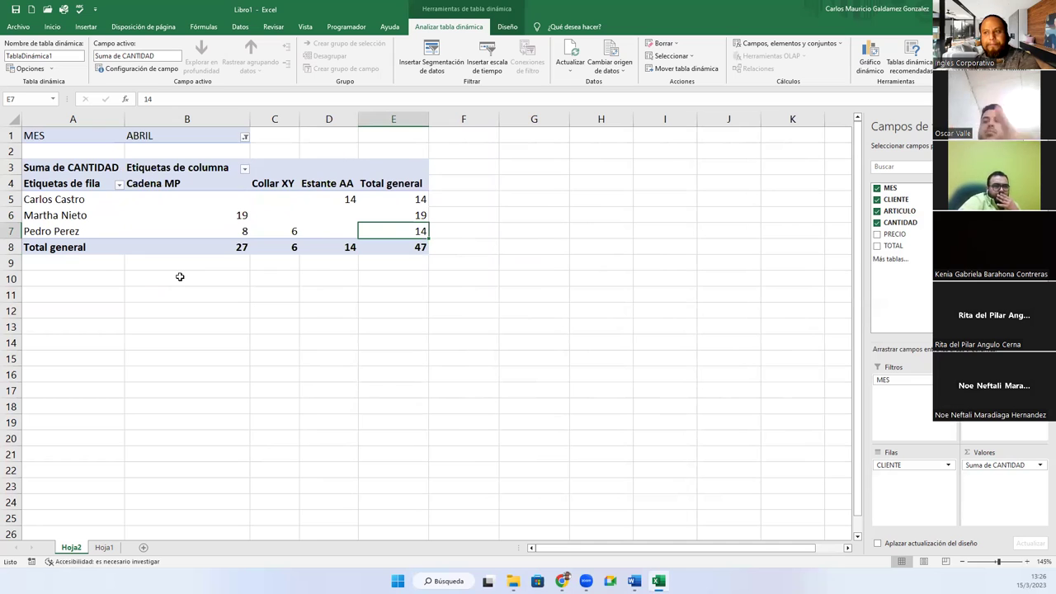
Step: Set the pivot table's MES filter to (Todas) so that every month is included
left_click(245, 136)
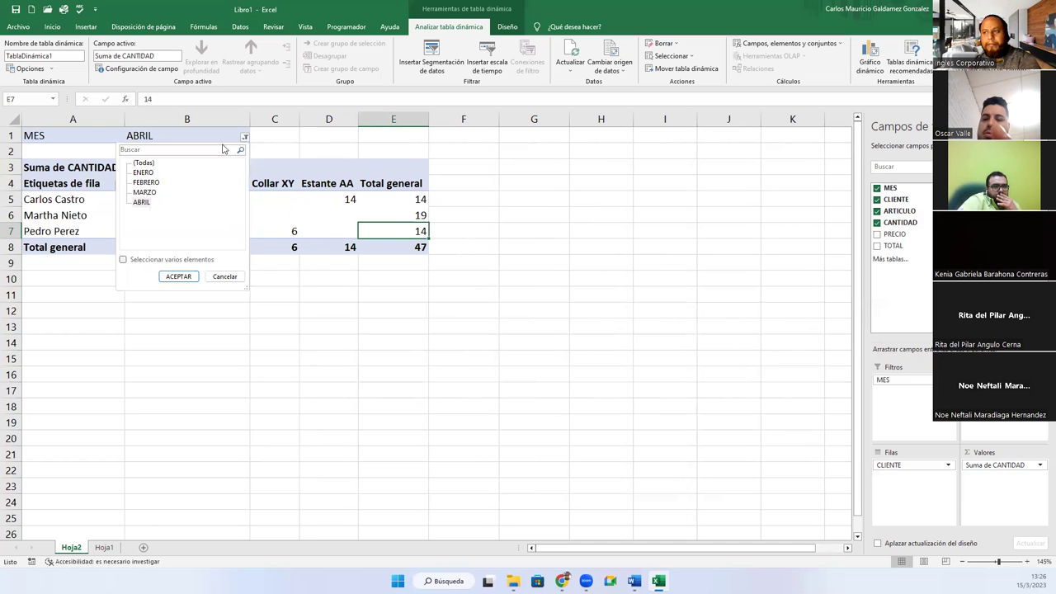
left_click(145, 162)
left_click(178, 276)
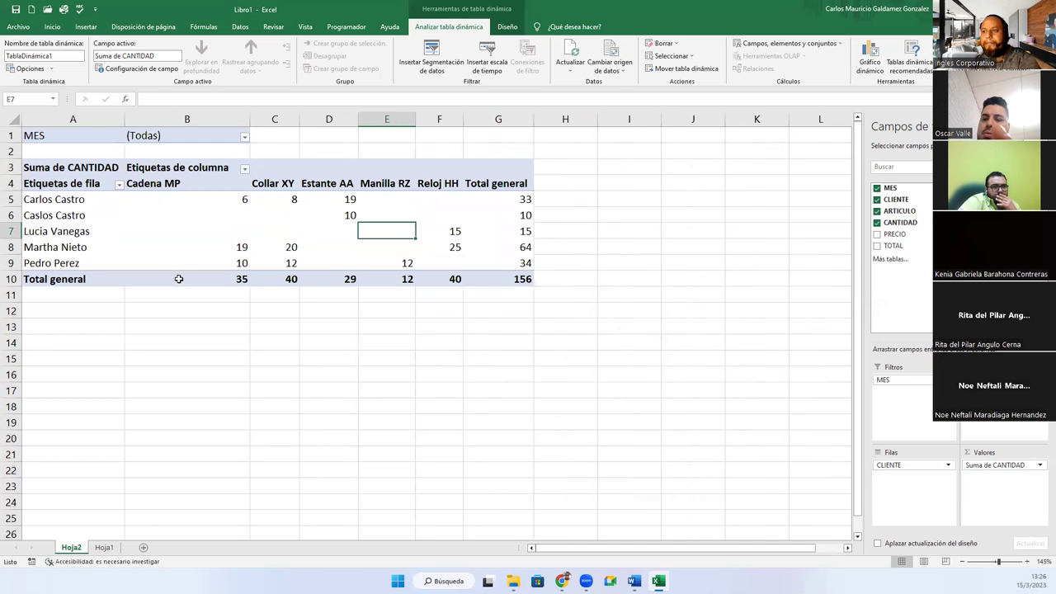
left_click(195, 238)
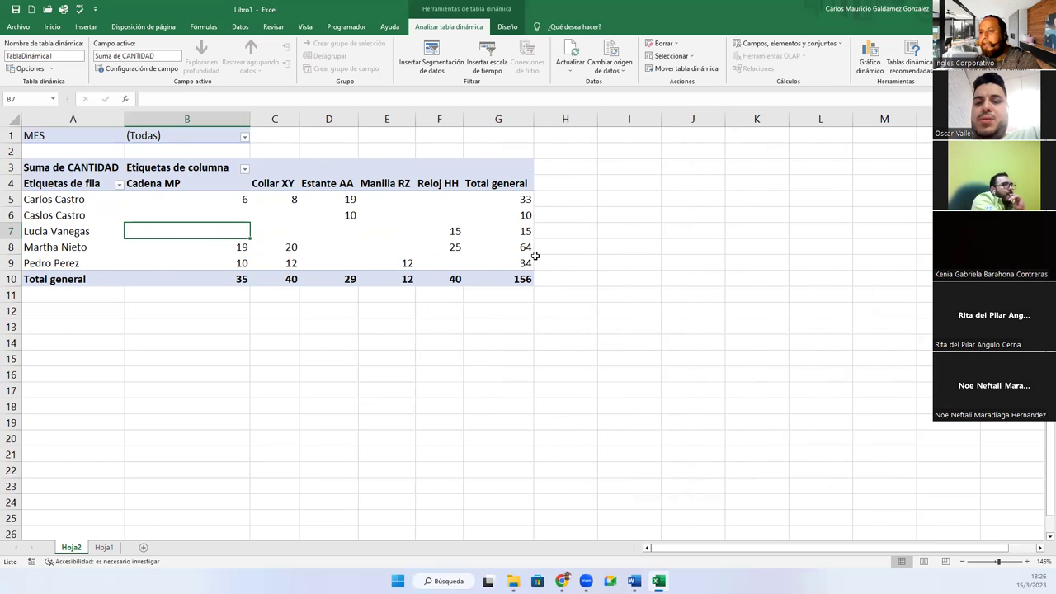
Step: Select a cell inside the pivot table and show its field list again
left_click(599, 249)
left_click(324, 243)
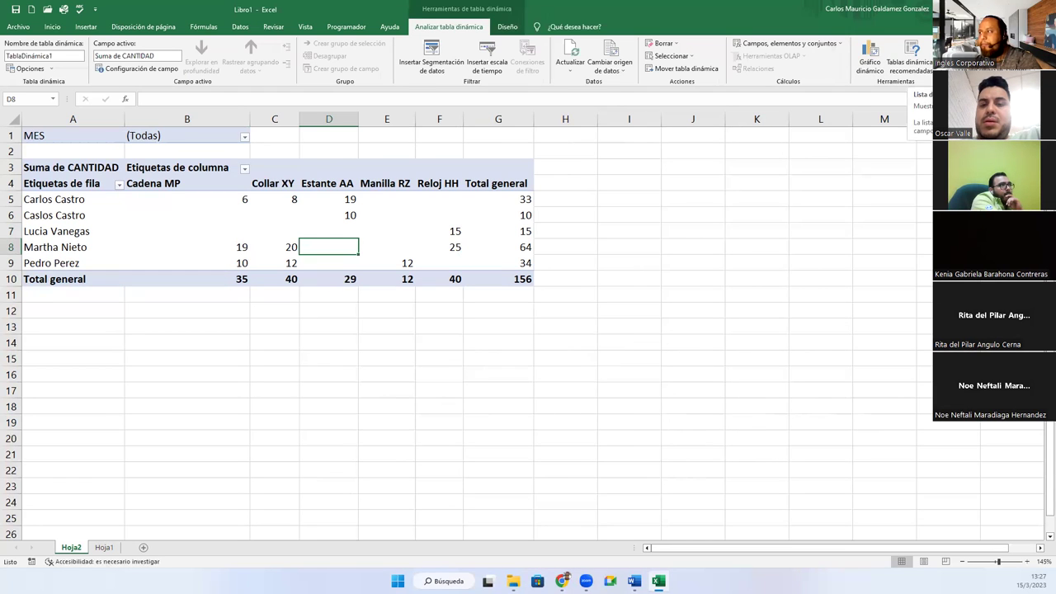
left_click(956, 56)
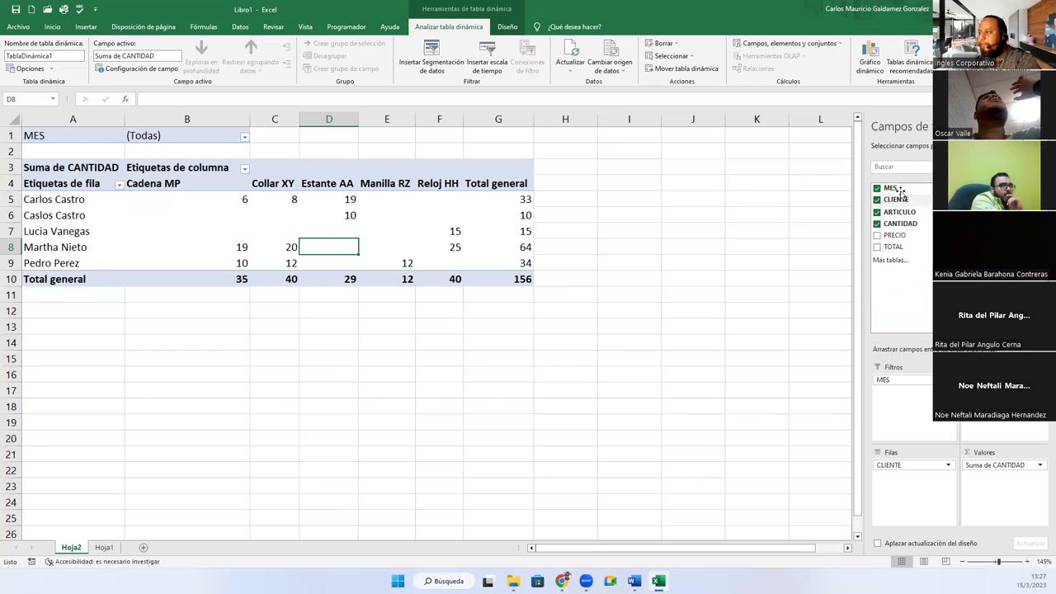
Step: Center the pivot table's quantities and totals horizontally in the range B5:G10
mouse_move(229, 262)
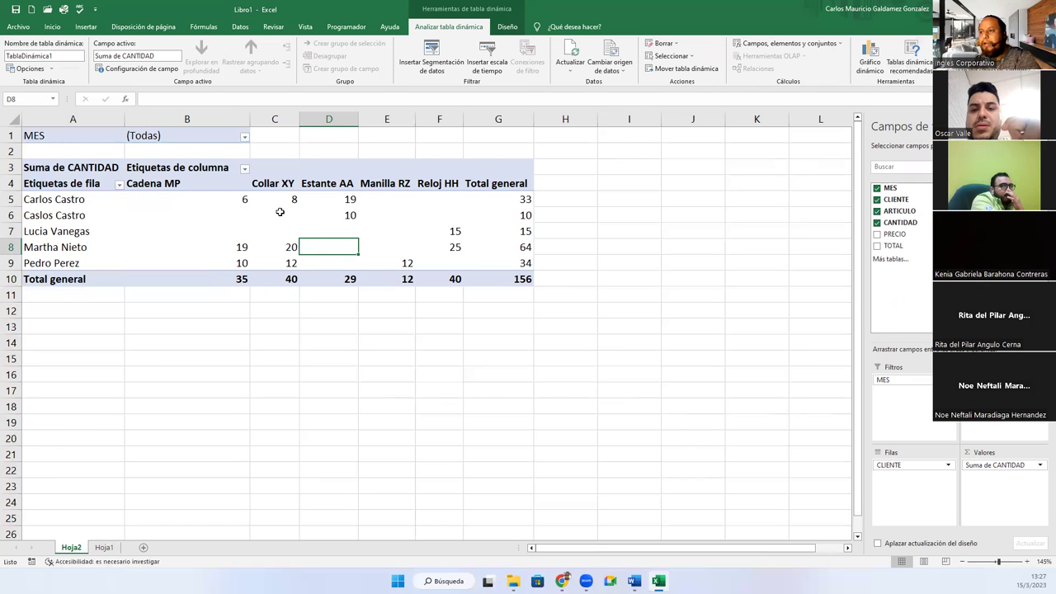
left_click_drag(194, 201, 518, 282)
left_click(52, 27)
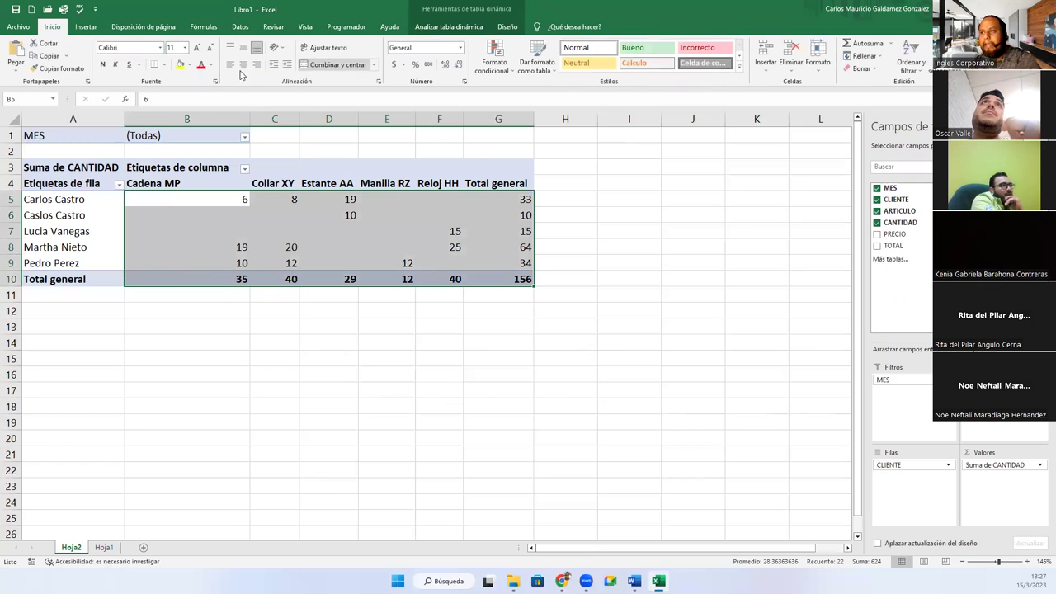
left_click(241, 66)
left_click(305, 241)
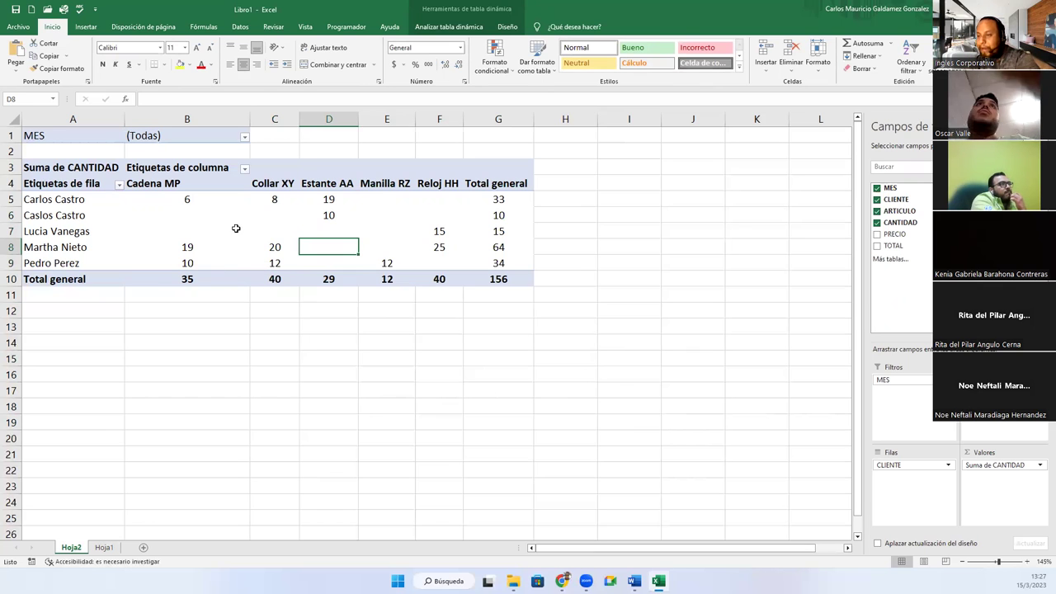
Step: Examine the row 8 client's grand total and the quantities bought of Cadena MP, Collar XY and Reloj HH
left_click(511, 247)
left_click(66, 251)
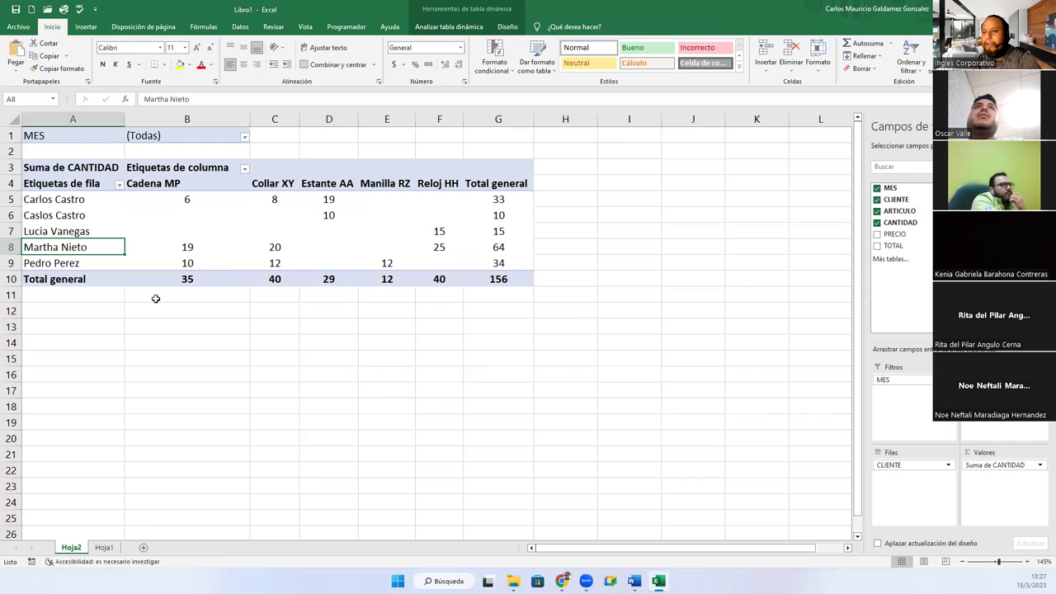
left_click(484, 248)
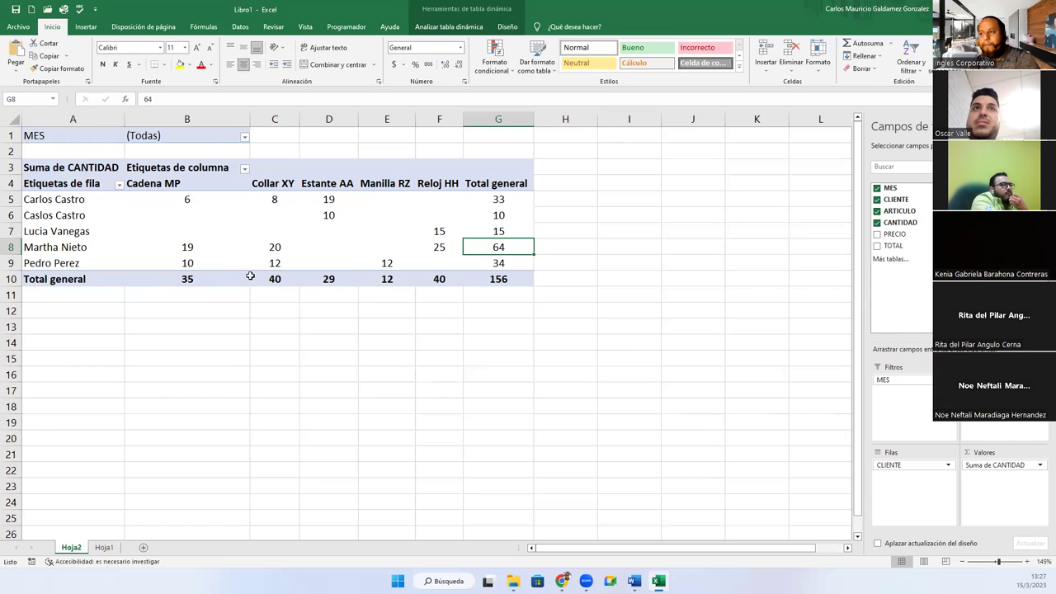
left_click(170, 247)
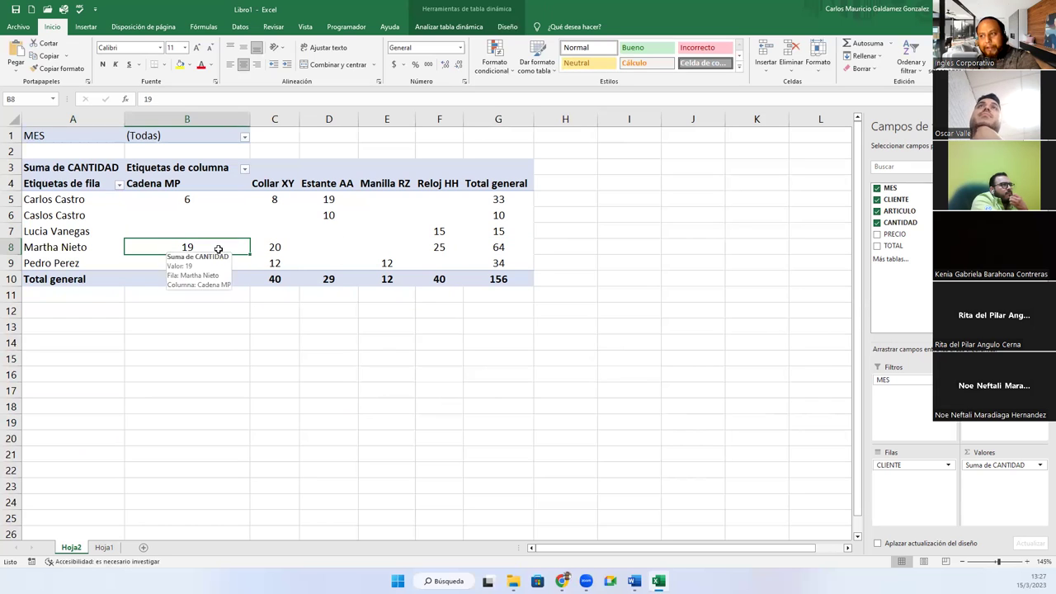
left_click(276, 251)
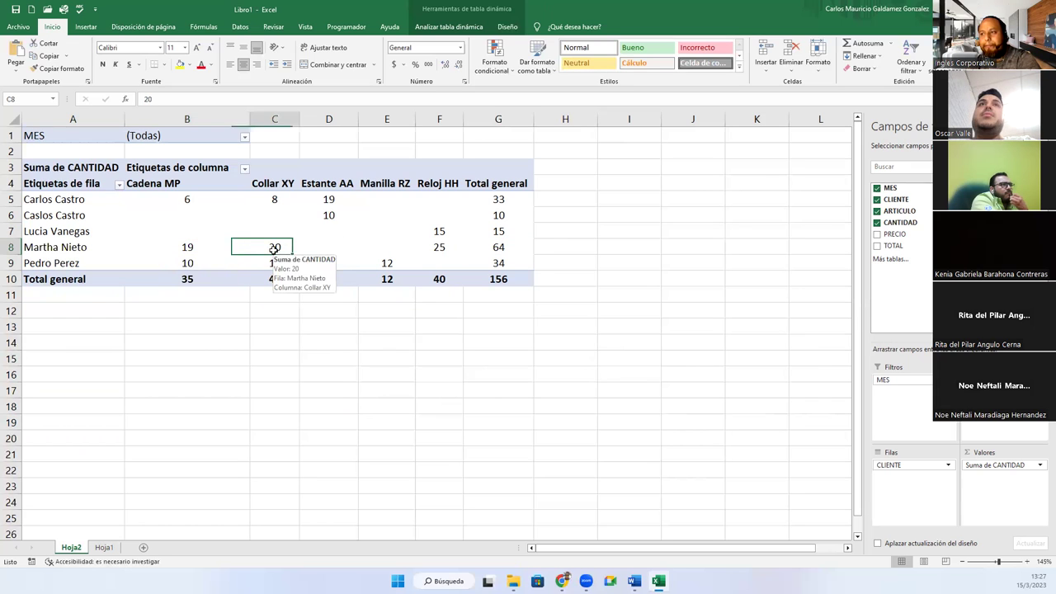
left_click(440, 247)
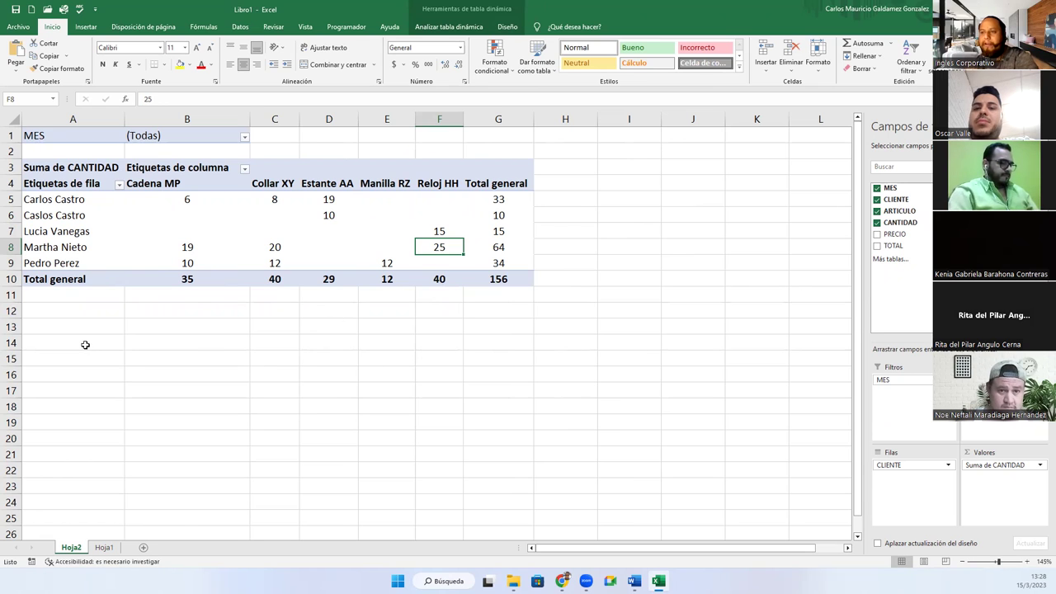
Step: Rename the sales table on Hoja1 as Compradores01
left_click(103, 548)
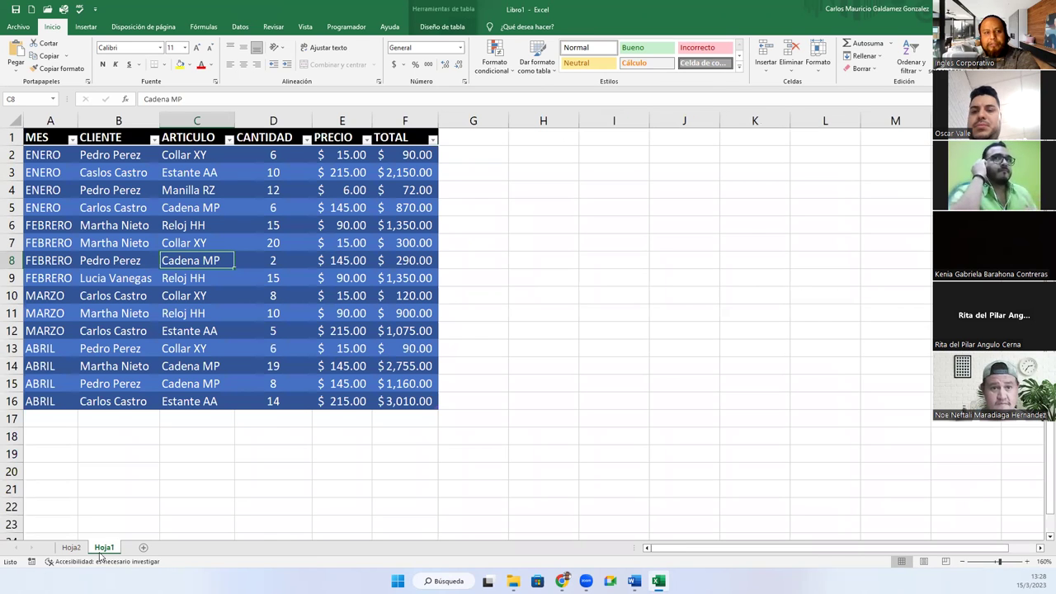
left_click(193, 239)
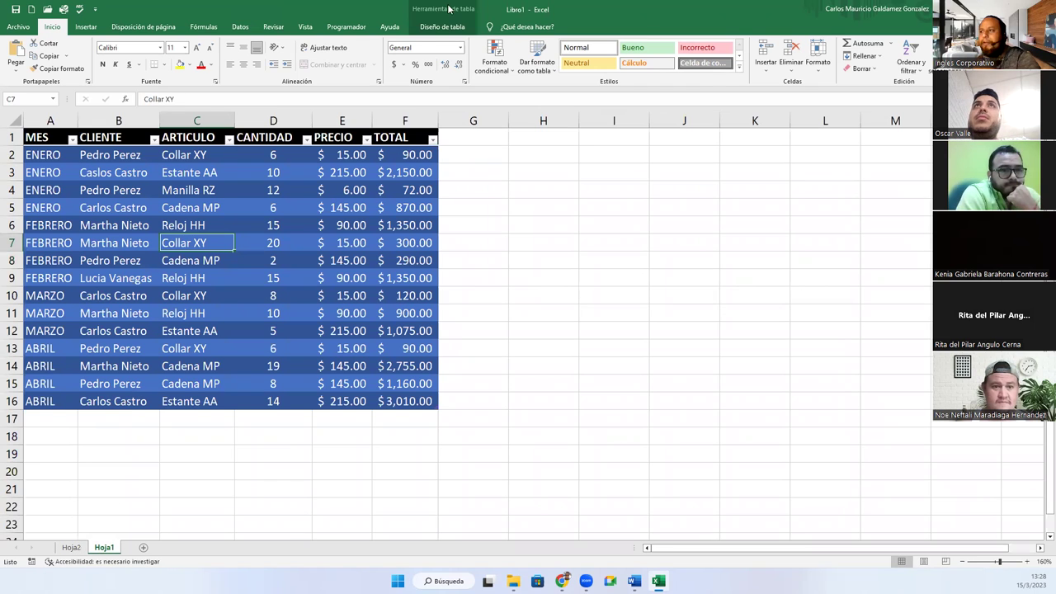
left_click(419, 33)
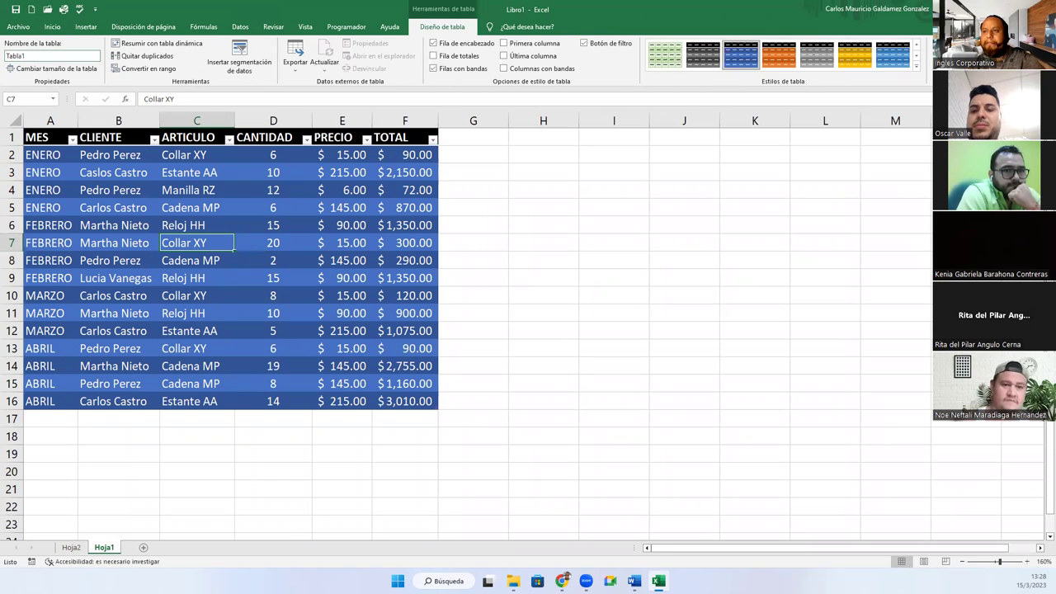
left_click(48, 54)
double_click(48, 55)
type("Comp")
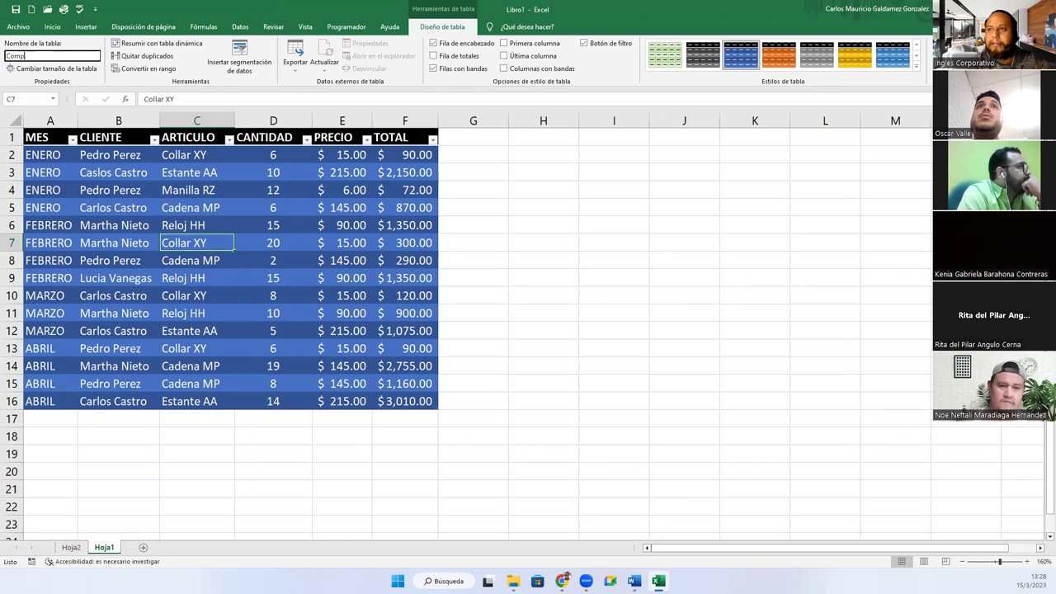
type("radores01")
key("Return")
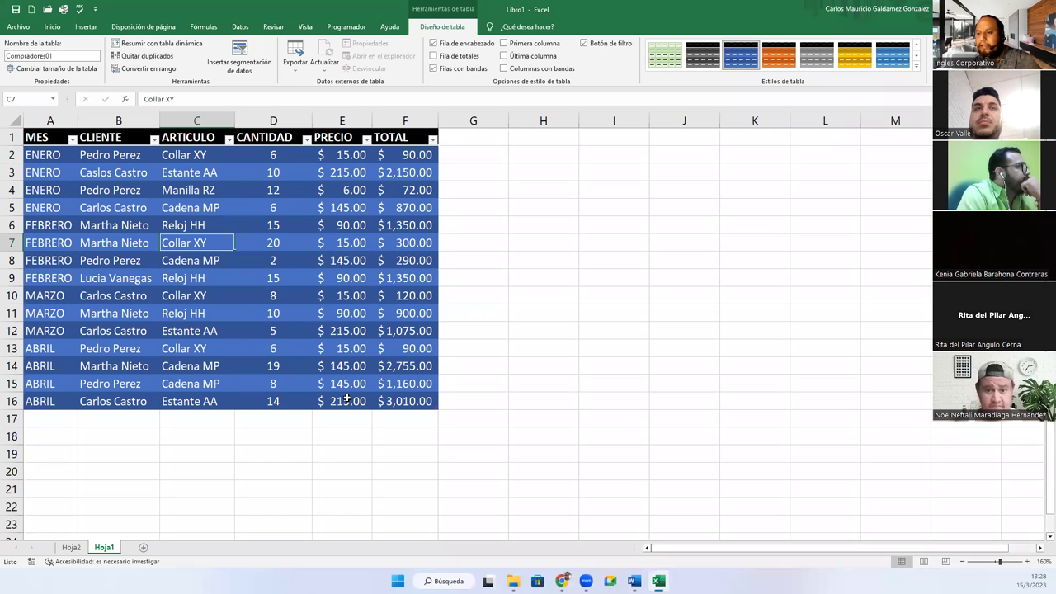
Step: Rename the pivot table on Hoja2 as ClienteXCantidad
left_click(72, 548)
left_click(114, 234)
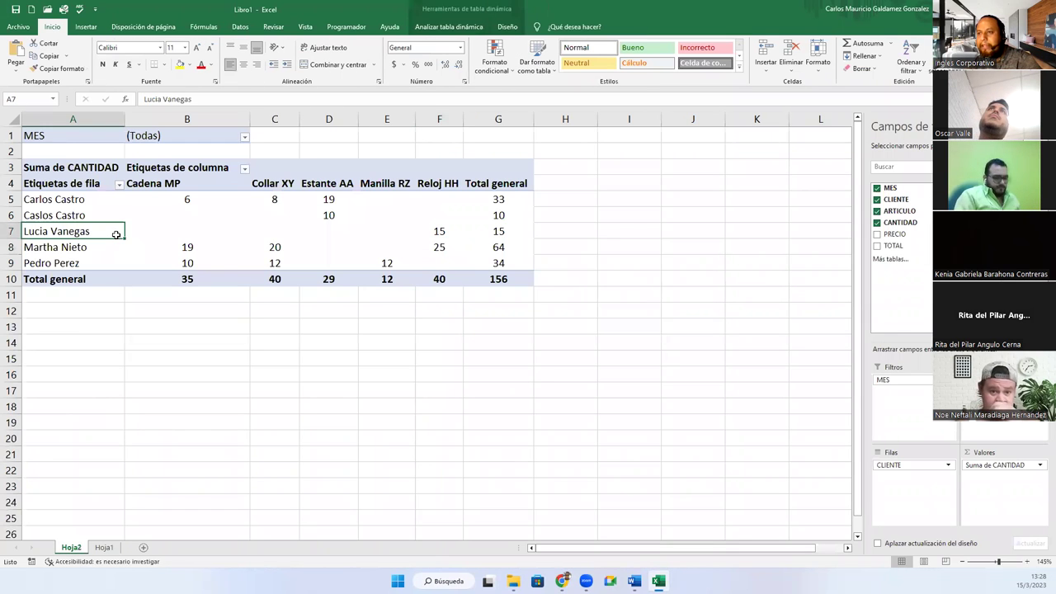
left_click(446, 27)
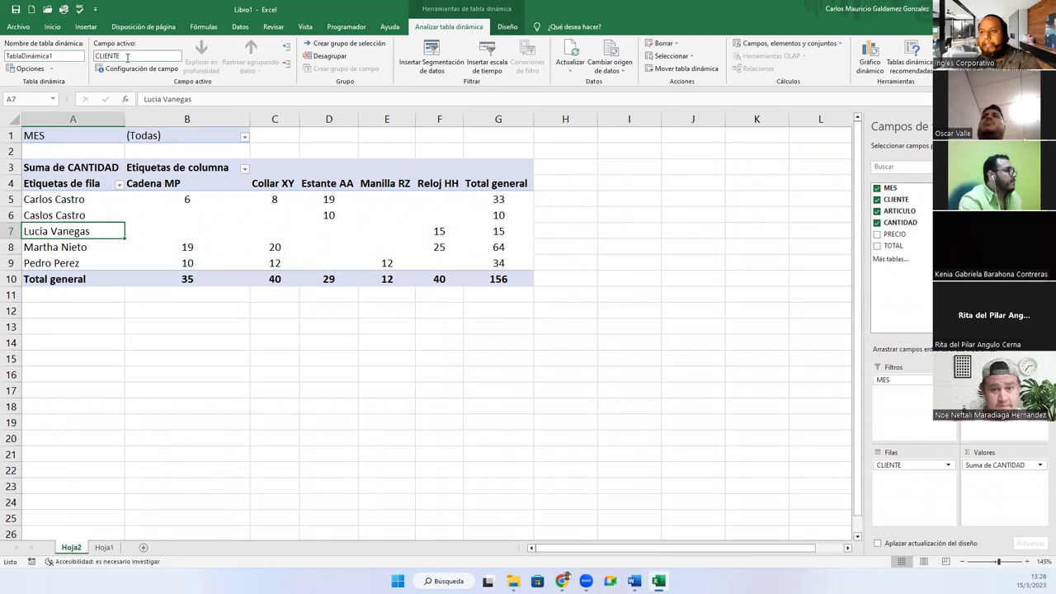
left_click(183, 216)
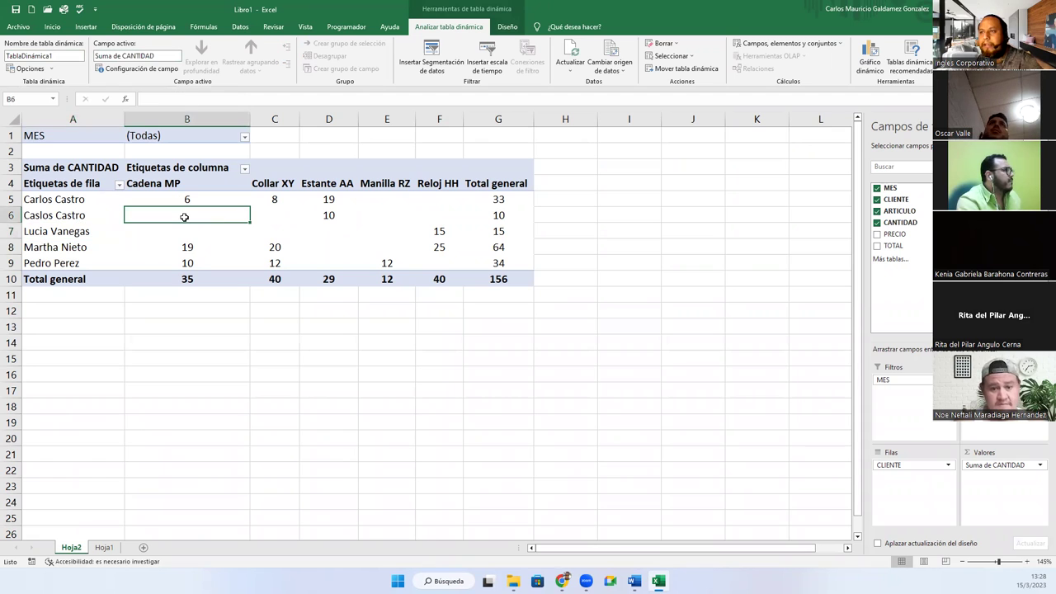
key("shift+space")
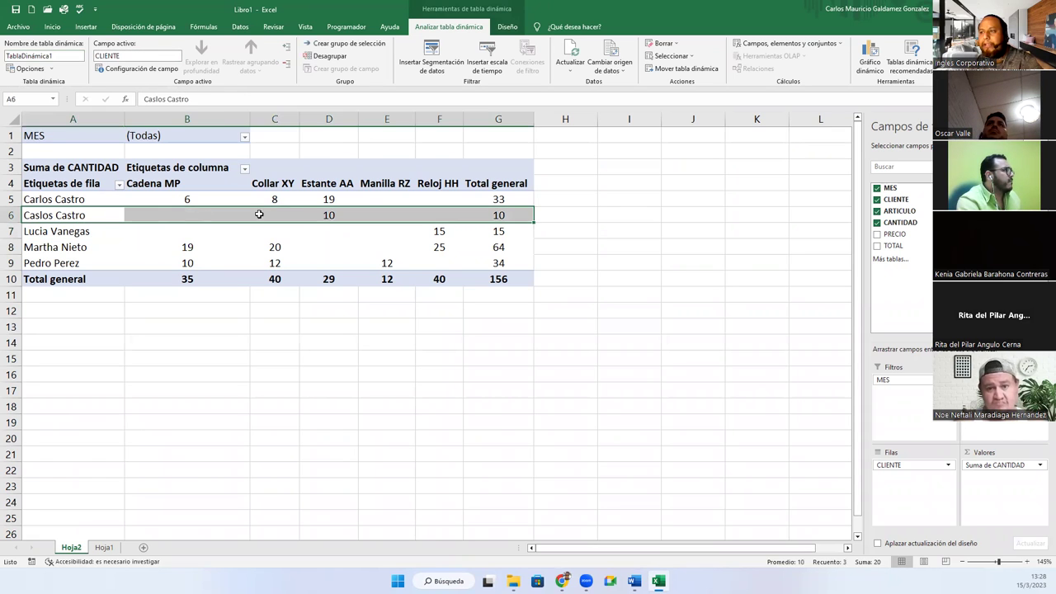
left_click(323, 213)
left_click(397, 218)
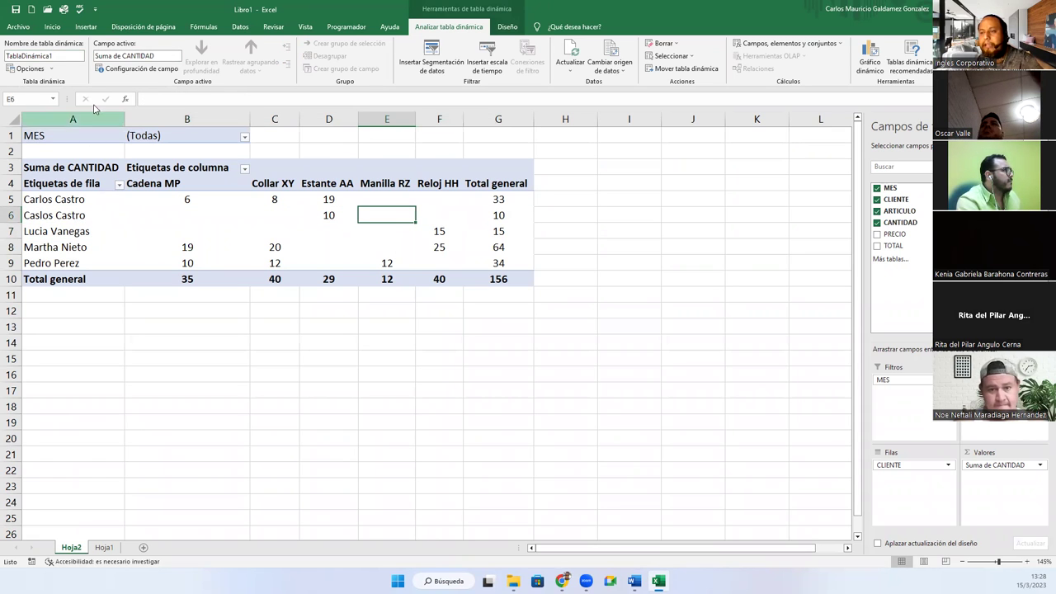
left_click(56, 56)
left_click(6, 59)
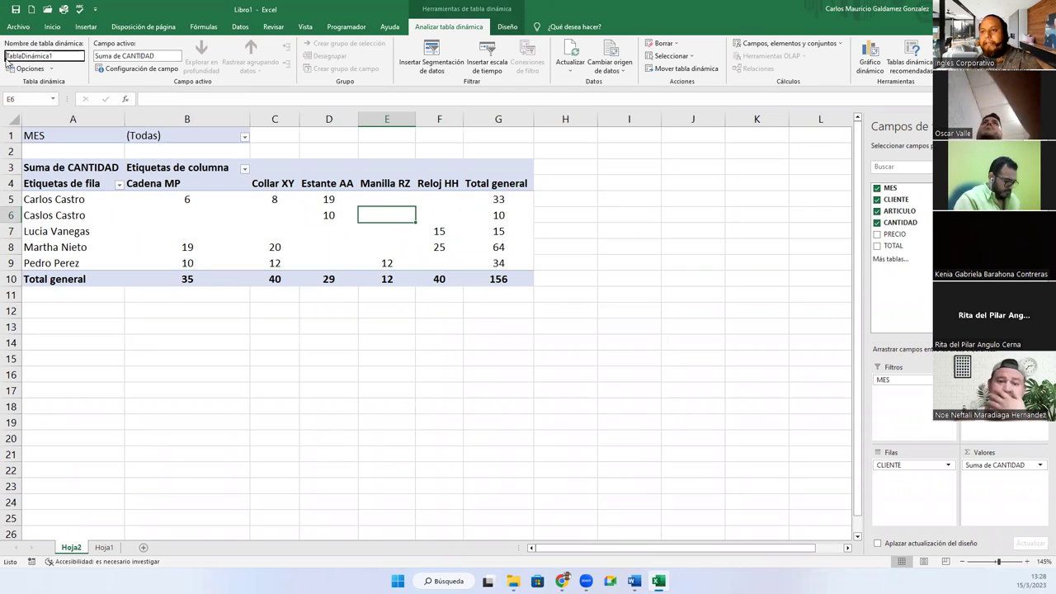
double_click(56, 57)
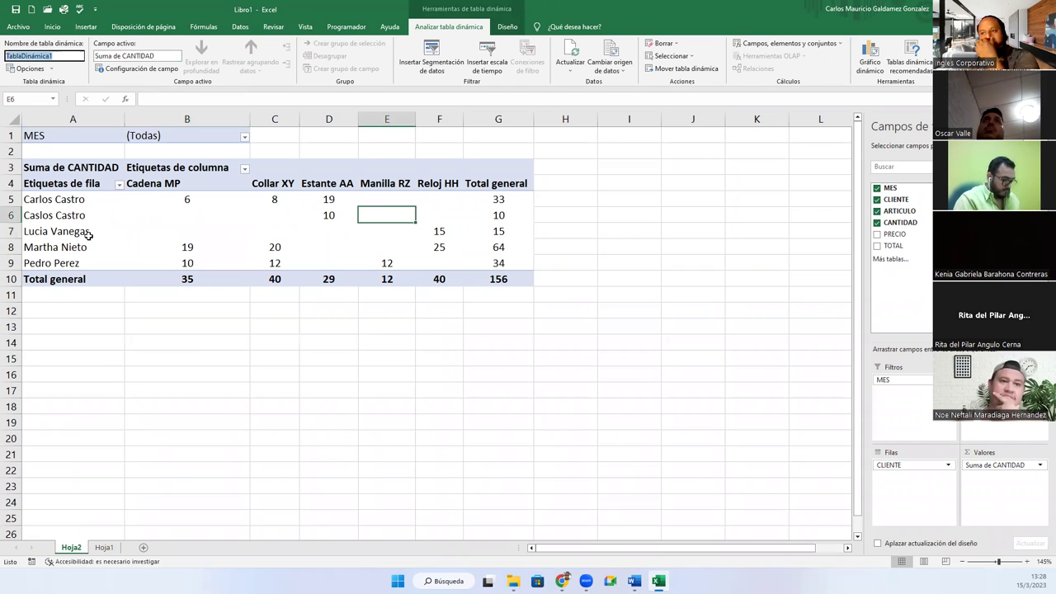
type("Cl")
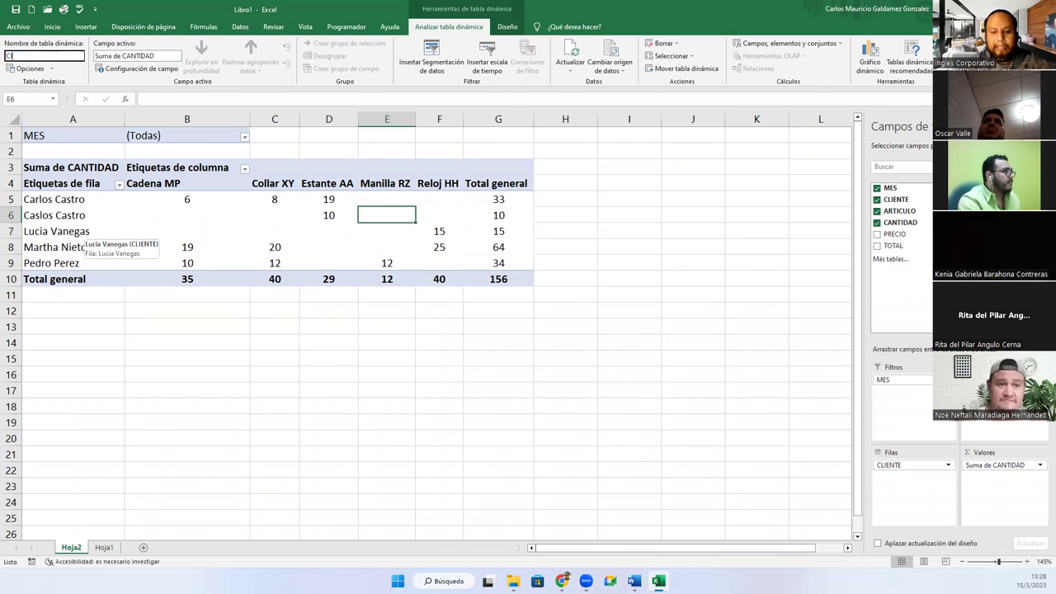
type("ienteXCantid")
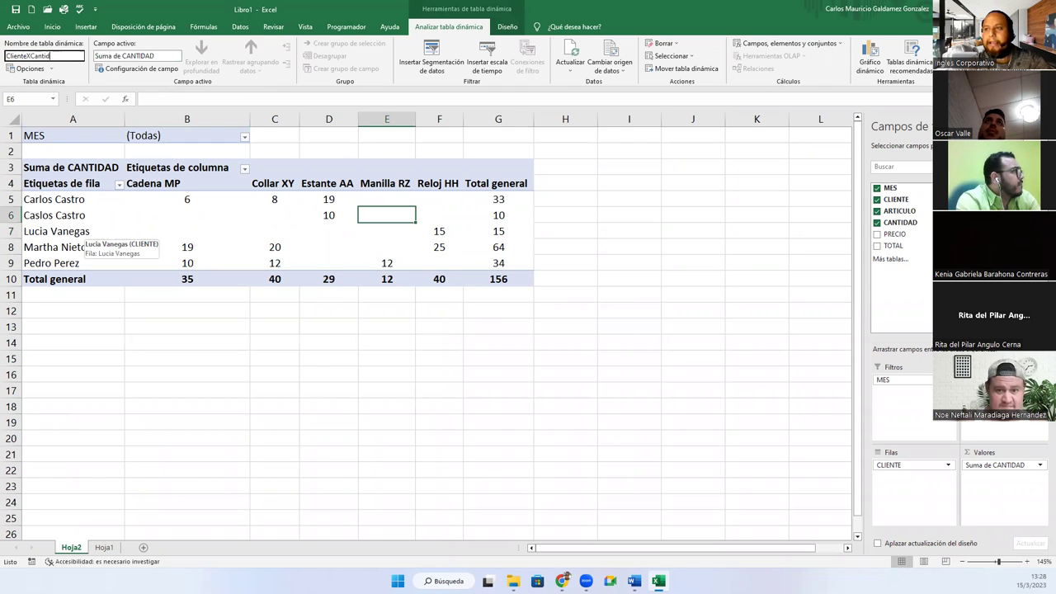
type("ad")
key("Return")
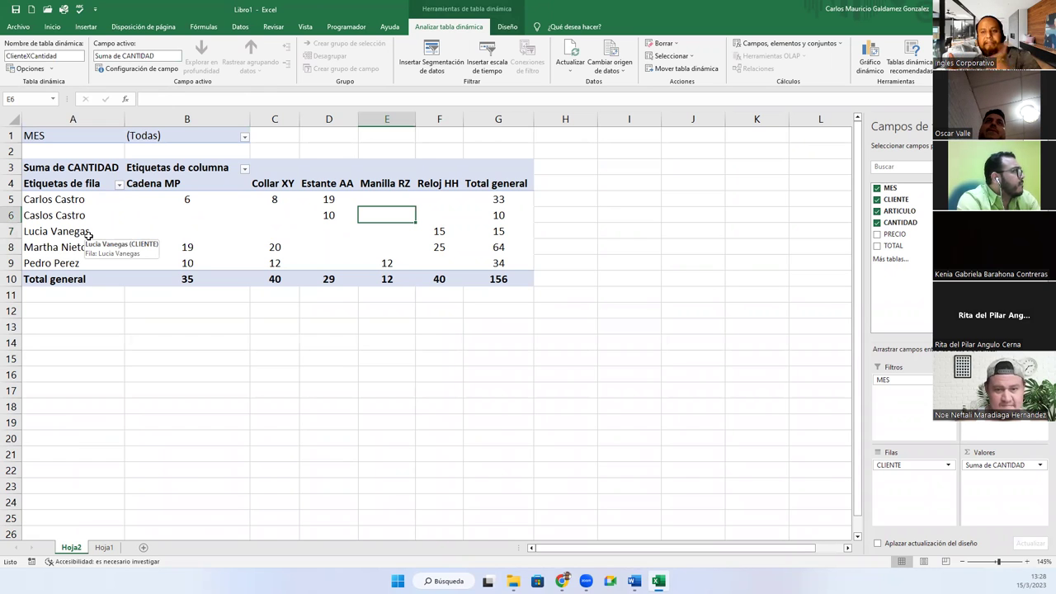
Step: Check the table name assigned to the sales table on Hoja1 and the one assigned to the pivot table on Hoja2
left_click(104, 547)
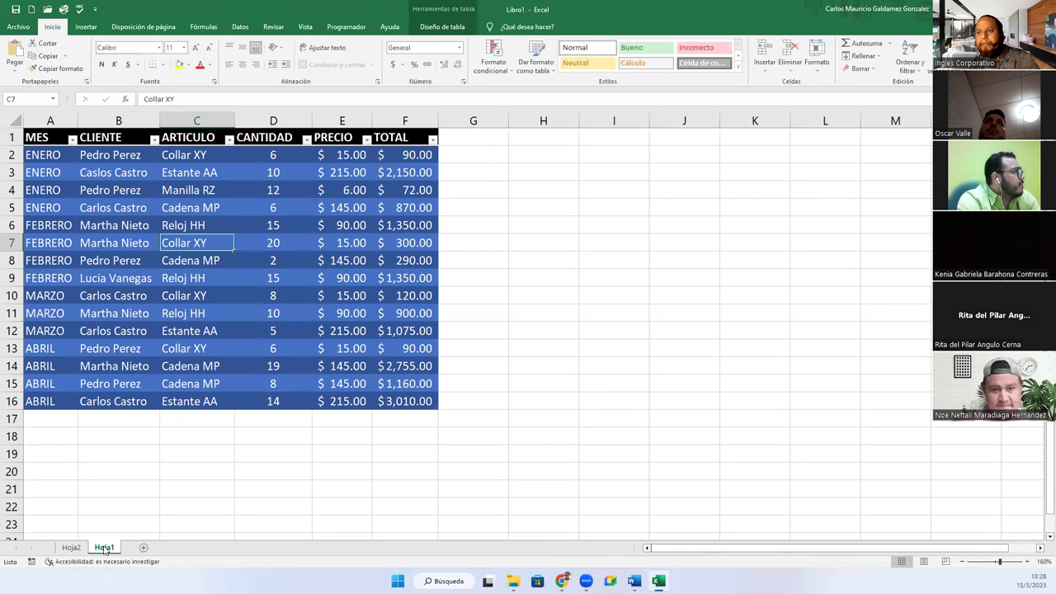
left_click(144, 326)
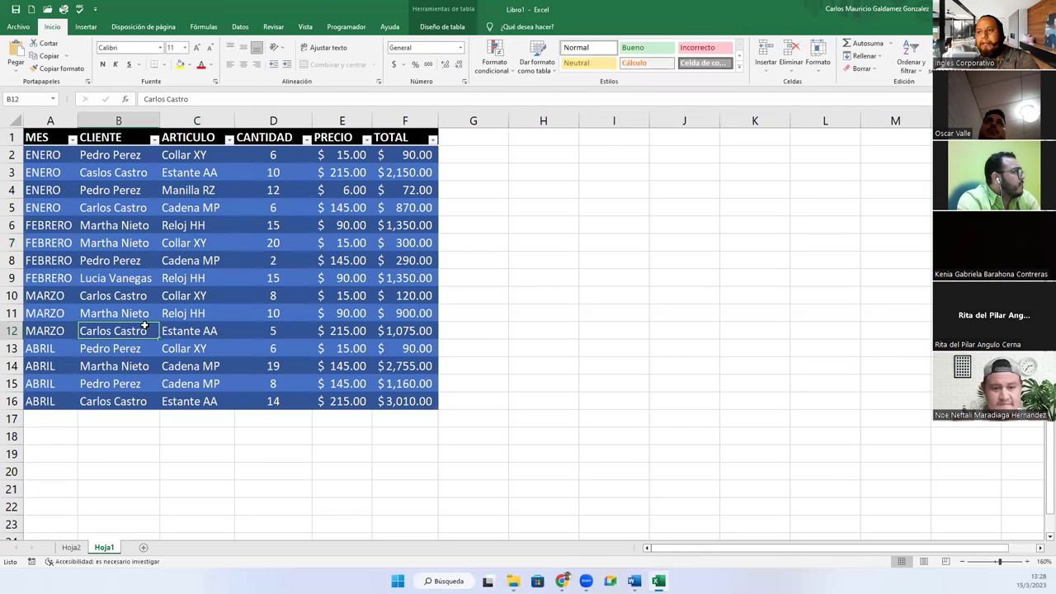
left_click(442, 26)
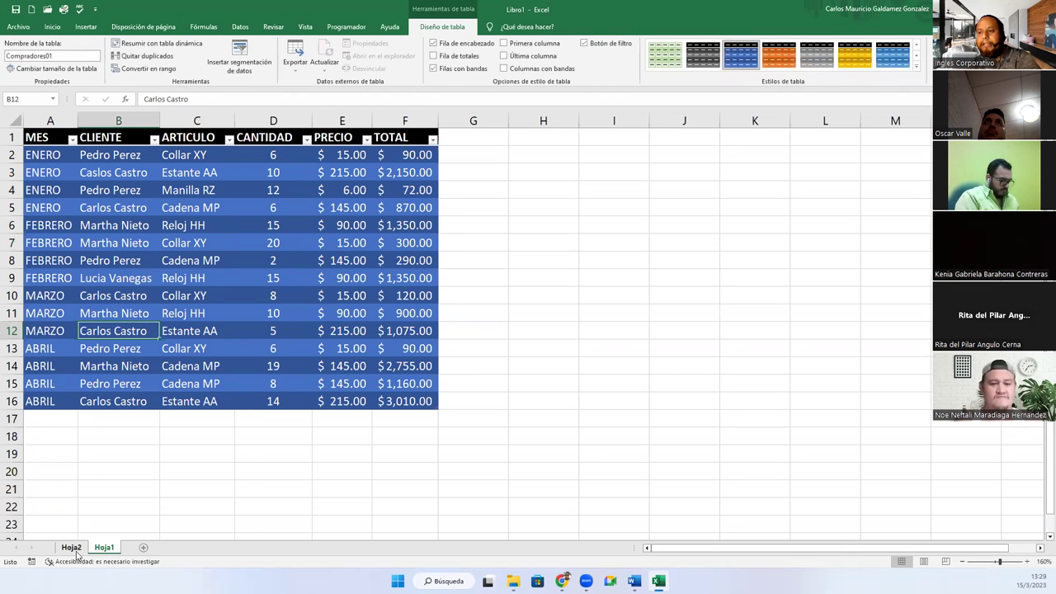
left_click(71, 547)
left_click(113, 239)
left_click(225, 216)
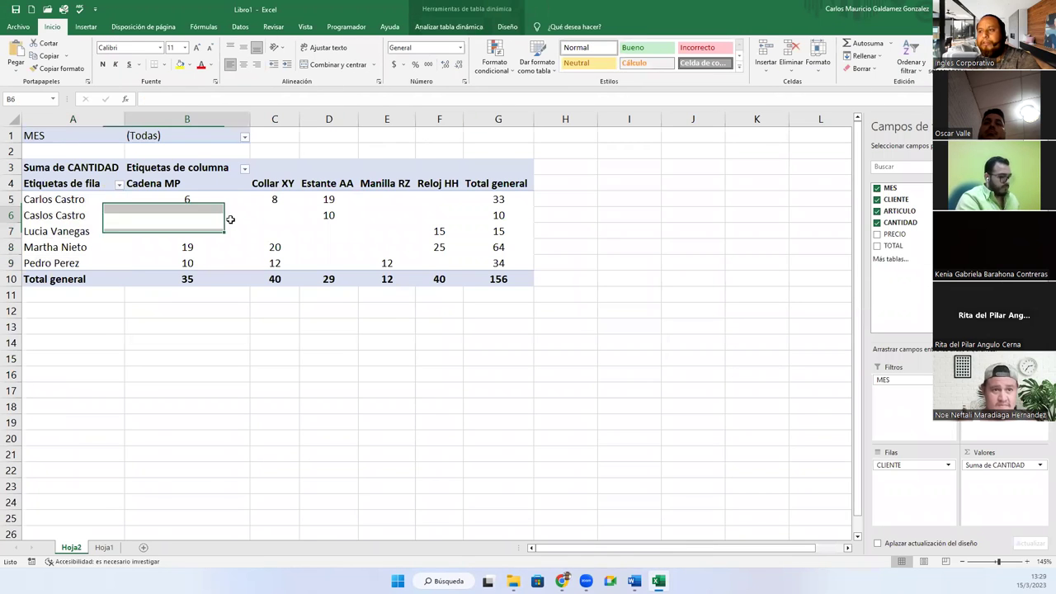
left_click(448, 26)
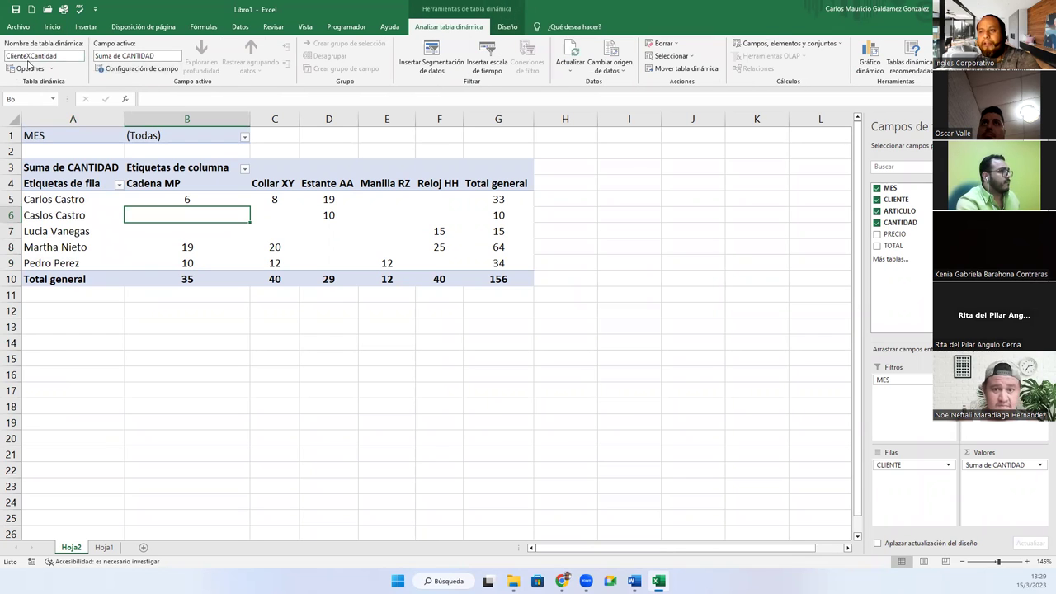
Step: Return to the sales table on Hoja1 and select the client cell B9
left_click(49, 330)
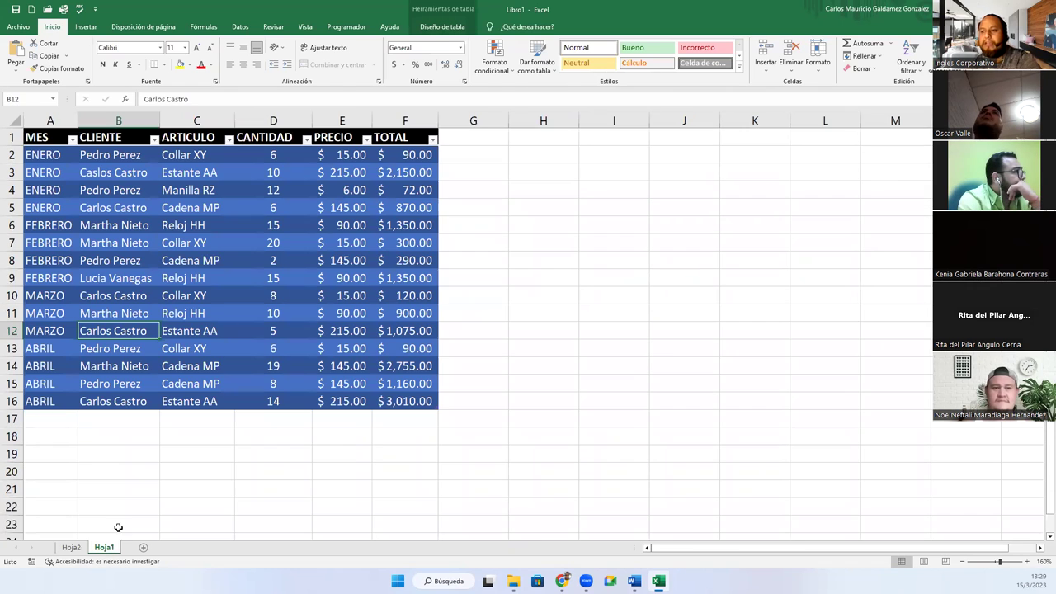
left_click(104, 547)
left_click(108, 274)
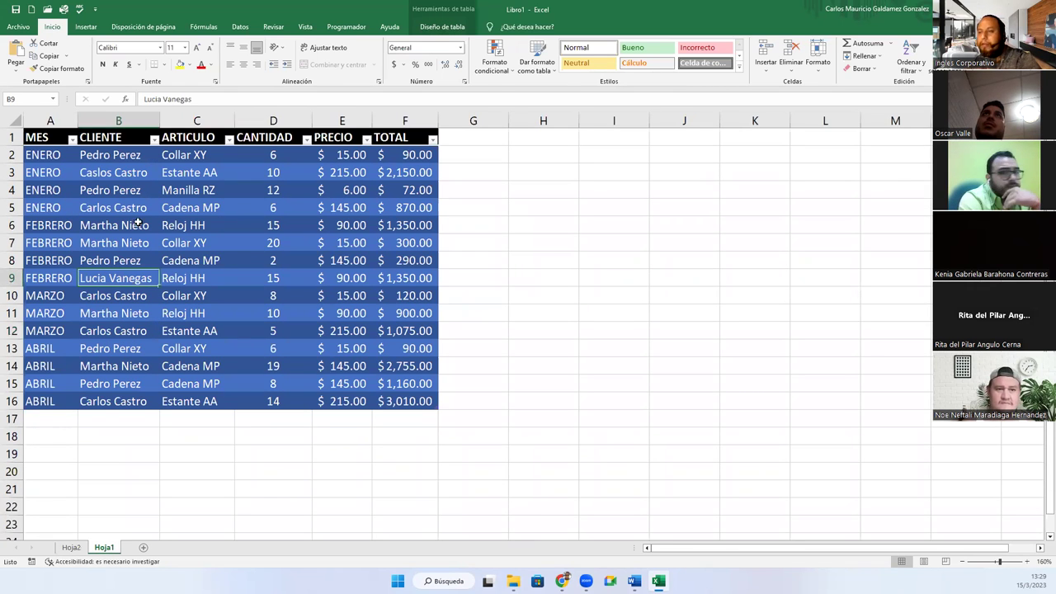
Step: Insert a pivot table from the Compradores01 table on the existing sheet Hoja2 at cell A14
left_click(85, 26)
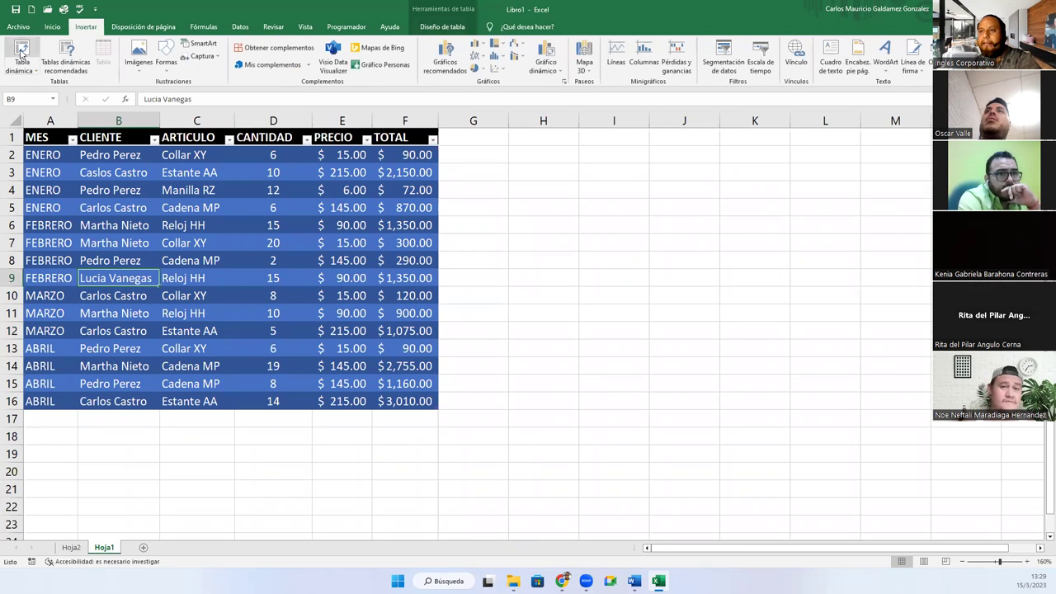
left_click(21, 51)
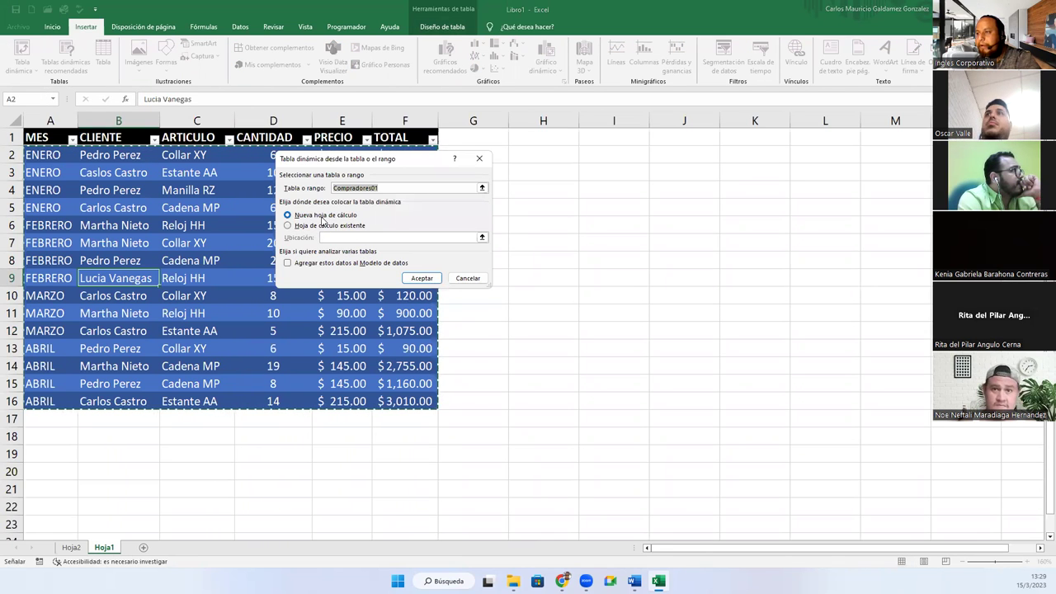
left_click(310, 227)
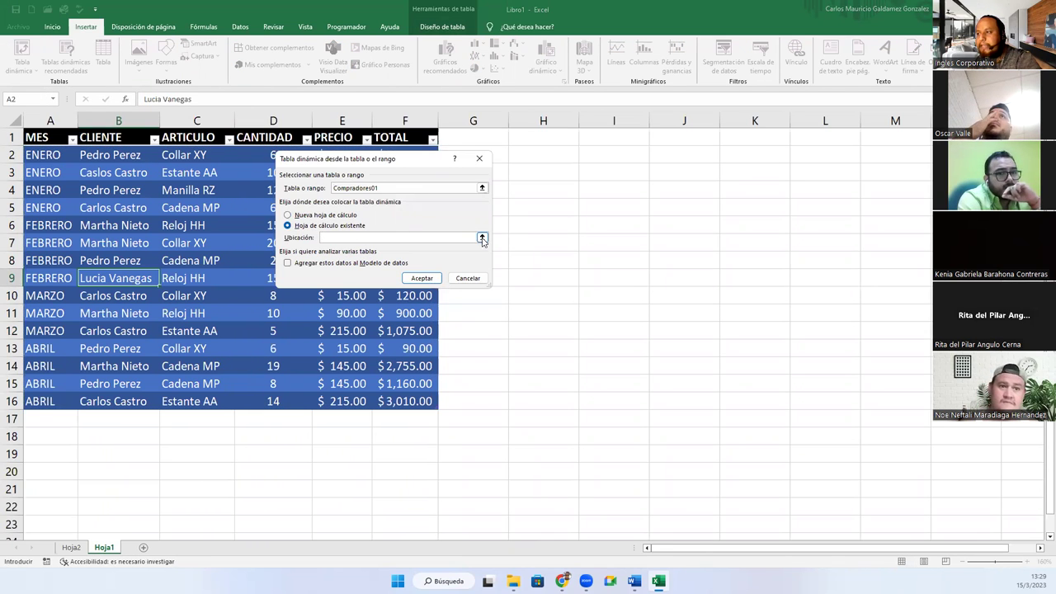
left_click(482, 237)
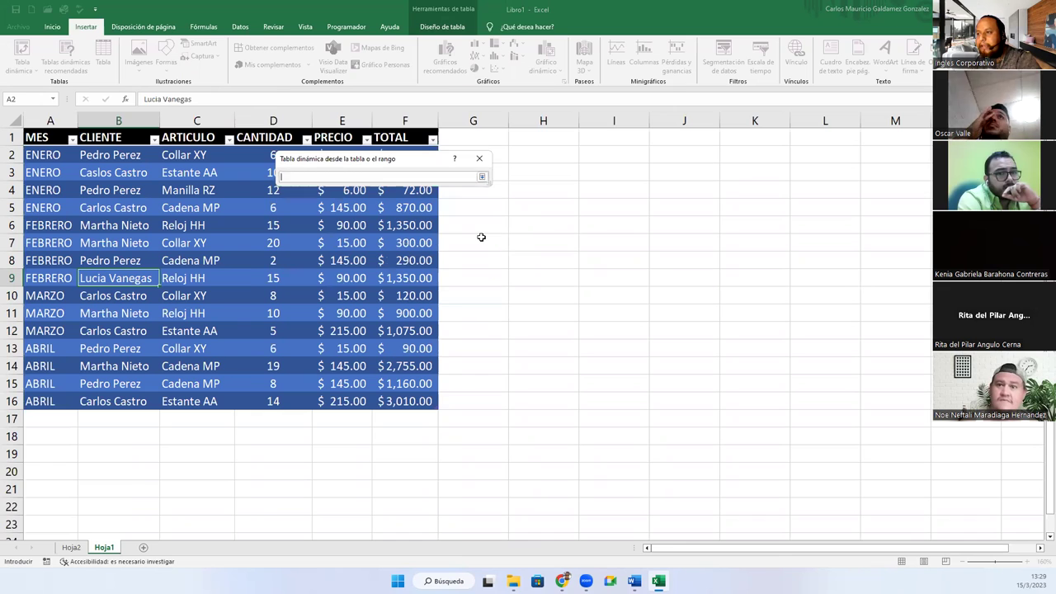
left_click(76, 548)
left_click(39, 345)
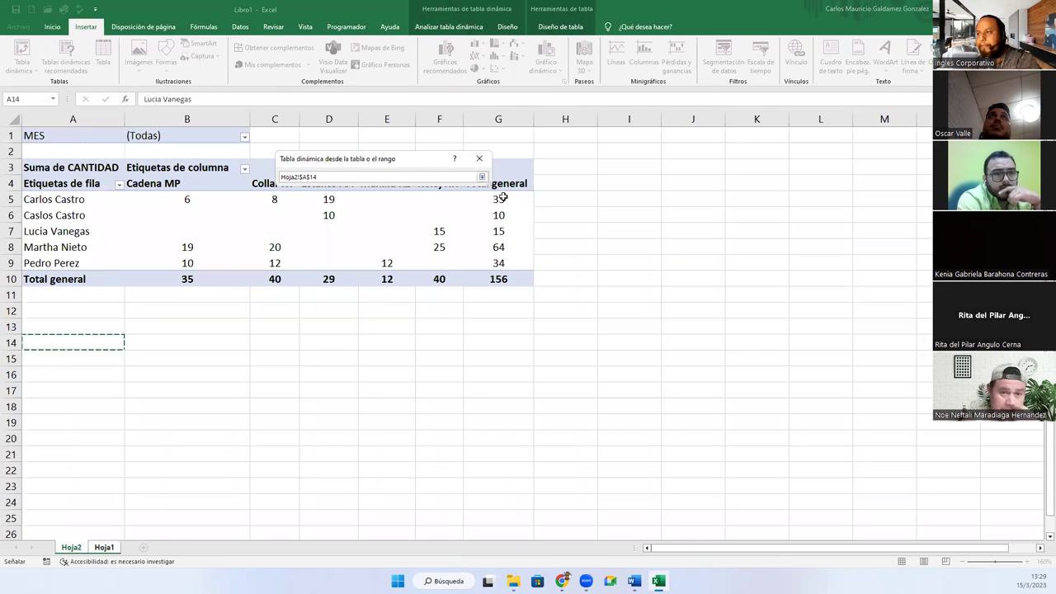
left_click(482, 177)
left_click(415, 281)
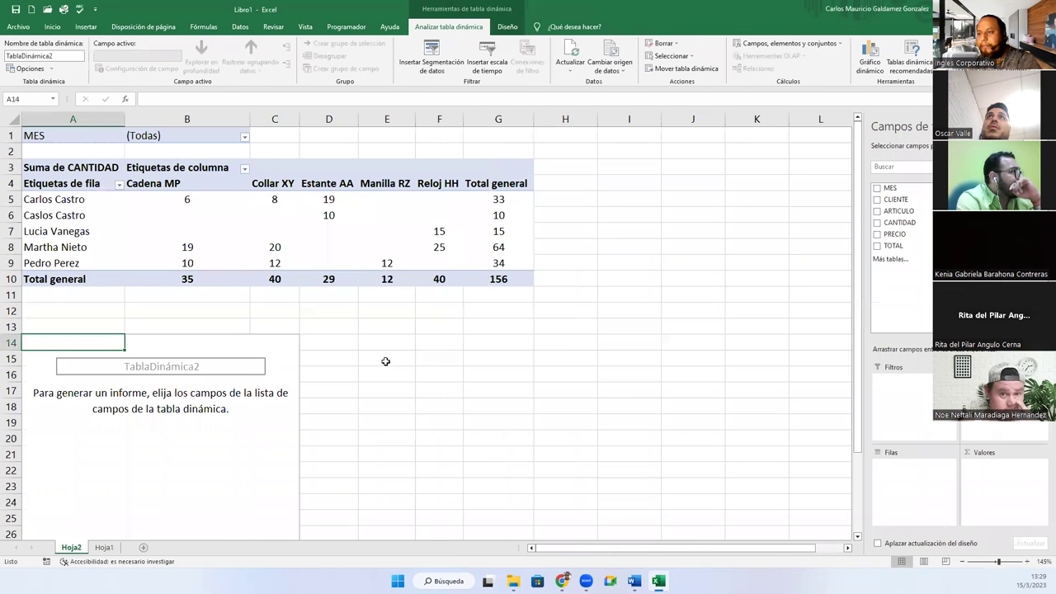
scroll(217, 360, "down", 5)
scroll(212, 358, "up", 5)
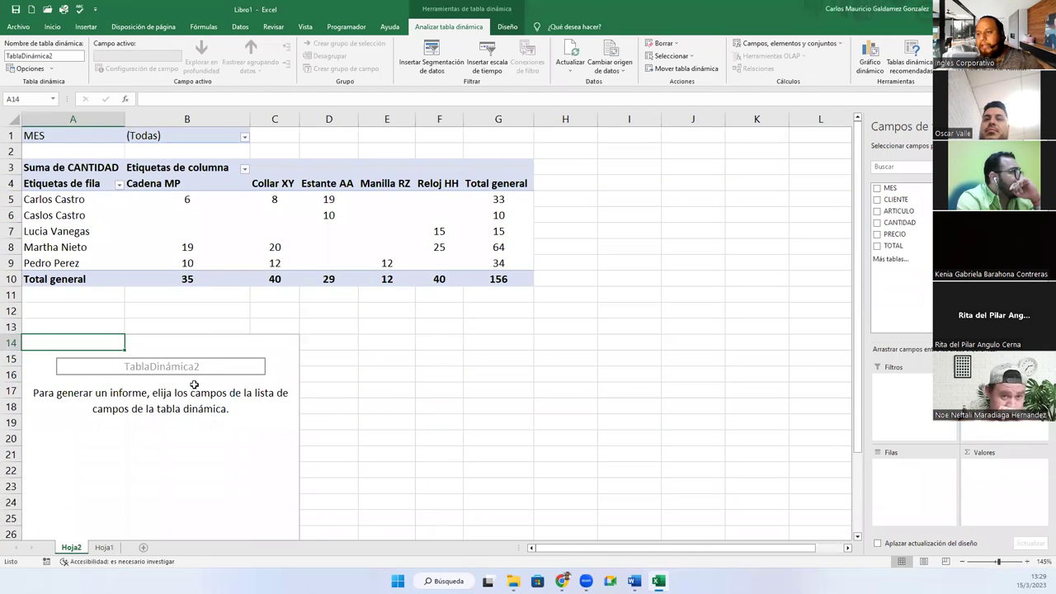
left_click(195, 385)
scroll(194, 384, "down", 2, "ctrl")
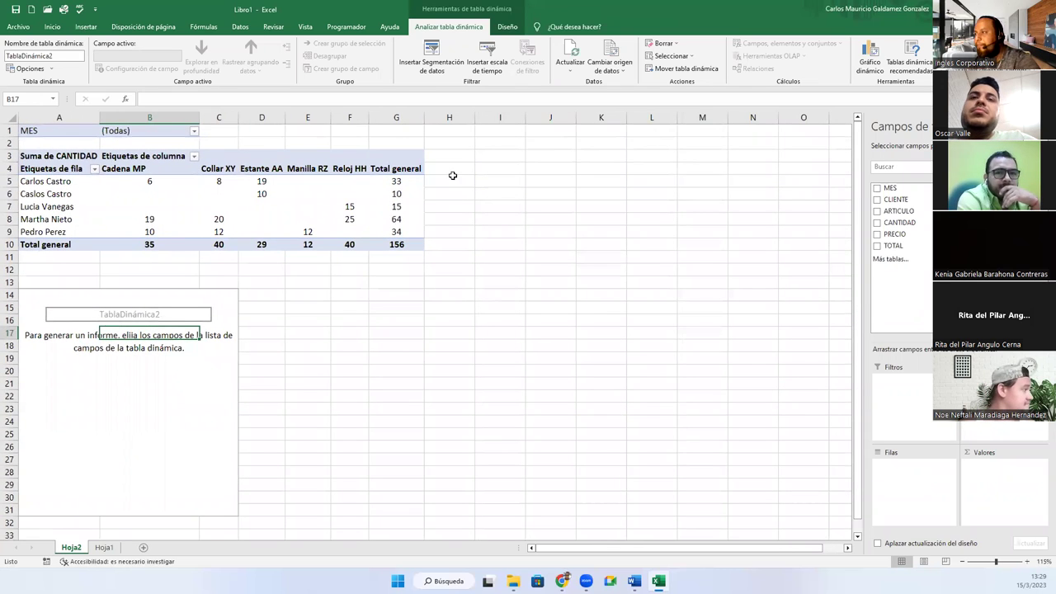
Step: Lay out the new pivot table with CLIENTE as rows, ARTICULO as columns, the sum of TOTAL as values and MES as report filter
left_click_drag(891, 200, 910, 471)
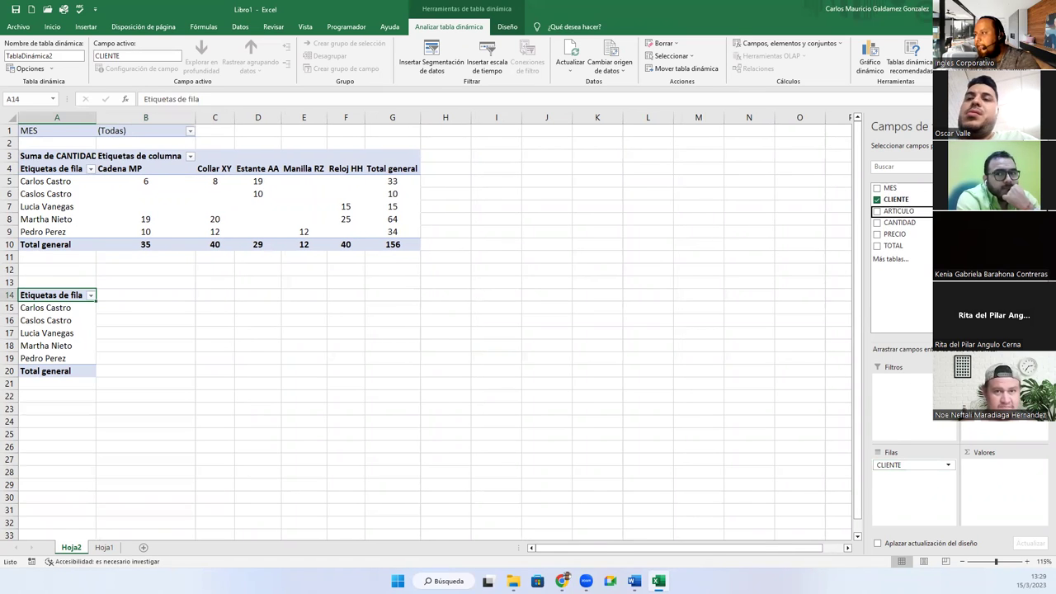
left_click(877, 211)
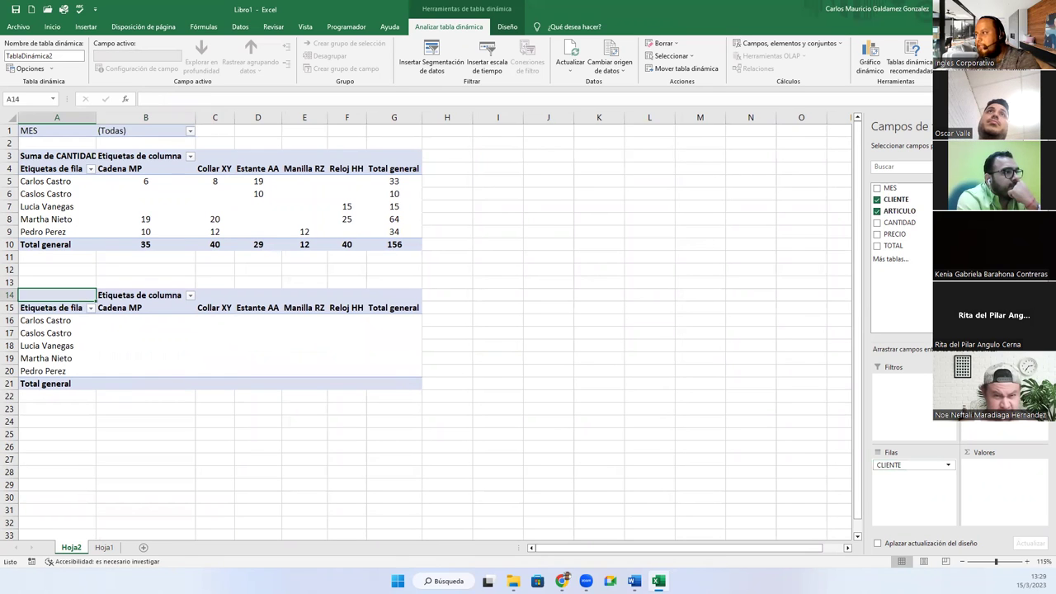
left_click_drag(893, 246, 994, 485)
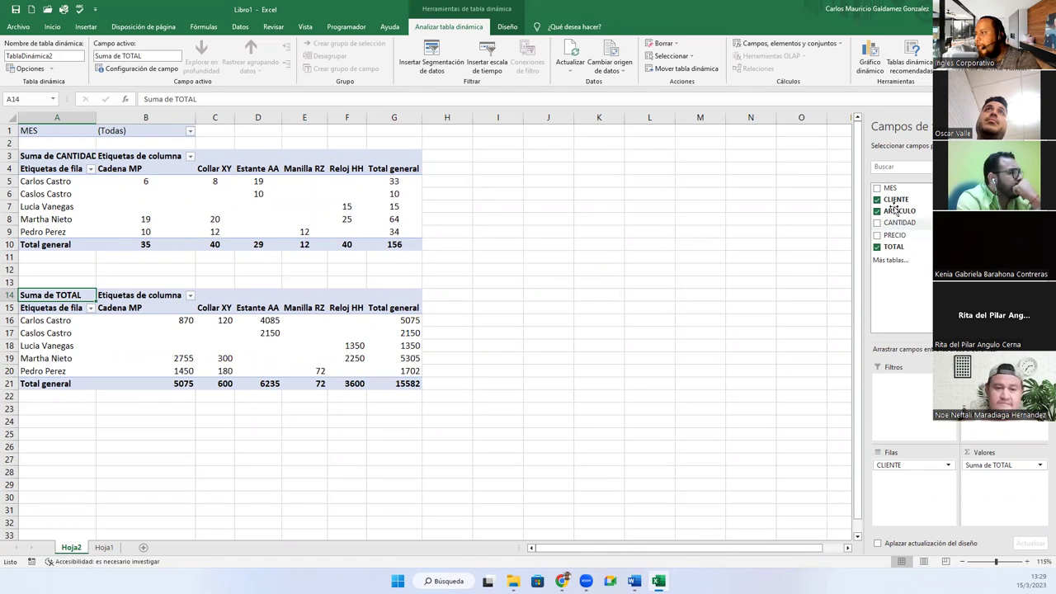
left_click_drag(889, 188, 911, 391)
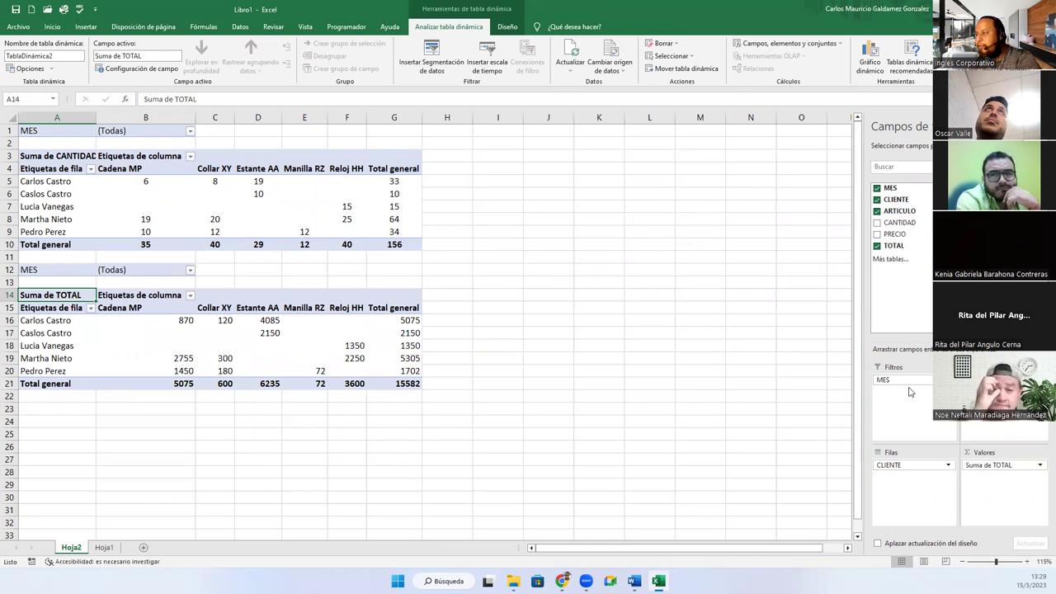
left_click(926, 383)
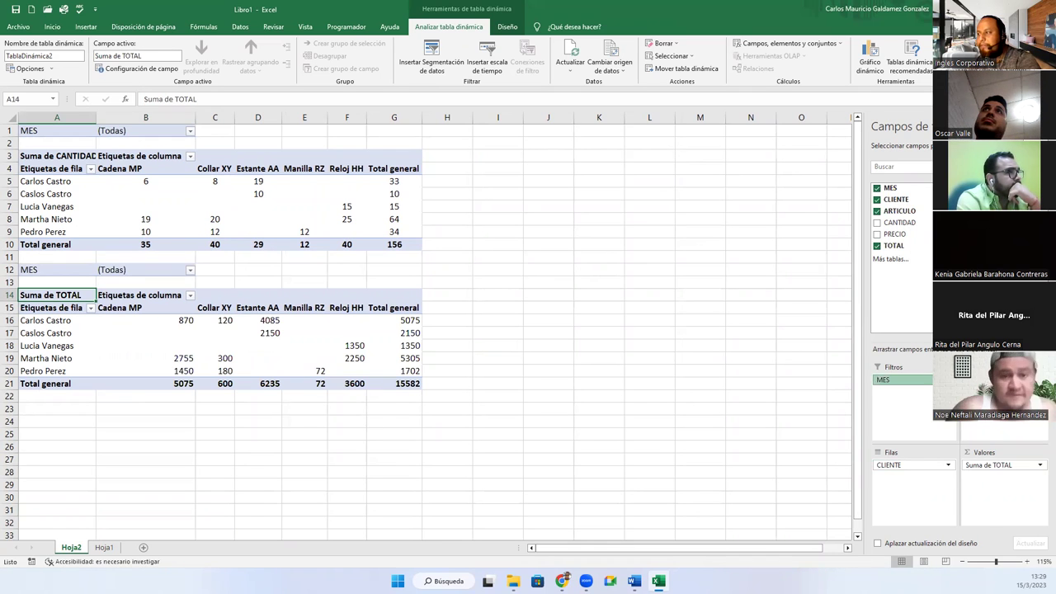
Step: Filter the TOTAL pivot table by MES to FEBRERO and switch the filter to ENERO
left_click(190, 270)
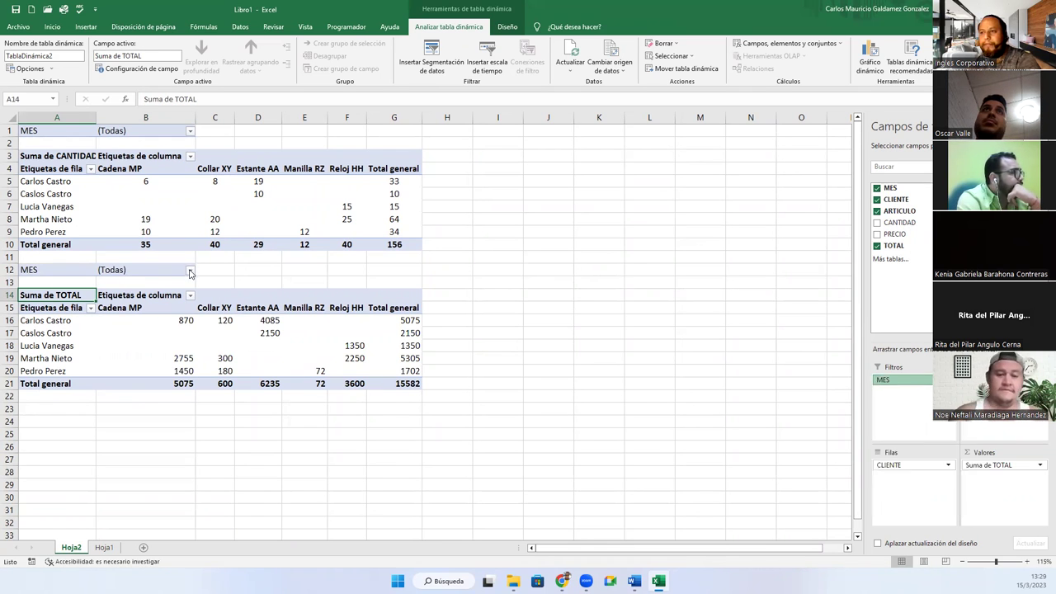
left_click(91, 315)
left_click(116, 409)
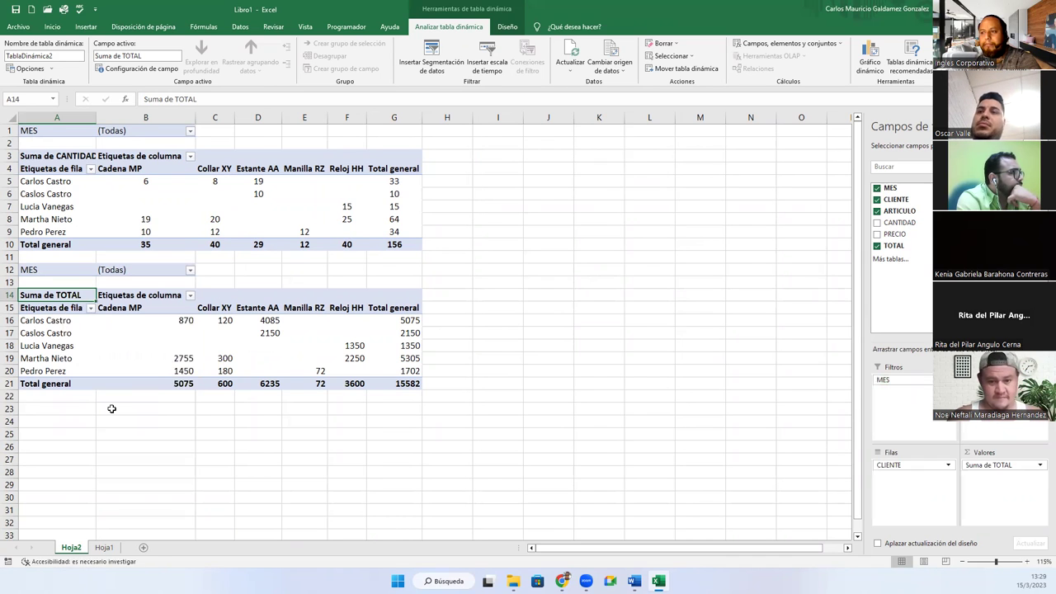
left_click(190, 270)
left_click(91, 306)
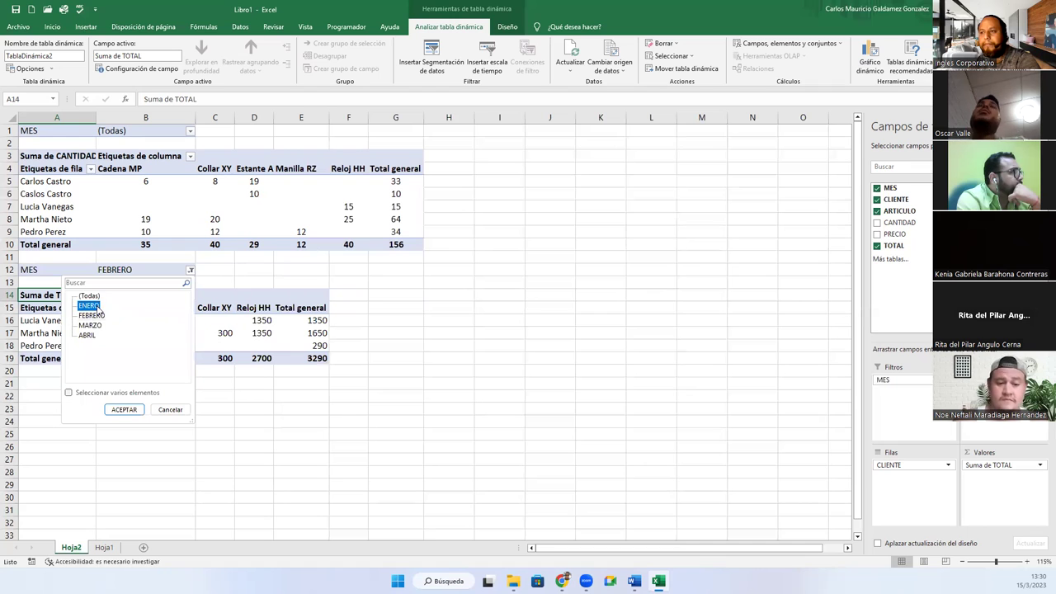
left_click(123, 409)
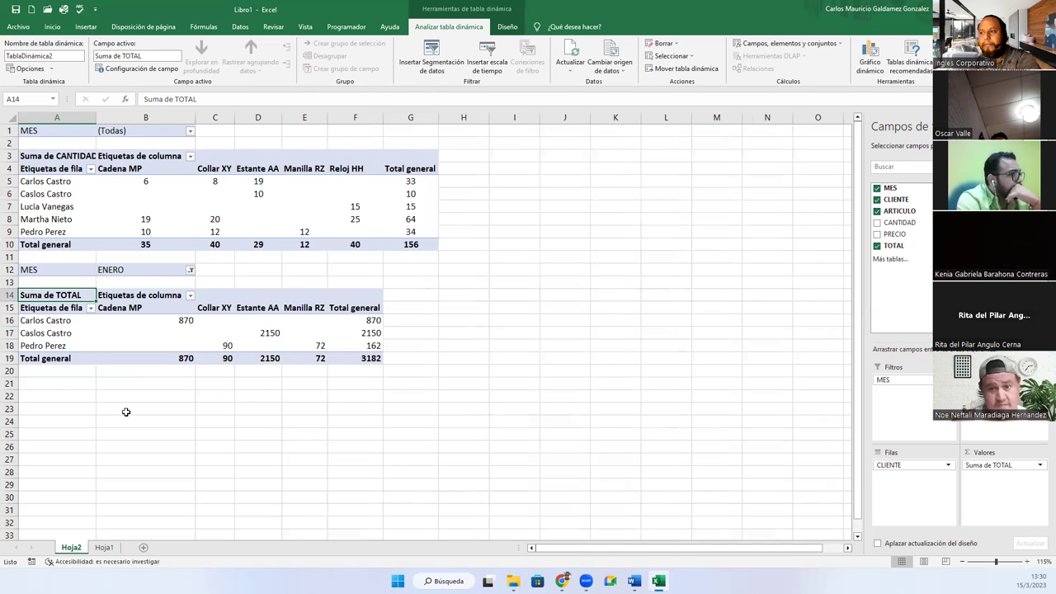
Step: Apply the Contabilidad number format to the pivot values in B16:F19 and autofit column D
left_click(161, 333)
left_click_drag(122, 318, 363, 353)
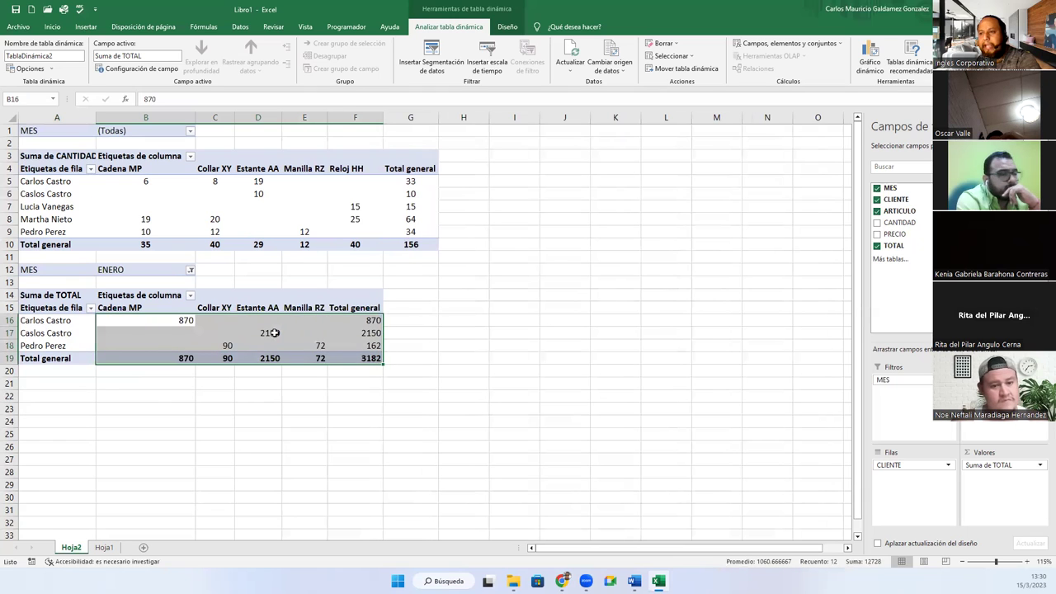
left_click(52, 27)
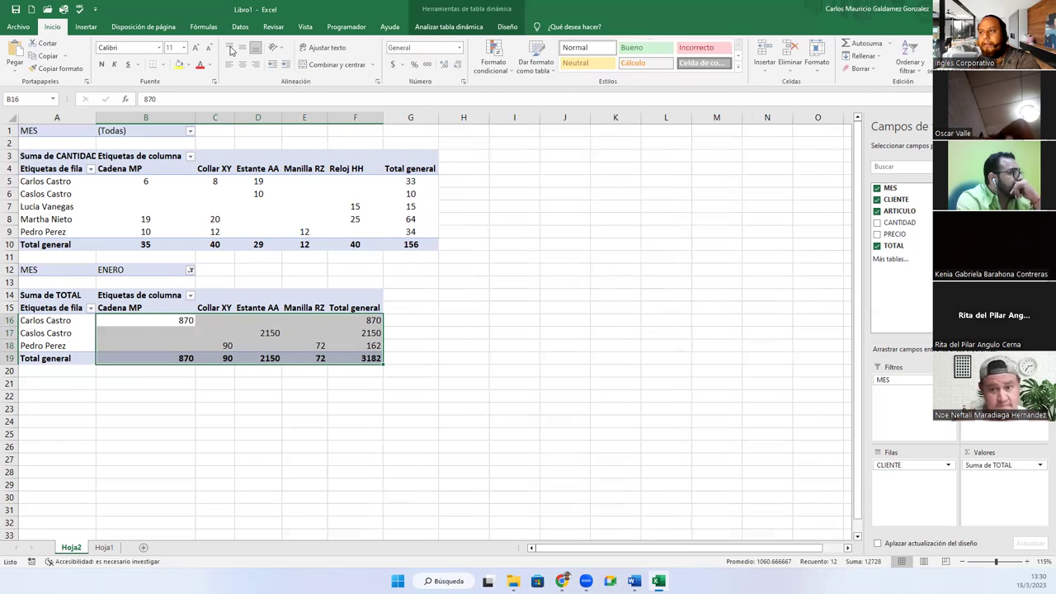
left_click(459, 47)
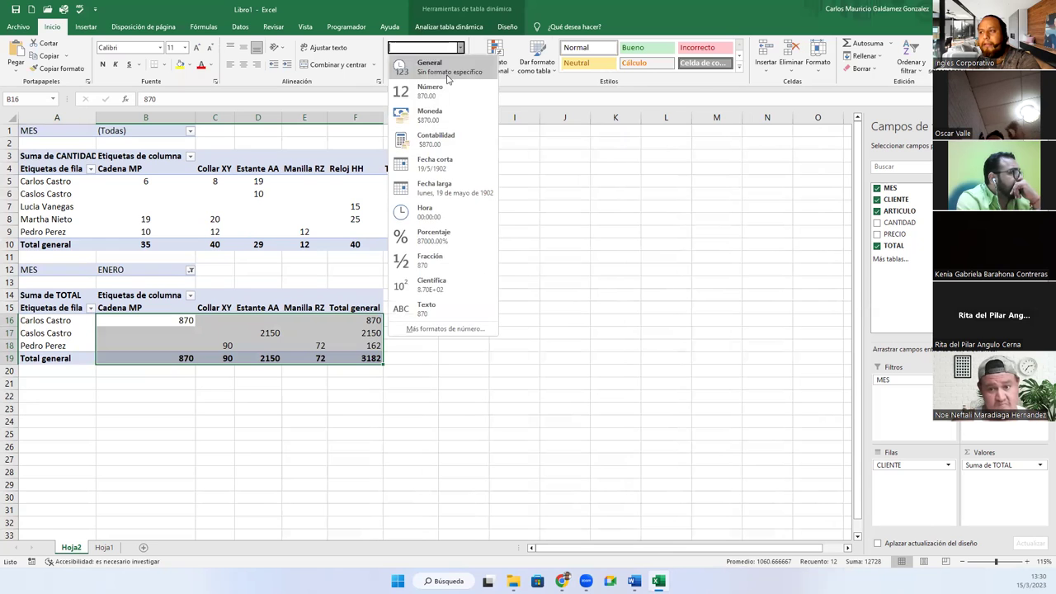
left_click(417, 136)
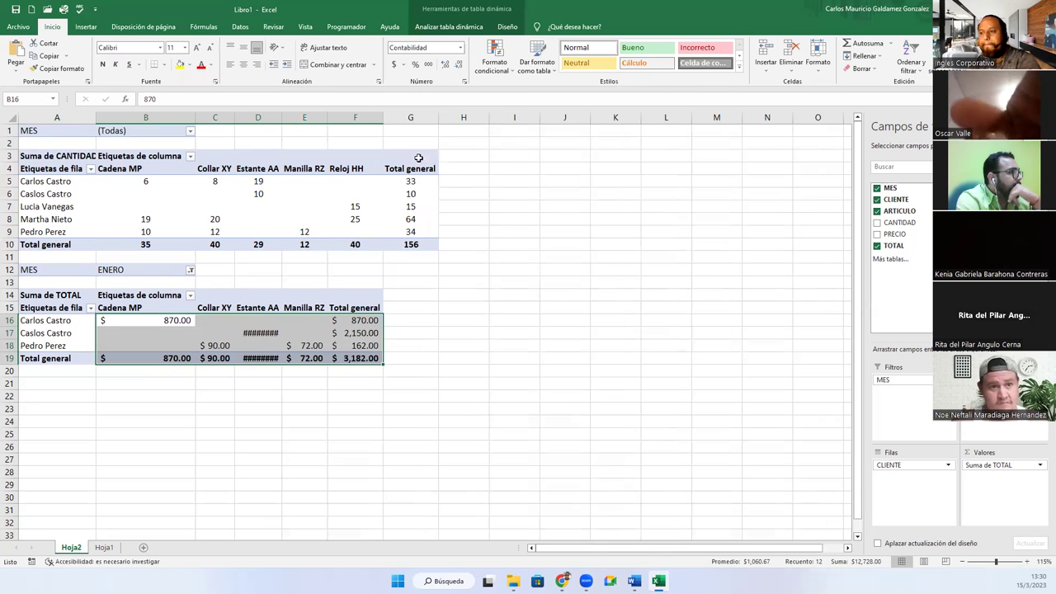
double_click(281, 117)
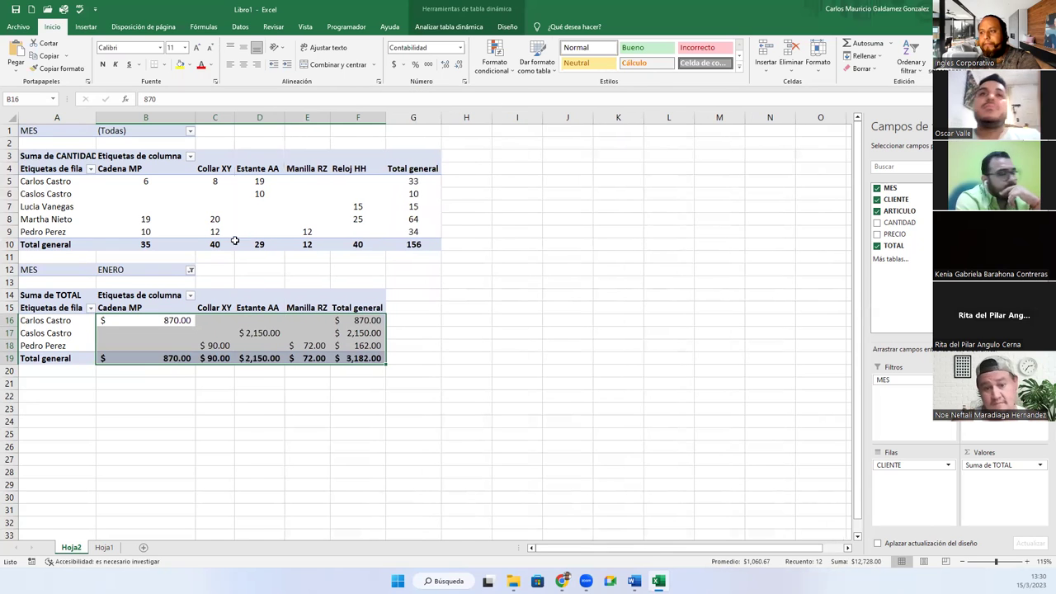
Step: Set the MES filter of the TOTAL pivot table to (Todas)
left_click(190, 270)
left_click(81, 297)
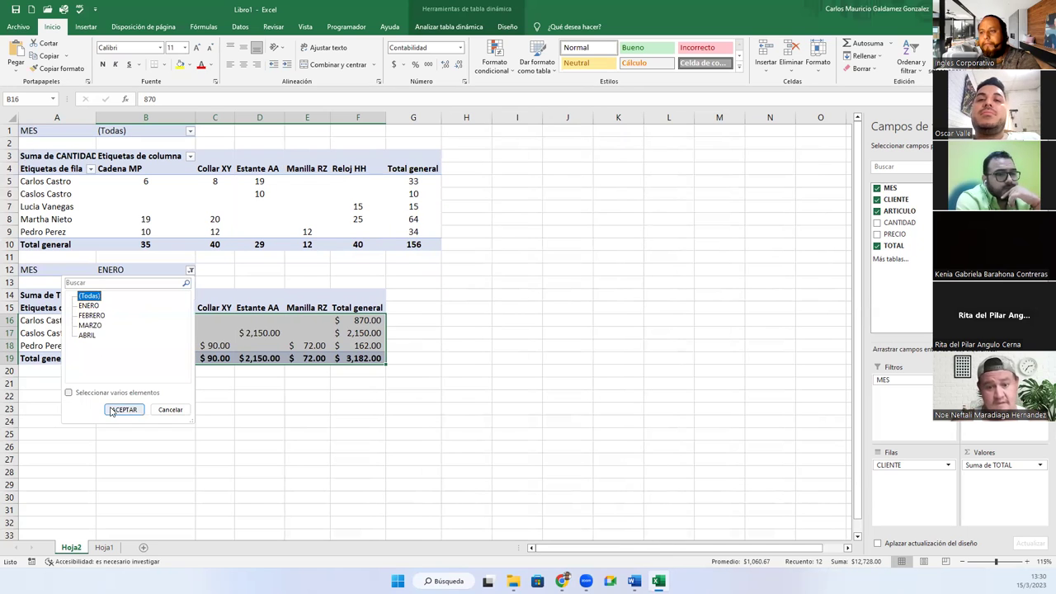
left_click(124, 409)
Step: Compare the fields and client values of the TOTAL pivot table with those of the CANTIDAD pivot table
left_click(233, 355)
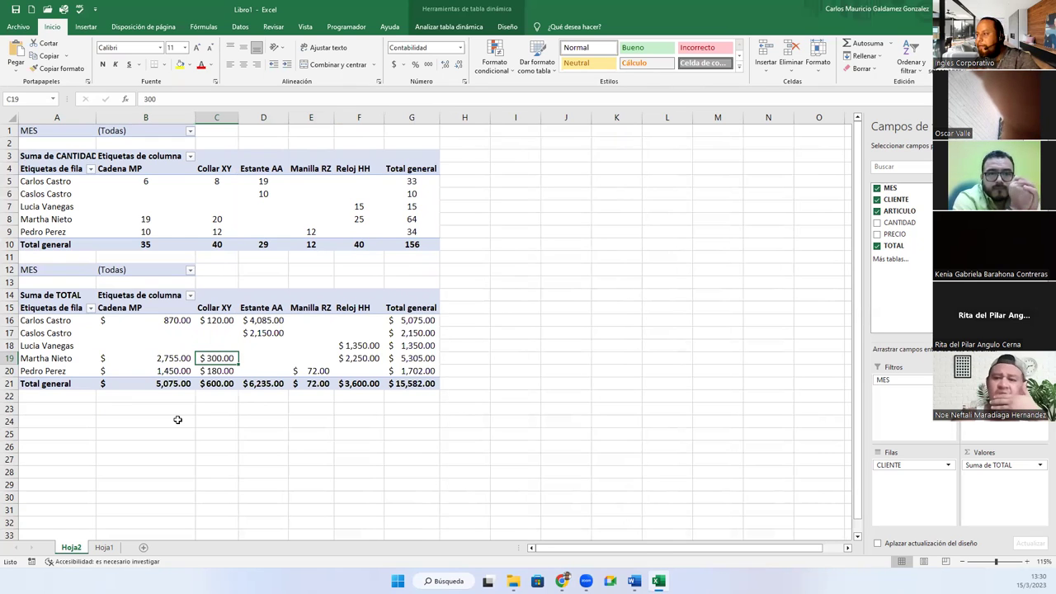
left_click(273, 195)
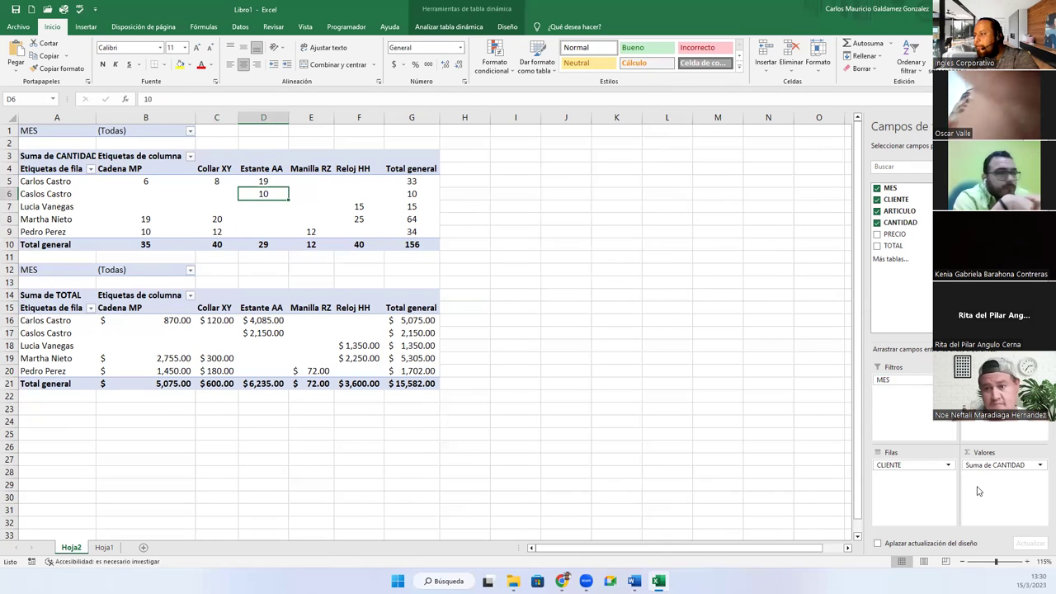
left_click(154, 344)
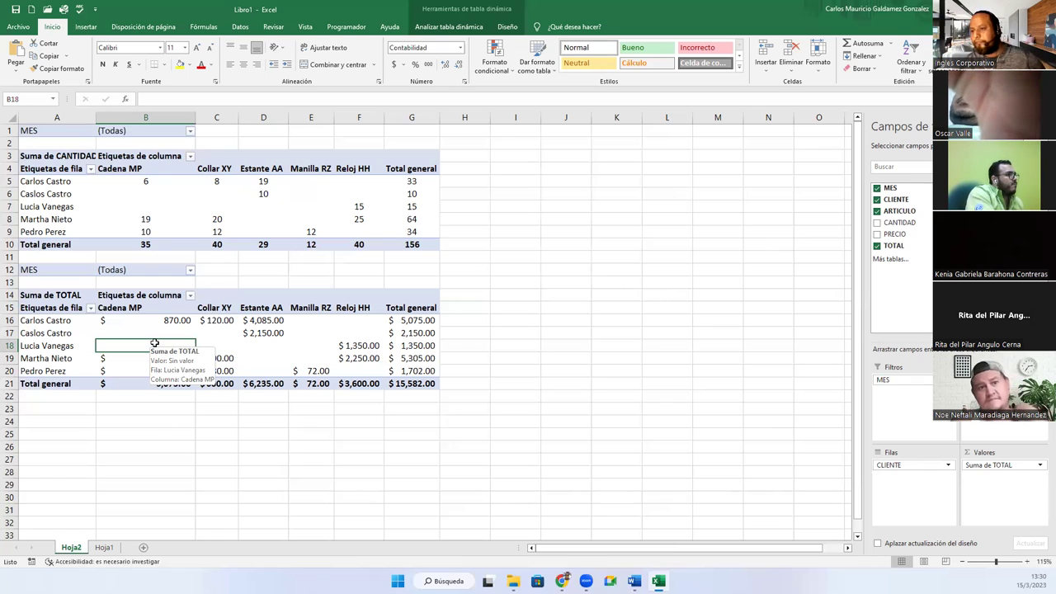
left_click(144, 368)
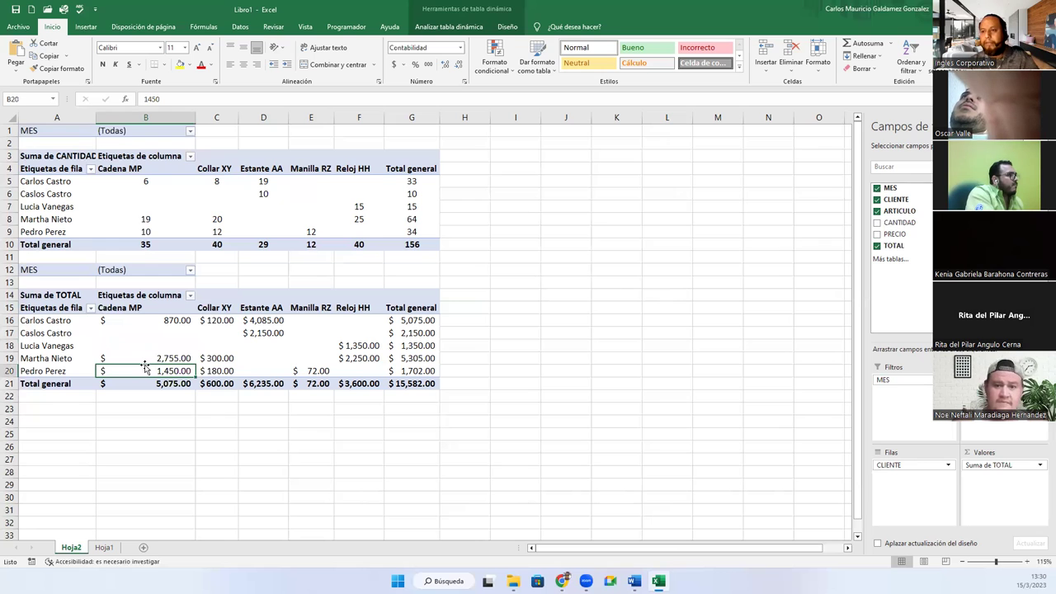
Step: Correct the misspelled client name in B3 of the Hoja1 sales table by copying in the name from B5
left_click(104, 548)
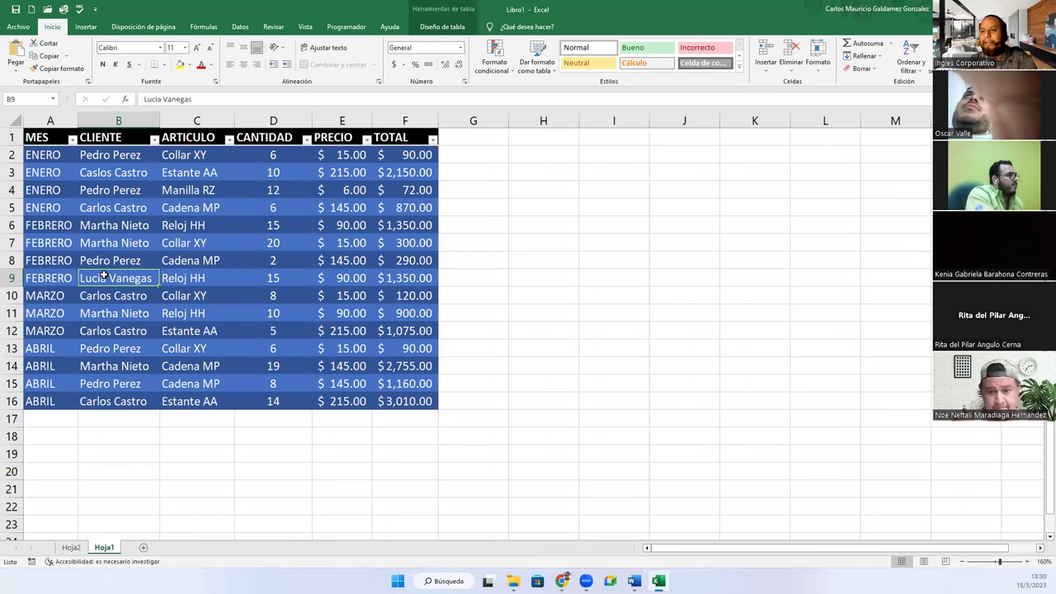
left_click(86, 172)
left_click(112, 206)
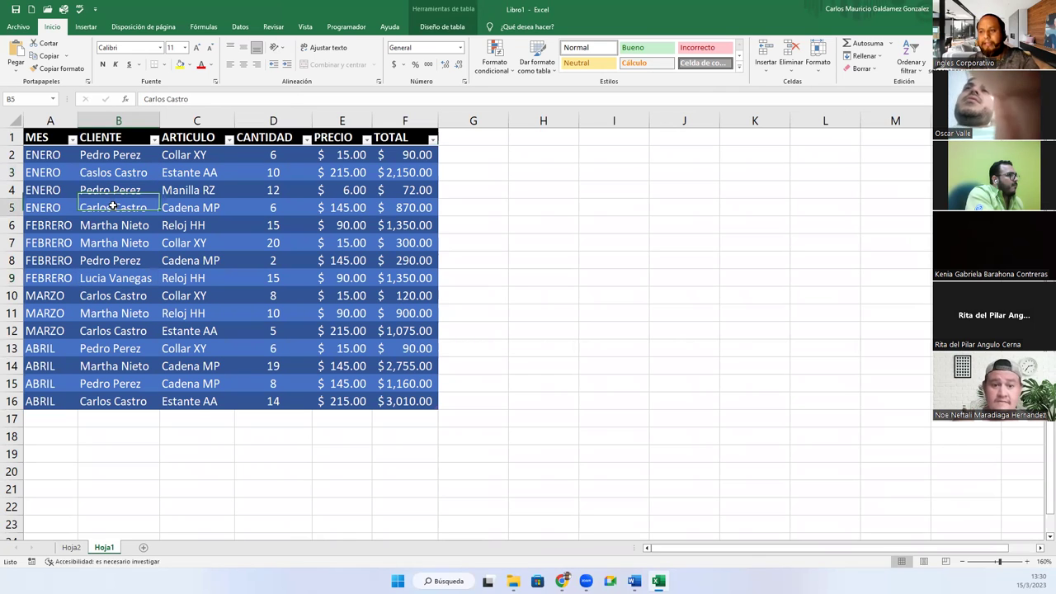
key("ctrl+c")
left_click(104, 174)
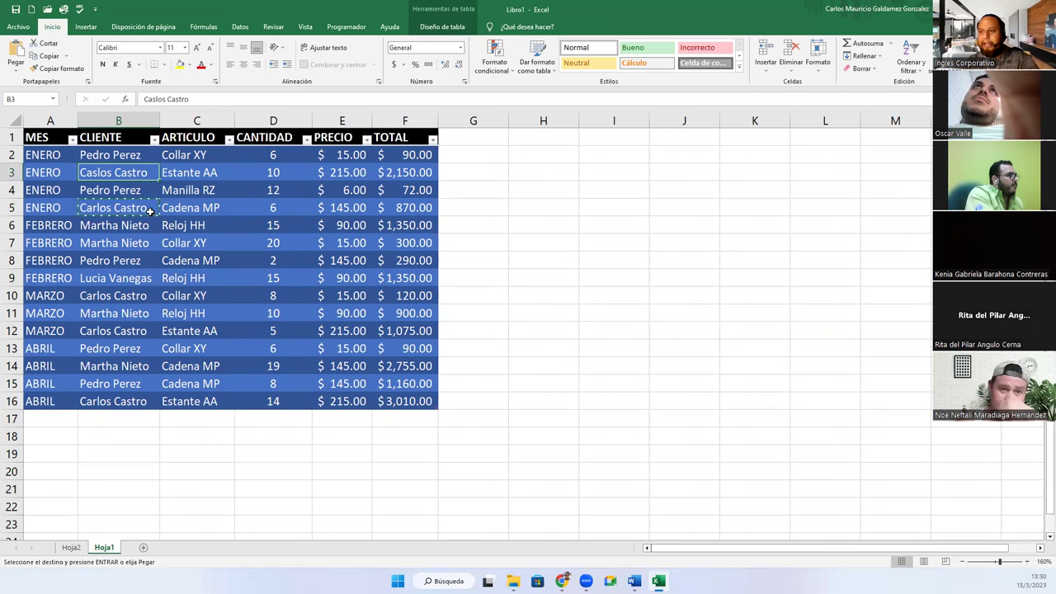
key("ctrl+v")
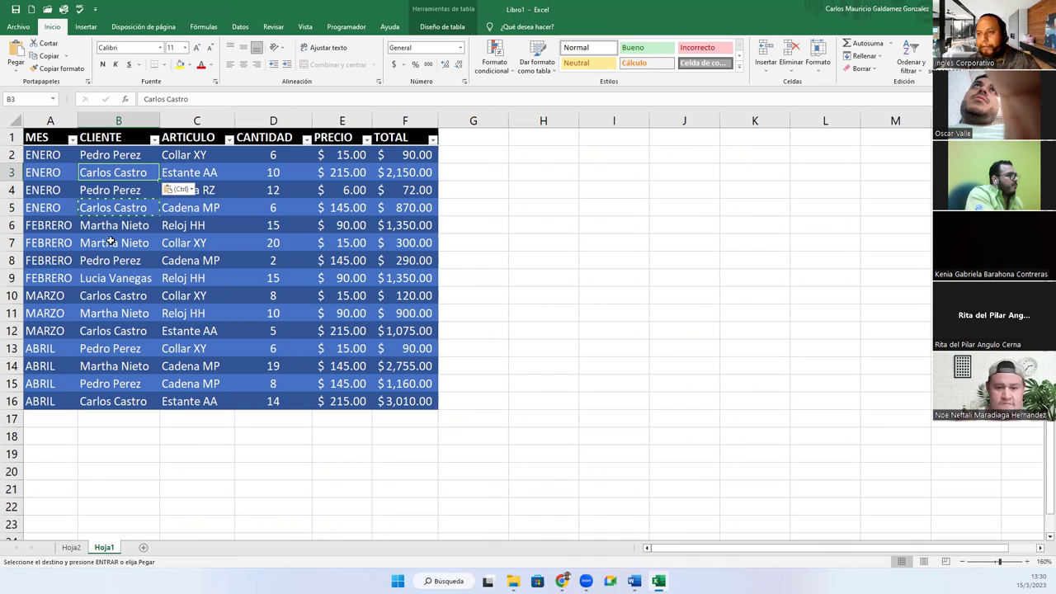
left_click(103, 380)
key("Escape")
left_click(119, 347)
Step: Refresh the ClienteXCantidad pivot table on Hoja2 and autofit column C
left_click(72, 548)
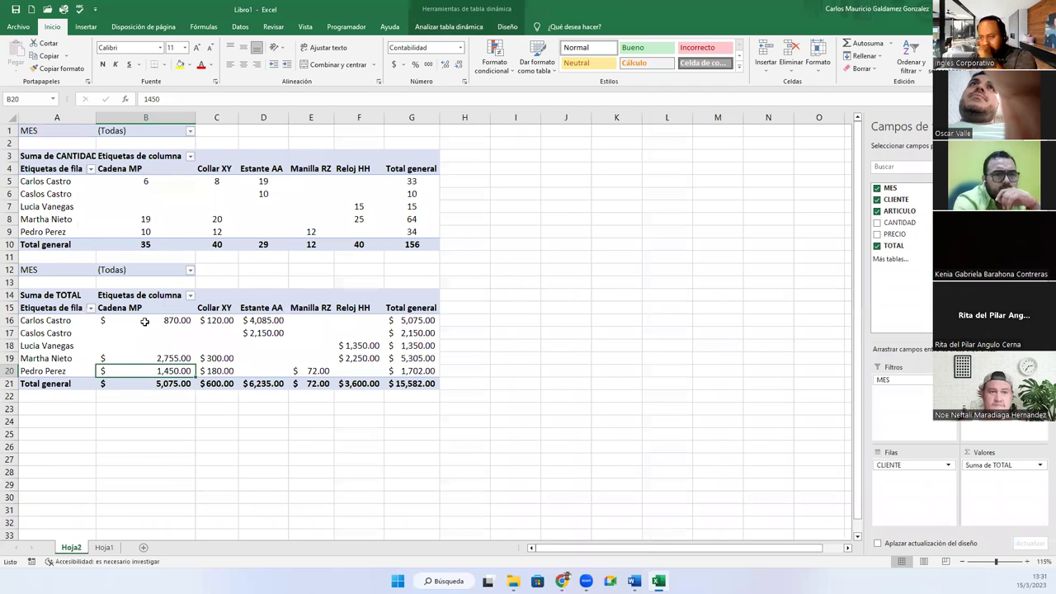
left_click(213, 219)
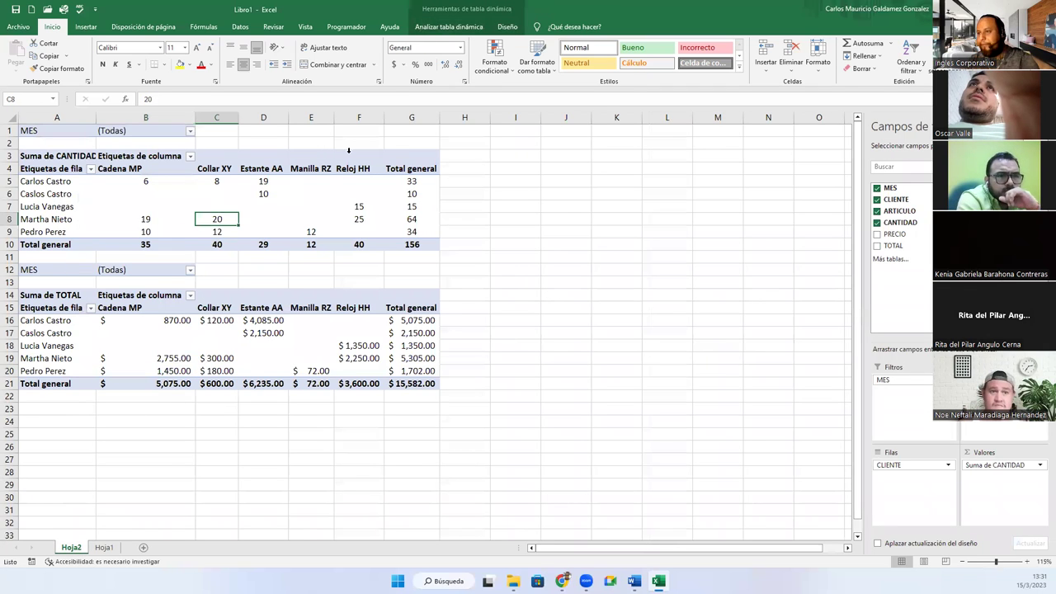
left_click(452, 28)
left_click(569, 55)
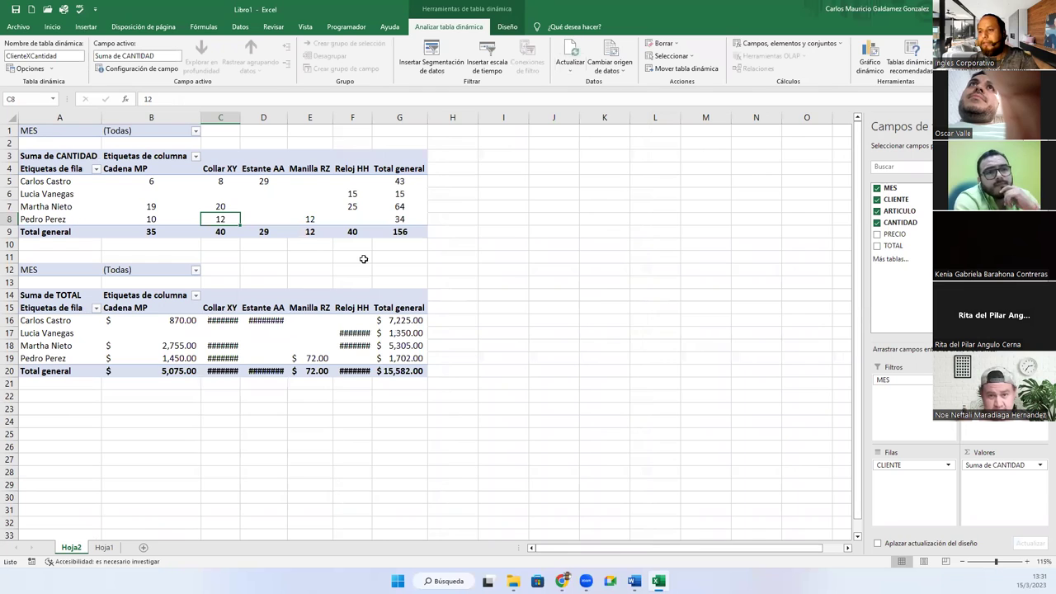
double_click(238, 118)
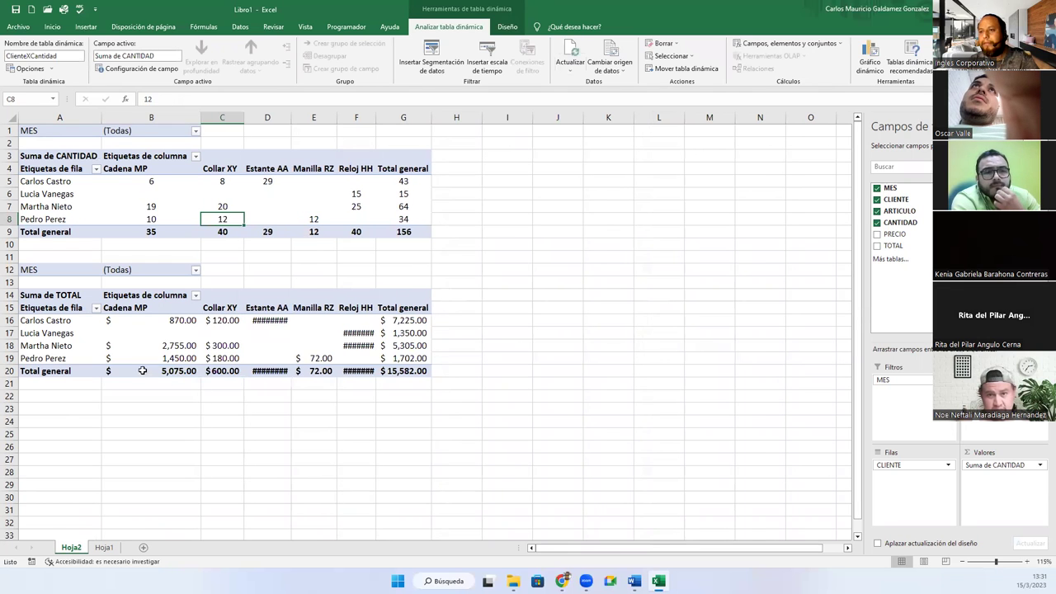
Step: Autofit columns D and F on Hoja2 so the TOTAL pivot table amounts fit
left_click(139, 346)
double_click(291, 118)
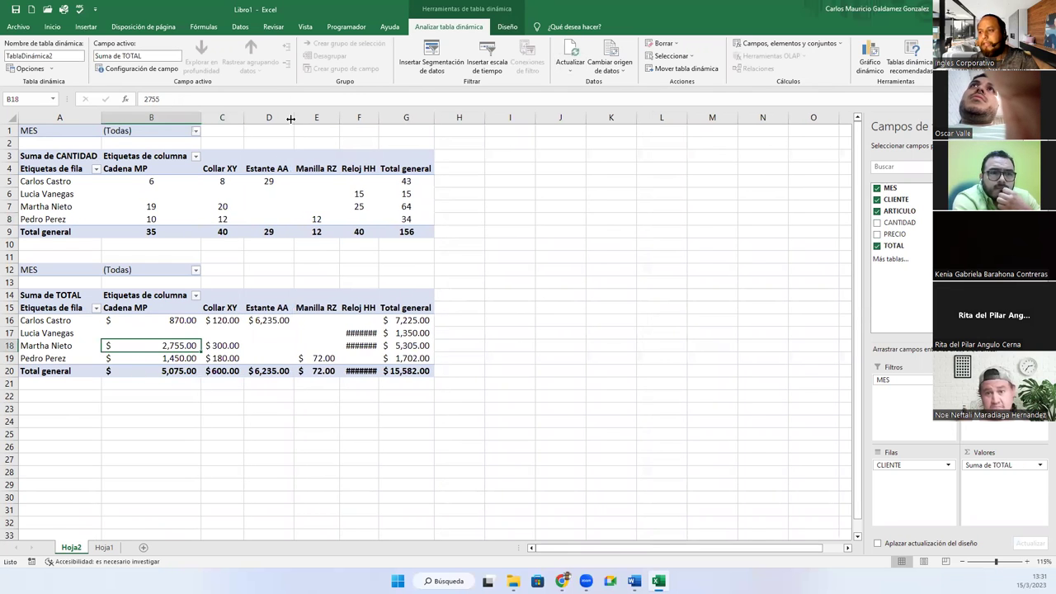
double_click(378, 118)
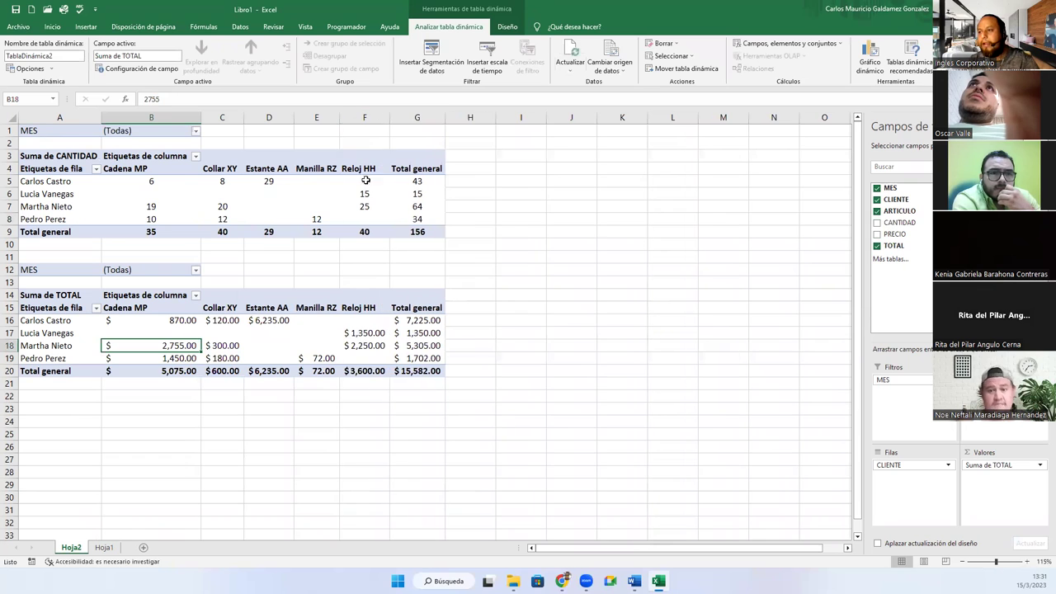
Step: Refresh the TOTAL pivot table on Hoja2 and autofit columns C, D and F
left_click(311, 320)
left_click(569, 51)
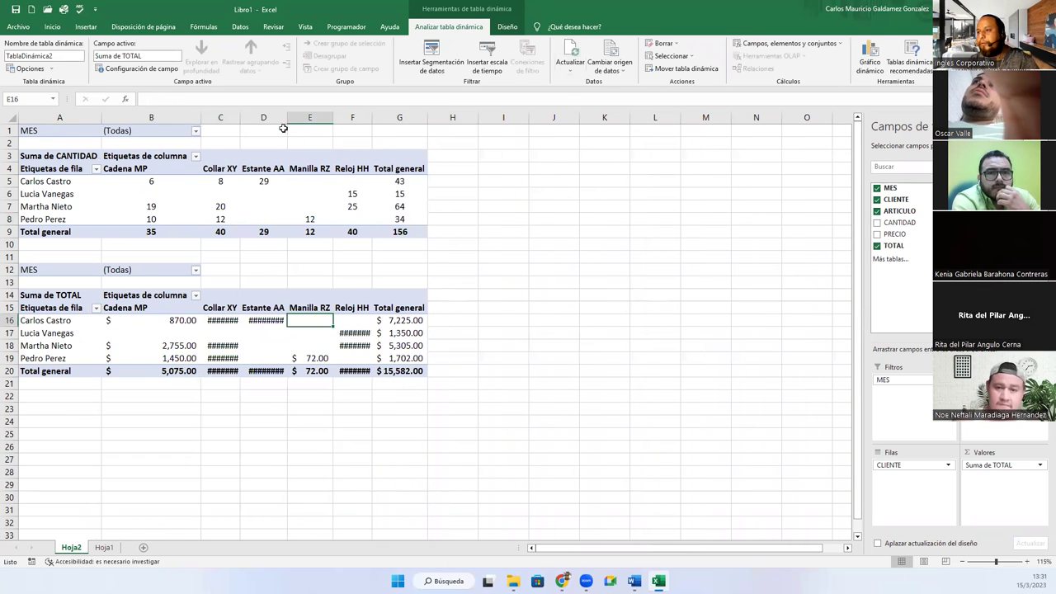
double_click(242, 118)
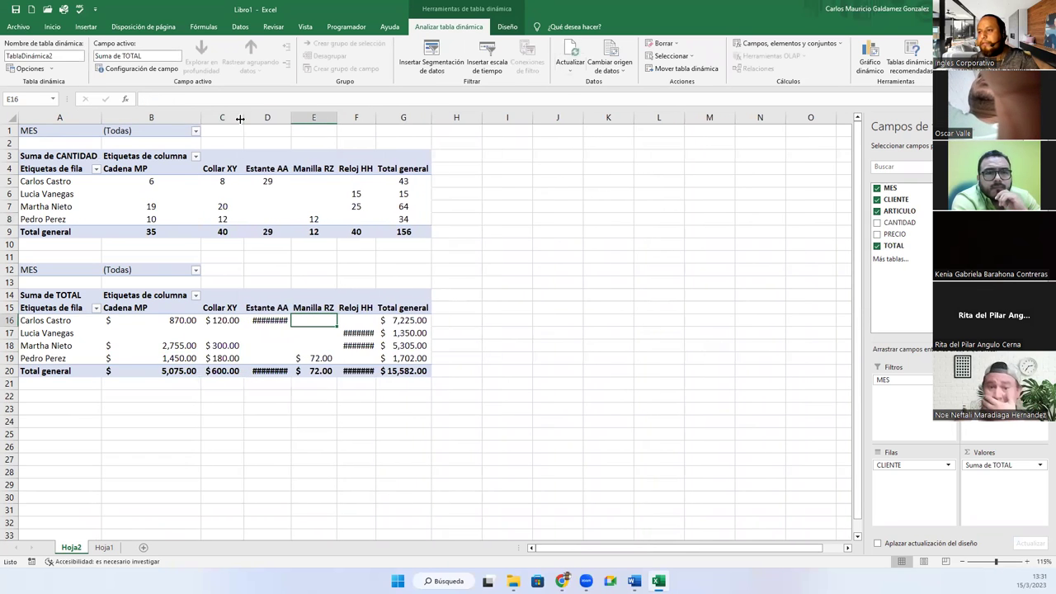
double_click(292, 118)
double_click(339, 118)
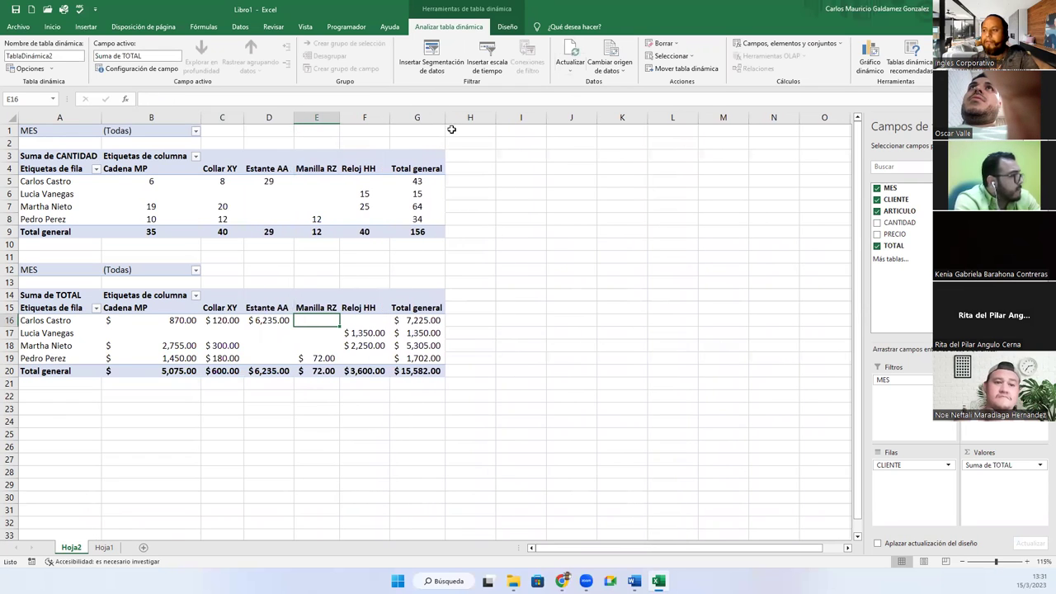
left_click(118, 345)
mouse_move(118, 345)
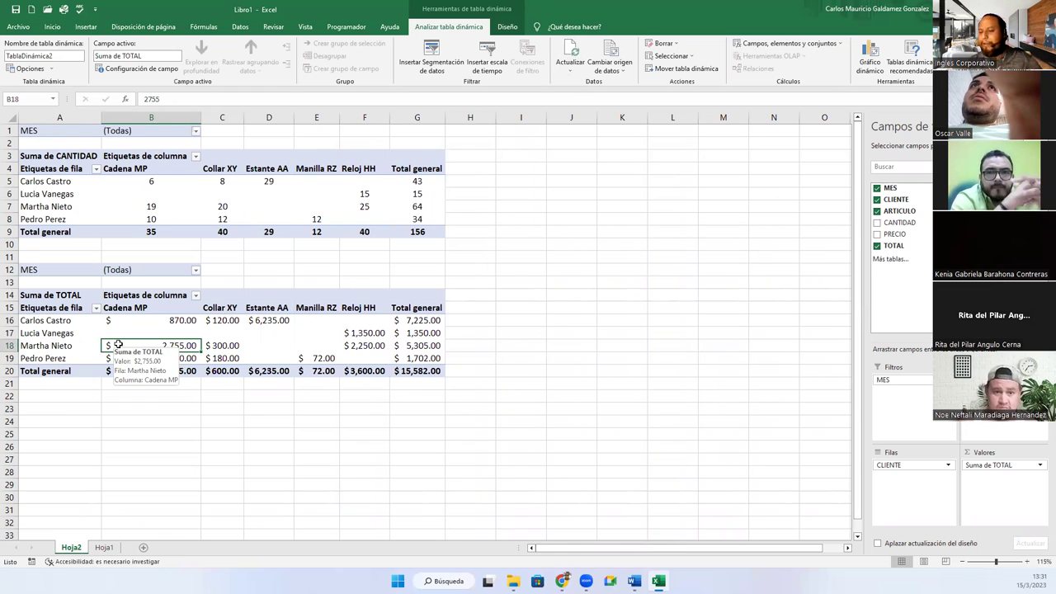
Step: Add a trailing space to the client name in B2 of the Hoja1 sales table
left_click(104, 547)
left_click_drag(91, 155, 89, 401)
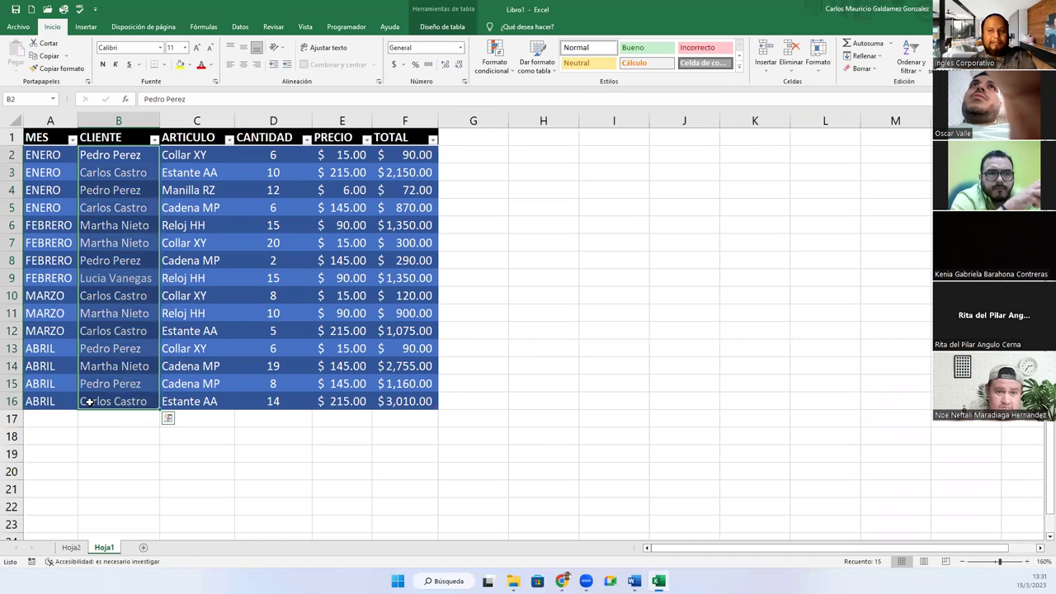
left_click(140, 156)
double_click(142, 155)
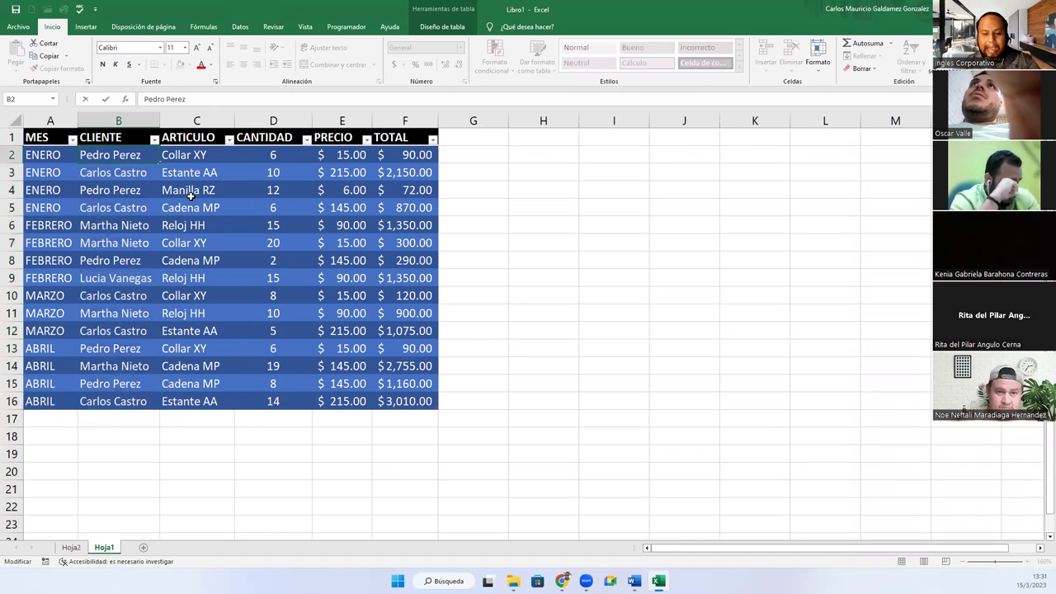
key("Return")
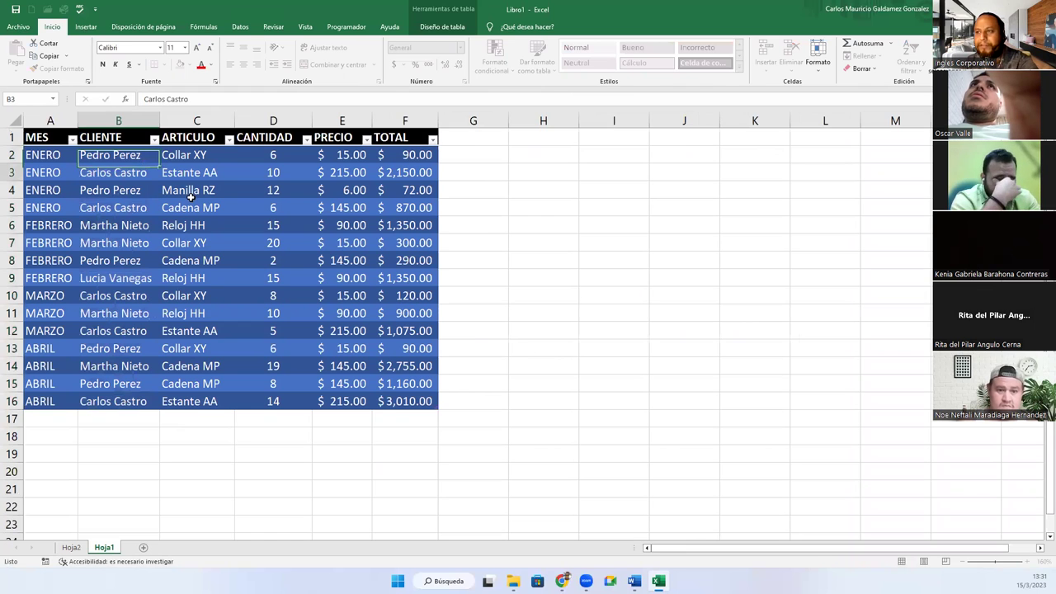
Step: Refresh the ClienteXCantidad pivot table on Hoja2
left_click(71, 548)
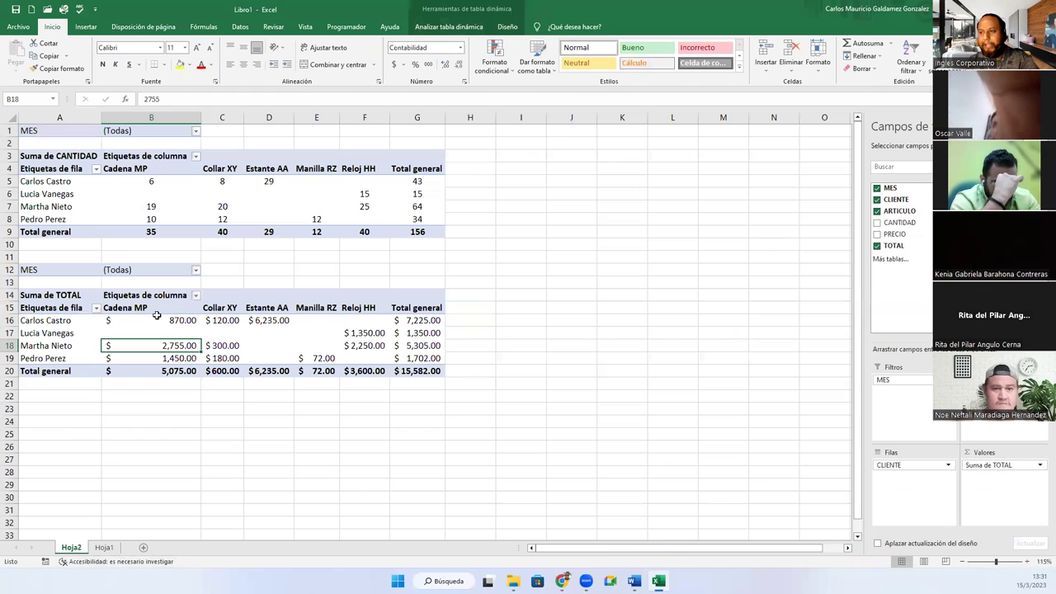
left_click(188, 206)
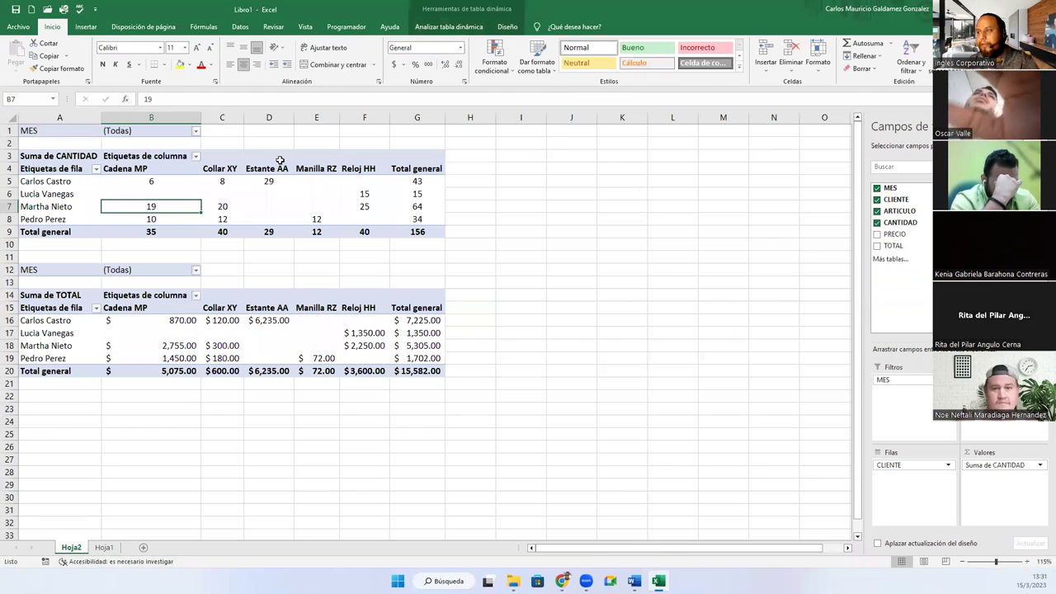
left_click(448, 26)
left_click(561, 51)
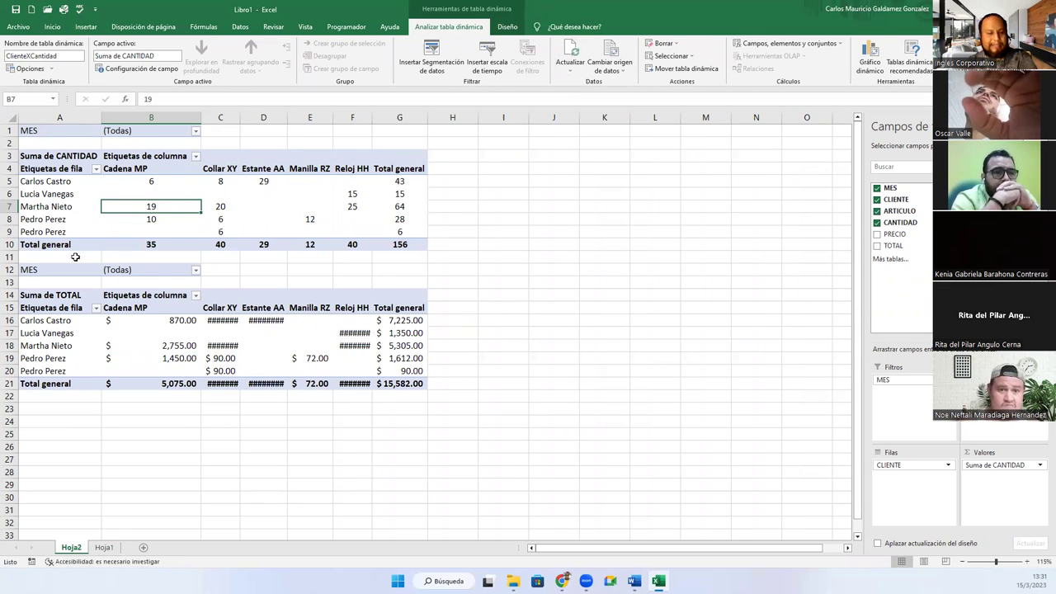
Step: Compare the client labels in A8 and A9 of the CANTIDAD pivot table for trailing spaces
left_click(59, 222)
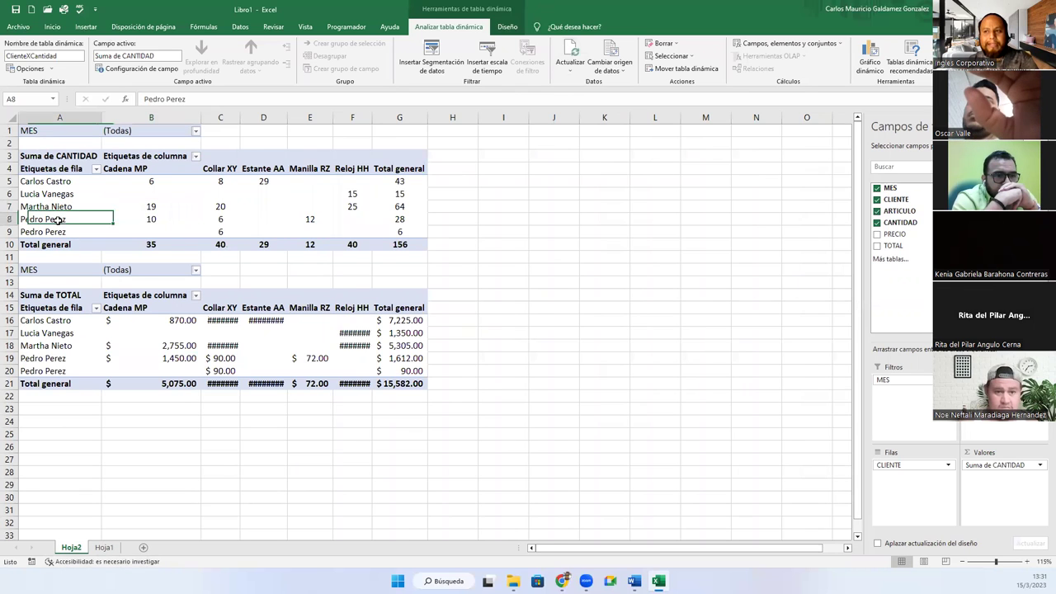
key("F2")
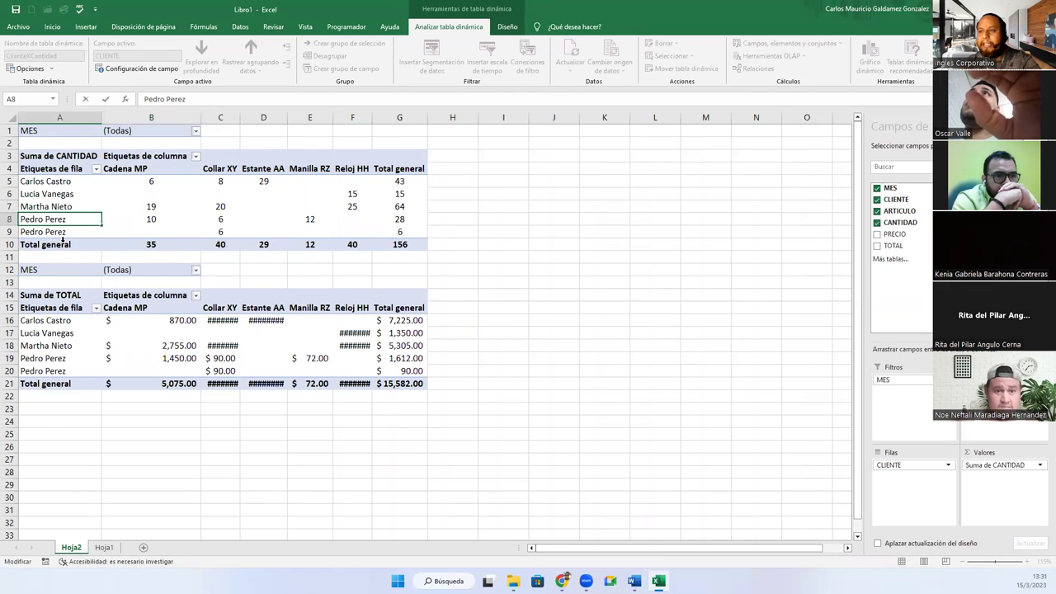
key("Return")
key("F2")
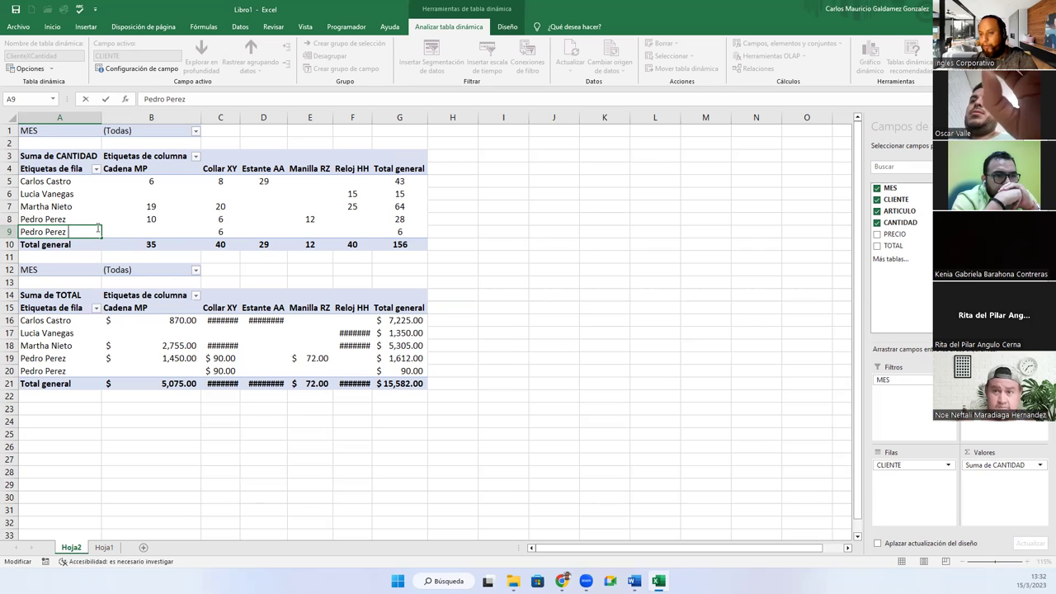
Step: Undo the last refresh of the pivot tables on Hoja2
left_click(103, 548)
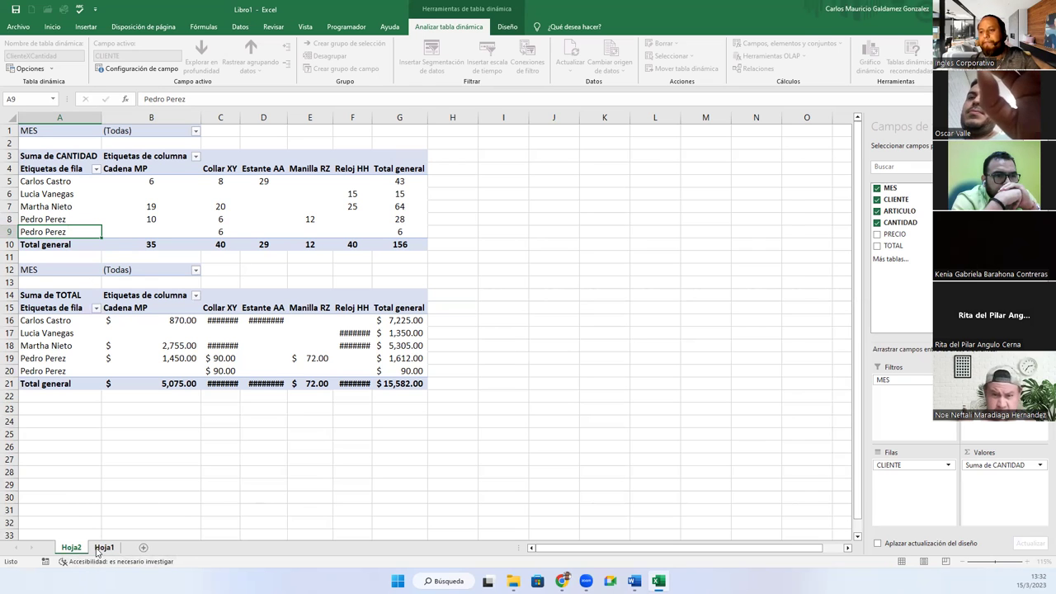
key("ctrl+Page_Up")
left_click(107, 346)
left_click(144, 207)
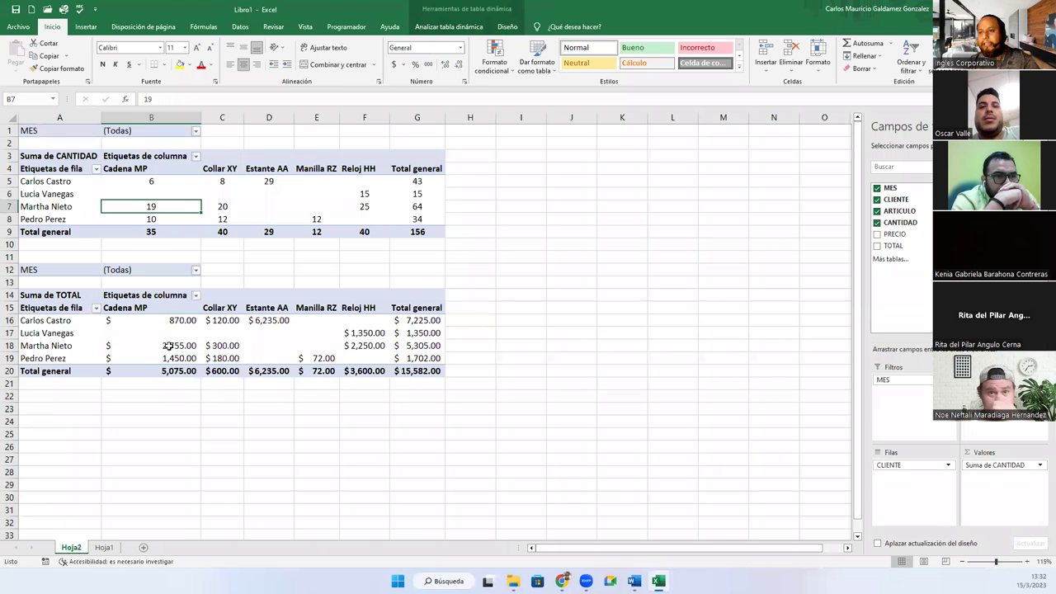
Step: Check the client name in B3 of the Hoja1 sales table for extra spaces
left_click(103, 548)
double_click(155, 171)
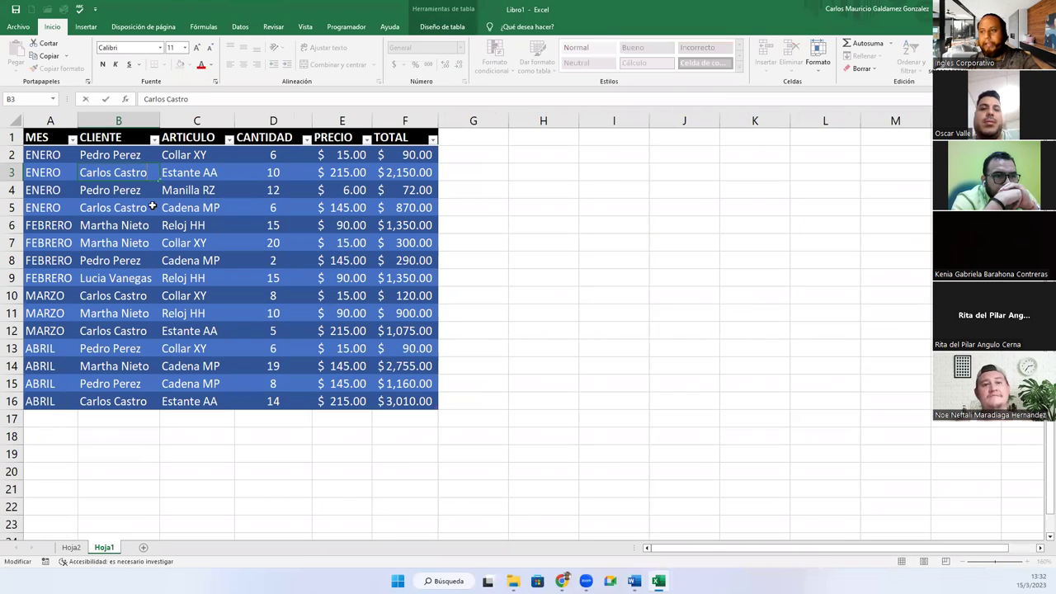
key("Return")
key("Return")
key("Return")
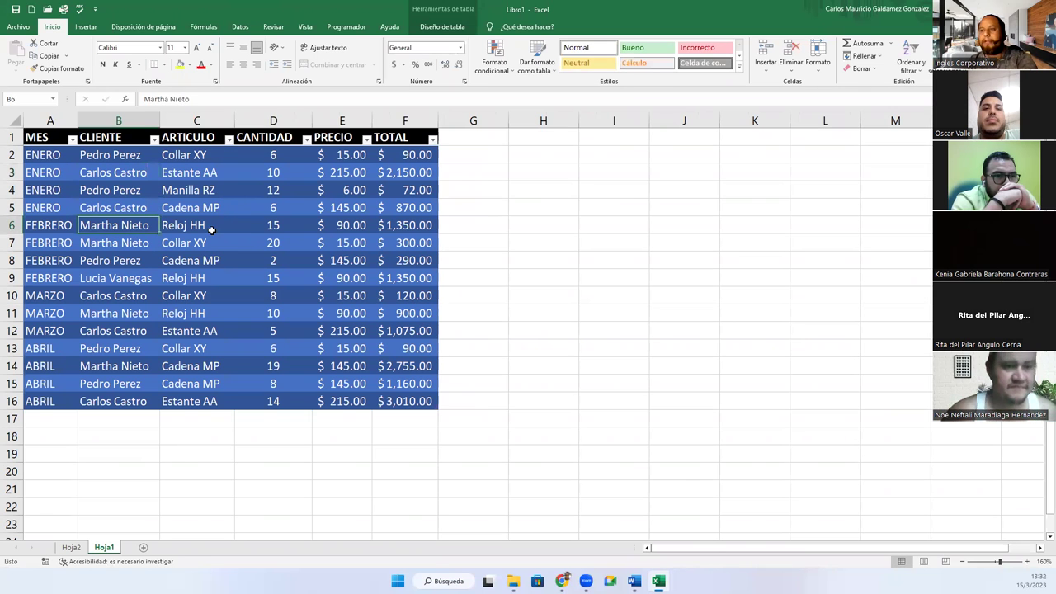
key("Right")
Step: Try to delete the Cadena MP amount in B18 of the TOTAL pivot table on Hoja2
left_click(71, 547)
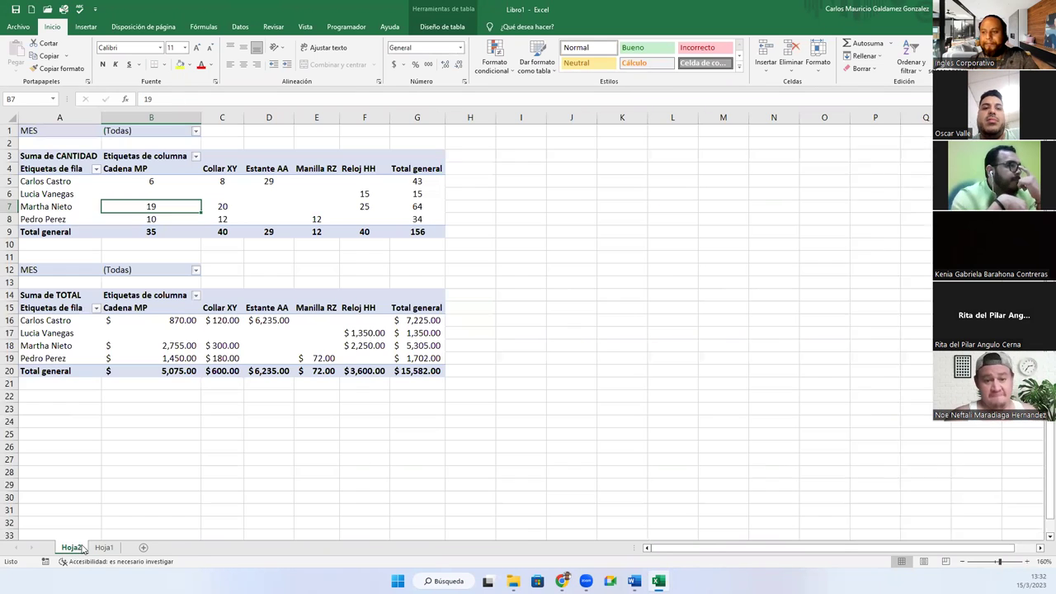
left_click(194, 310)
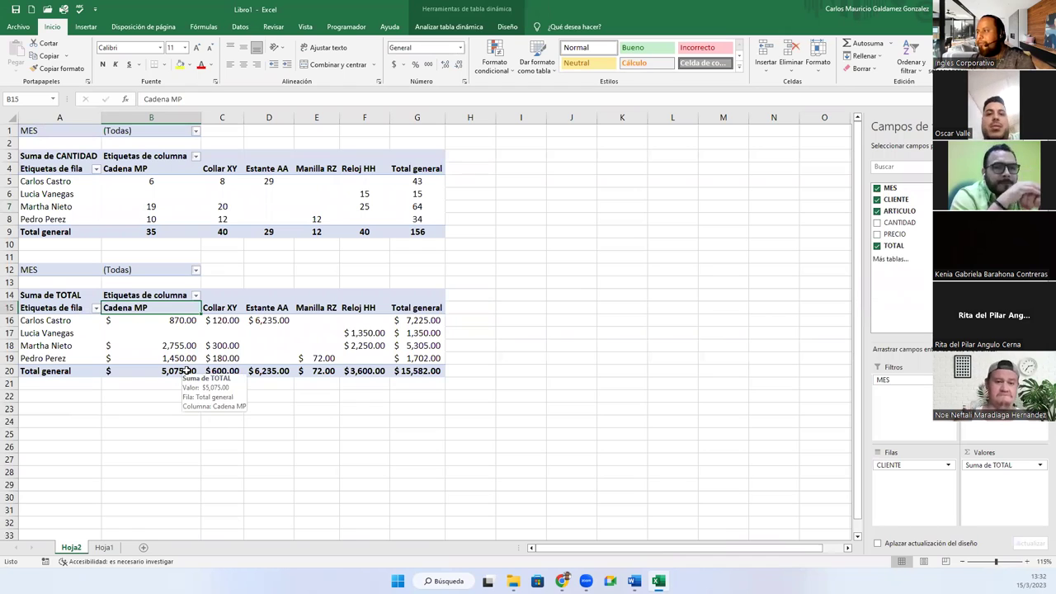
left_click(151, 345)
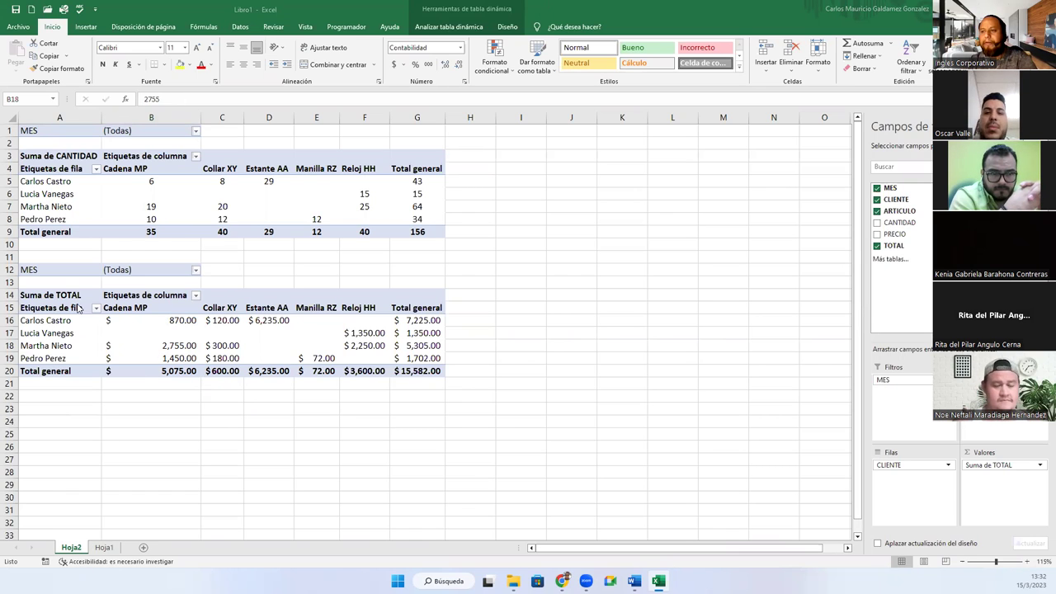
key("Delete")
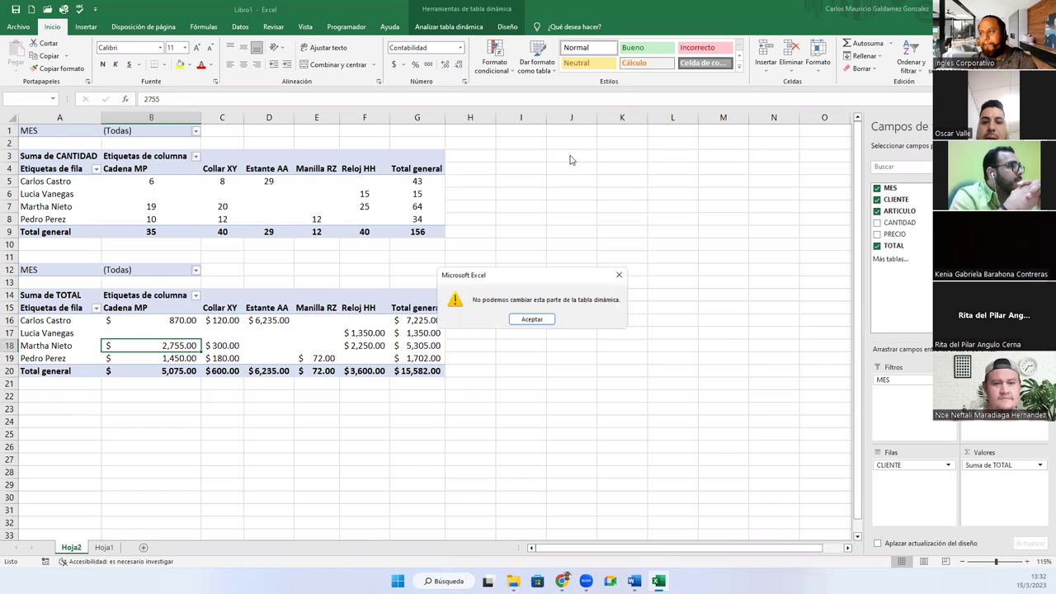
left_click(532, 320)
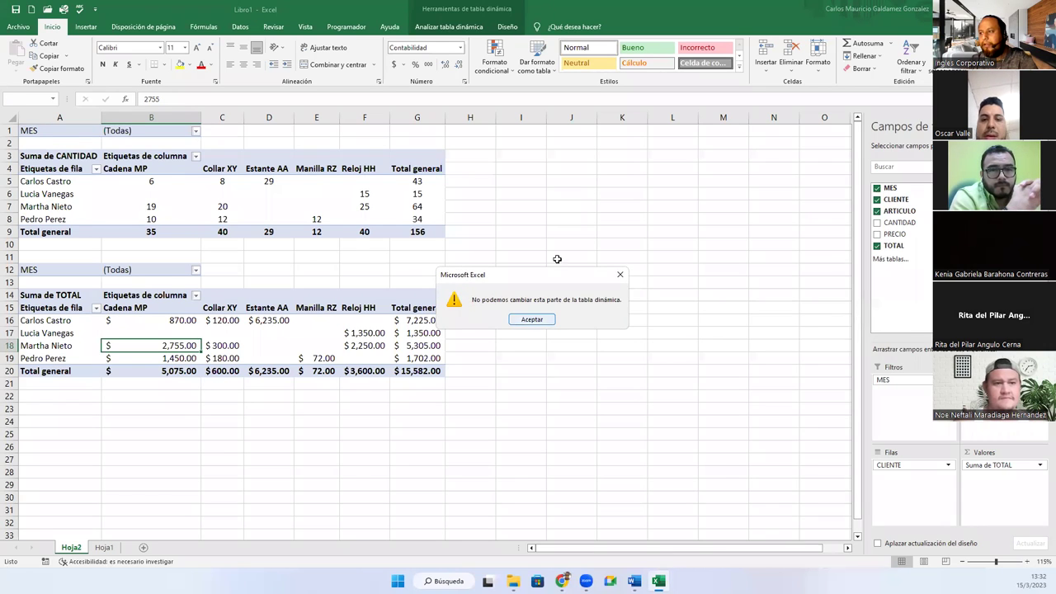
left_click(570, 156)
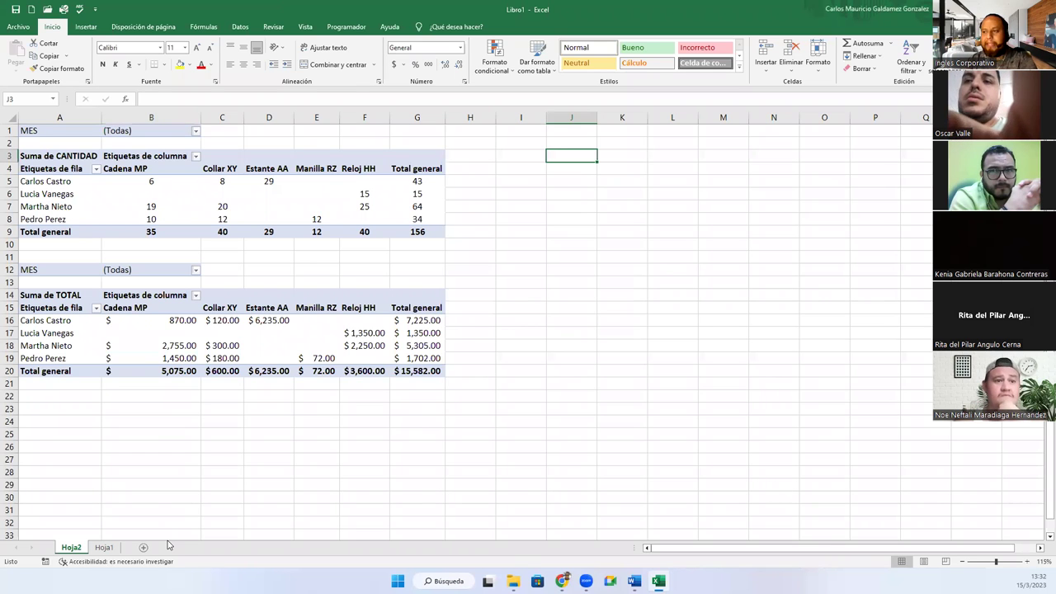
Step: Preview the recommended pivot tables Cuenta de TOTAL y Promedio de TOTAL por ARTICULO and Suma de CANTIDAD por MES for the Hoja1 sales table
left_click(105, 548)
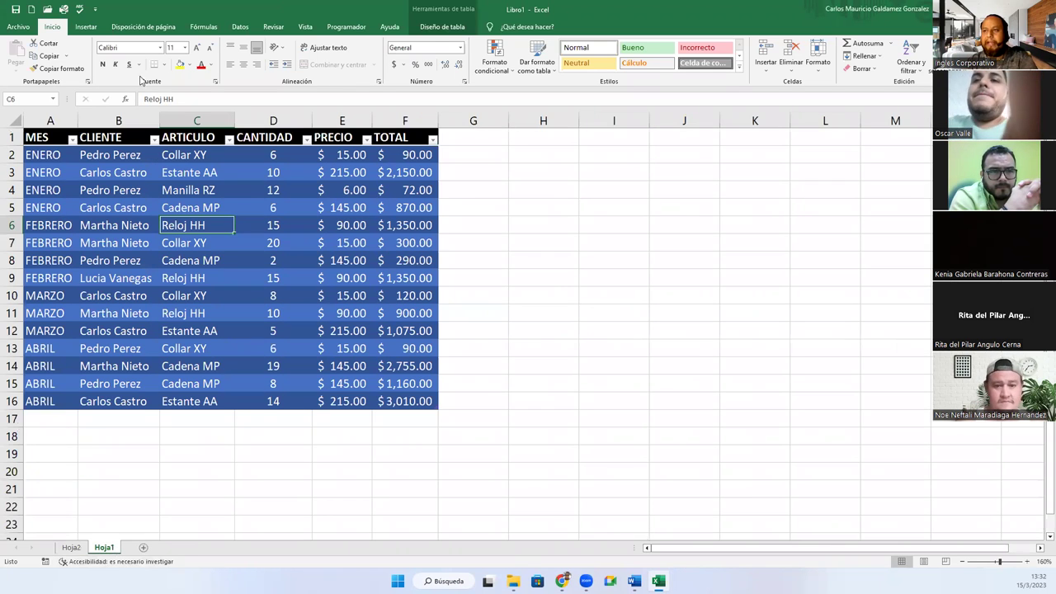
left_click(85, 28)
left_click(64, 57)
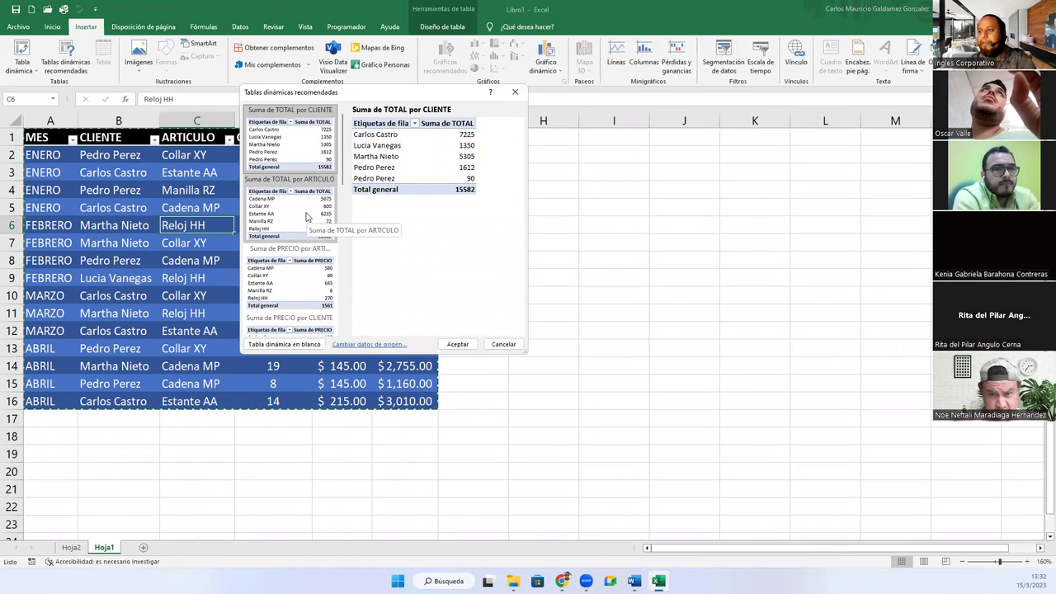
scroll(299, 226, "down", 5)
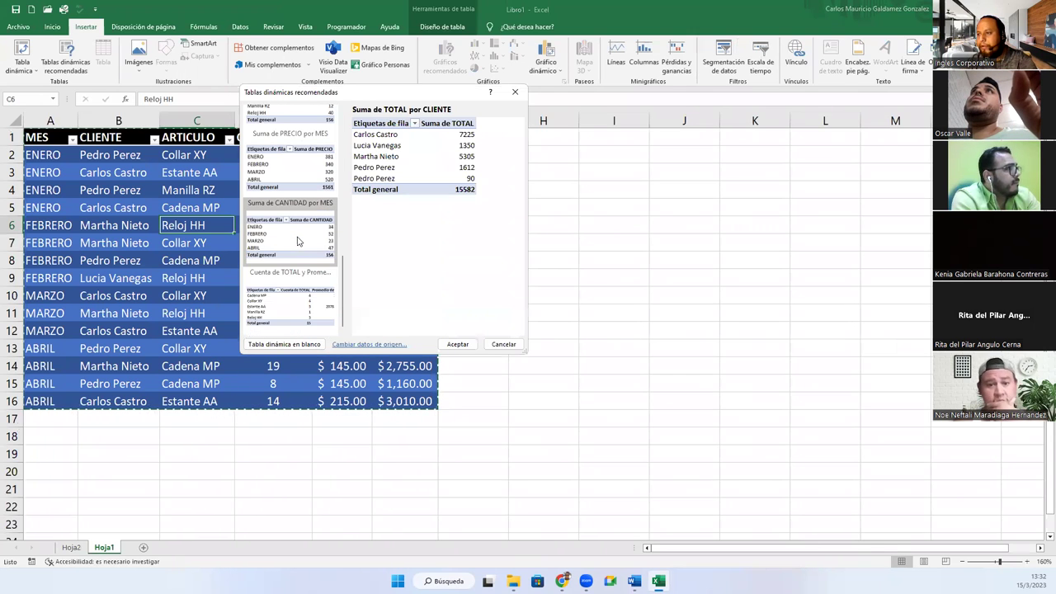
left_click(275, 317)
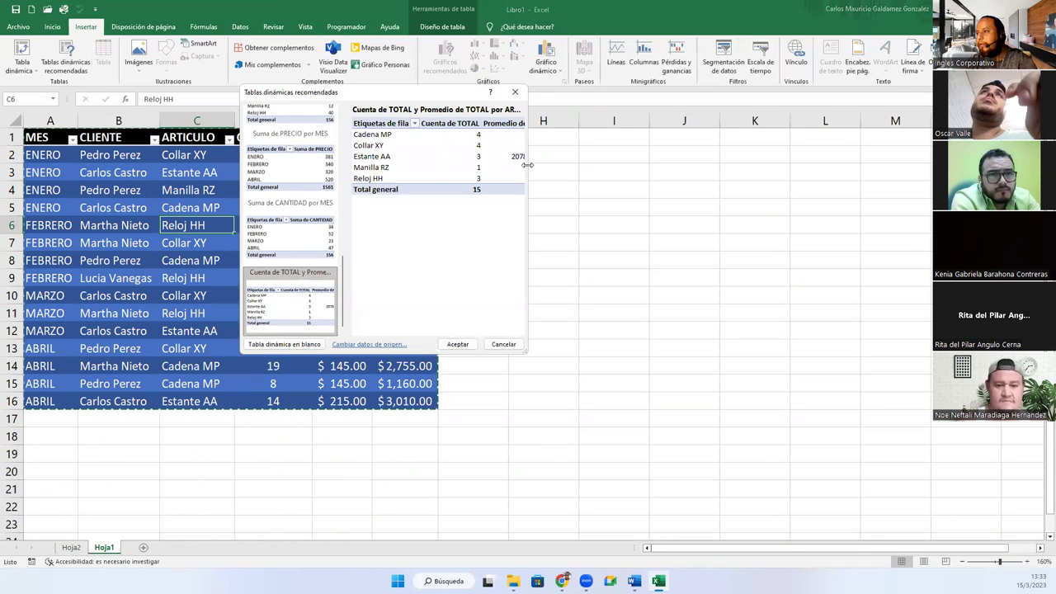
left_click_drag(527, 165, 604, 170)
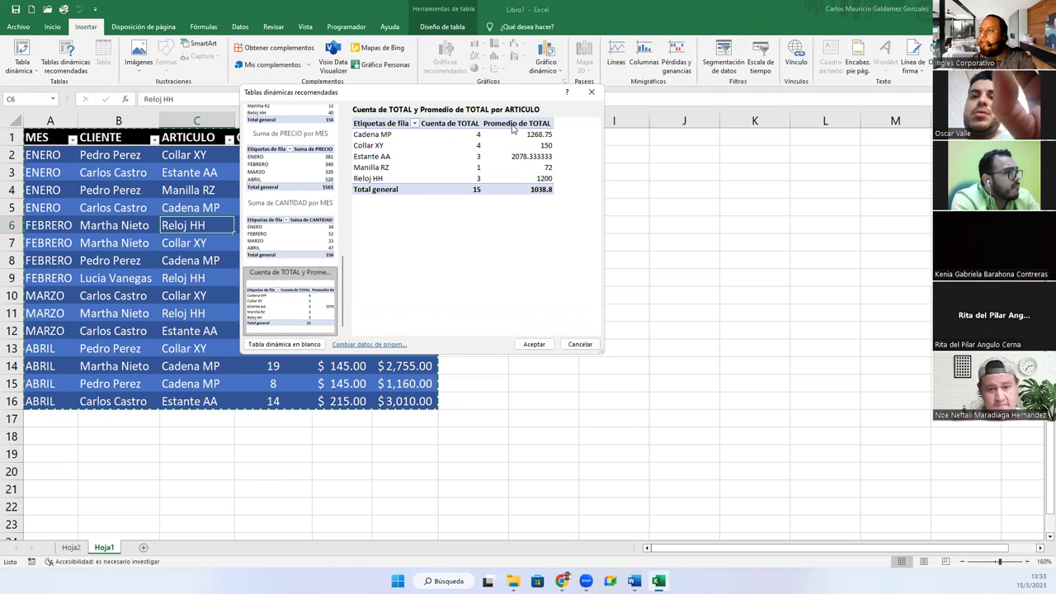
left_click(290, 254)
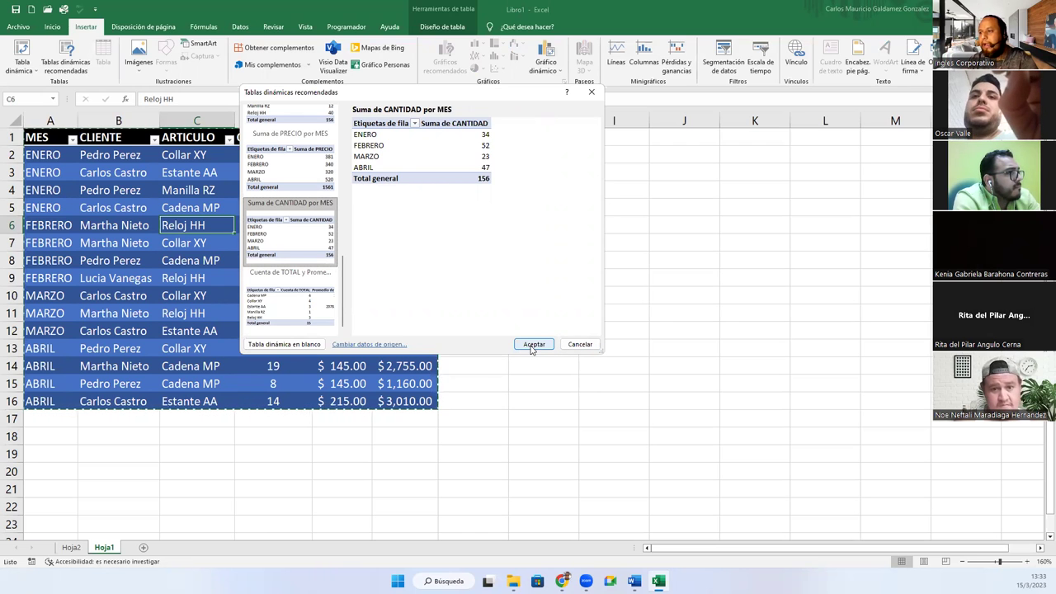
Step: Try to use cell J4 of Hoja2 as the data source for the recommended pivot tables
left_click(369, 344)
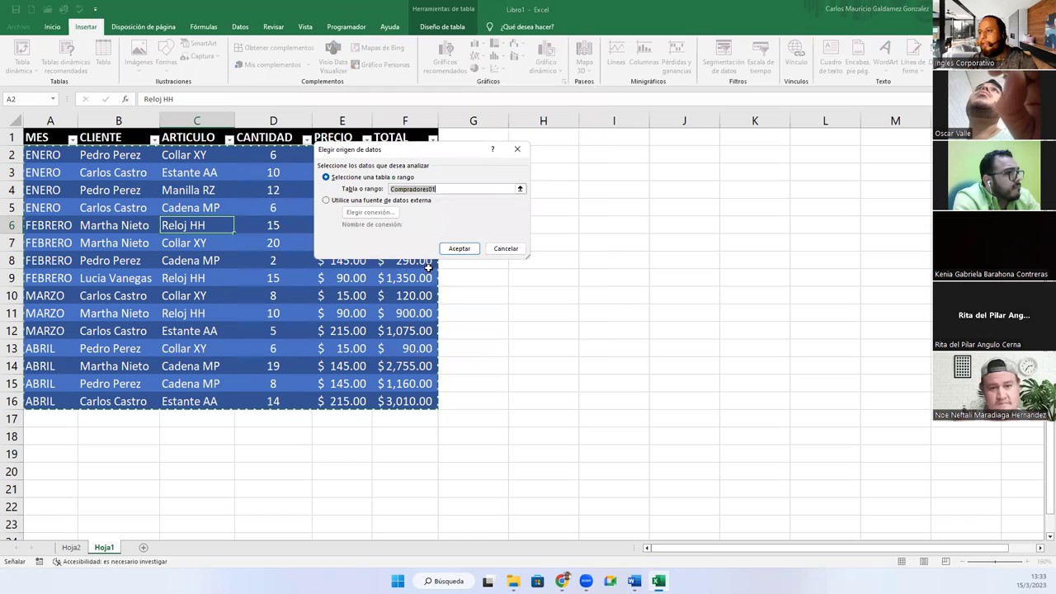
left_click(520, 189)
left_click(71, 548)
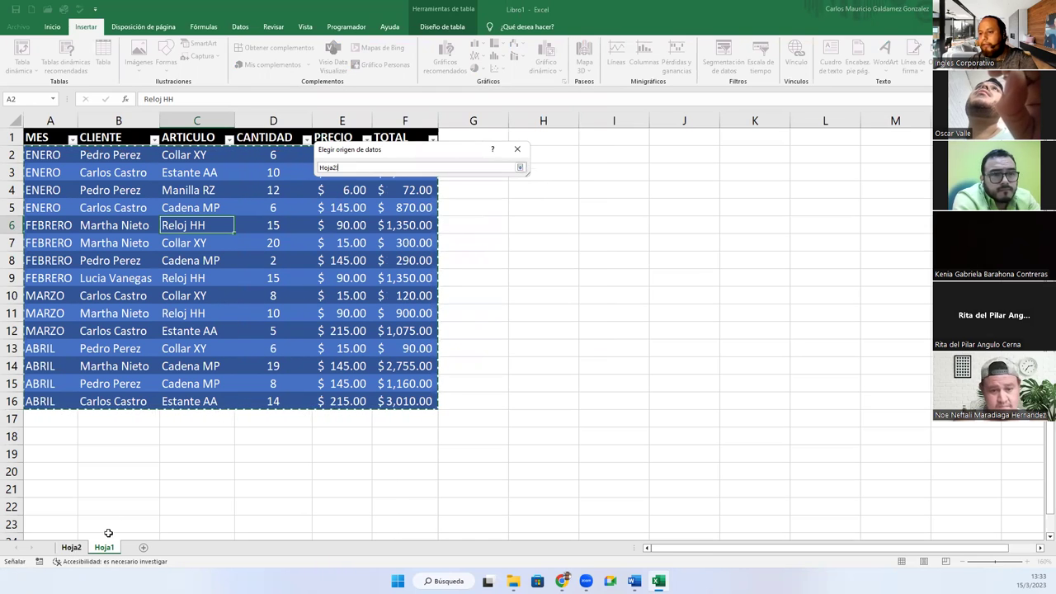
left_click(558, 166)
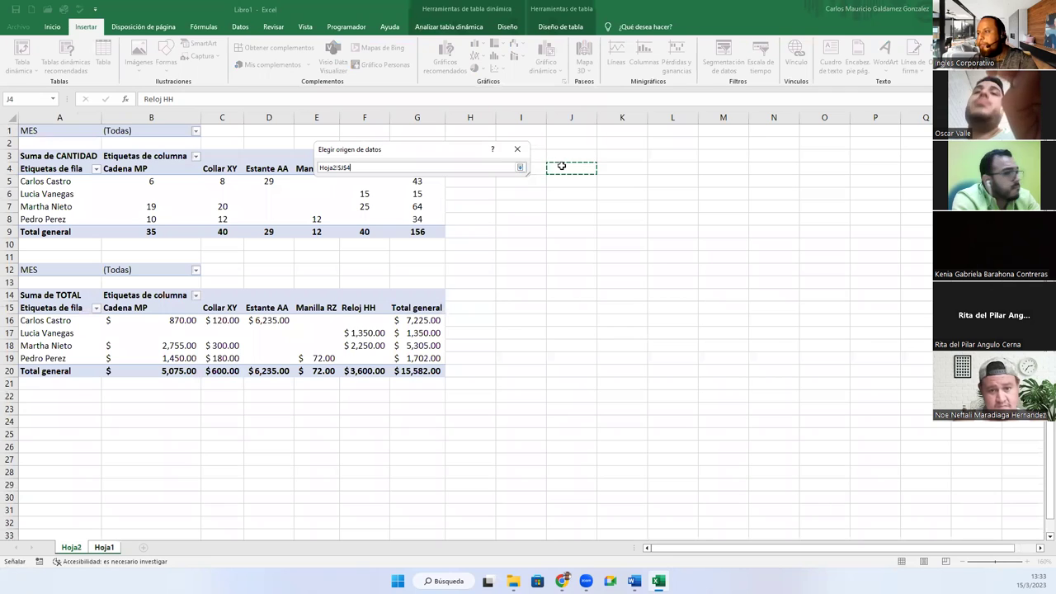
left_click(519, 168)
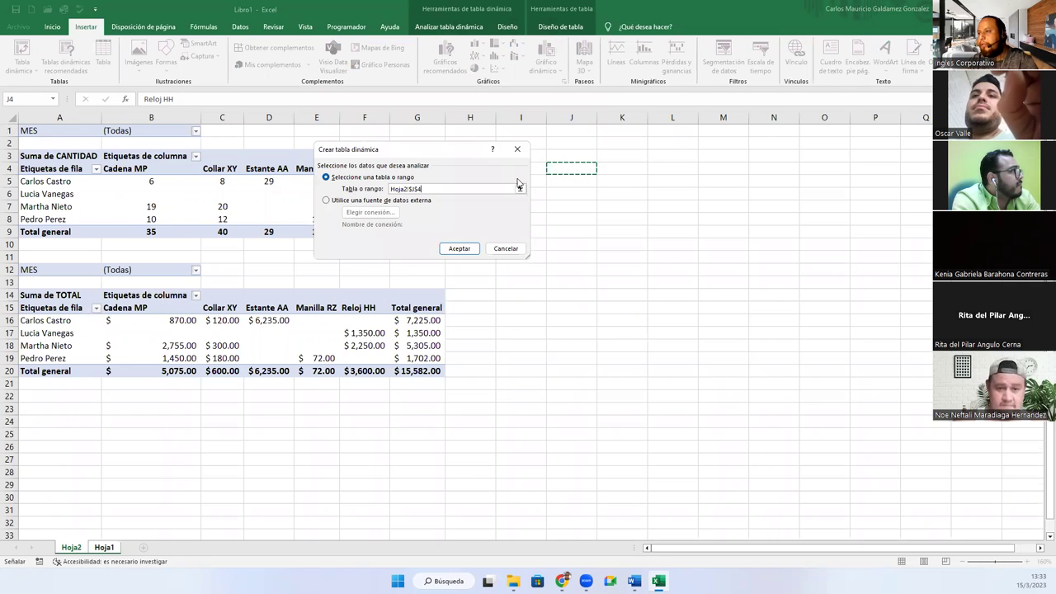
left_click(459, 249)
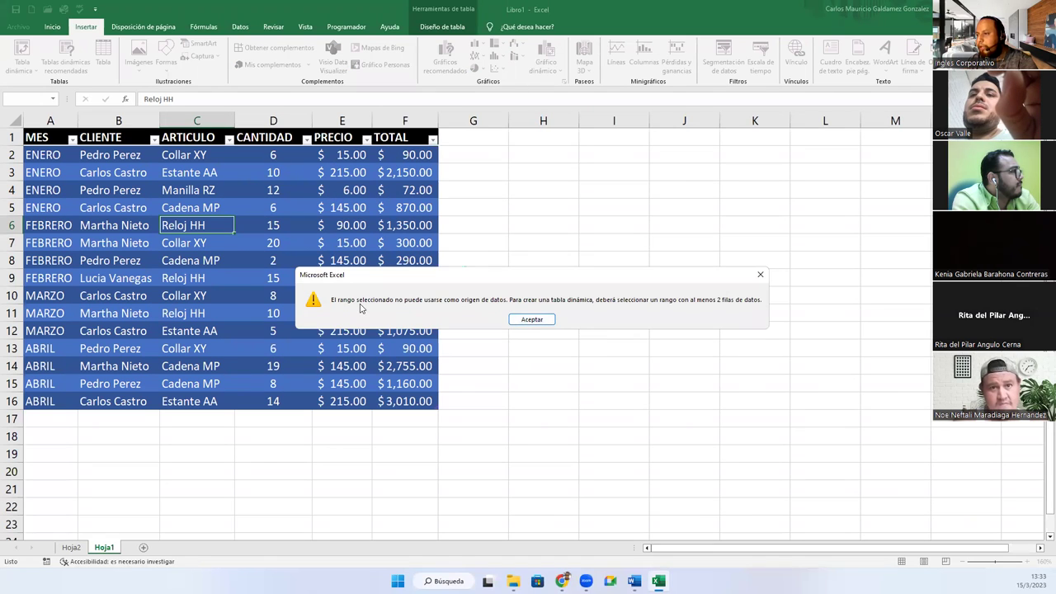
left_click(532, 320)
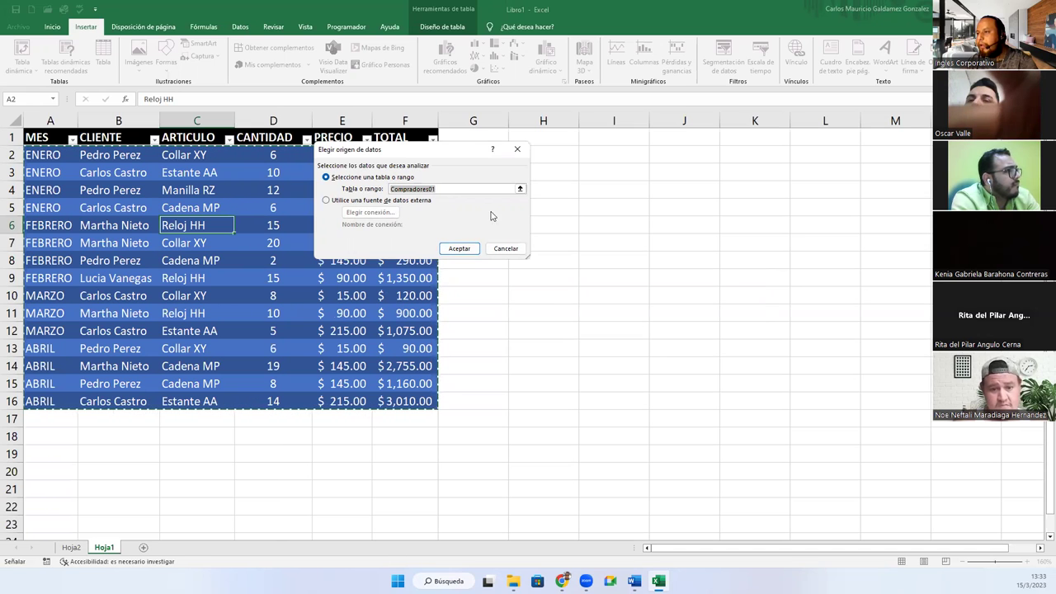
left_click(460, 249)
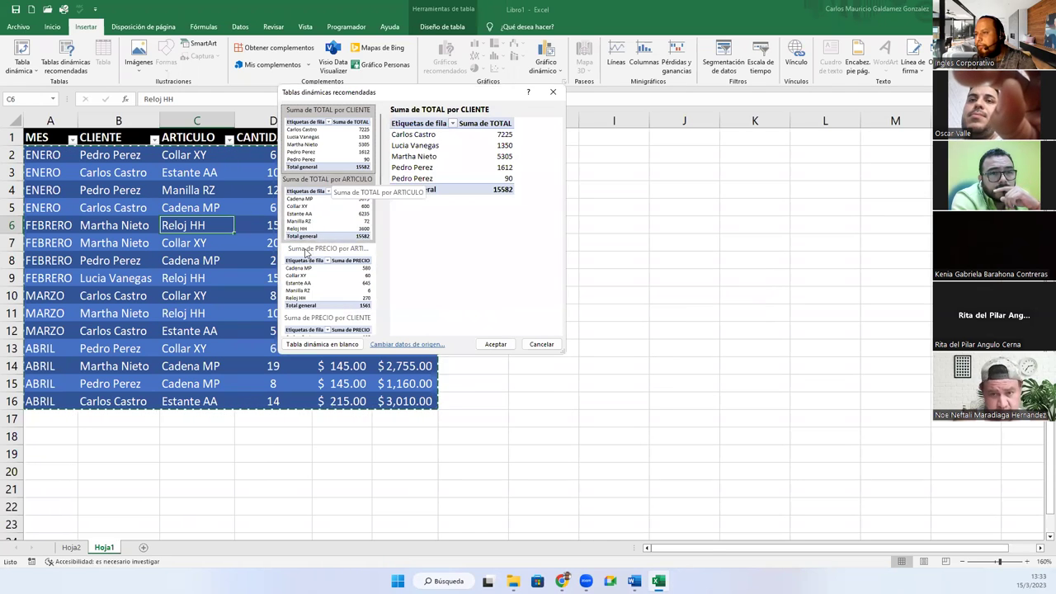
Step: Insert the recommended pivot table Suma de CANTIDAD por MES from the Hoja1 sales table
scroll(328, 299, "down", 5)
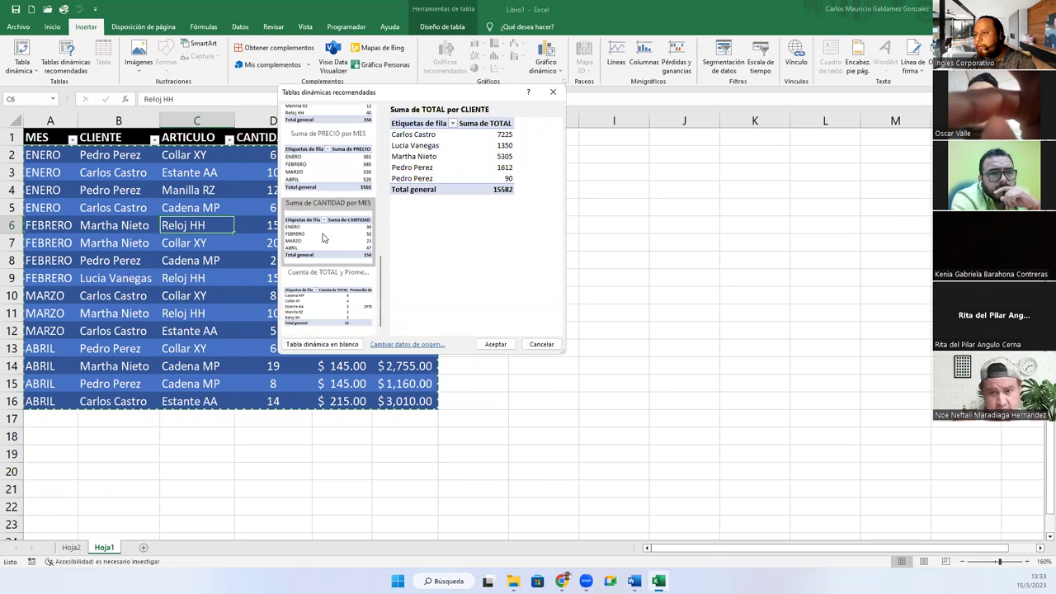
left_click(327, 236)
left_click(495, 344)
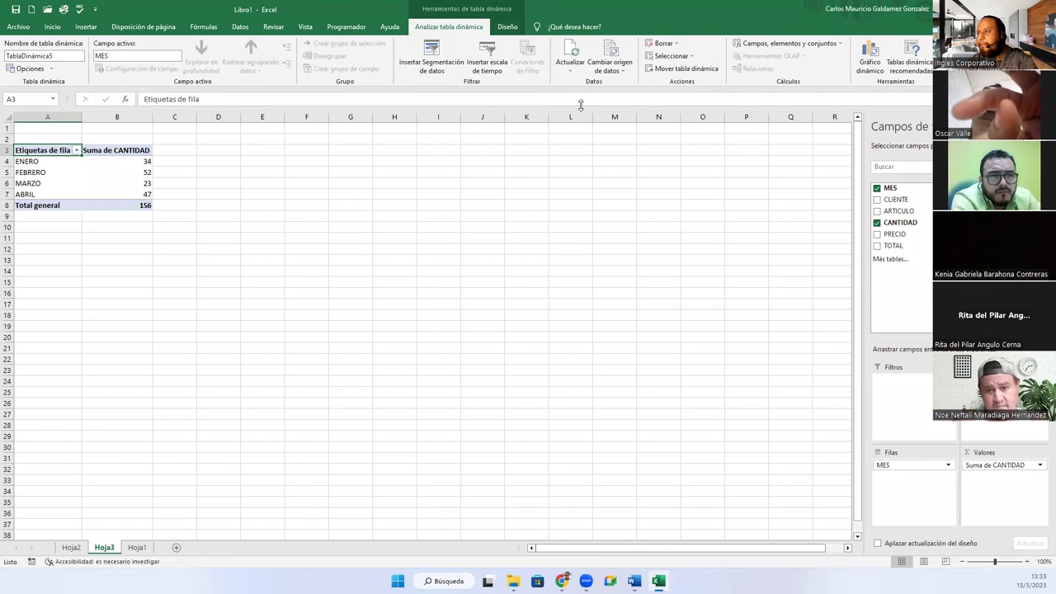
Step: Move the CANTIDAD by MES pivot table to cell I3 of Hoja2 and fit columns I and J to their contents
left_click(683, 69)
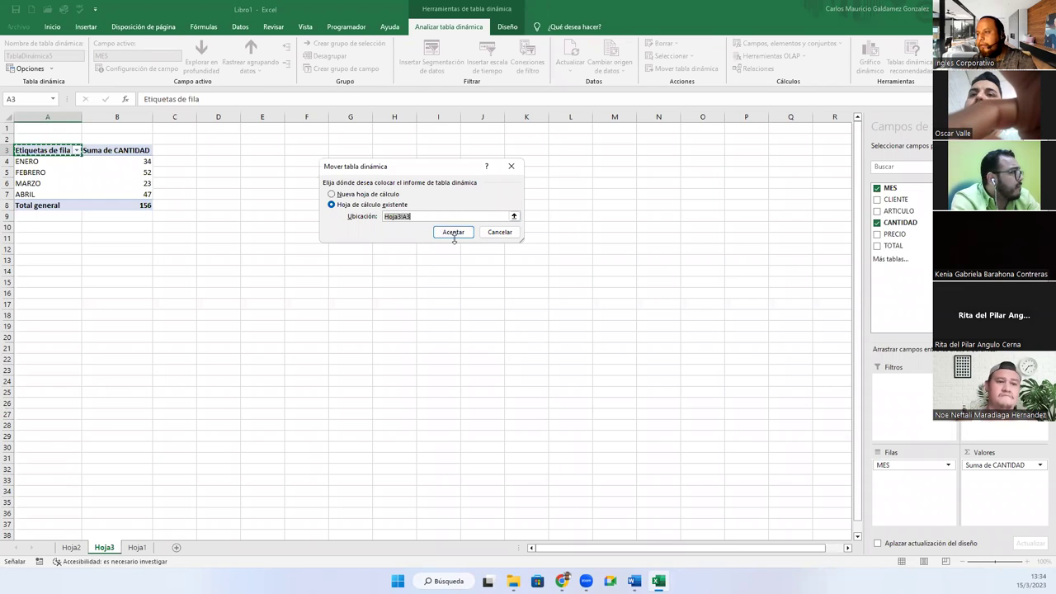
left_click(513, 216)
left_click(70, 546)
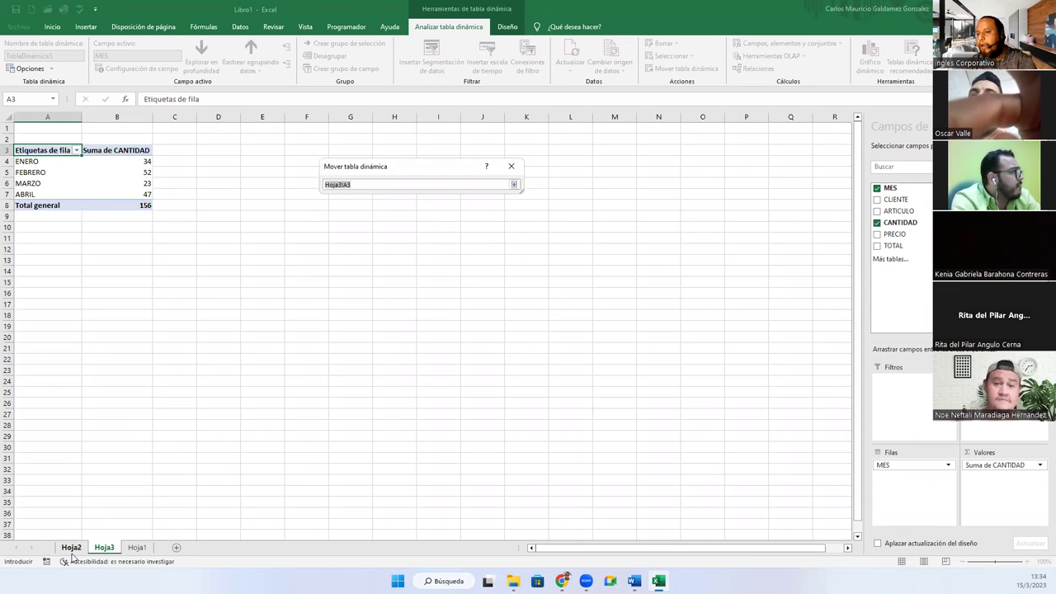
left_click(539, 157)
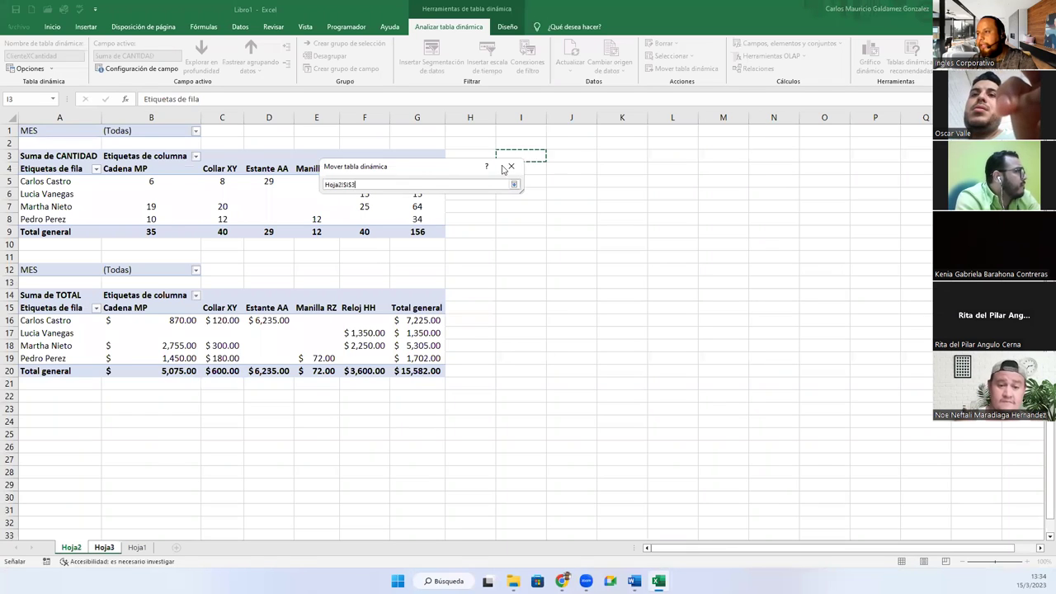
left_click(514, 184)
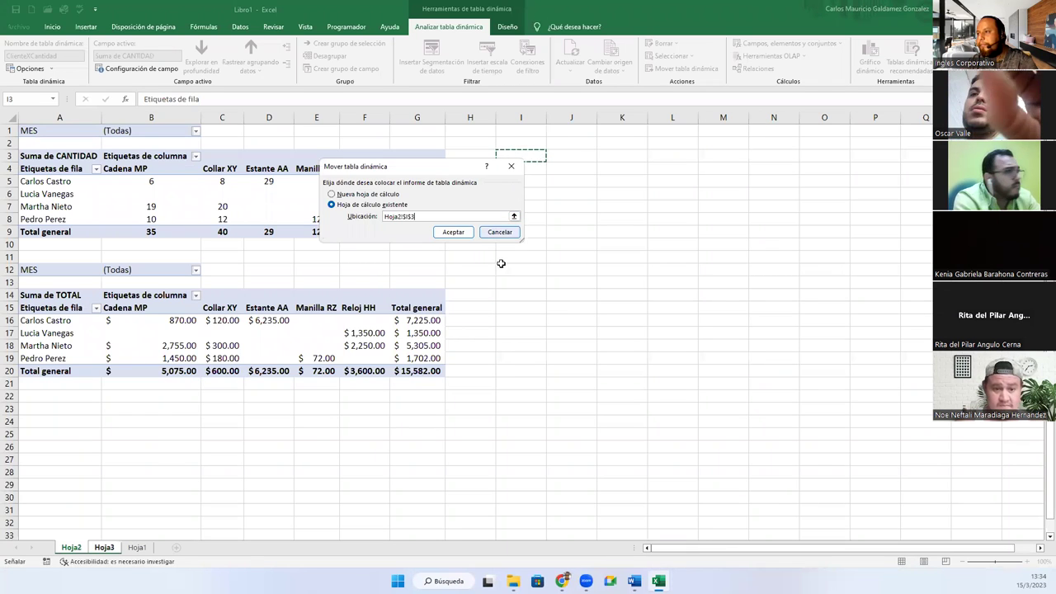
left_click(453, 231)
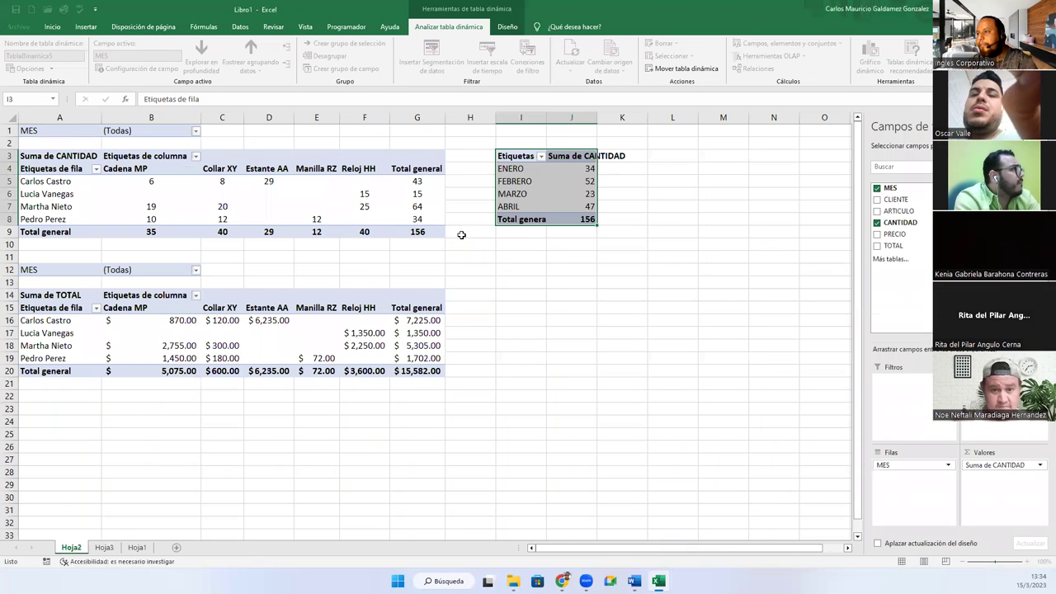
double_click(597, 122)
double_click(547, 117)
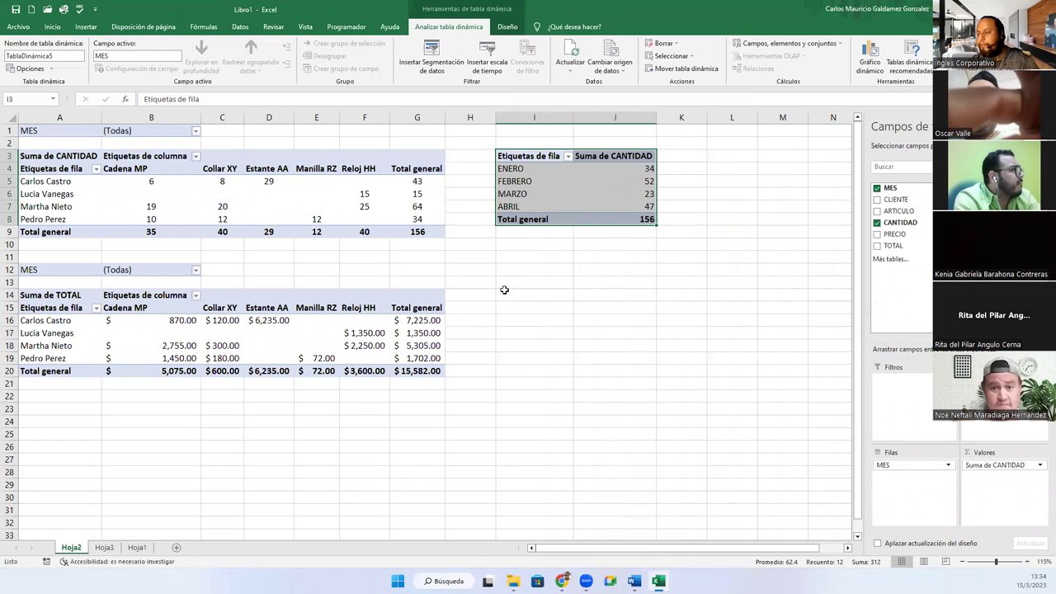
Step: Compare the fields of the client quantity pivot table with those of the month pivot table on Hoja2
left_click_drag(533, 205, 528, 169)
left_click(409, 206)
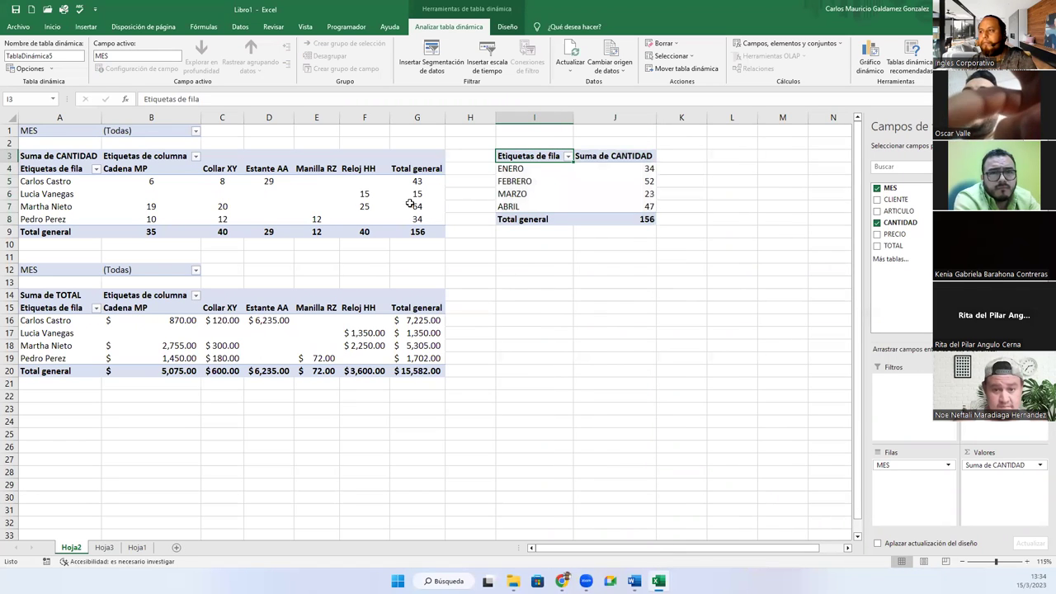
left_click(329, 206)
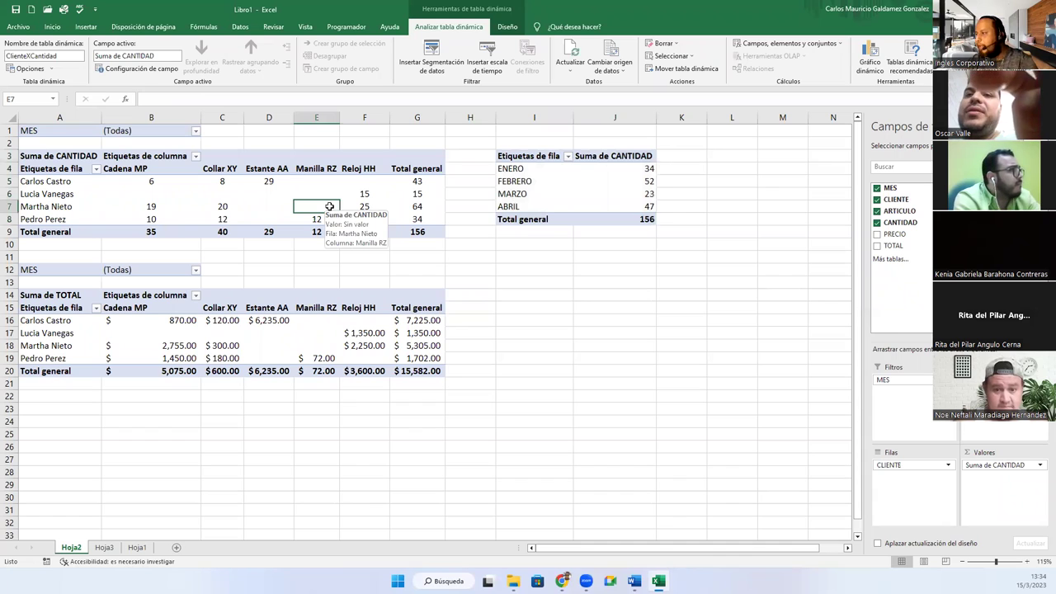
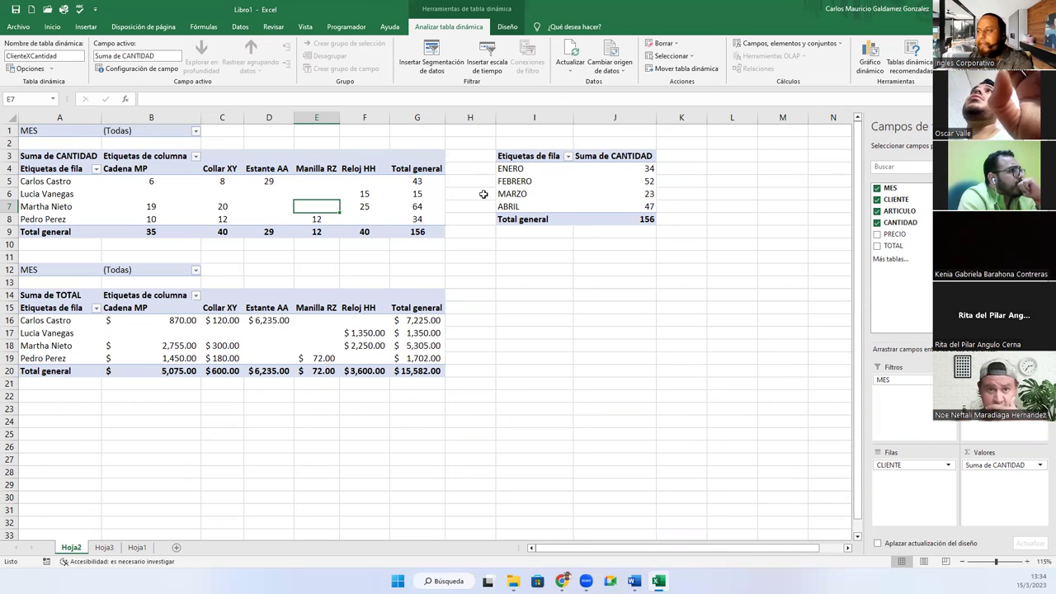
left_click(545, 189)
left_click(529, 156)
left_click(545, 189)
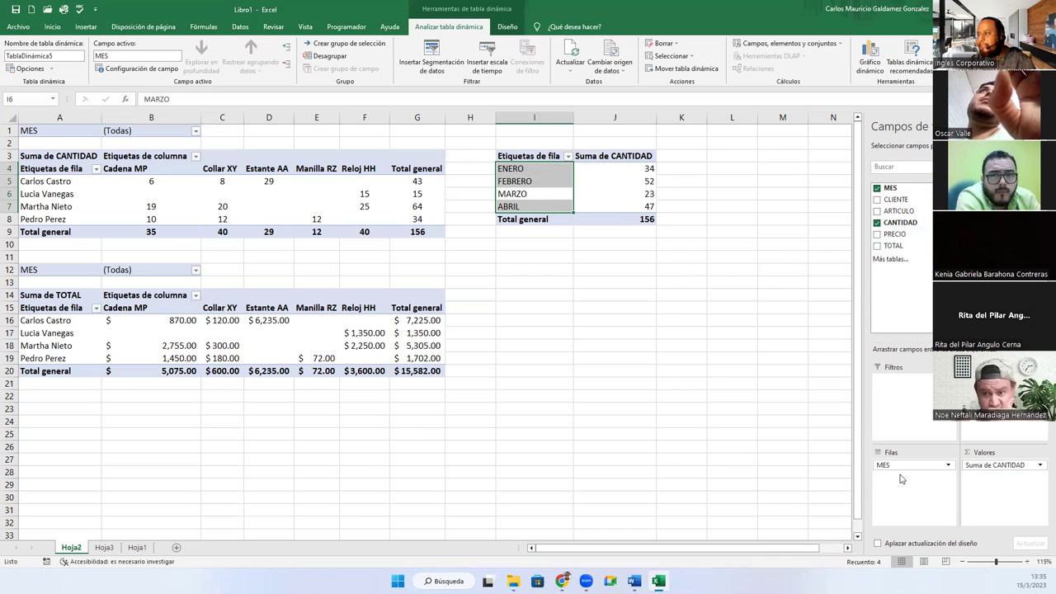
Step: Add the ARTICULO field to the rows beneath MES in the monthly quantity pivot table
left_click_drag(899, 212, 903, 476)
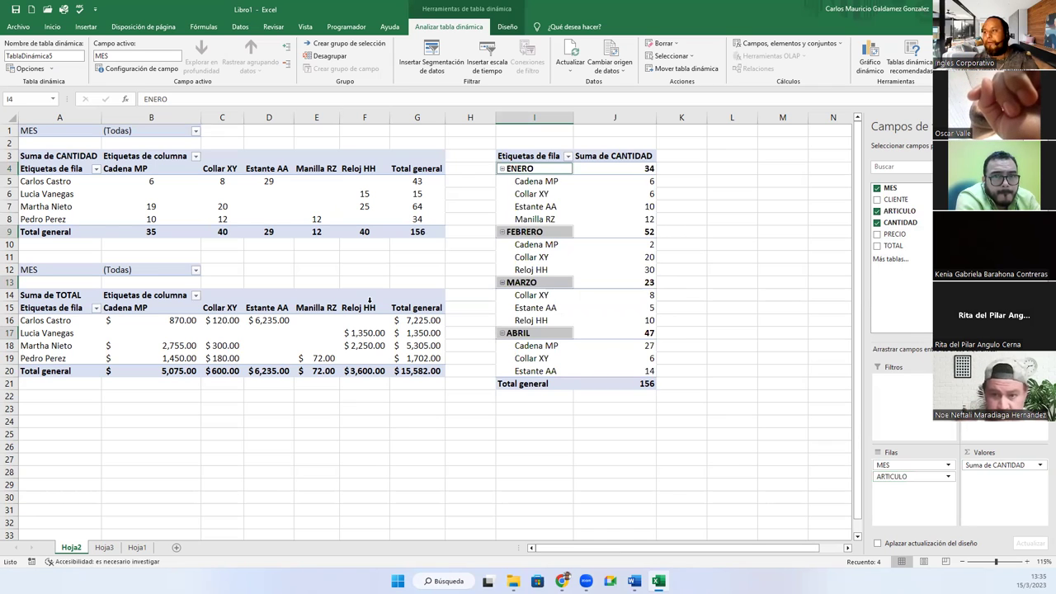
Step: Examine the articles listed under each month and how their quantities make up the monthly subtotals
left_click(534, 169)
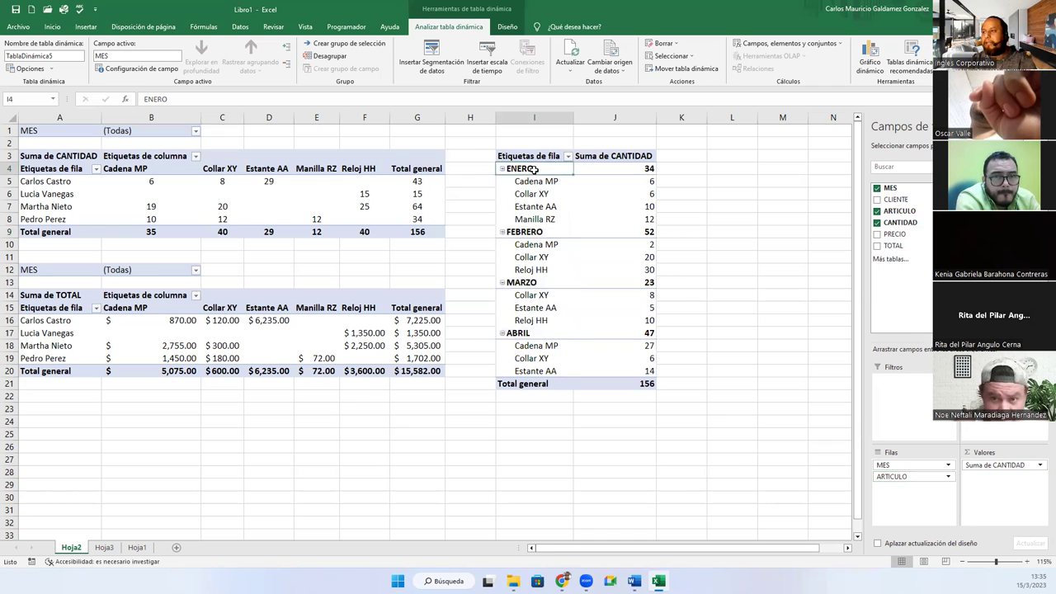
left_click_drag(530, 182, 533, 219)
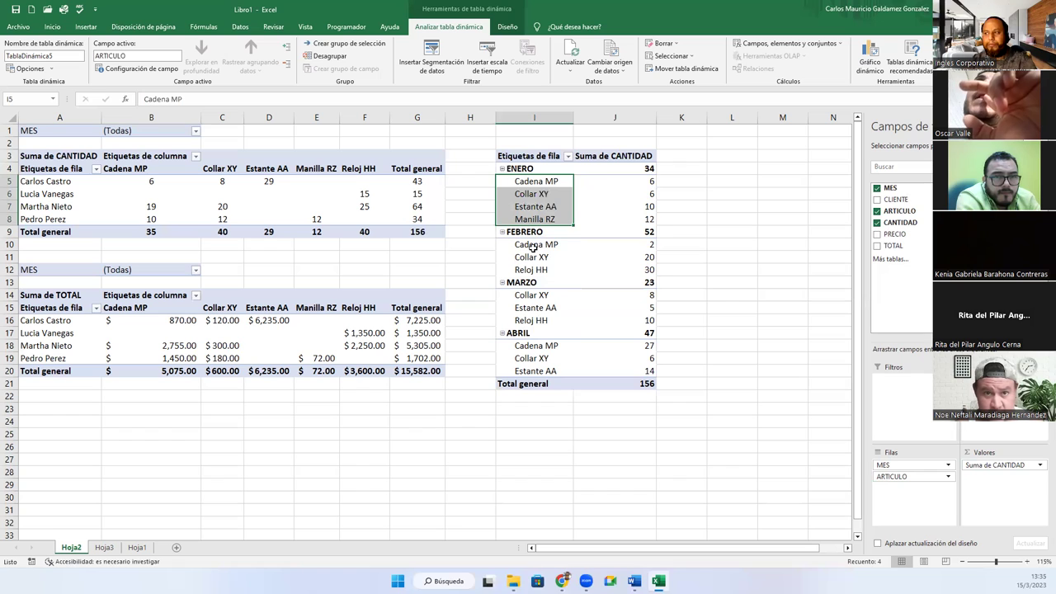
left_click_drag(532, 246, 539, 370)
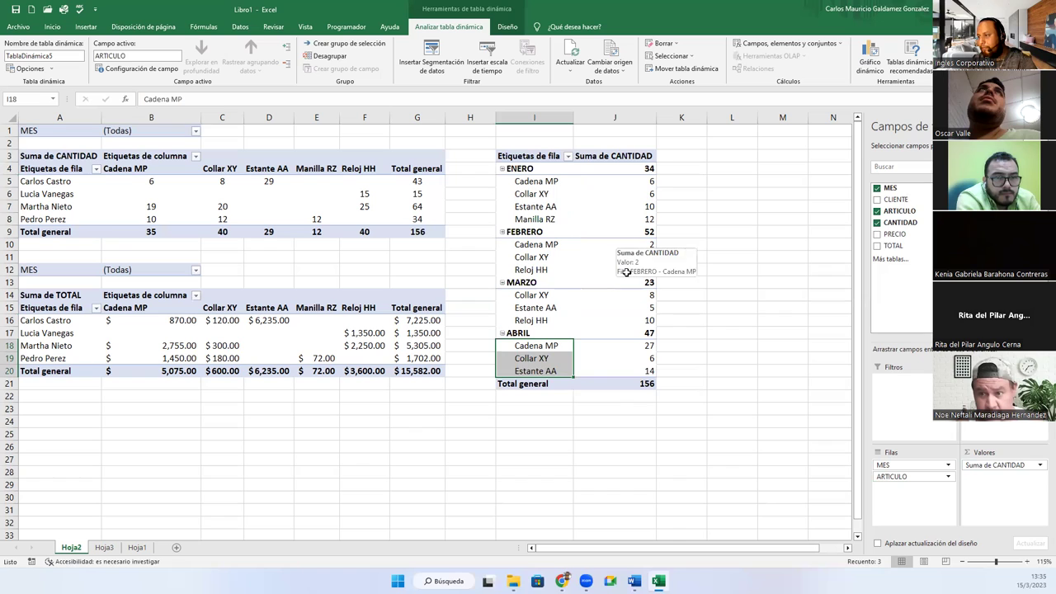
left_click(639, 333)
left_click(627, 283)
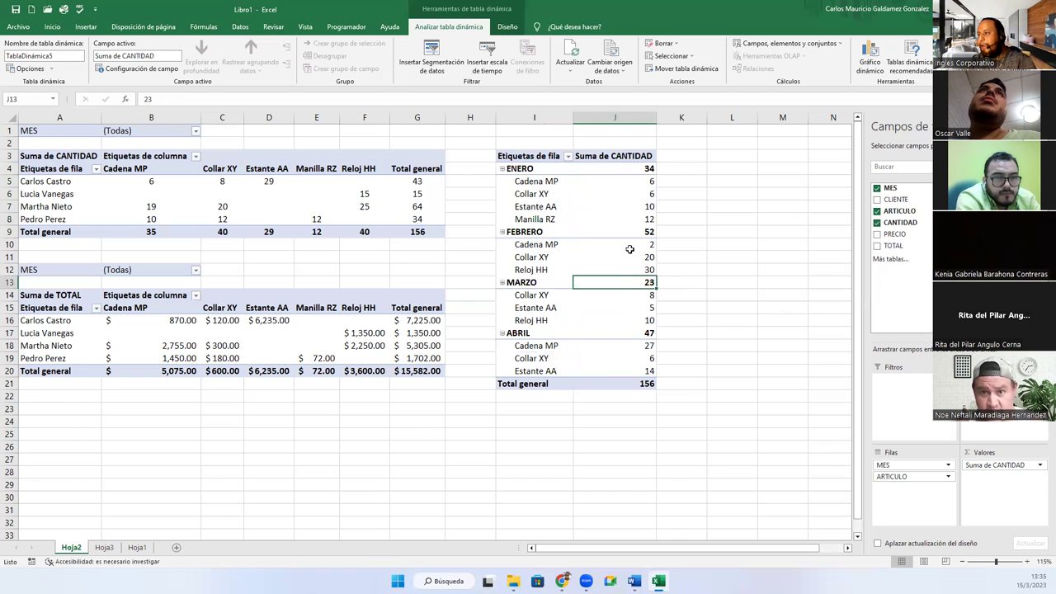
left_click(628, 232)
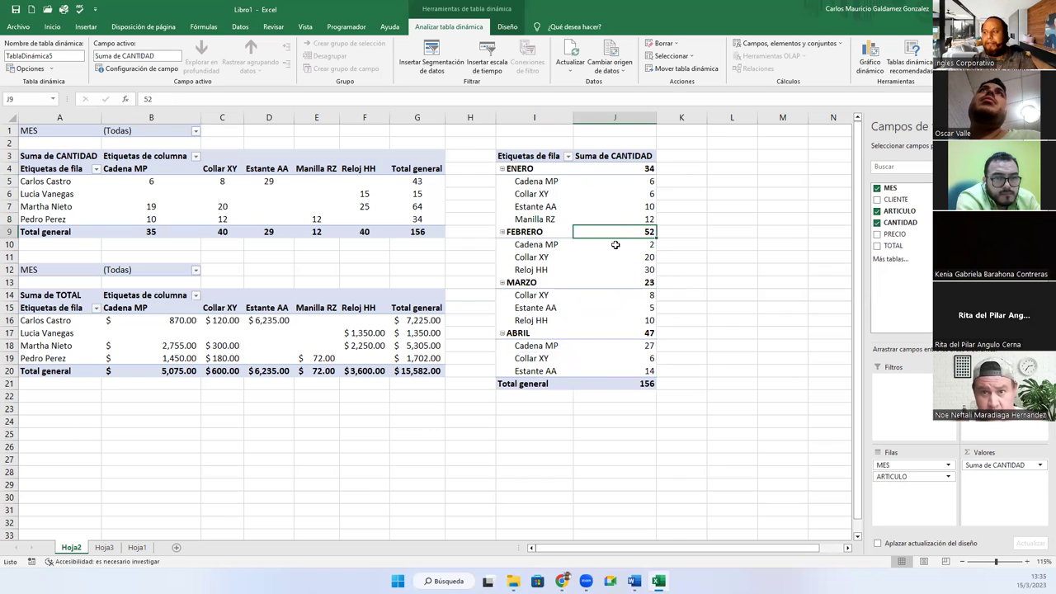
left_click_drag(629, 273, 625, 246)
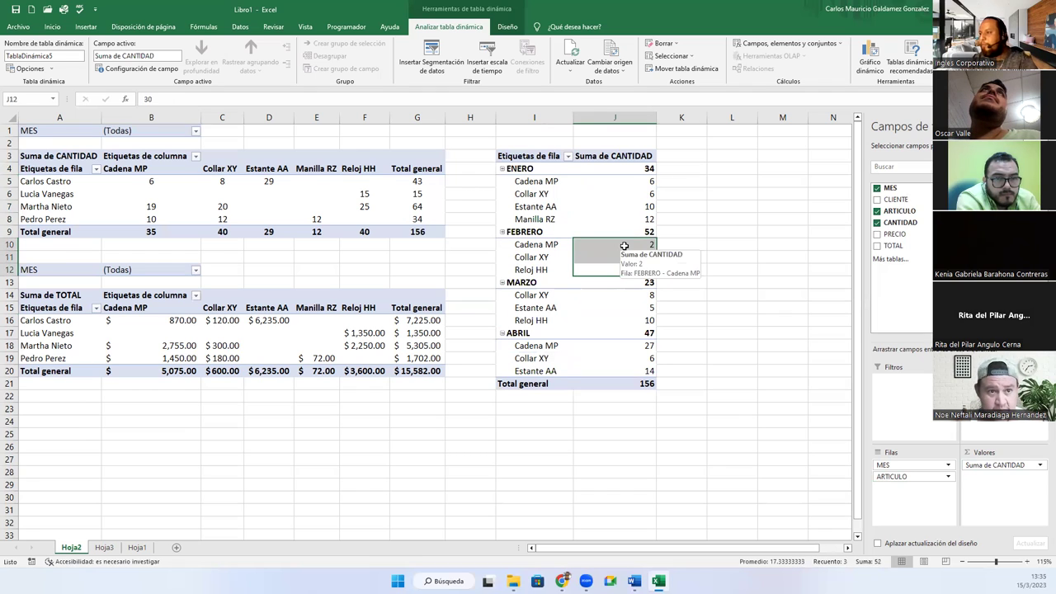
left_click(612, 207)
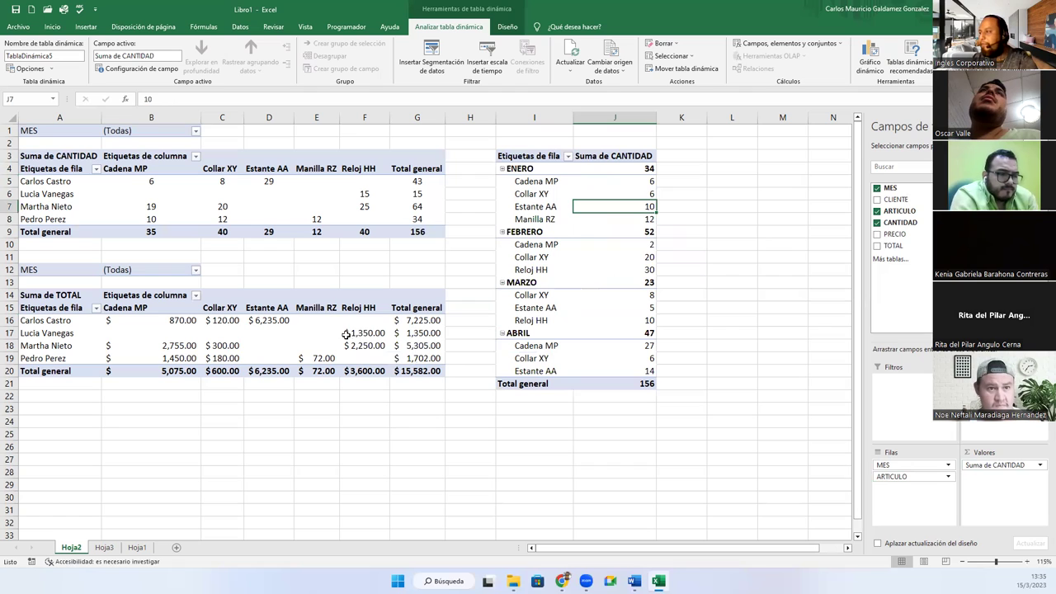
Step: Add TOTAL as a second value field in the monthly pivot table and format its values, including the grand total, as dollar accounting amounts
left_click_drag(893, 246, 976, 484)
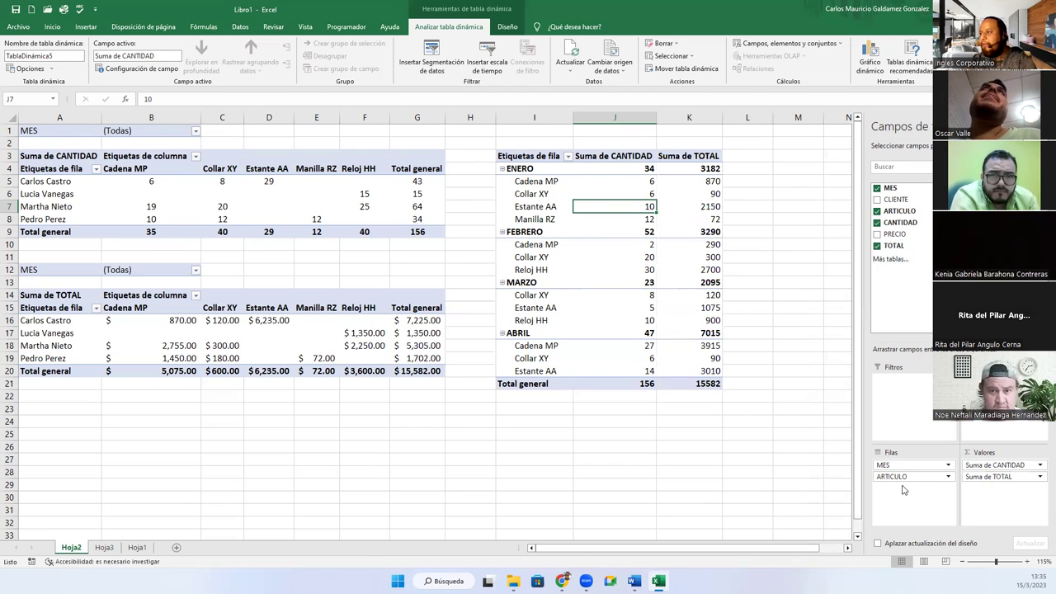
left_click_drag(691, 167, 685, 384)
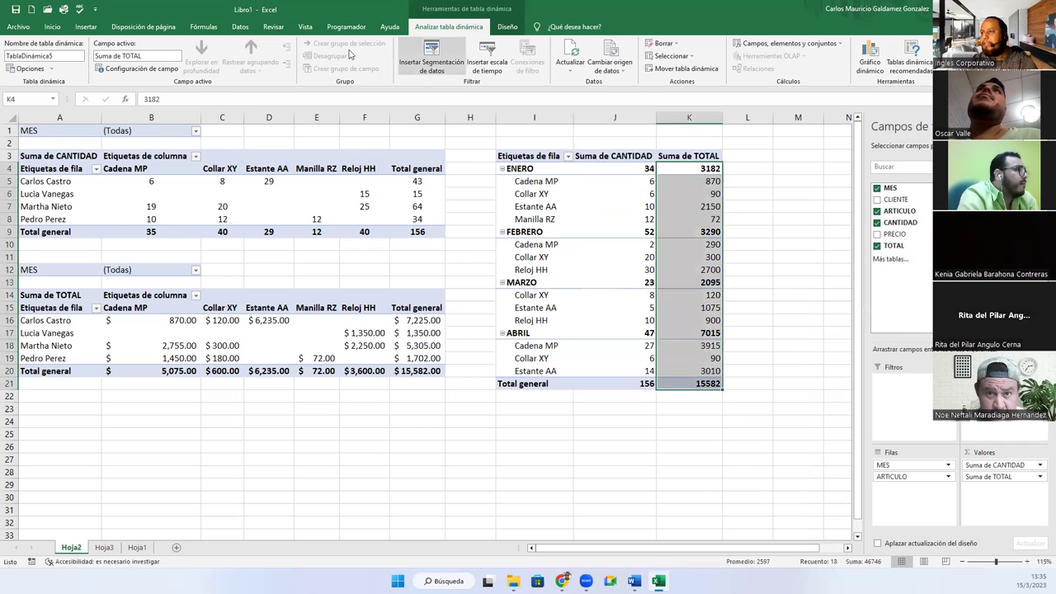
left_click(62, 27)
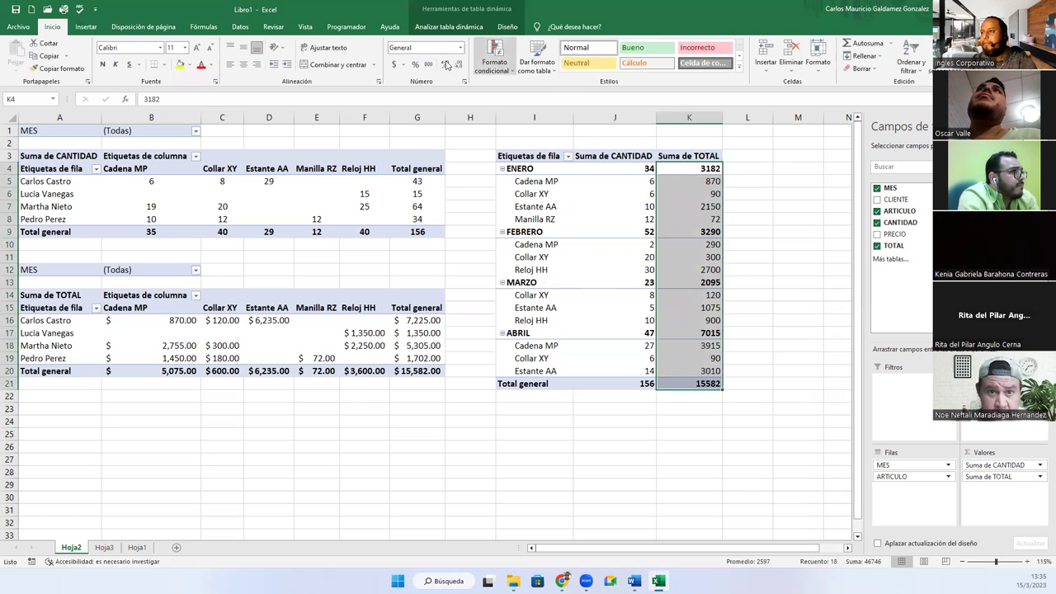
left_click(394, 63)
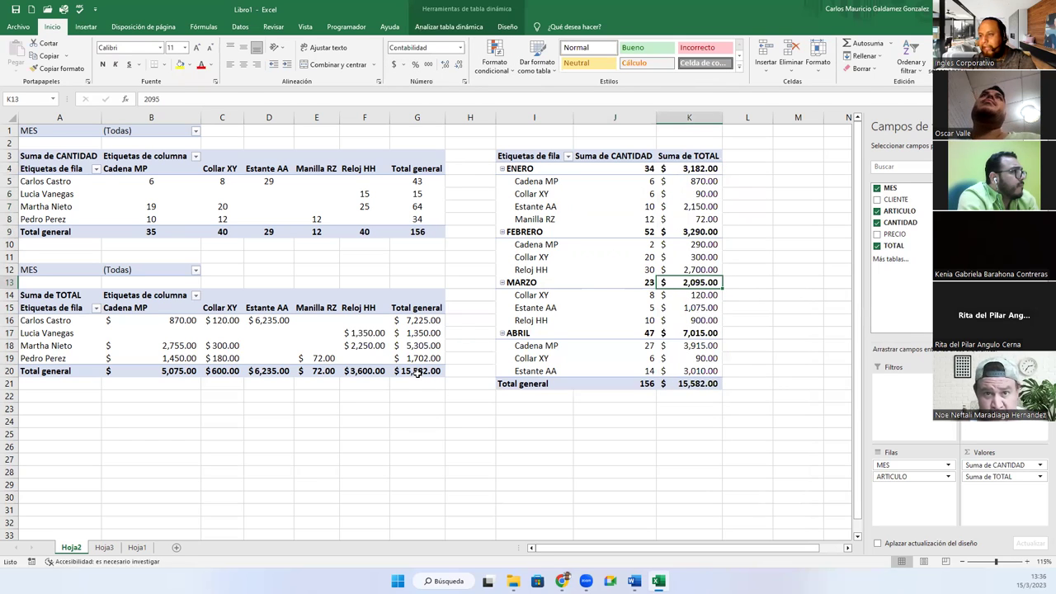
Step: Compare the grand totals, client and article labels, and monthly figures across the three pivot tables on Hoja2
left_click(416, 373)
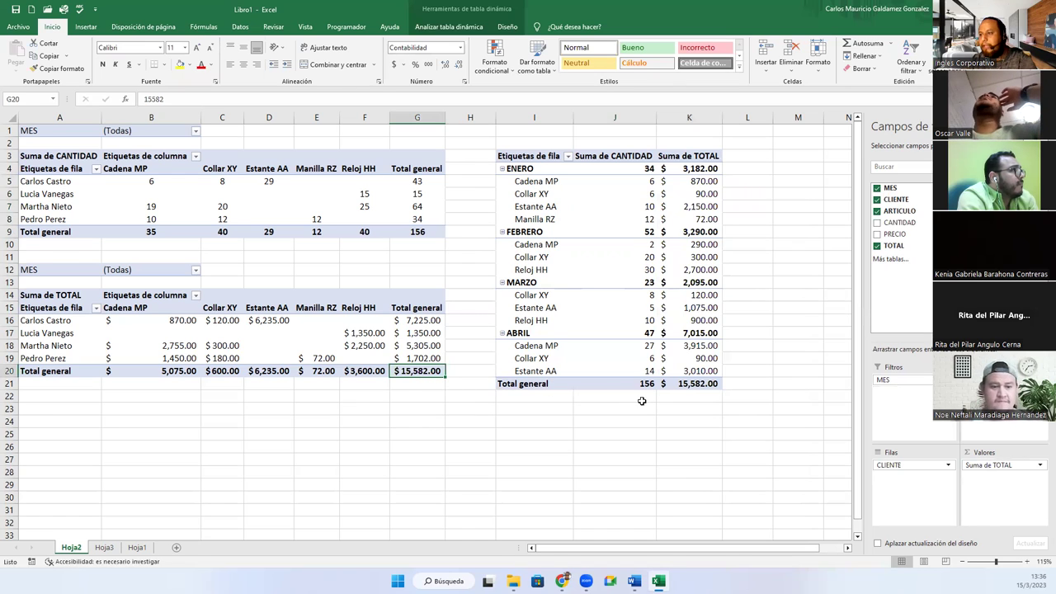
left_click(701, 386)
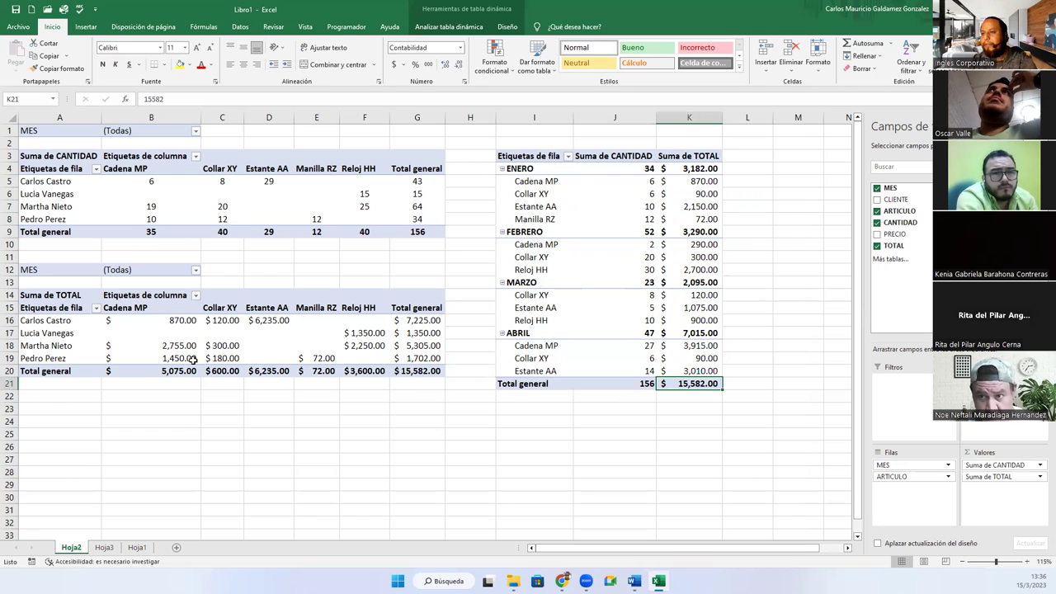
left_click(520, 168)
left_click(537, 206)
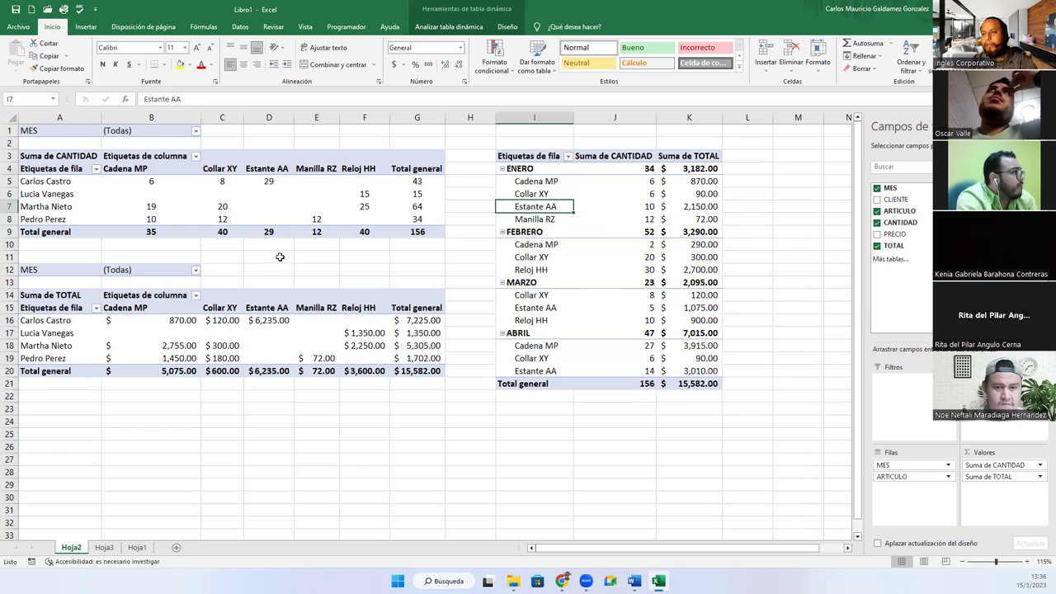
left_click(69, 335)
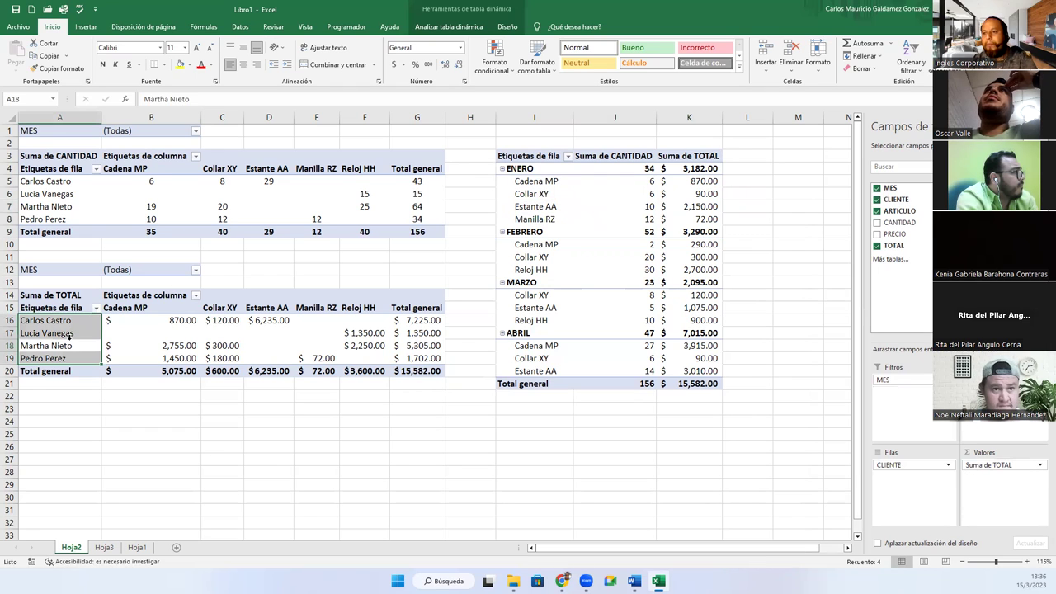
left_click(52, 339)
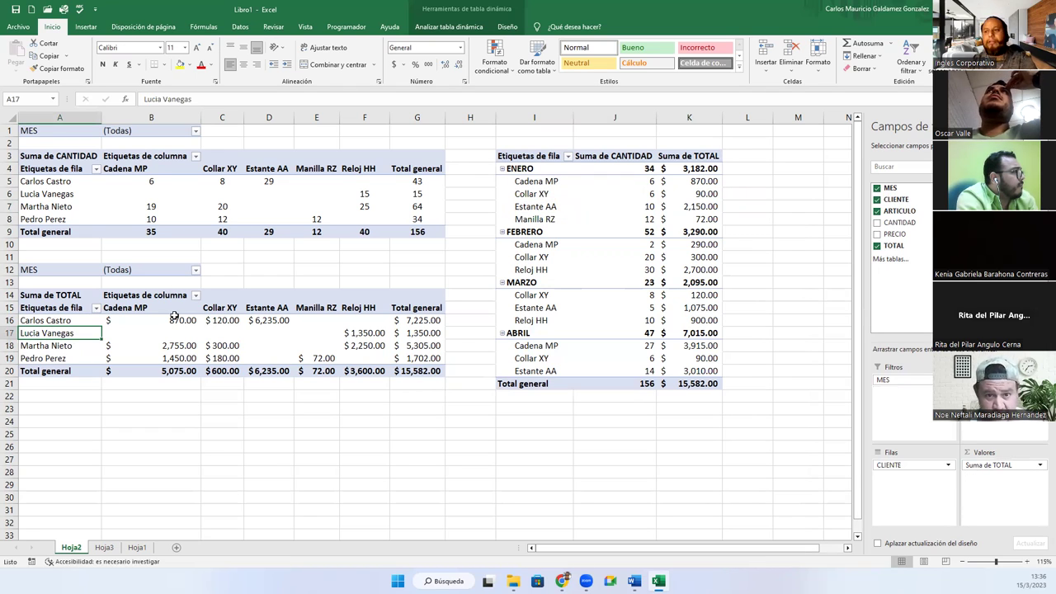
left_click(64, 195)
left_click(64, 195)
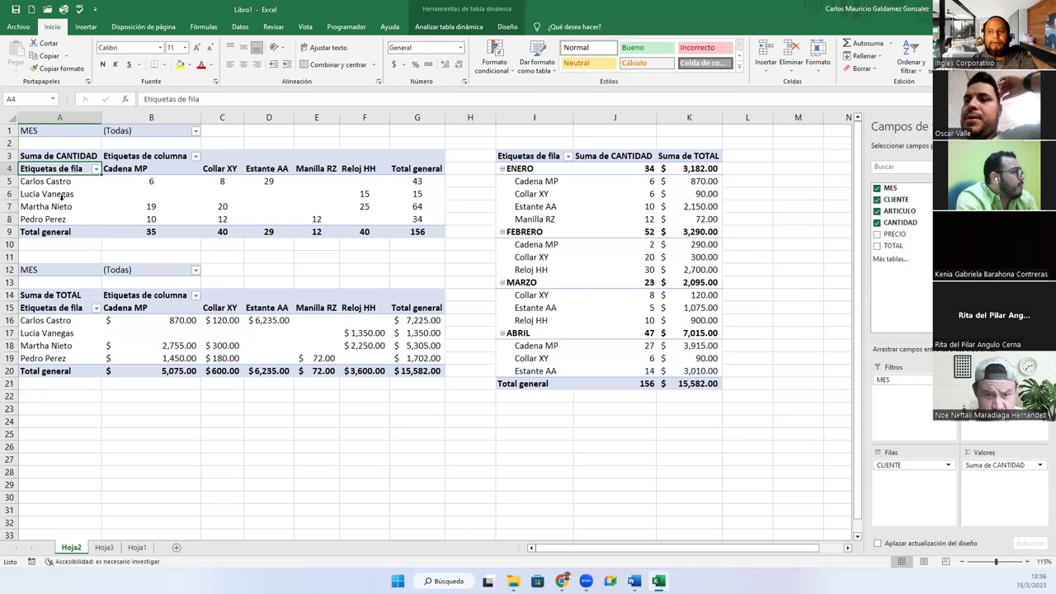
left_click(153, 170)
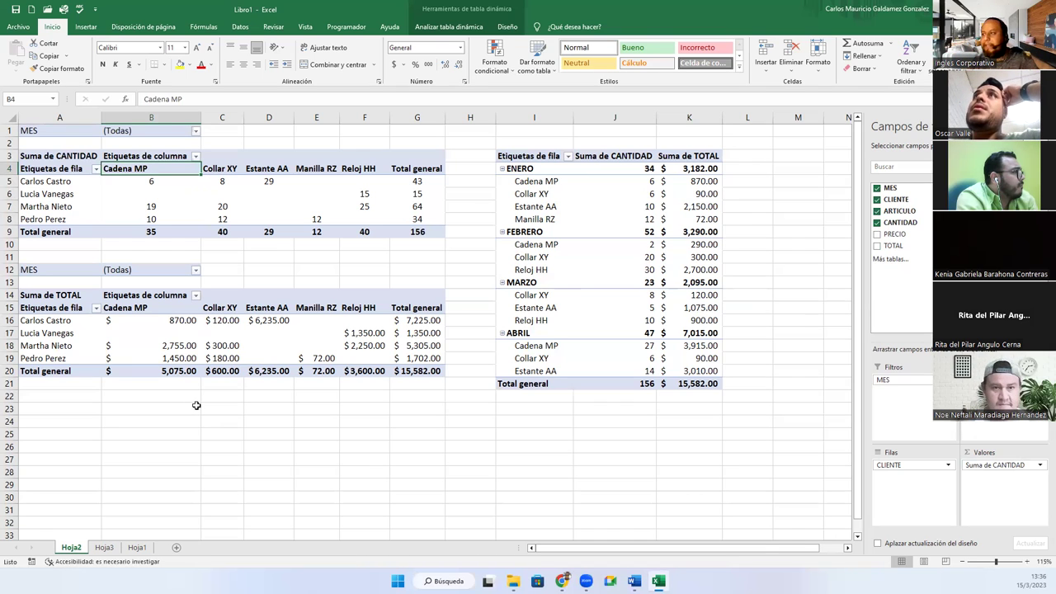
left_click(597, 232)
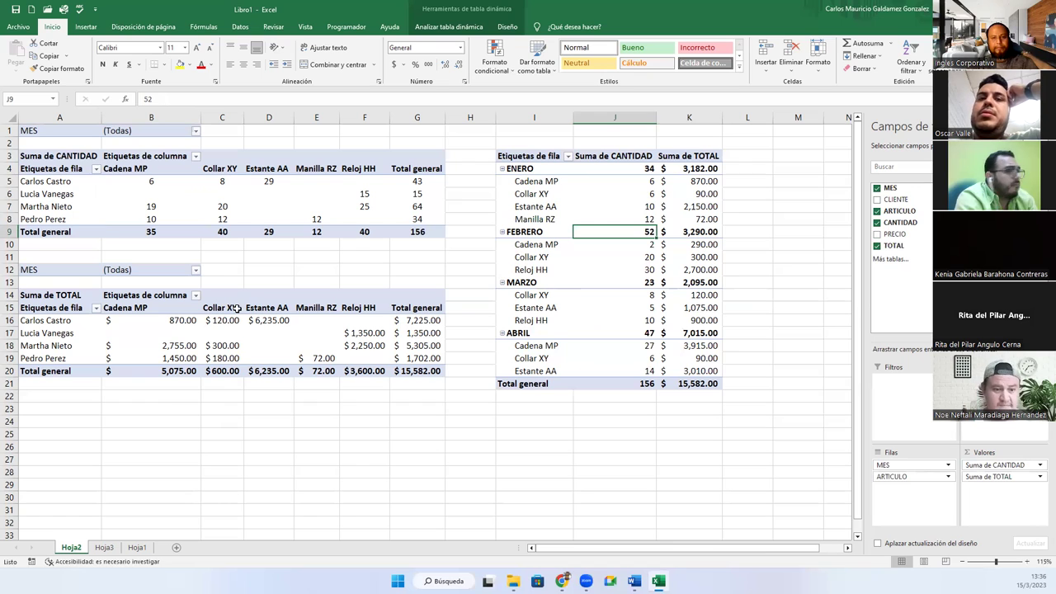
left_click(576, 270)
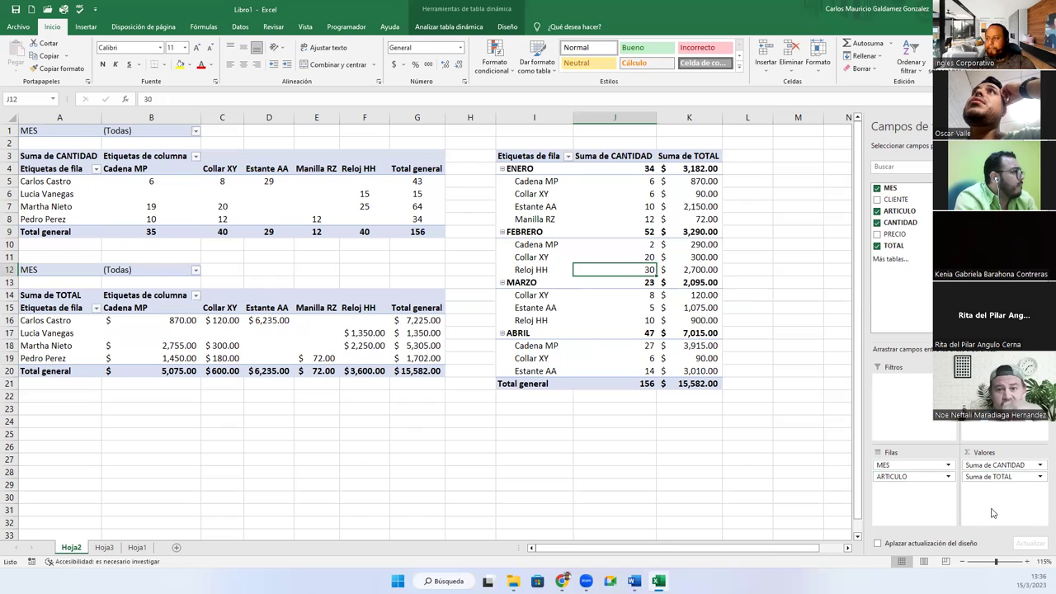
left_click(632, 307)
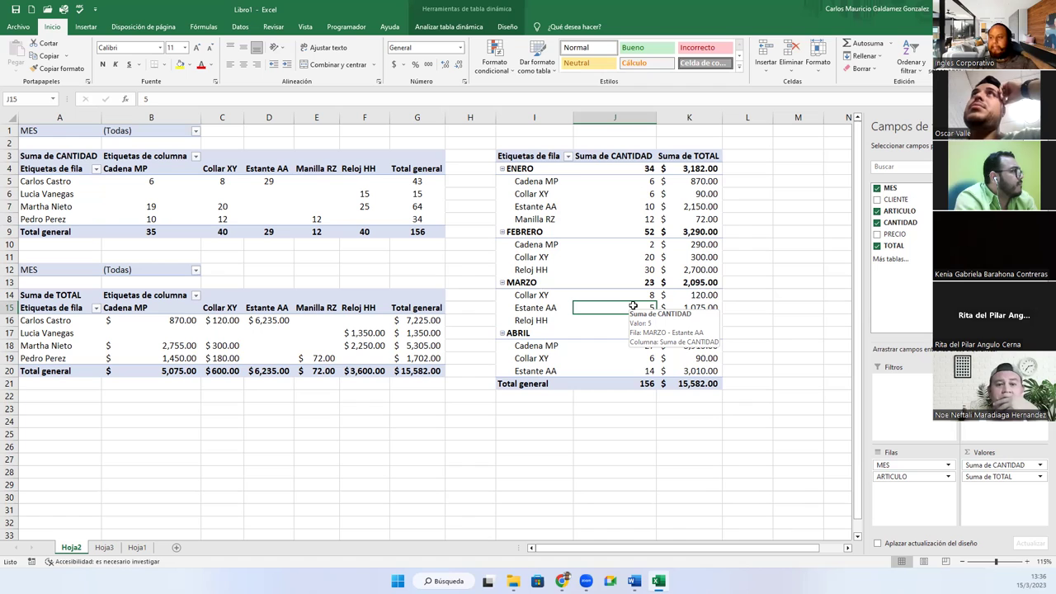
Step: Center the Suma de CANTIDAD values in the monthly pivot table, including the grand total
left_click_drag(608, 166, 614, 372)
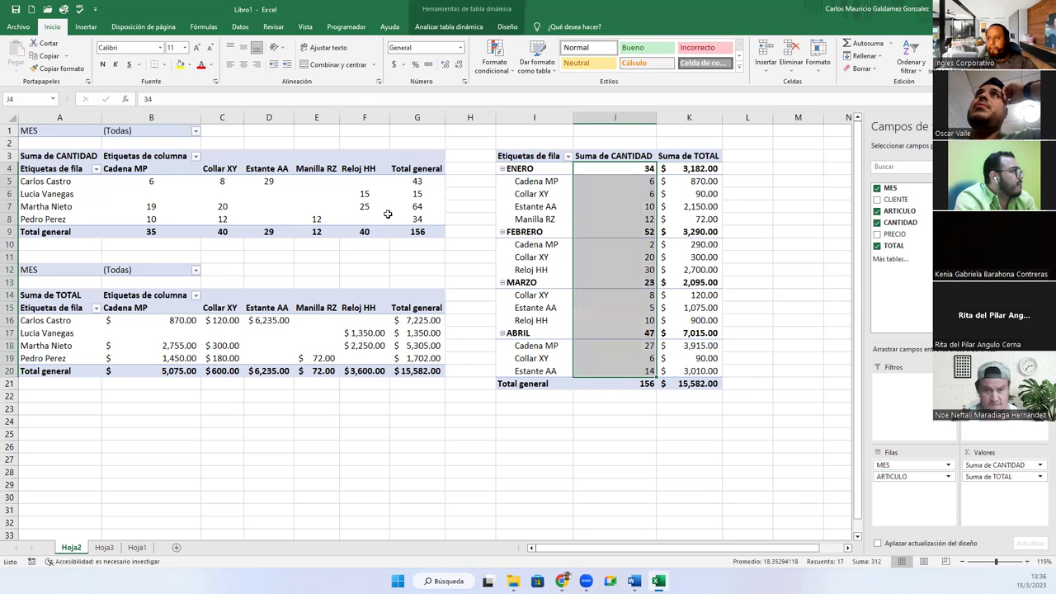
left_click(610, 384, "ctrl")
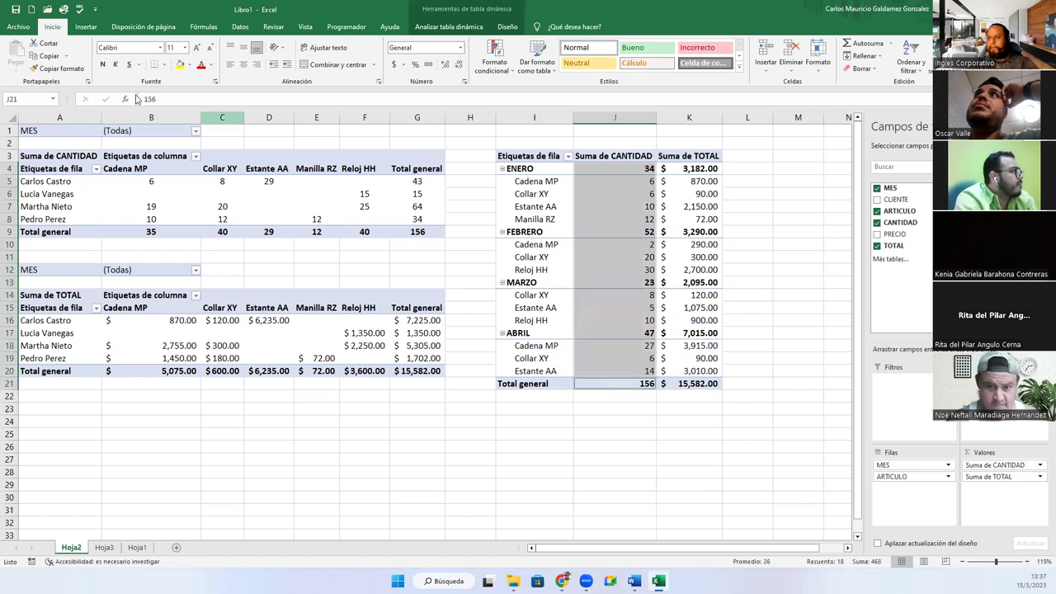
left_click(243, 63)
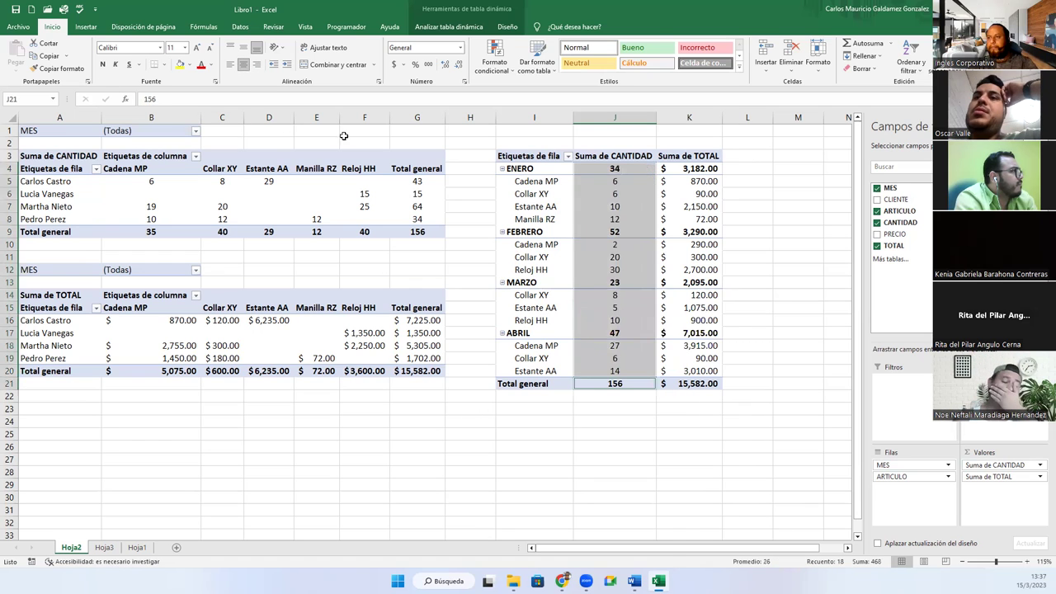
left_click(598, 292)
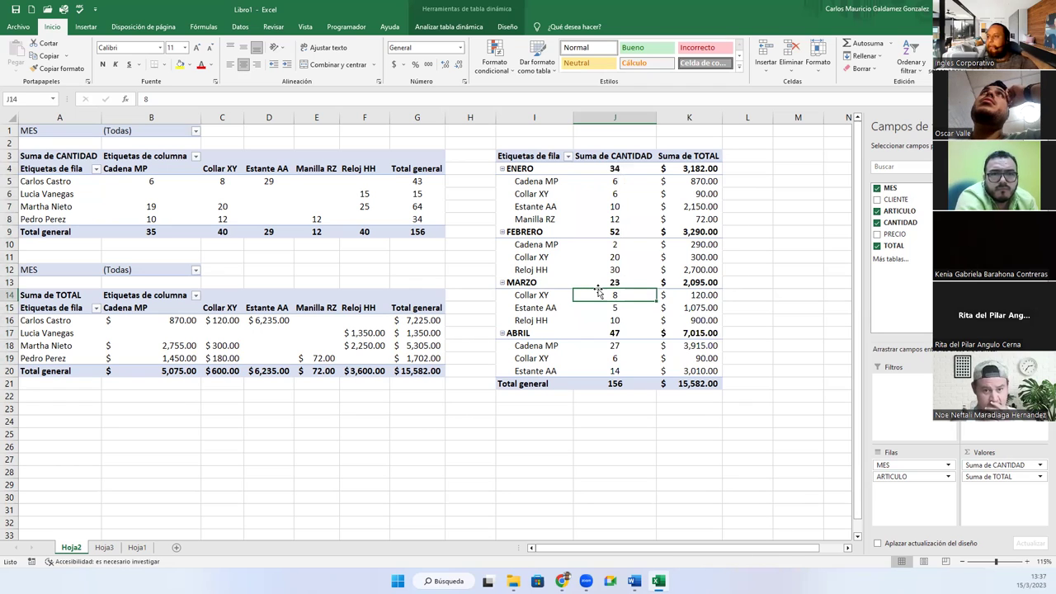
left_click(101, 549)
left_click(71, 547)
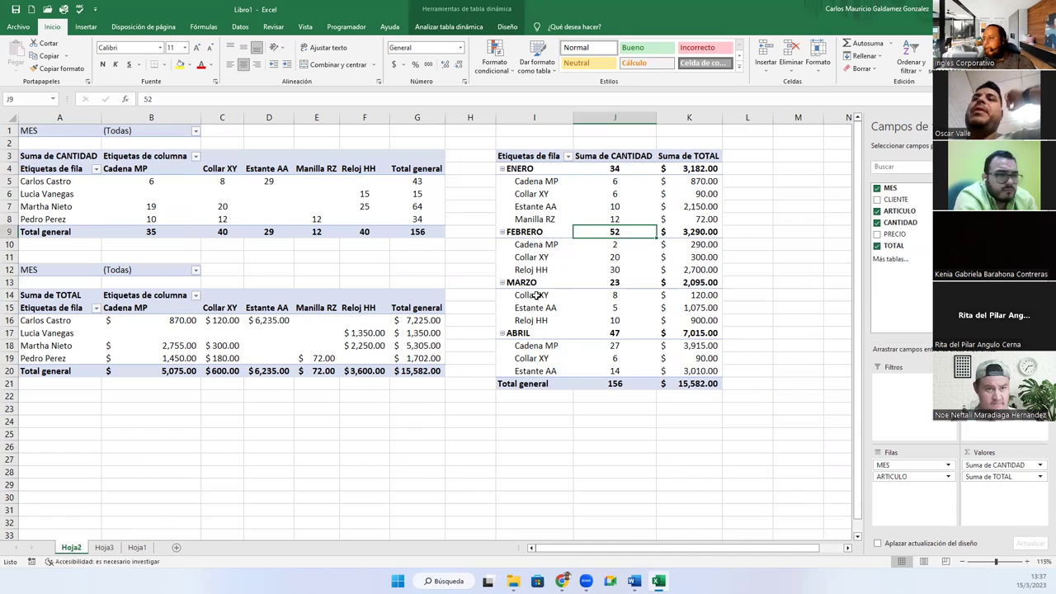
left_click(536, 295)
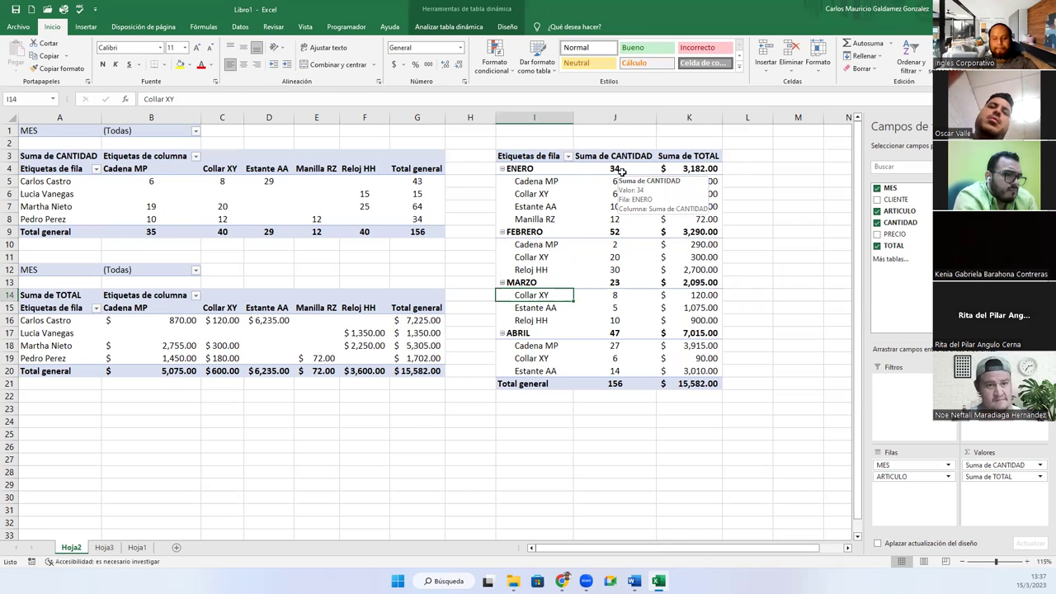
Step: Preview the recommended pivot table Suma de CANTIDAD por MES for the sales table on Hoja1, without inserting it
left_click(104, 548)
left_click(135, 547)
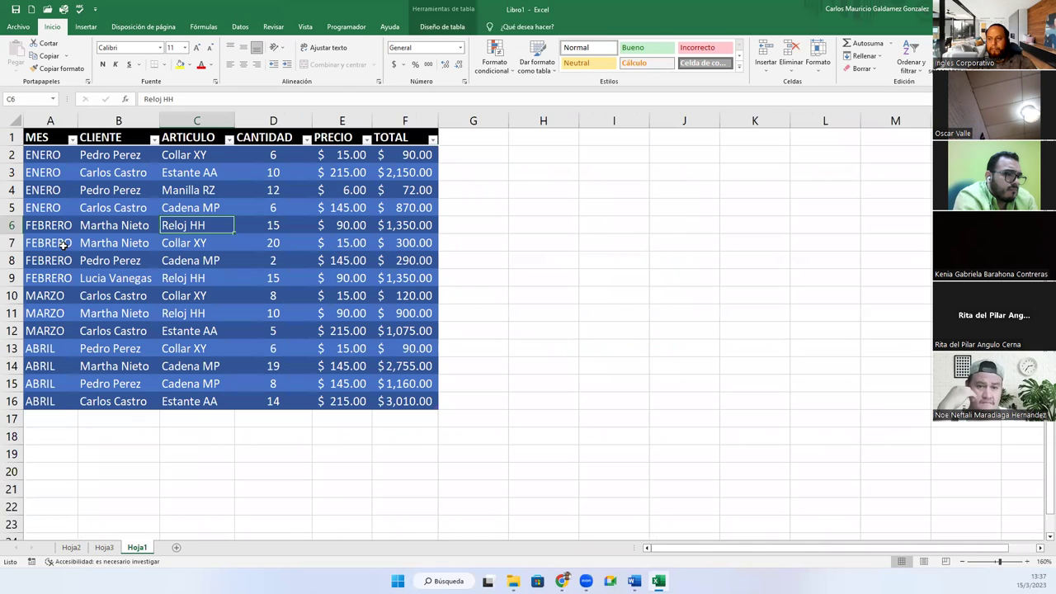
left_click(86, 26)
left_click(66, 59)
scroll(367, 294, "down", 5)
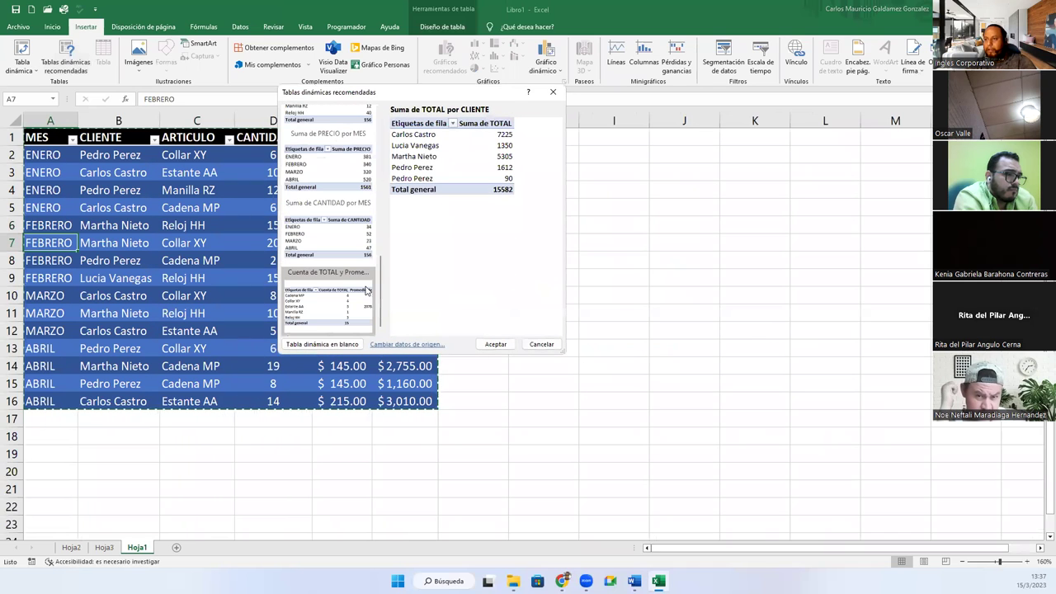
left_click(348, 235)
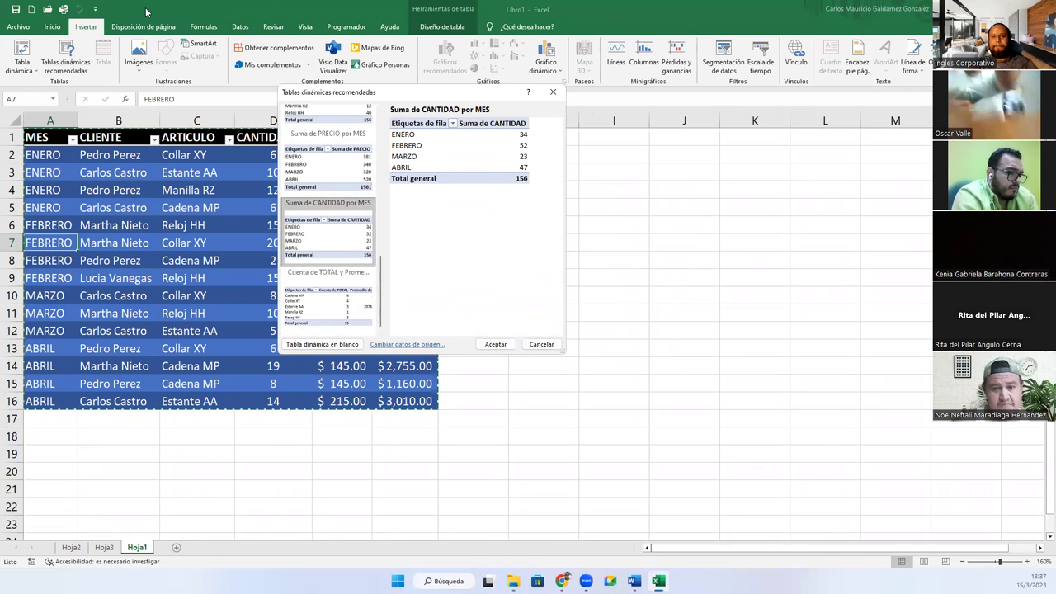
left_click(545, 344)
Step: Delete the empty sheet Hoja3 and return to the pivot tables on Hoja2
right_click(104, 547)
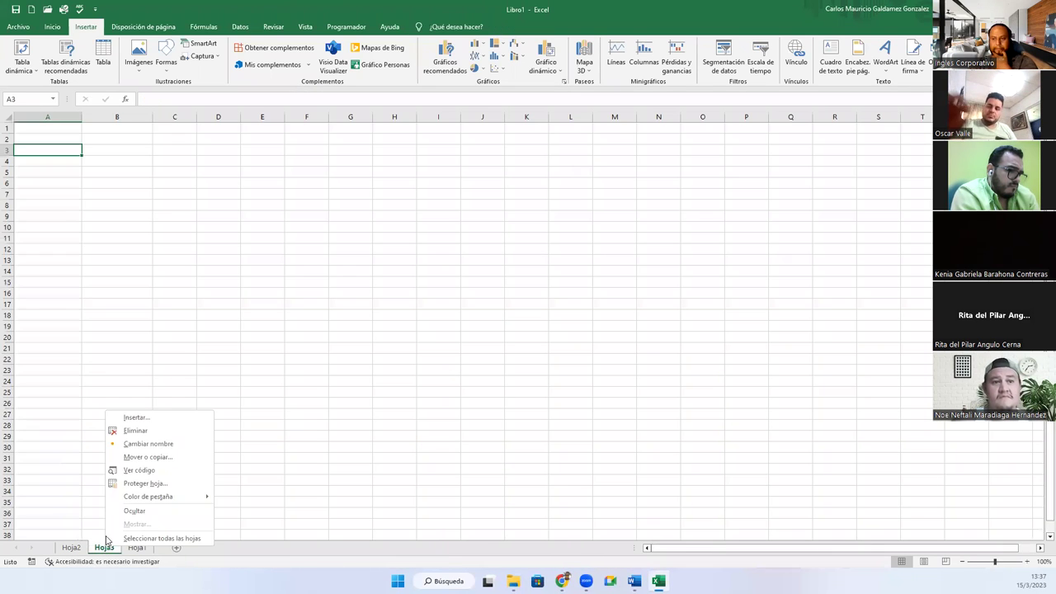
left_click(136, 430)
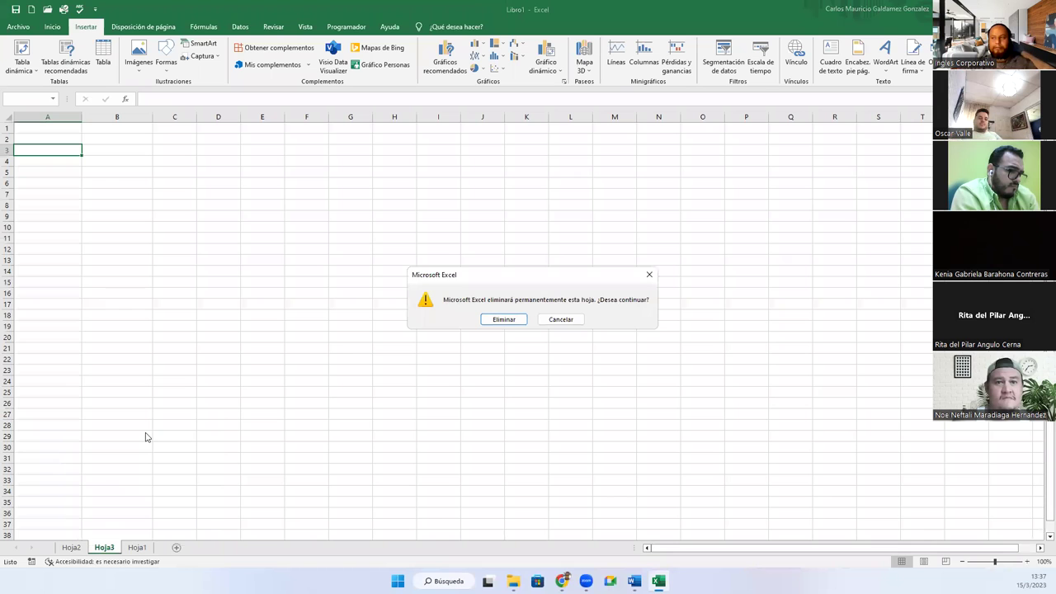
left_click(500, 320)
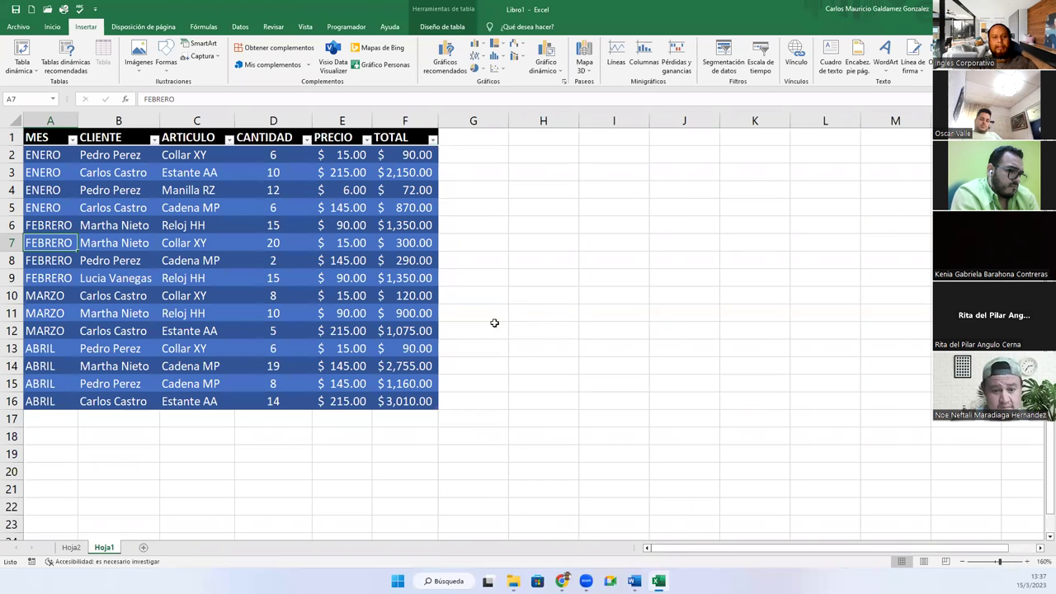
left_click(71, 548)
mouse_move(266, 359)
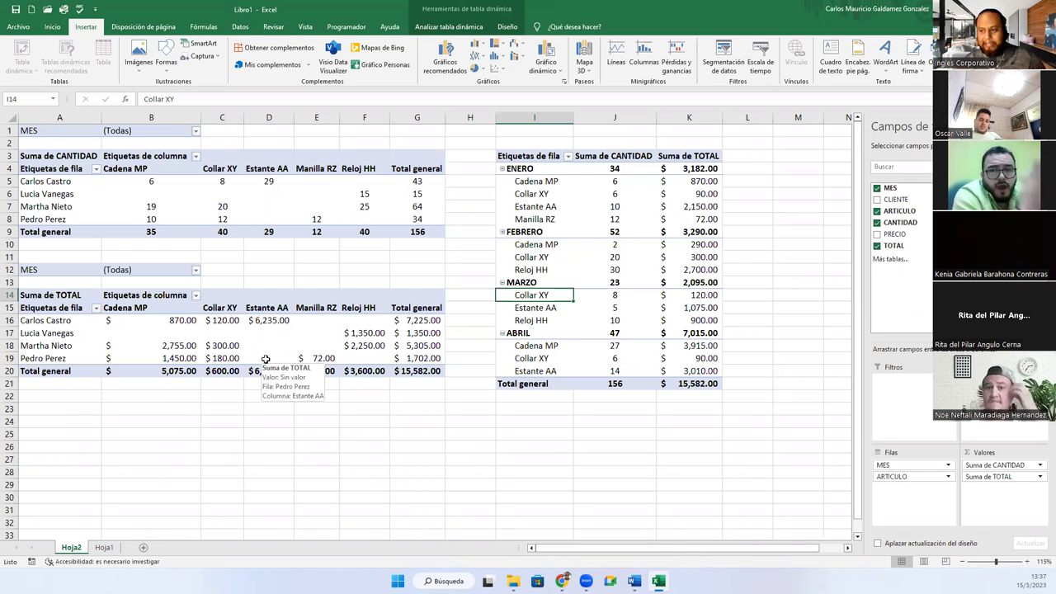
Step: Rename the source data sheet Hoja1 as TORIGEN
left_click(104, 547)
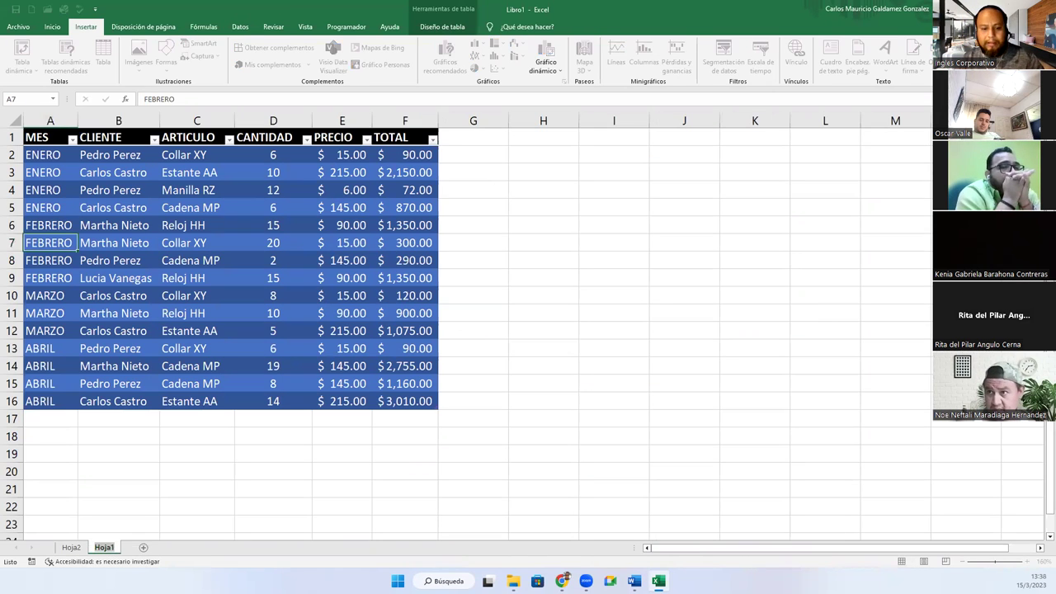
type("TORIGEN")
key("Return")
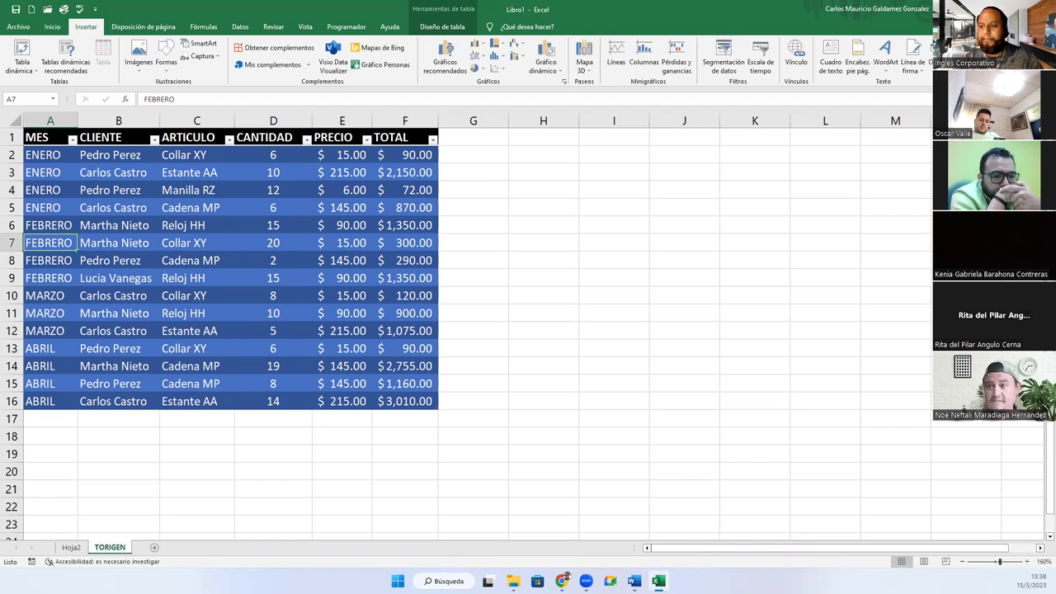
Step: Rename the pivot table sheet Hoja2 as ClienteXCantidad, matching the name of its client quantity pivot table
left_click(68, 549)
left_click(111, 203)
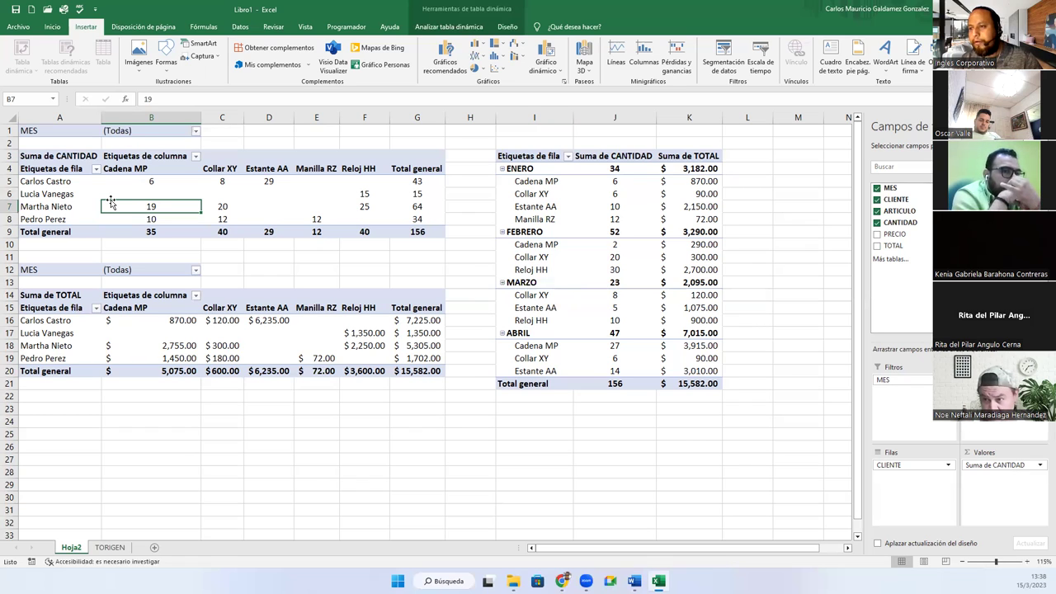
left_click(467, 25)
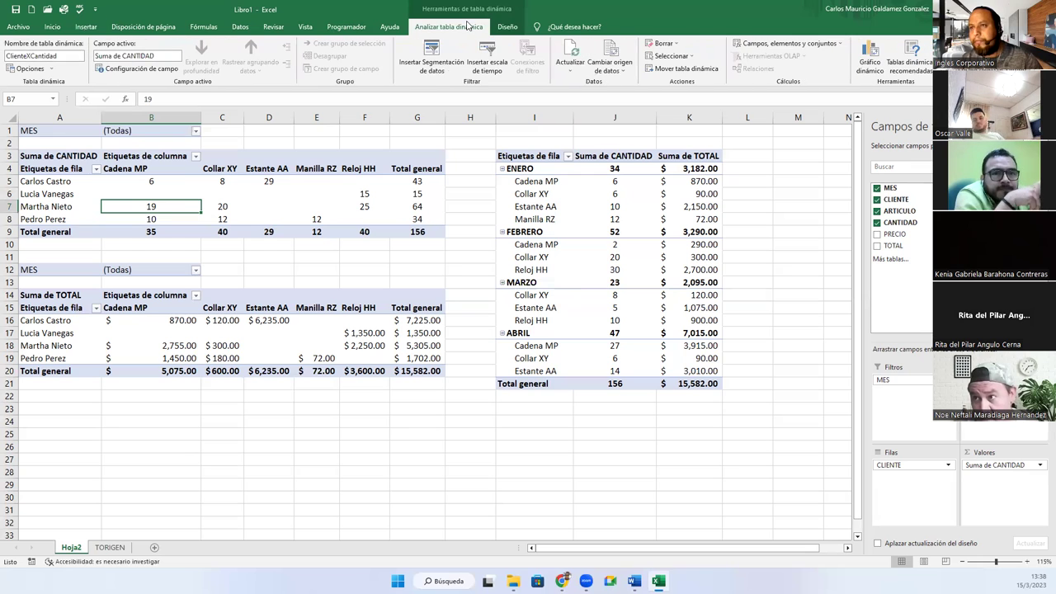
double_click(72, 547)
type("Cl")
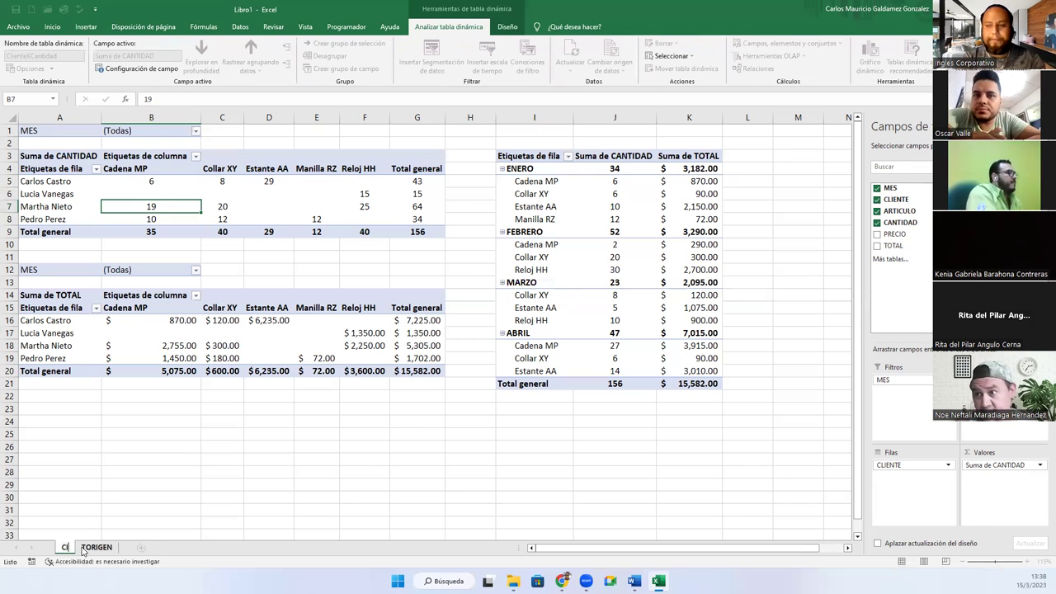
type("ienteXCantidad")
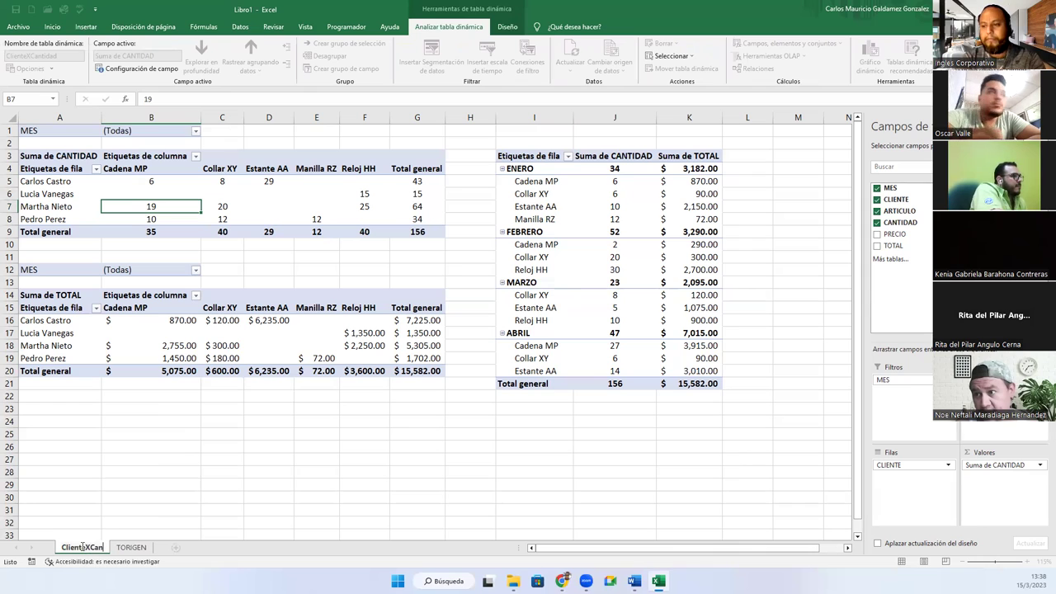
key("Return")
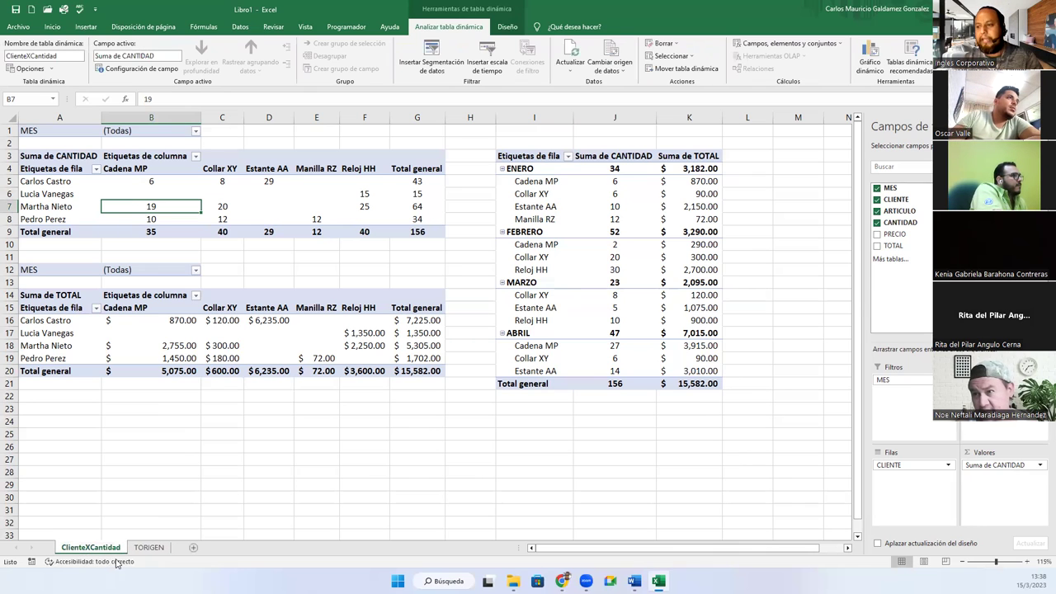
Step: Add two blank sheets between ClienteXCantidad and TORIGEN
left_click(192, 549)
left_click(226, 548)
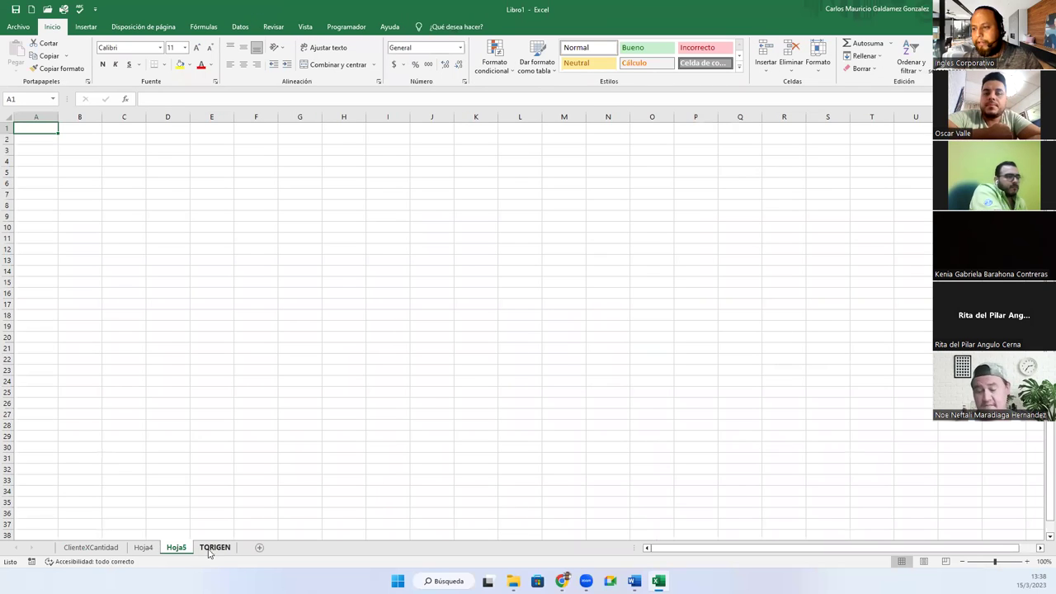
left_click(209, 548)
Step: Name the Suma de TOTAL pivot table on the ClienteXCantidad sheet ClienteXArticulo
left_click(101, 548)
left_click(132, 308)
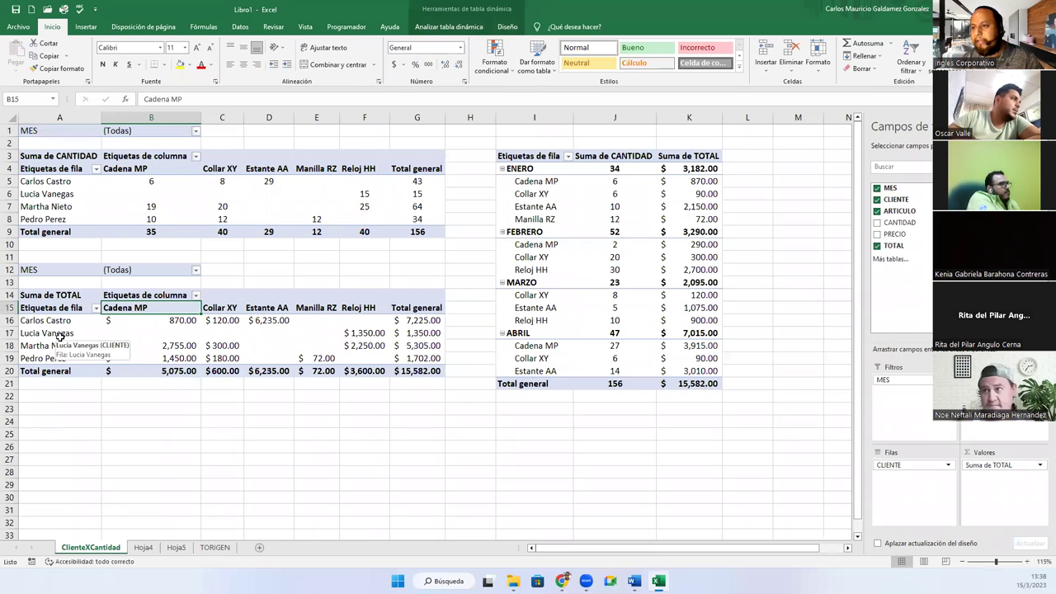
left_click(448, 27)
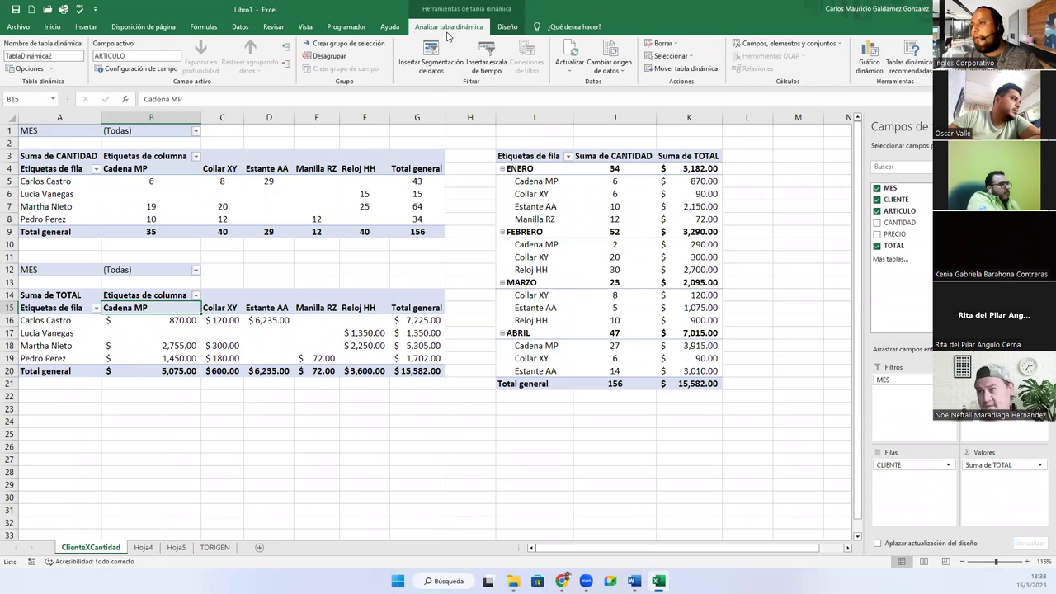
left_click(70, 54)
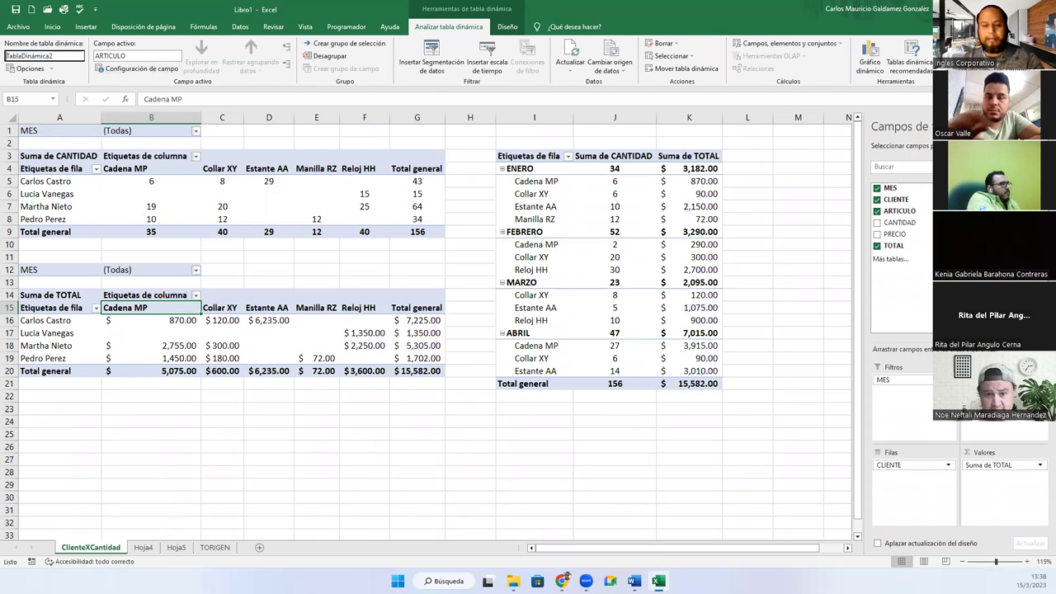
type("Client")
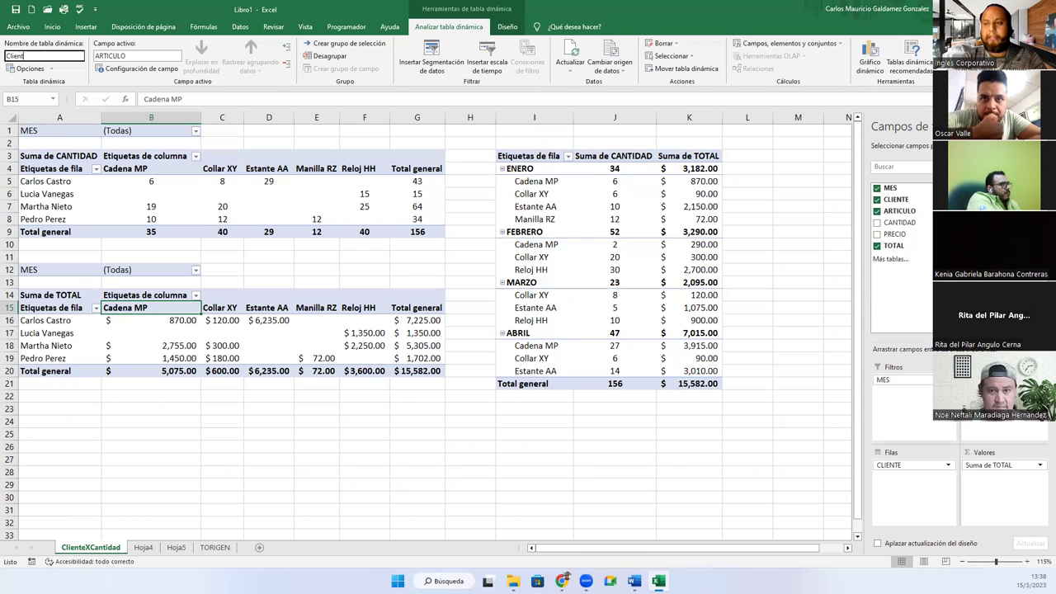
type("eXArticulo")
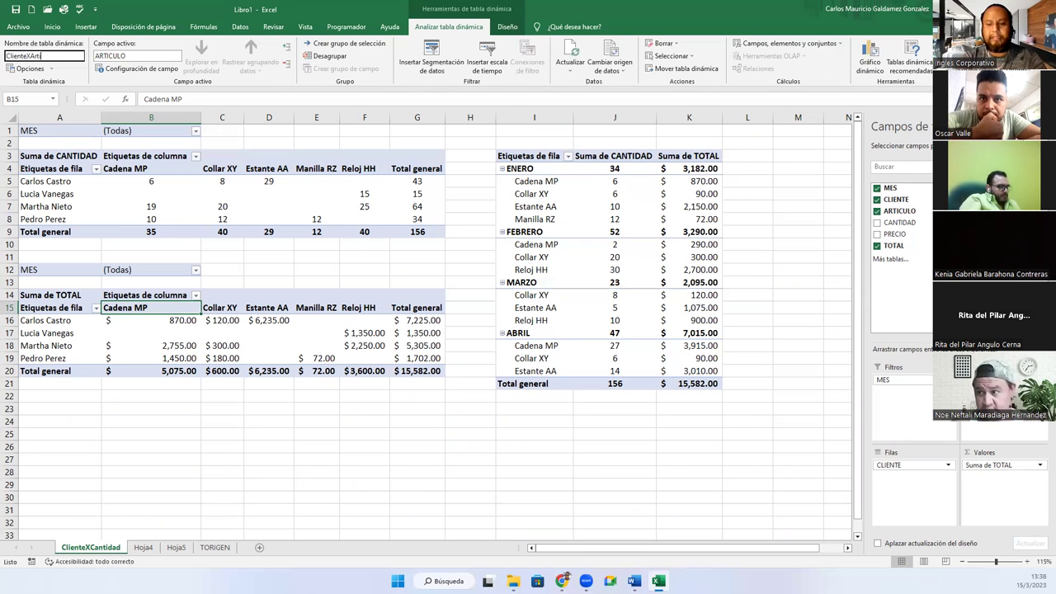
key("Return")
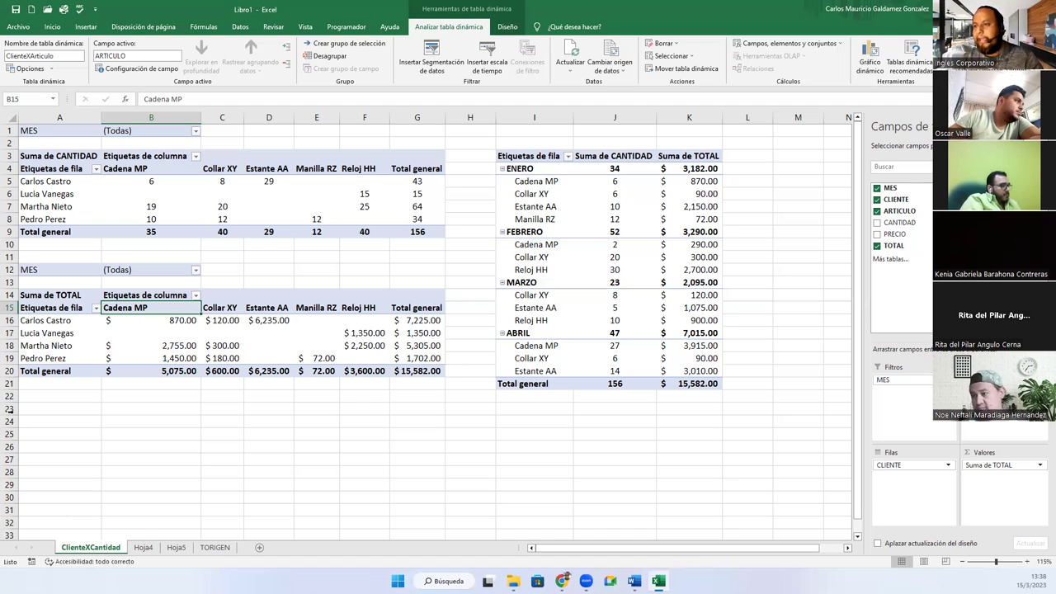
Step: Move the ClienteXArticulo pivot table to cell A1 of the existing sheet Hoja4
left_click(686, 69)
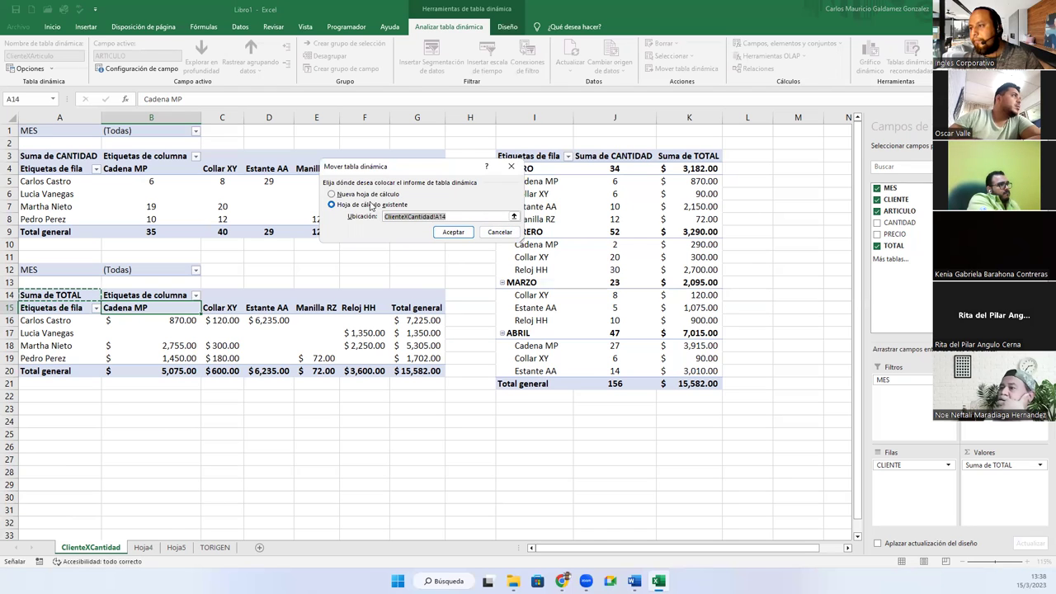
left_click(513, 216)
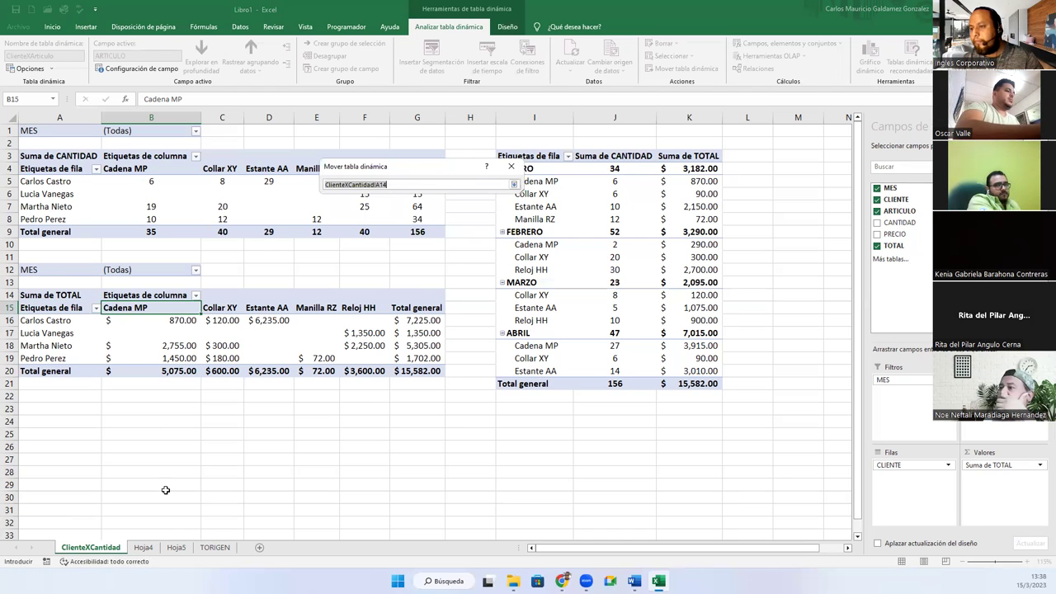
left_click(144, 547)
left_click(33, 128)
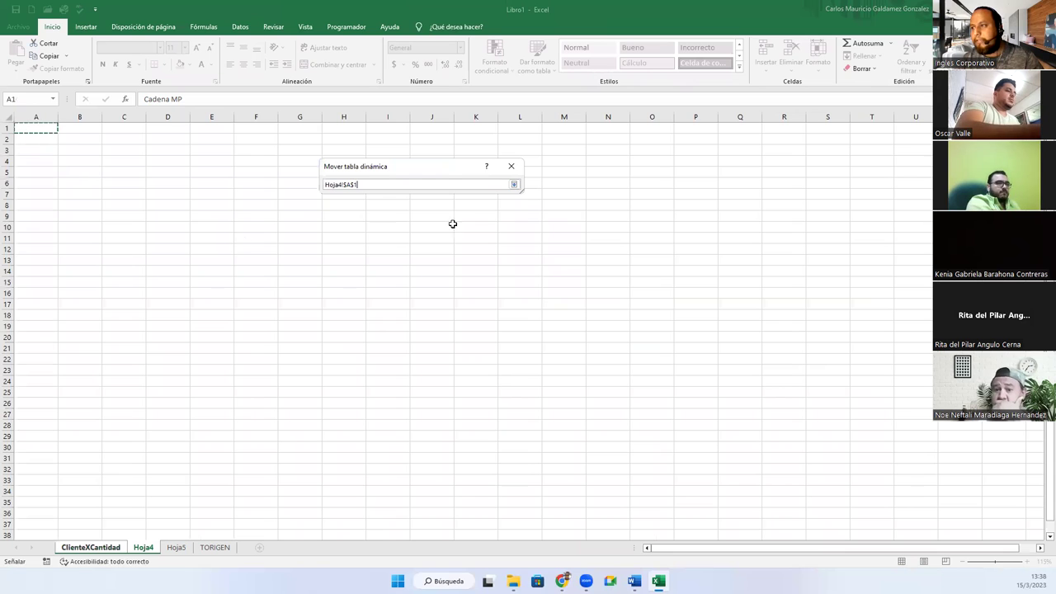
left_click(513, 184)
left_click(469, 233)
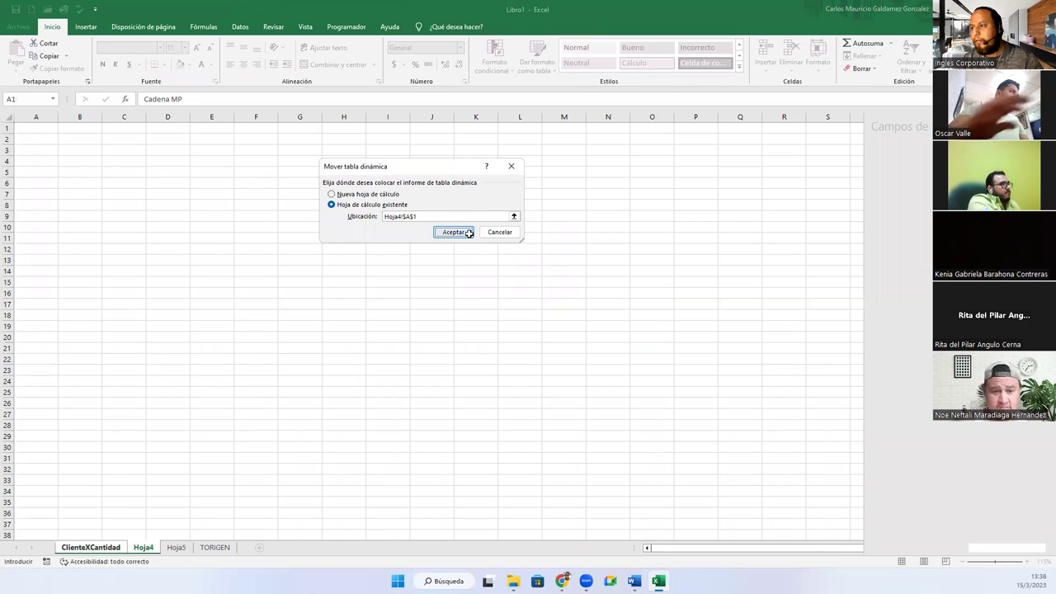
Step: Rename the sheet Hoja4 as ClienteXArticulo
left_click(143, 549)
type("Clien")
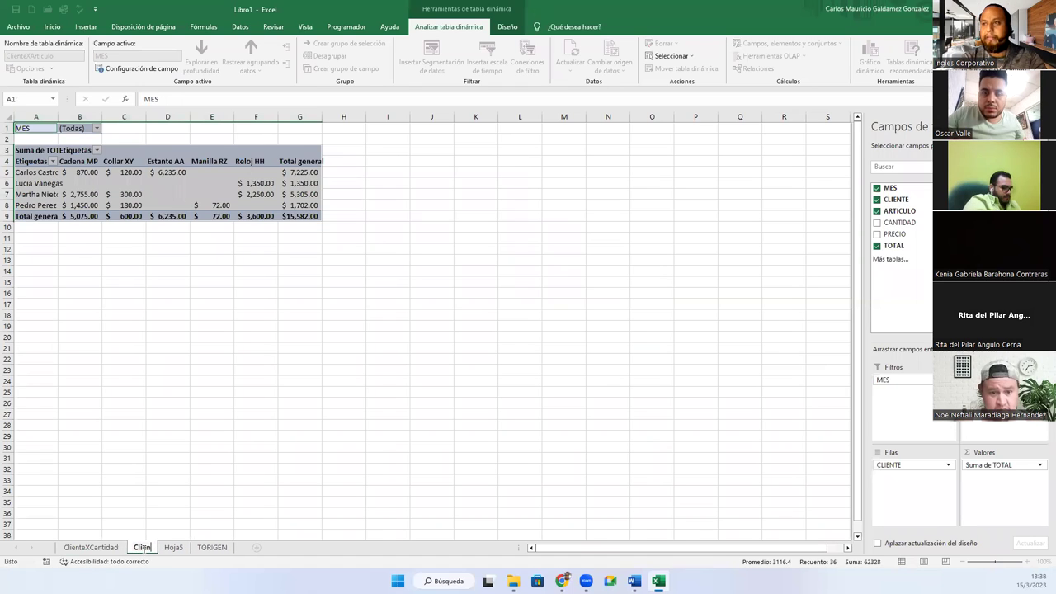
type("teXArticulo")
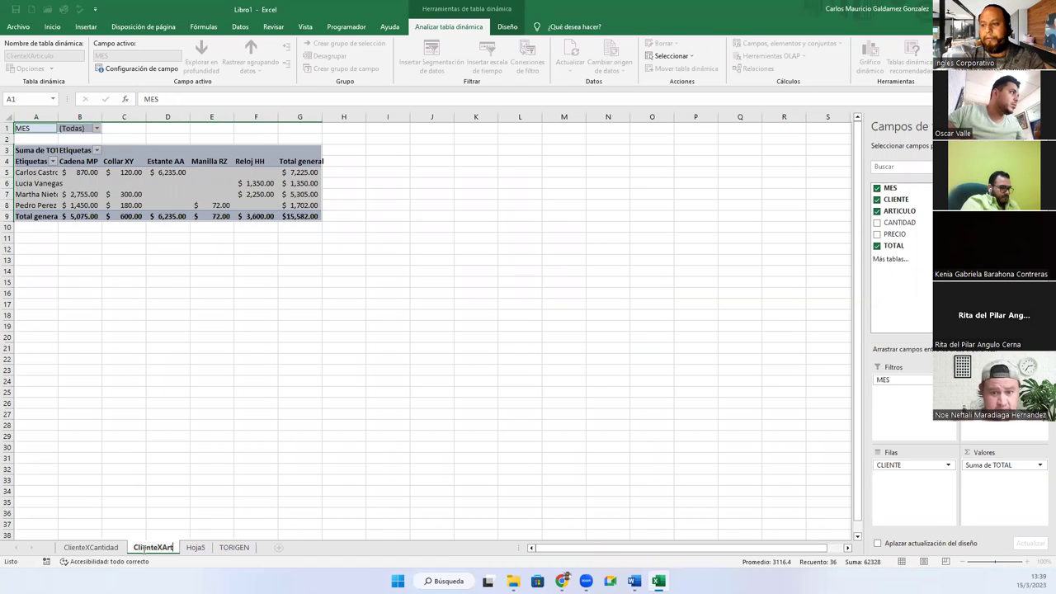
key("Return")
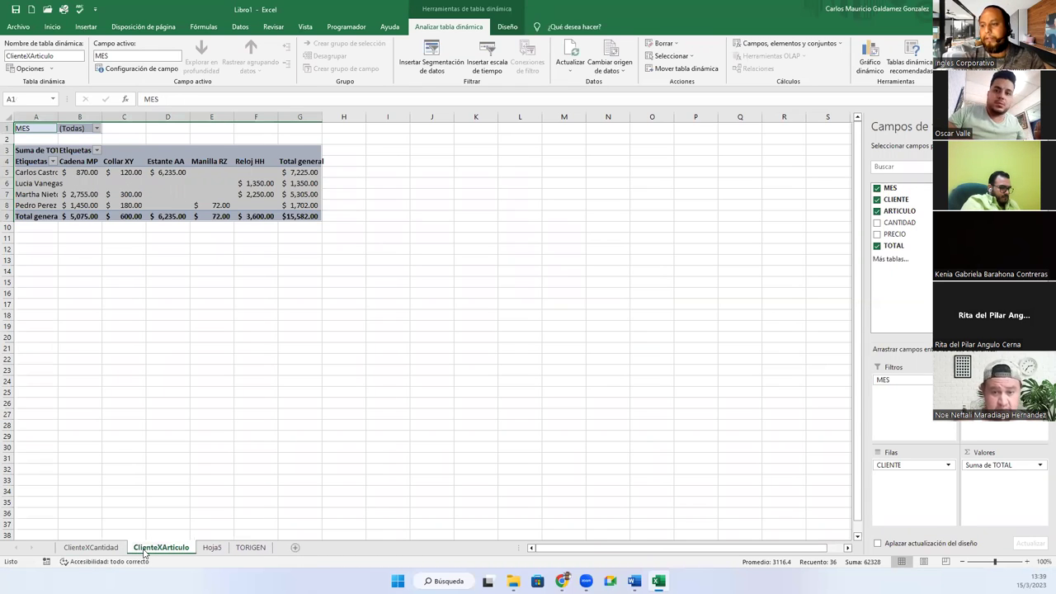
Step: Review the monthly pivot table and its source data, and rename the blank sheet Hoja5 as TotalXCantidad
left_click(251, 548)
left_click(212, 547)
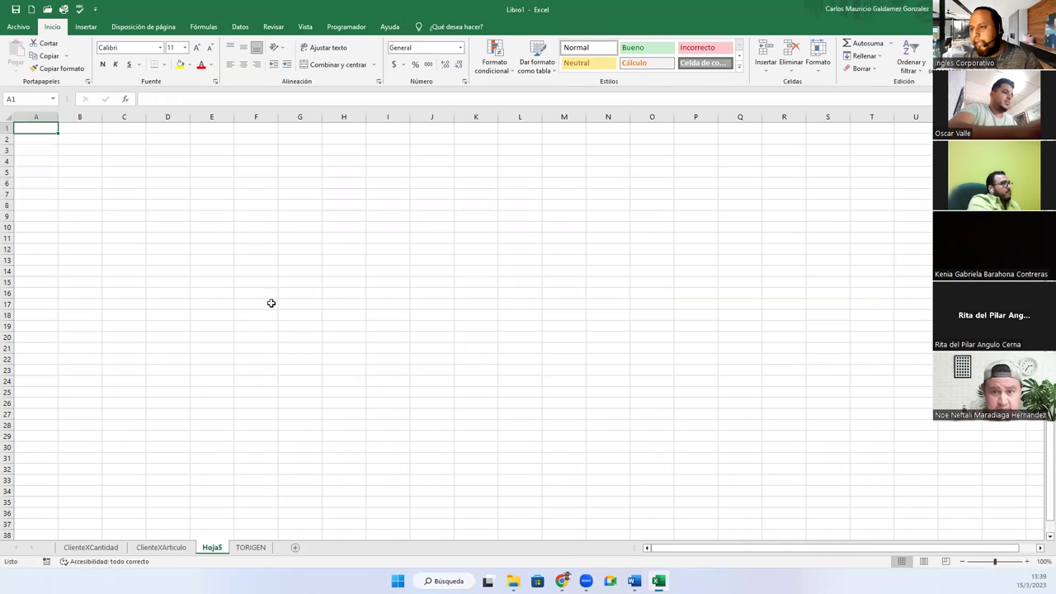
left_click(90, 547)
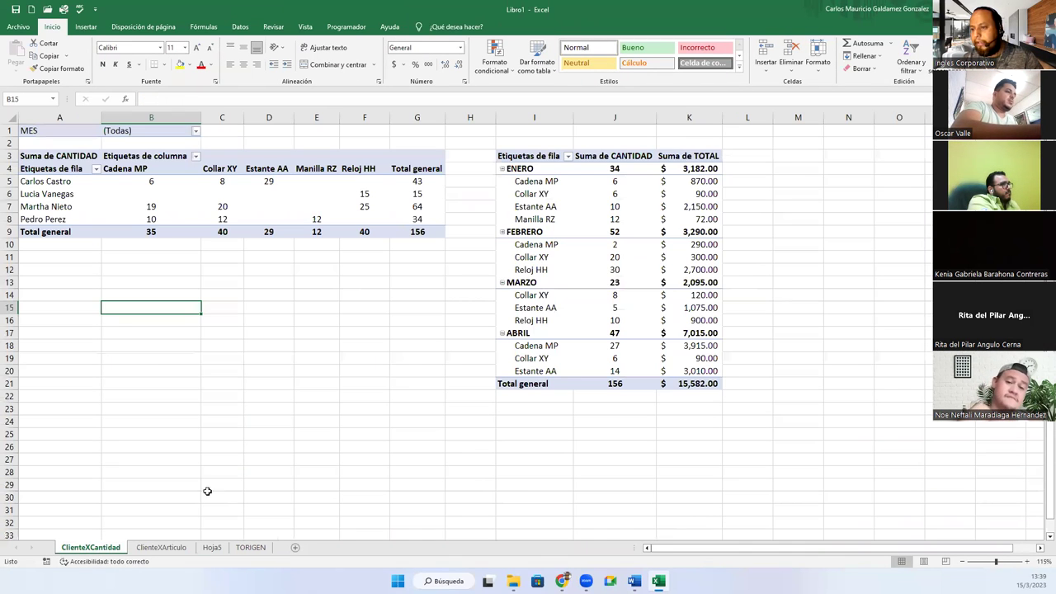
left_click(617, 281)
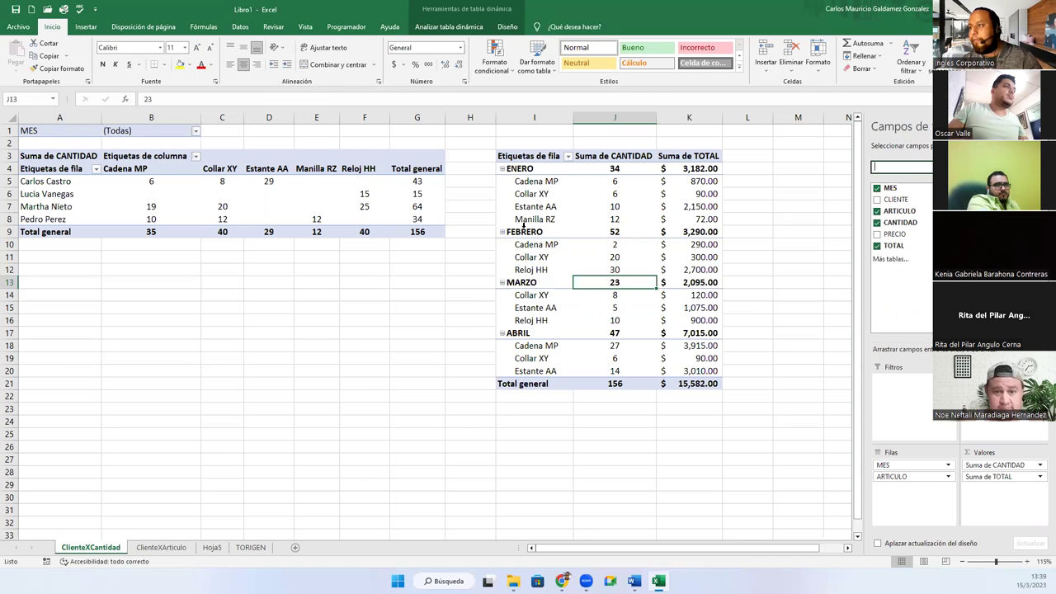
left_click(244, 548)
left_click(121, 294)
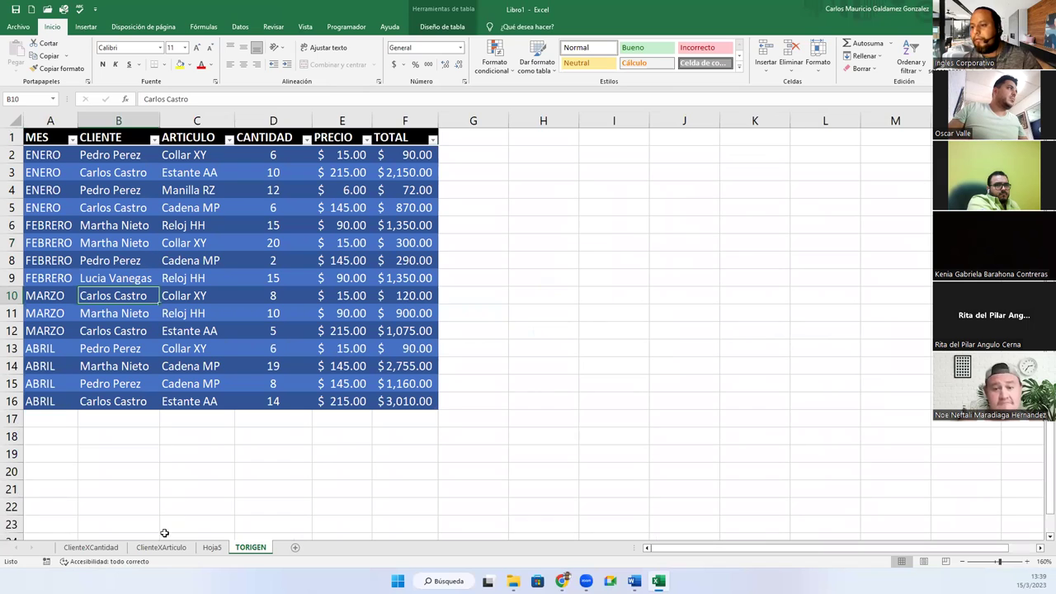
left_click(211, 548)
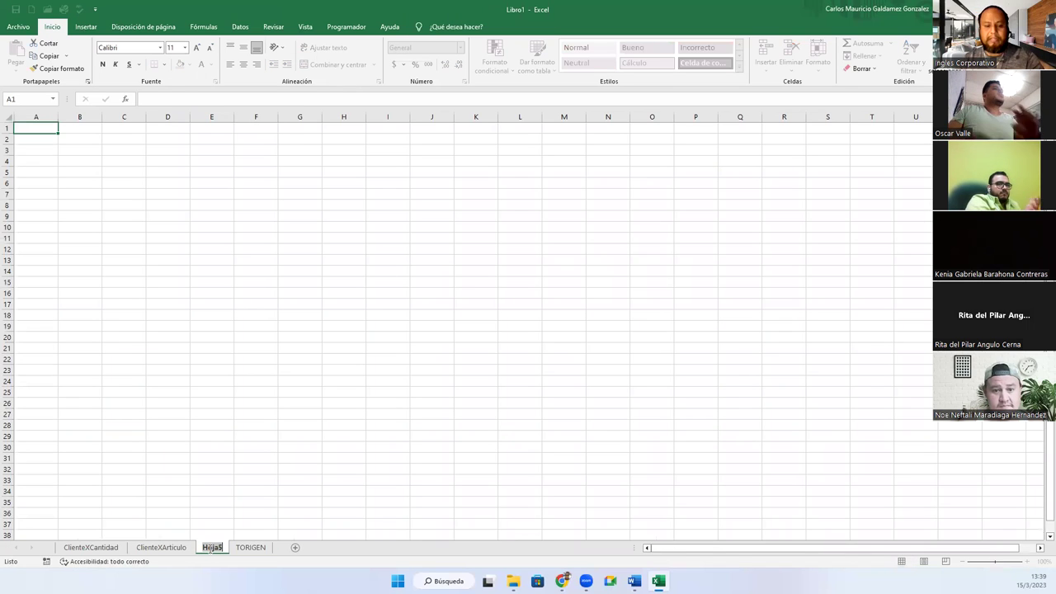
type("Total")
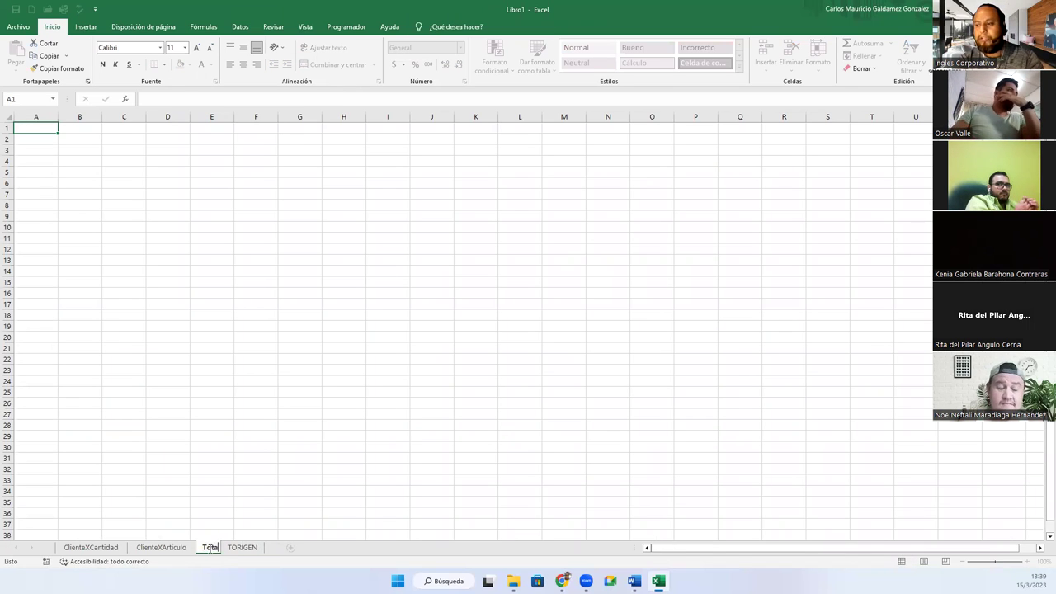
type("XCantidad")
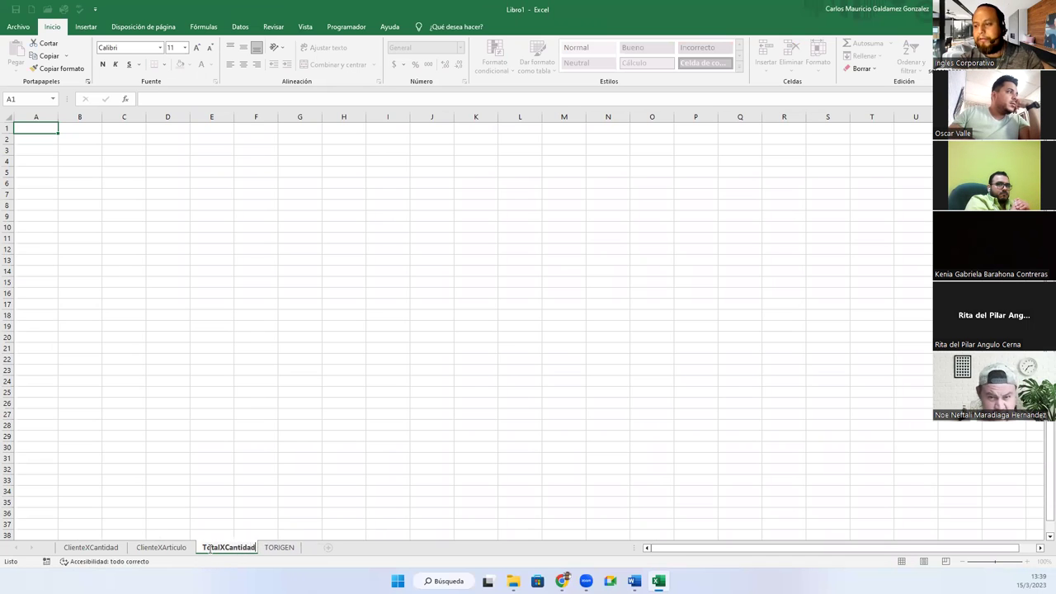
key("Return")
Step: Move the monthly pivot table to cell A1 of the TotalXCantidad sheet and autofit the widths of columns B and C
left_click(90, 546)
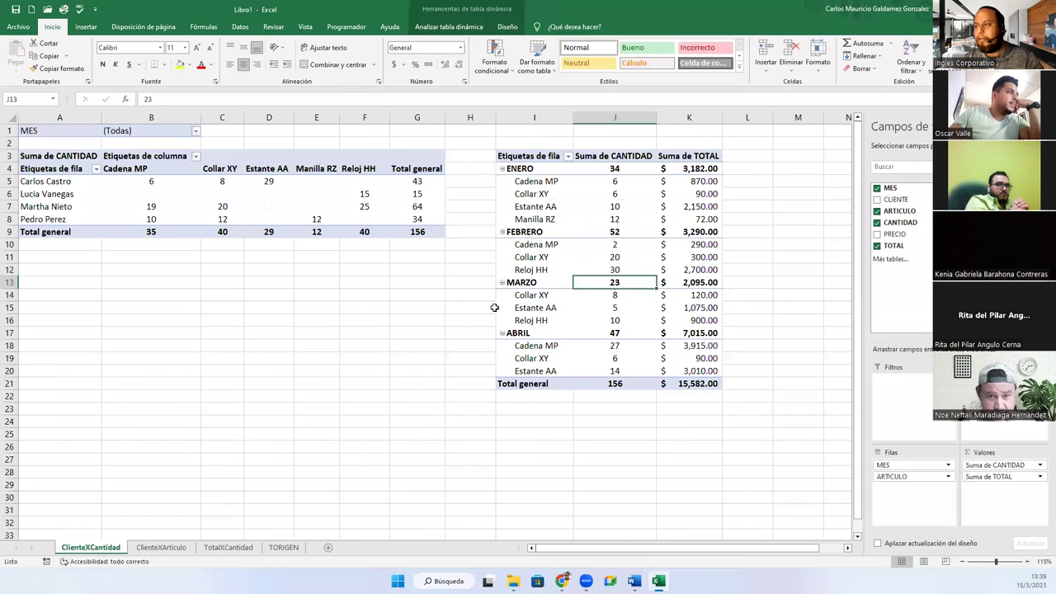
left_click(618, 241)
left_click(450, 26)
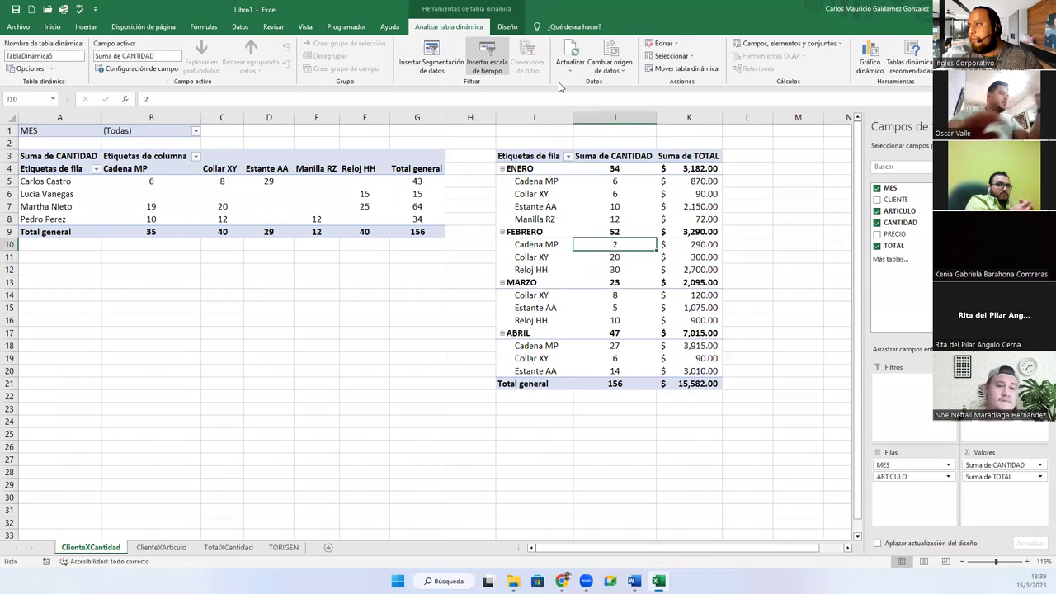
left_click(673, 71)
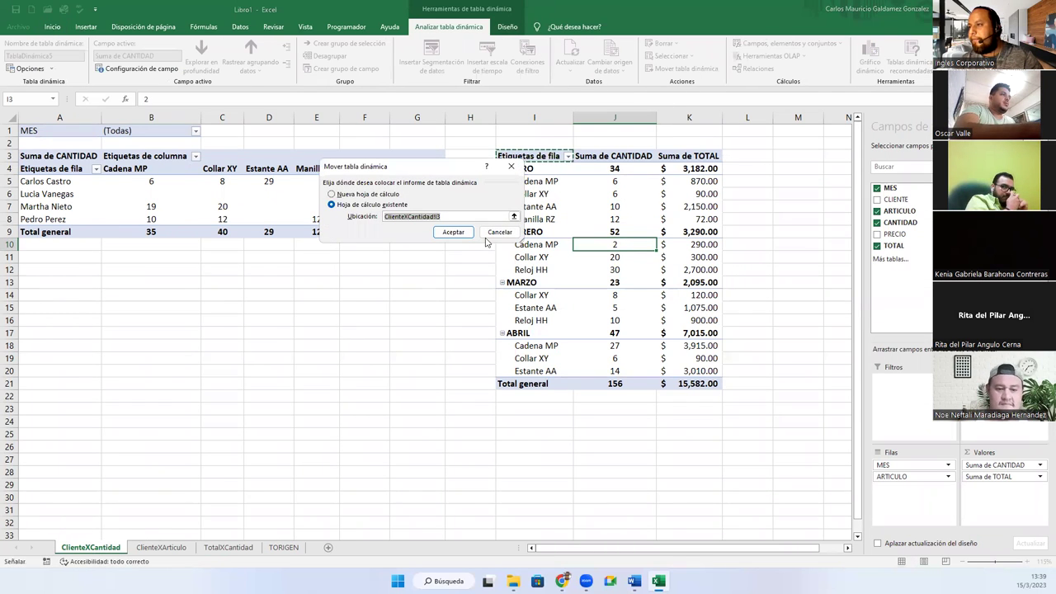
left_click(515, 221)
left_click(158, 548)
left_click(213, 551)
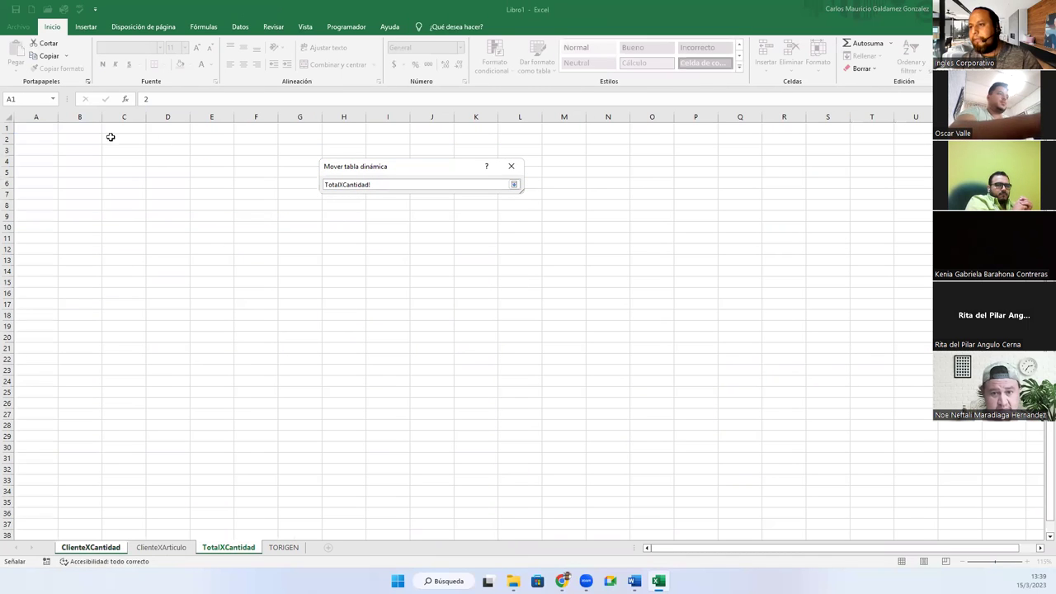
left_click(38, 127)
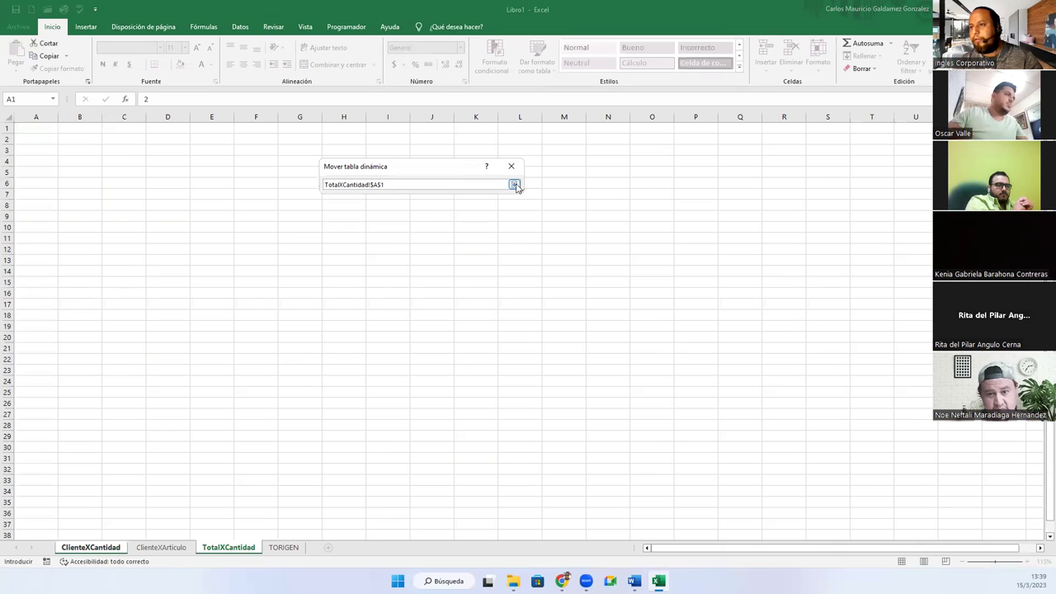
left_click(514, 184)
left_click(453, 232)
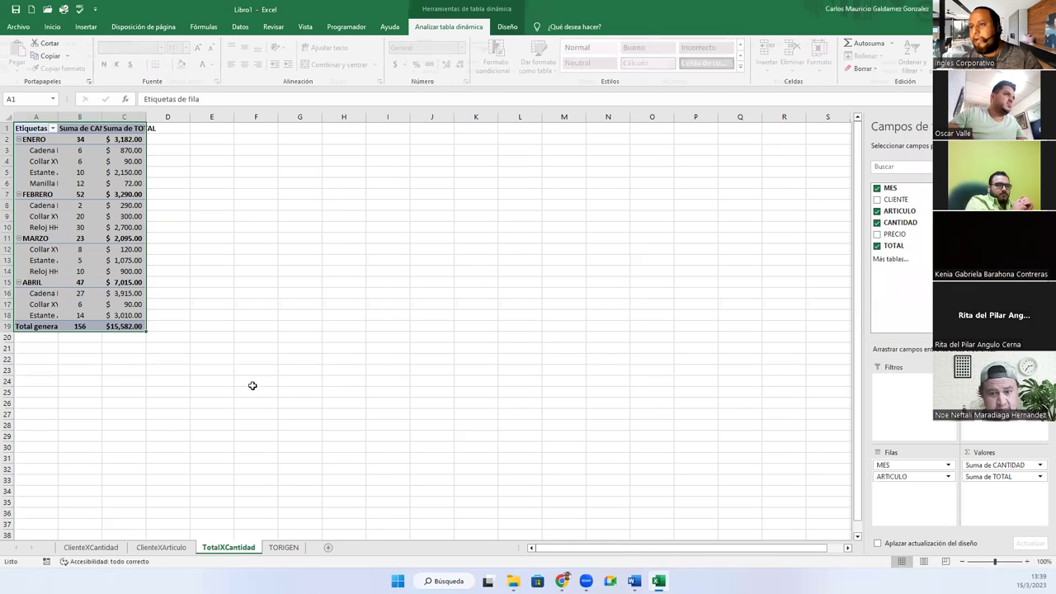
double_click(146, 116)
double_click(105, 118)
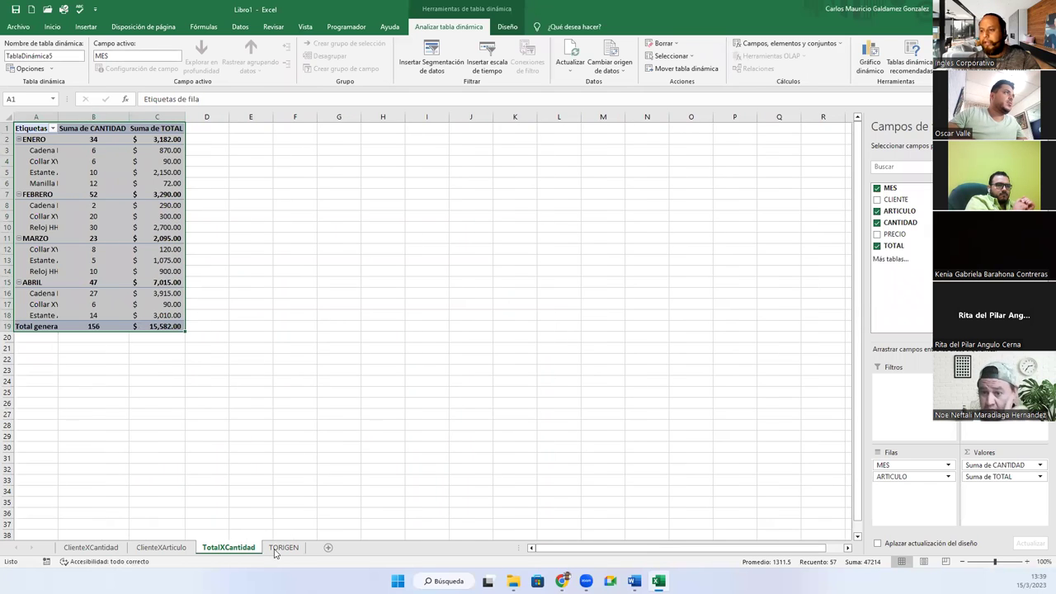
Step: Move the TORIGEN sheet ahead of ClienteXCantidad so it is the workbook's first sheet
left_click(283, 547)
left_click_drag(90, 549, 57, 548)
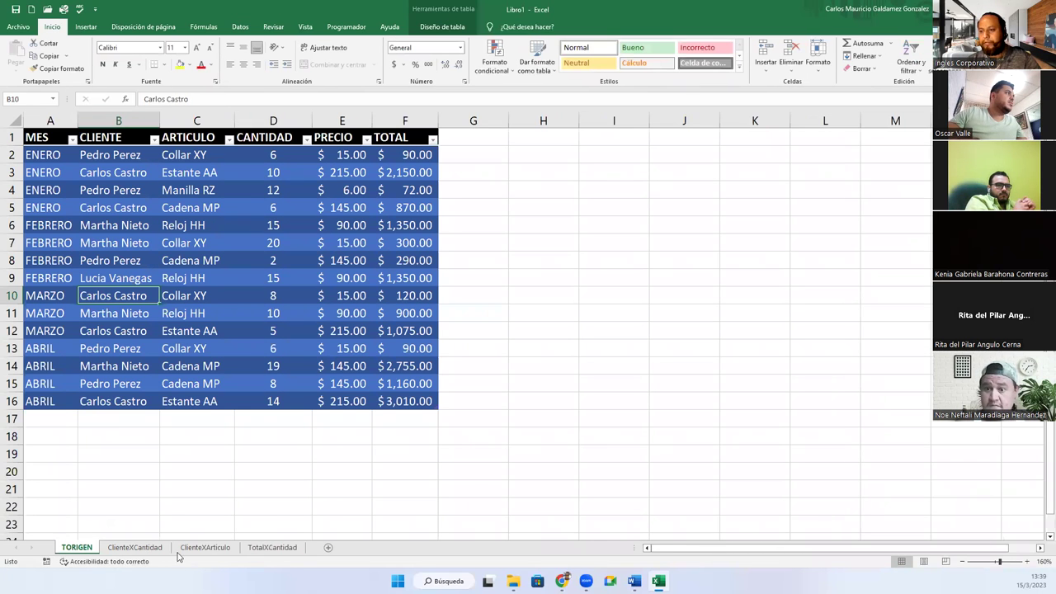
Step: Review the ClienteXCantidad, ClienteXArticulo and TotalXCantidad pivot sheets, and return to the TORIGEN source data
left_click(135, 547)
left_click(224, 310)
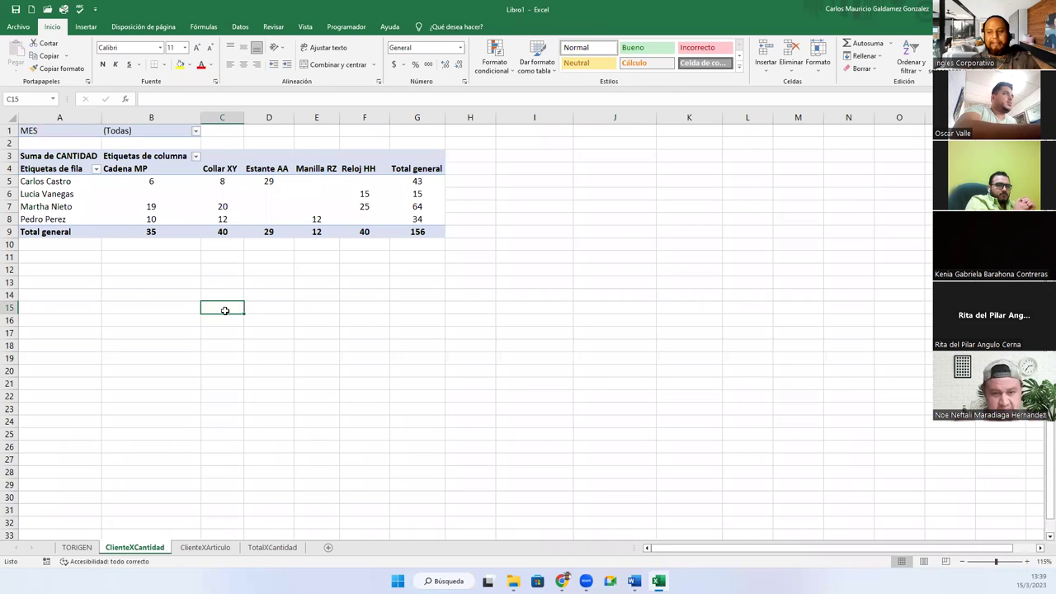
left_click(208, 550)
left_click(275, 553)
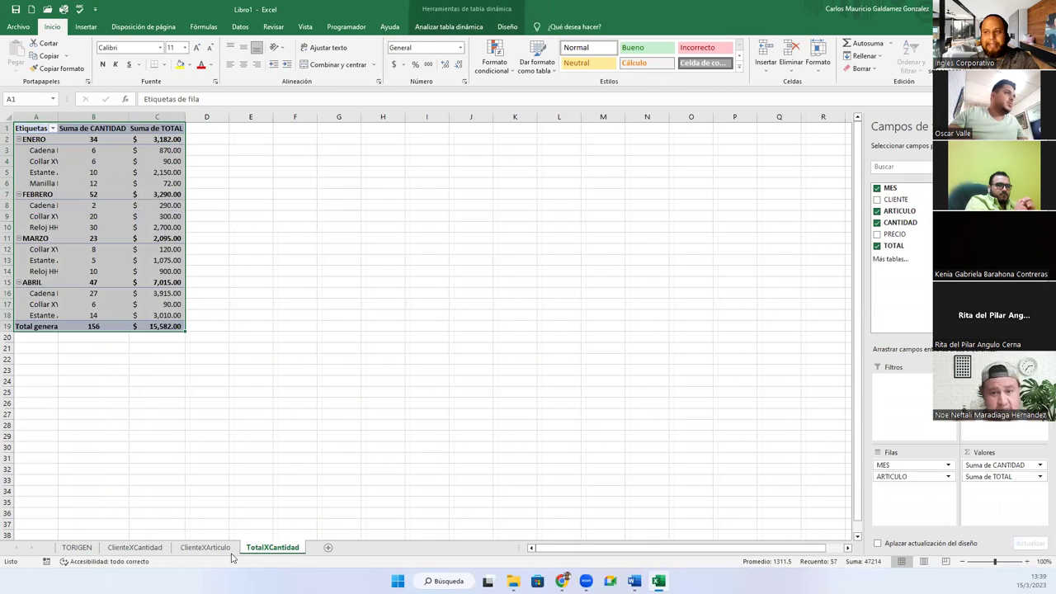
left_click(221, 553)
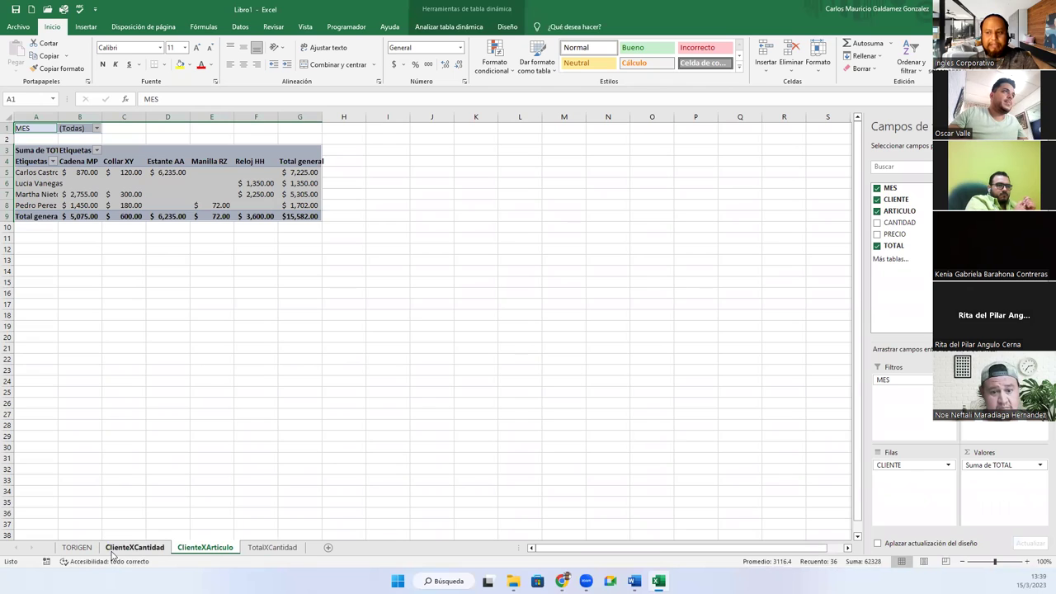
left_click(134, 548)
left_click(76, 548)
left_click(123, 382)
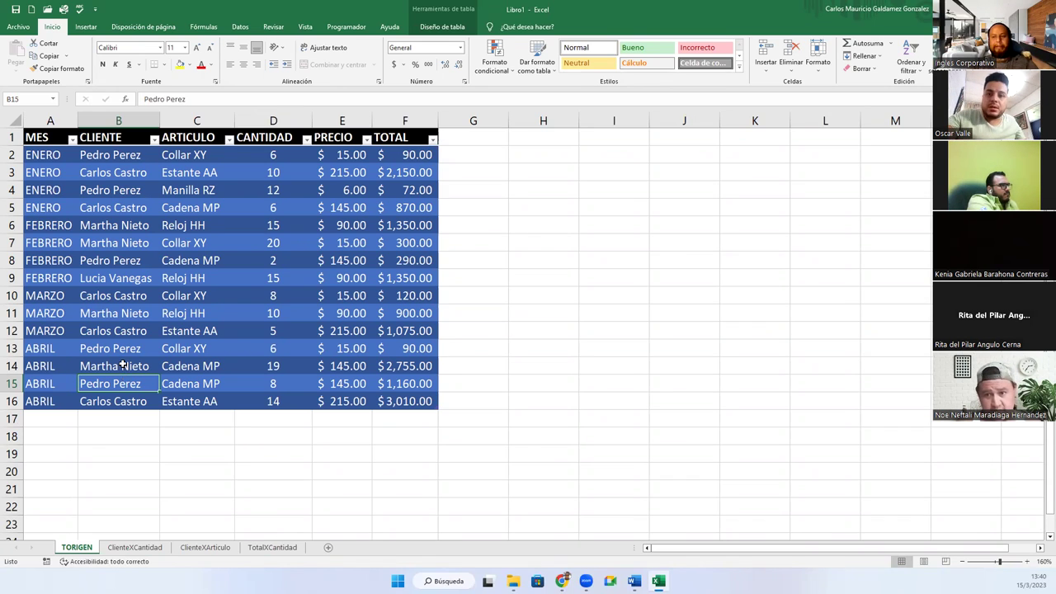
Step: Copy the pivot table's name, ClienteXCantidad, into cell B12 of the ClienteXCantidad sheet
left_click(147, 547)
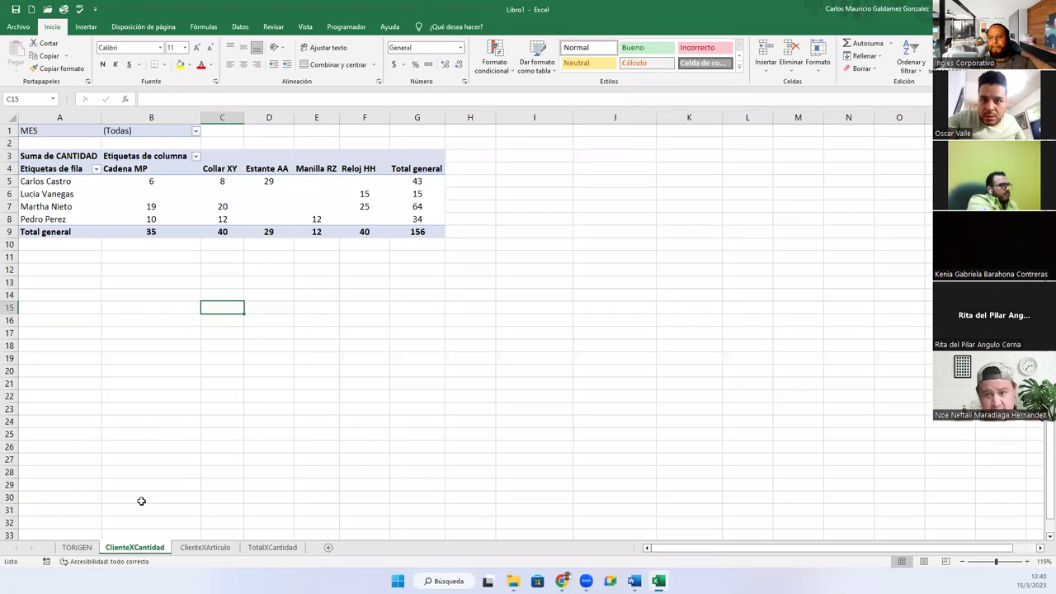
left_click(88, 183)
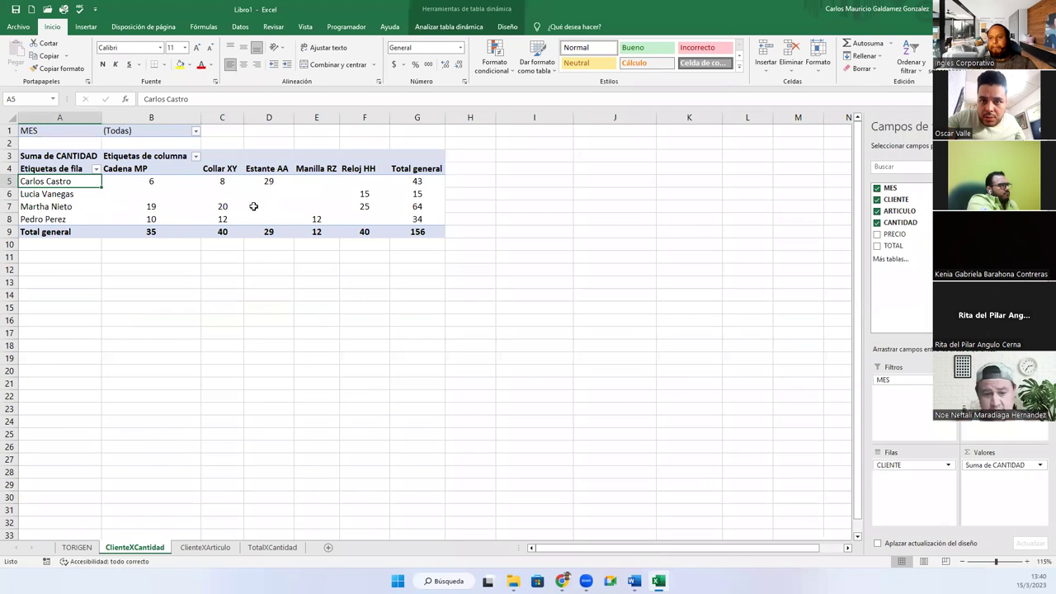
left_click(425, 27)
left_click(68, 56)
key("ctrl+c")
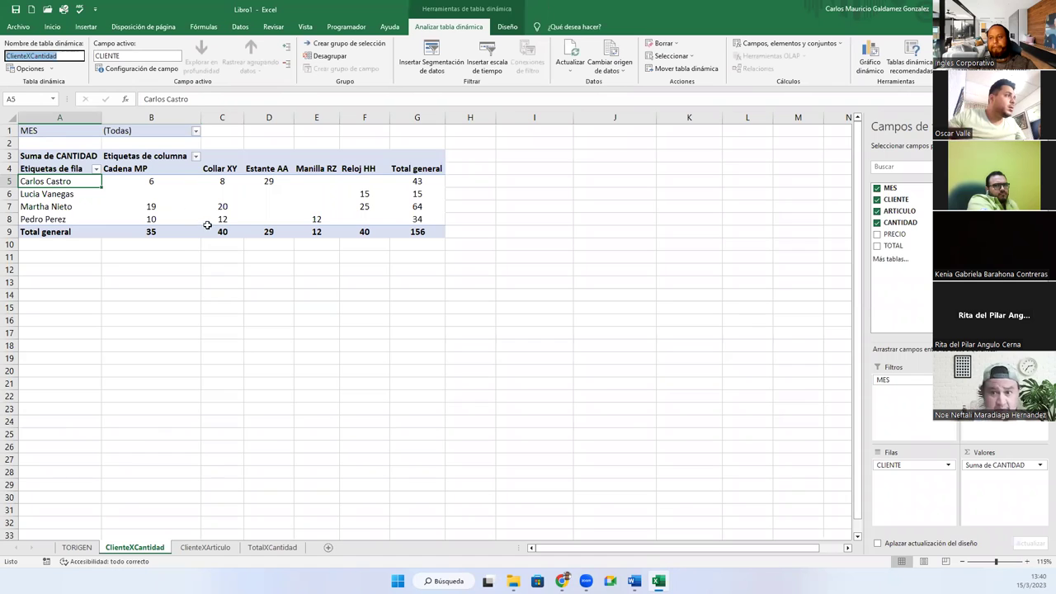
left_click(117, 270)
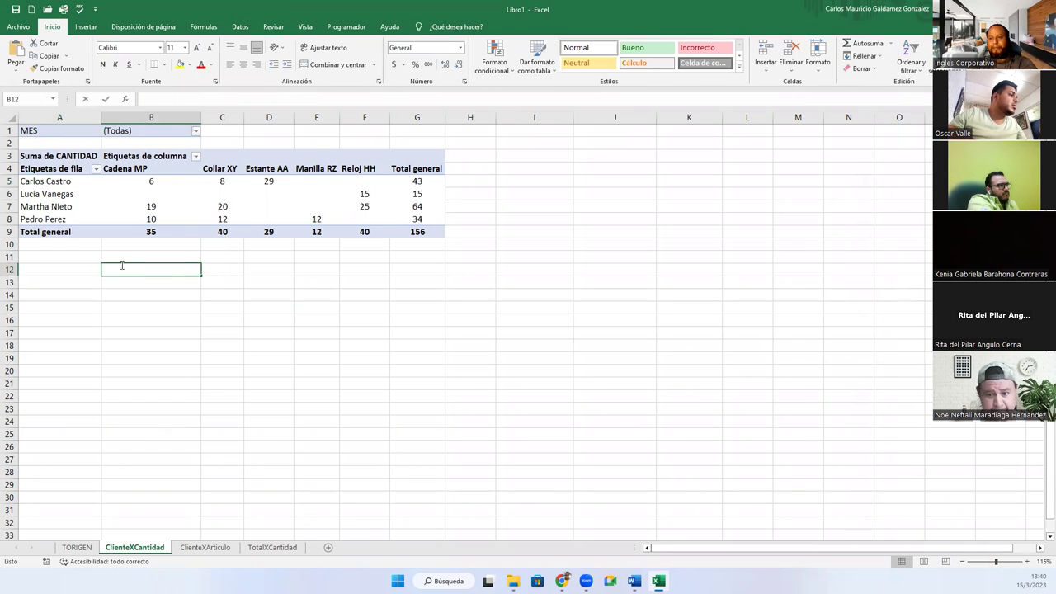
key("ctrl+v")
key("Return")
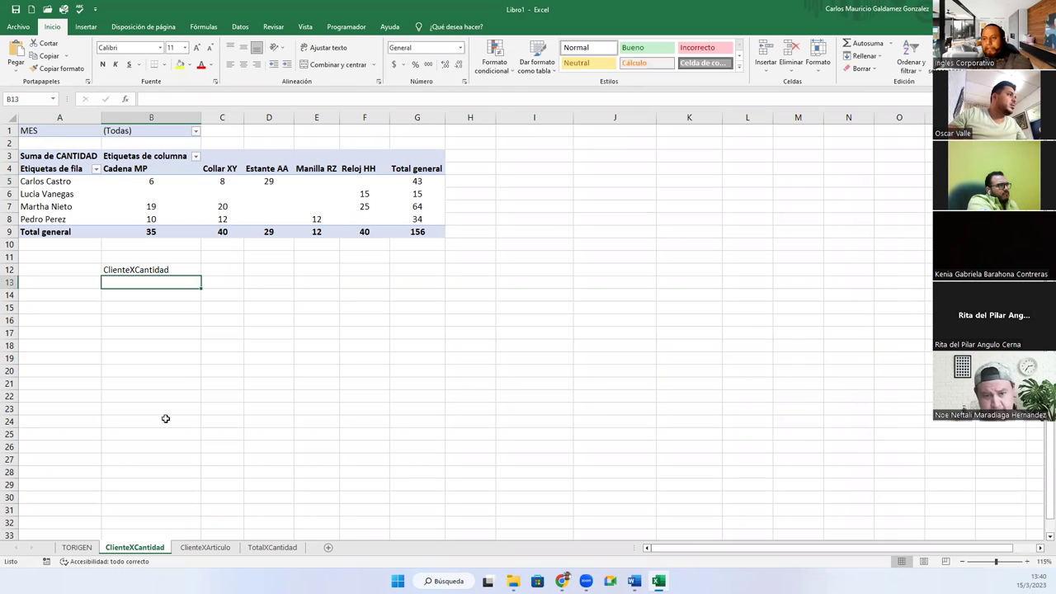
Step: Copy the pivot table's name, ClienteXArticulo, into cell C12 of the ClienteXArticulo sheet
left_click(203, 548)
left_click(209, 194)
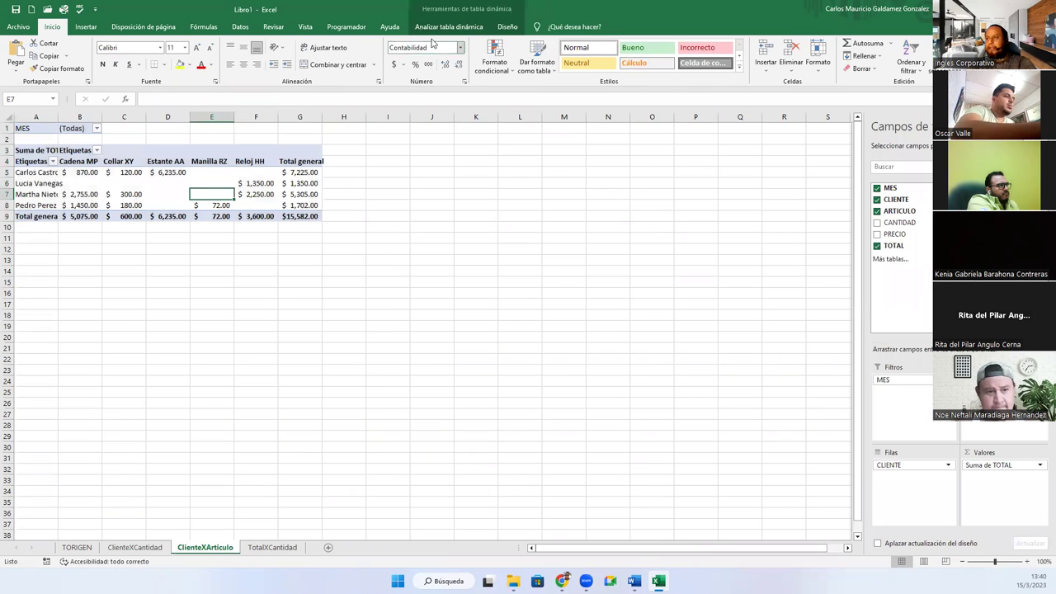
left_click(448, 26)
left_click(44, 55)
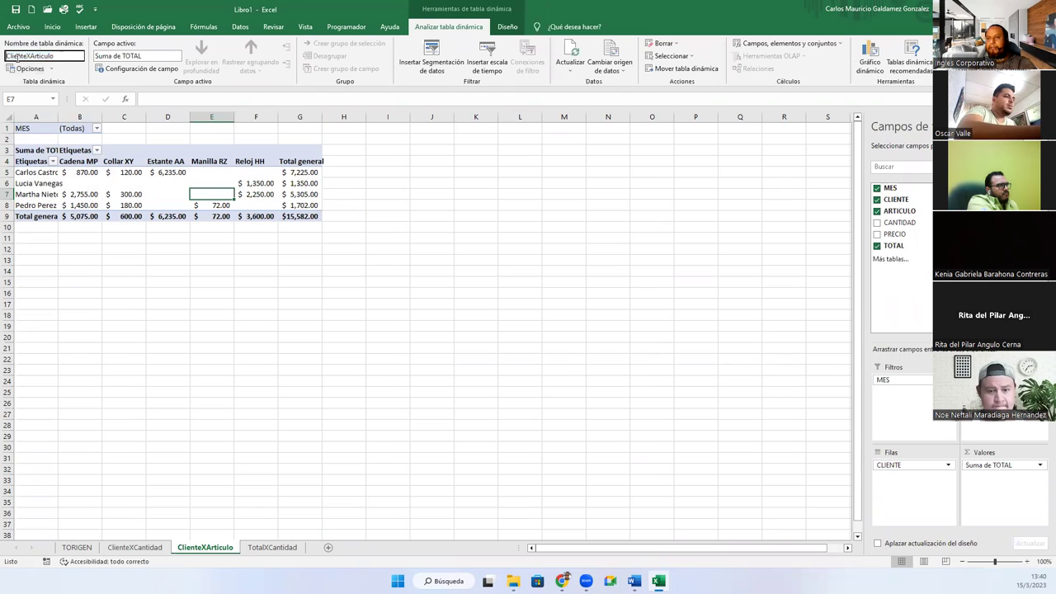
key("ctrl+c")
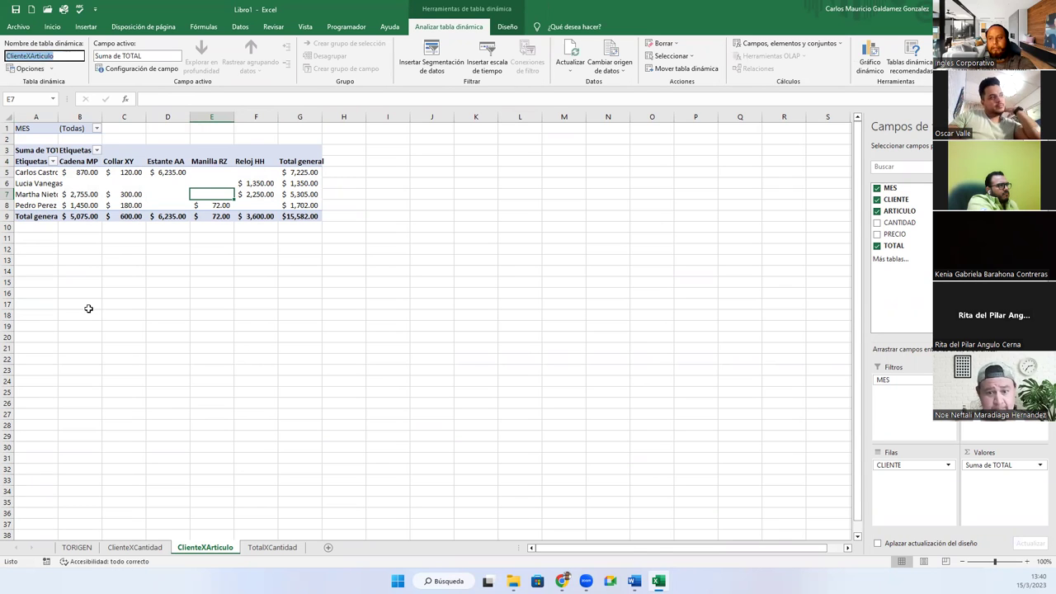
left_click(116, 249)
key("ctrl+v")
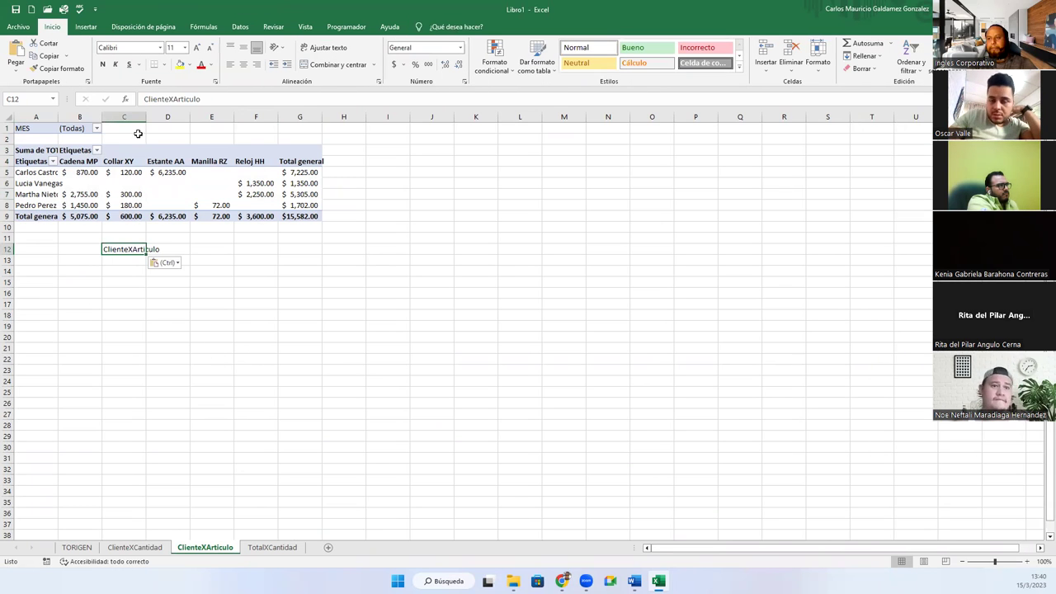
Step: Rename the monthly pivot table on the TotalXCantidad sheet as TotalXCantidad
left_click(273, 546)
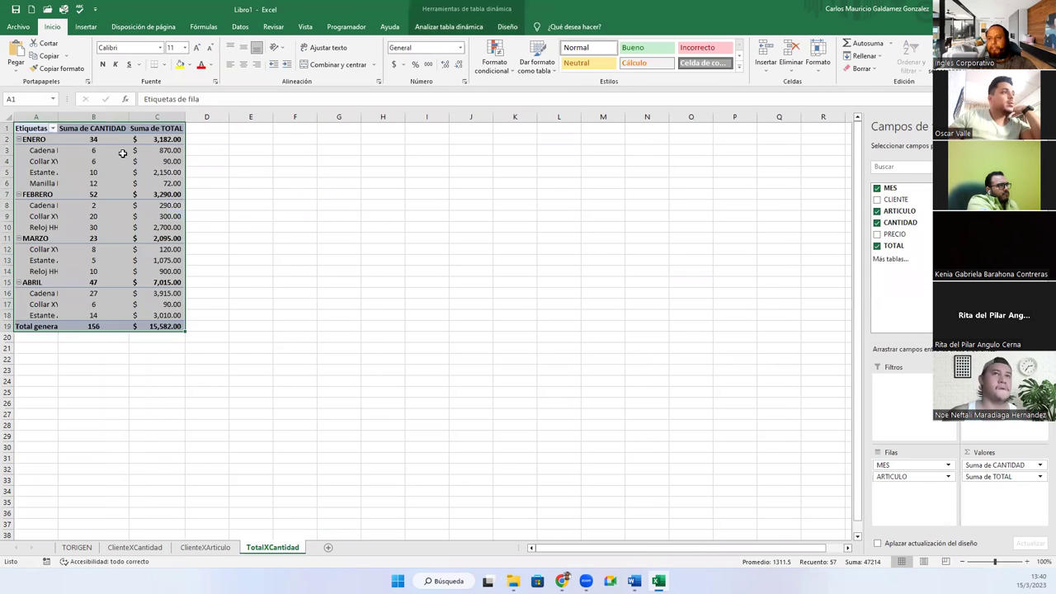
left_click(107, 183)
left_click(476, 31)
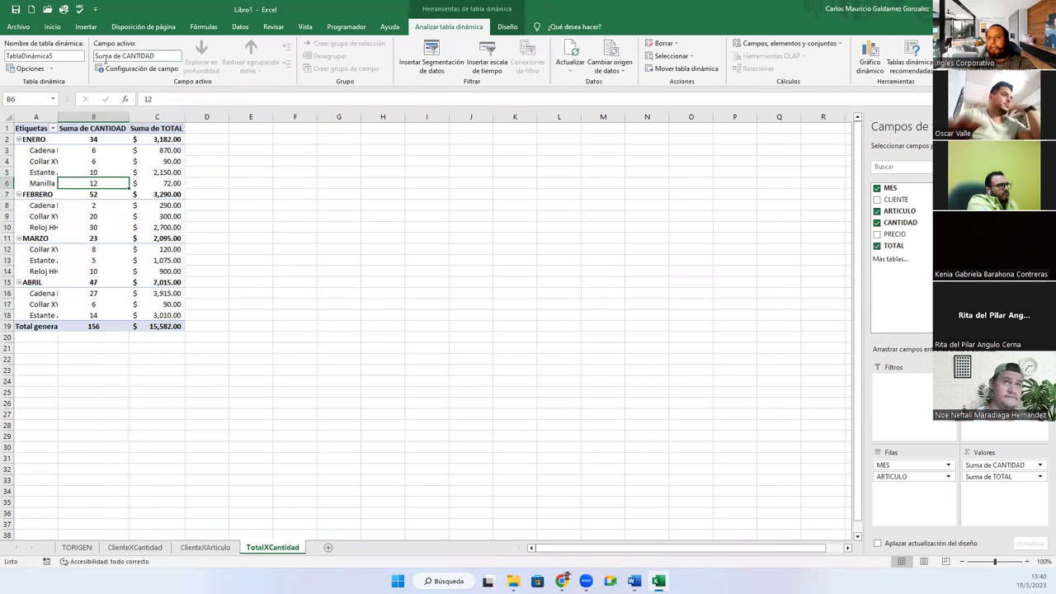
left_click(58, 56)
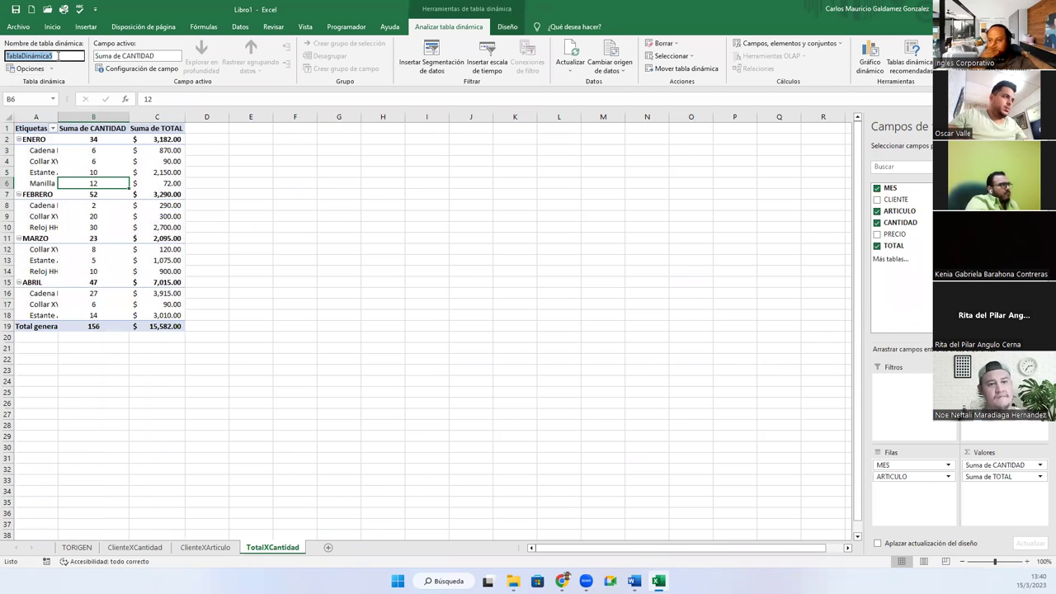
type("TotalXCantidad")
key("Return")
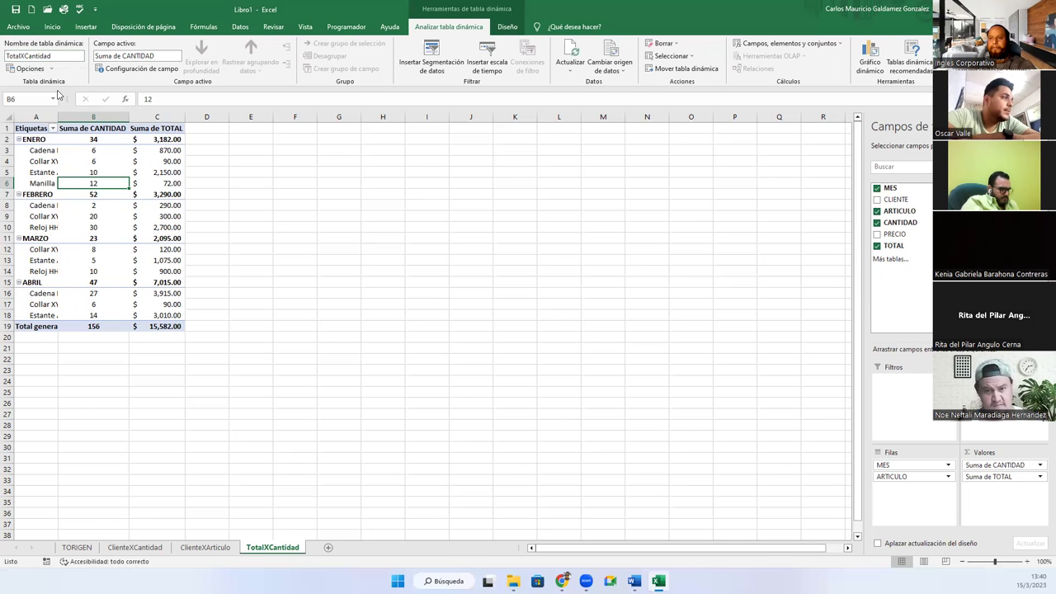
Step: Copy the monthly pivot table's name, TotalXCantidad, into cell B23 below the table
double_click(27, 53)
left_click(113, 365)
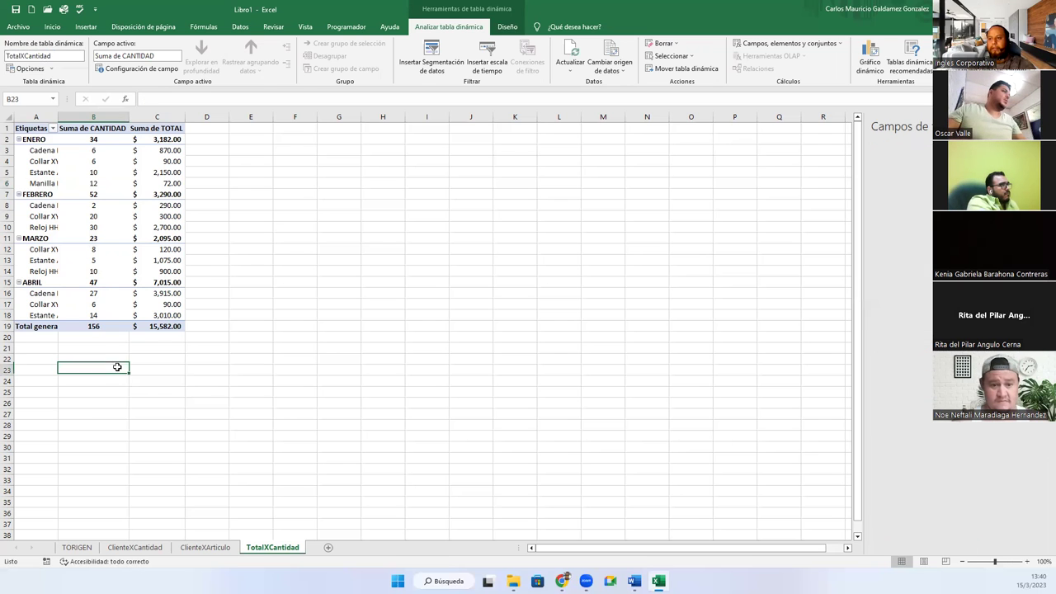
key("ctrl+v")
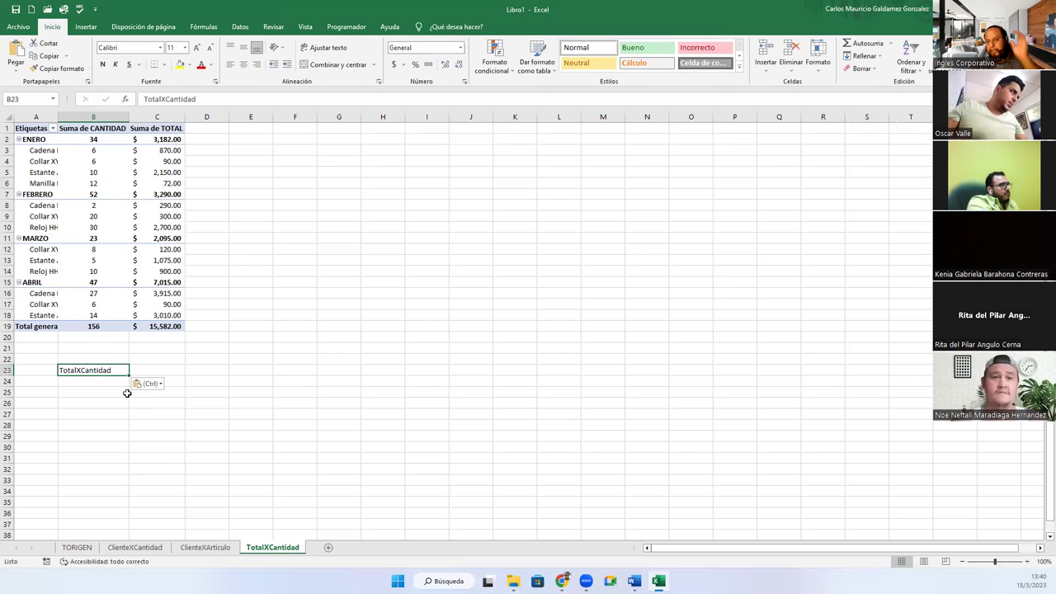
Step: Review the TORIGEN source data and compare the three pivot table sheets with their name labels, ending on ClienteXCantidad
left_click(111, 548)
left_click(78, 549)
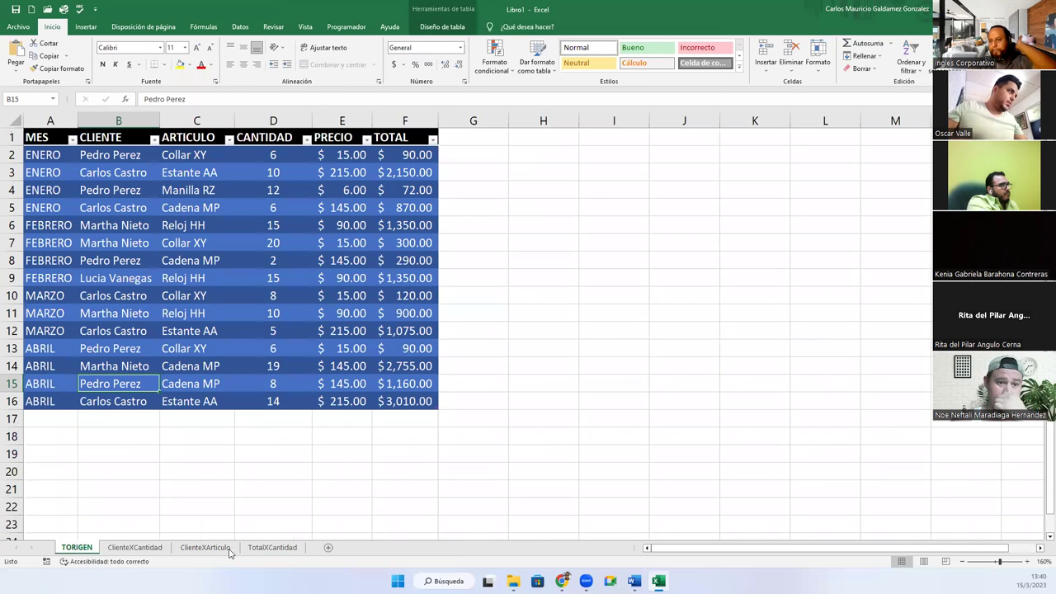
left_click(135, 549)
left_click(206, 547)
left_click(256, 547)
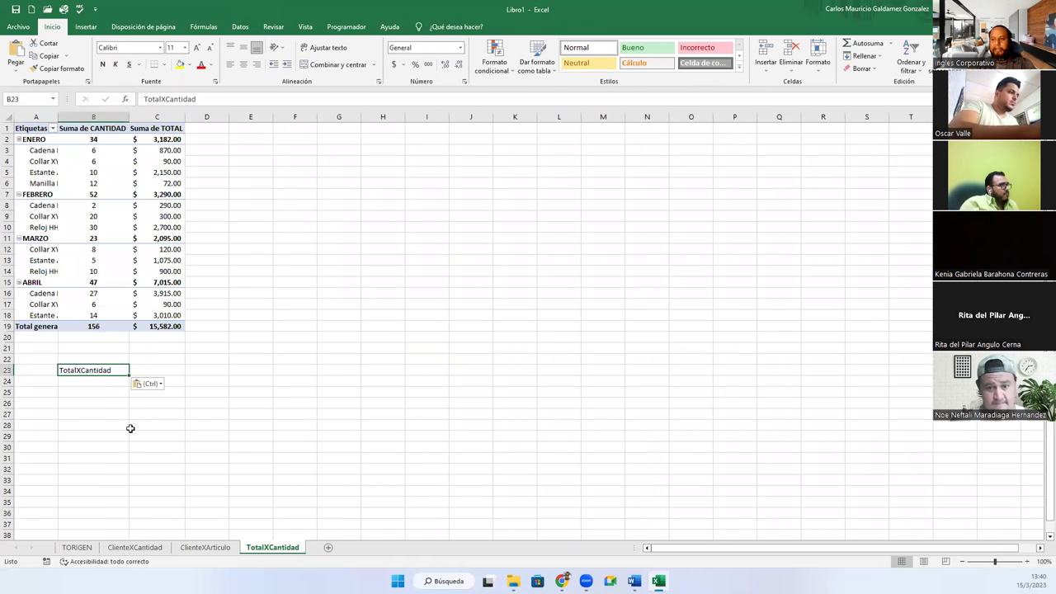
left_click(77, 548)
left_click(97, 295)
left_click(136, 546)
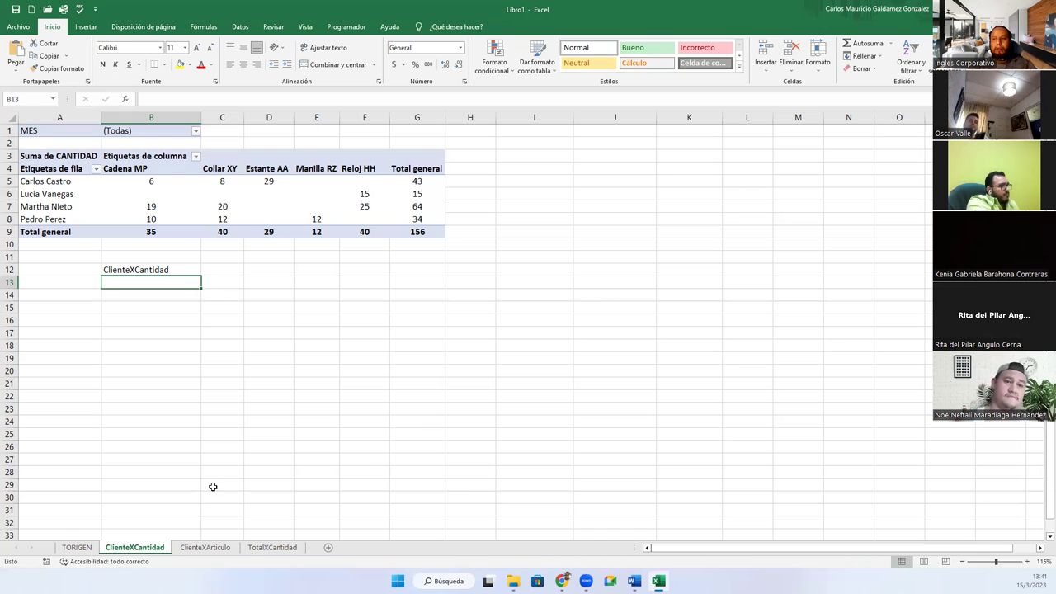
left_click(205, 548)
left_click(272, 547)
left_click(208, 549)
left_click(147, 549)
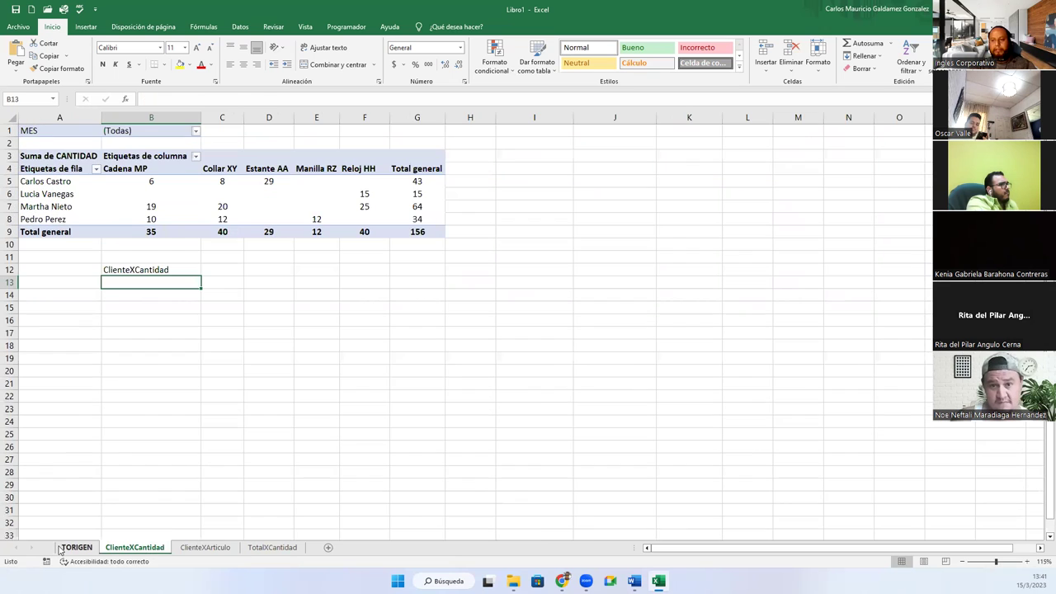
left_click(74, 548)
left_click(132, 547)
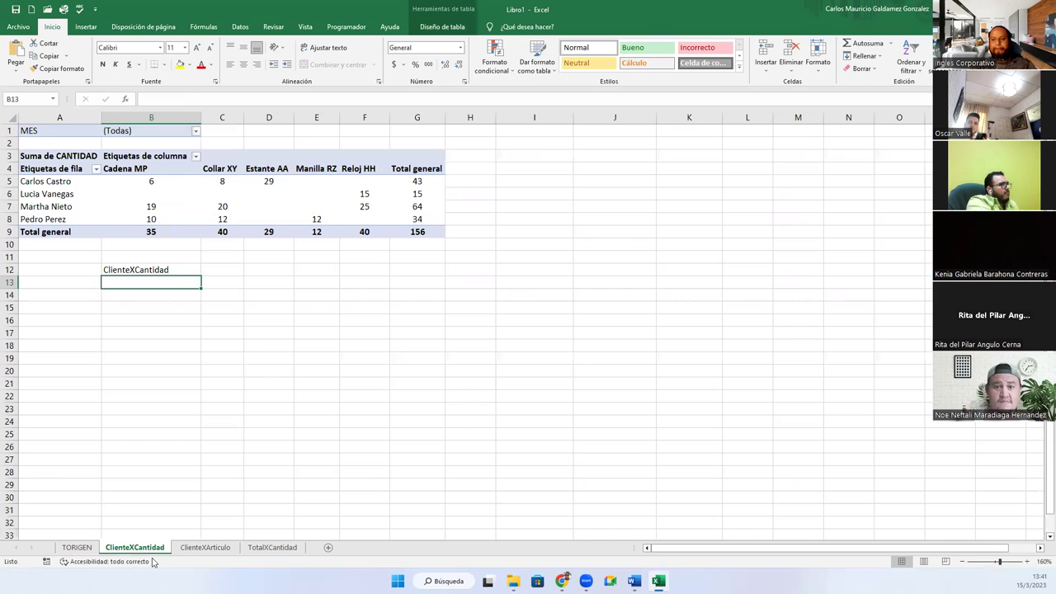
left_click(202, 547)
left_click(256, 548)
left_click(212, 549)
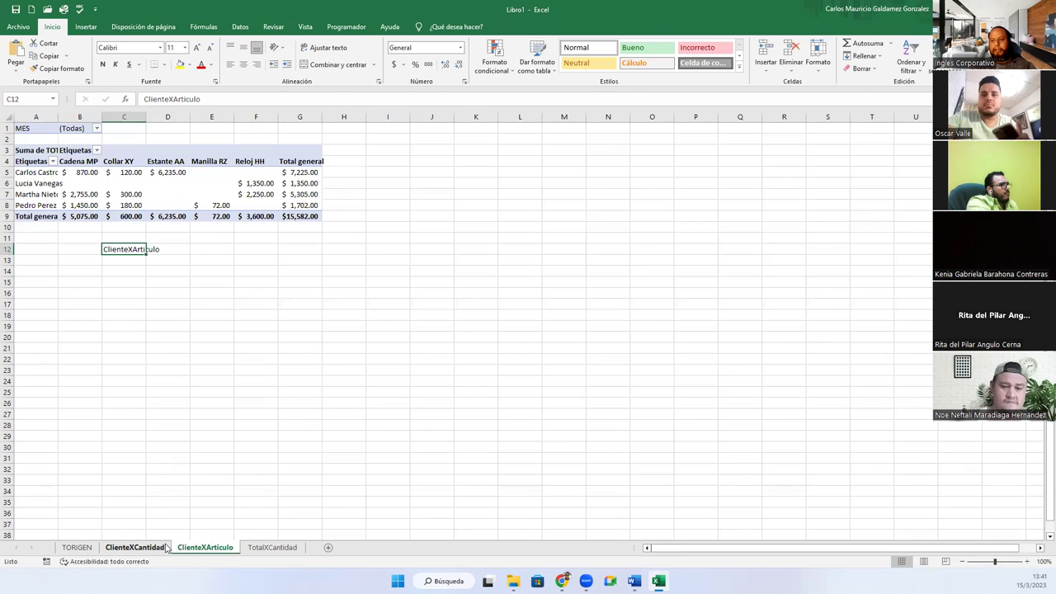
left_click(150, 549)
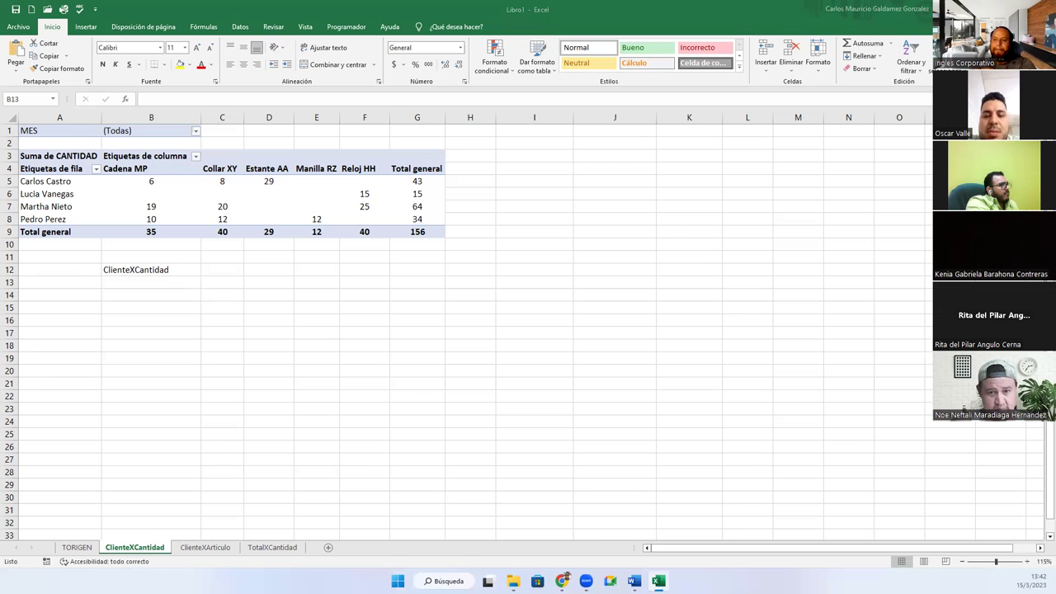
left_click(207, 547)
key("ctrl+Page_Down")
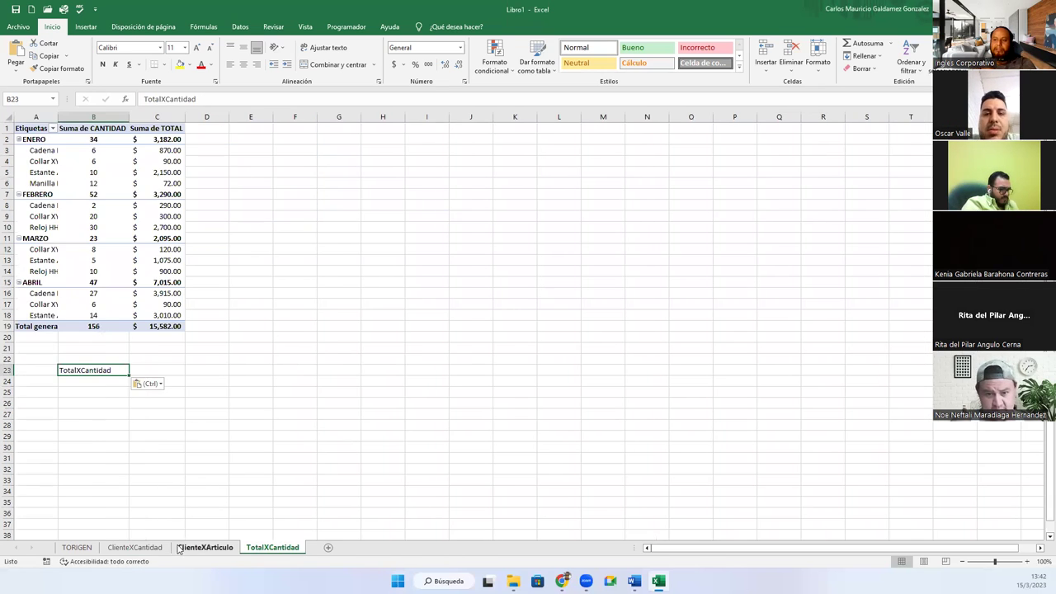
left_click(197, 547)
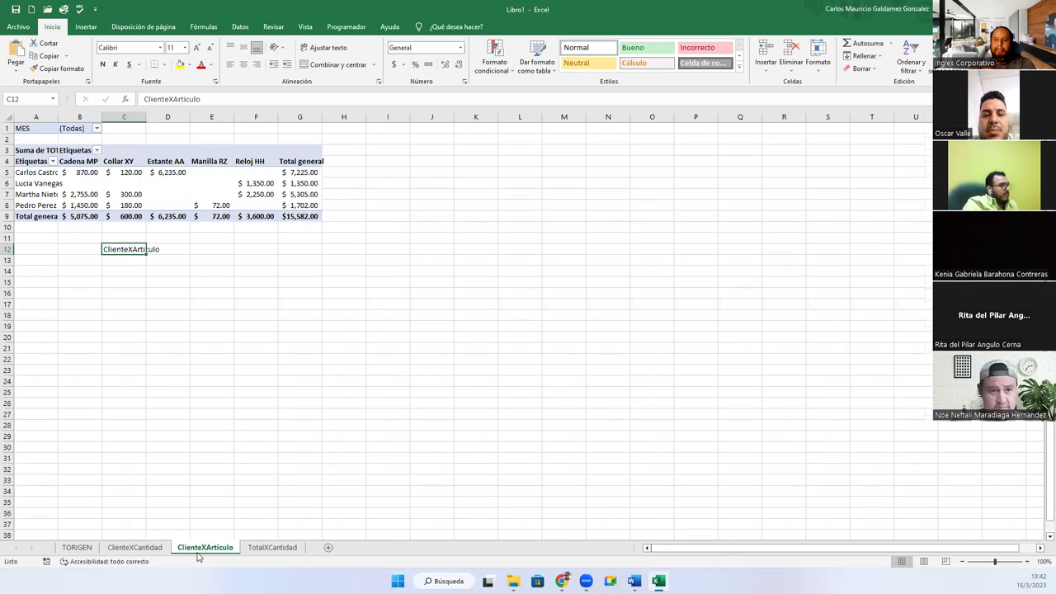
left_click(89, 548)
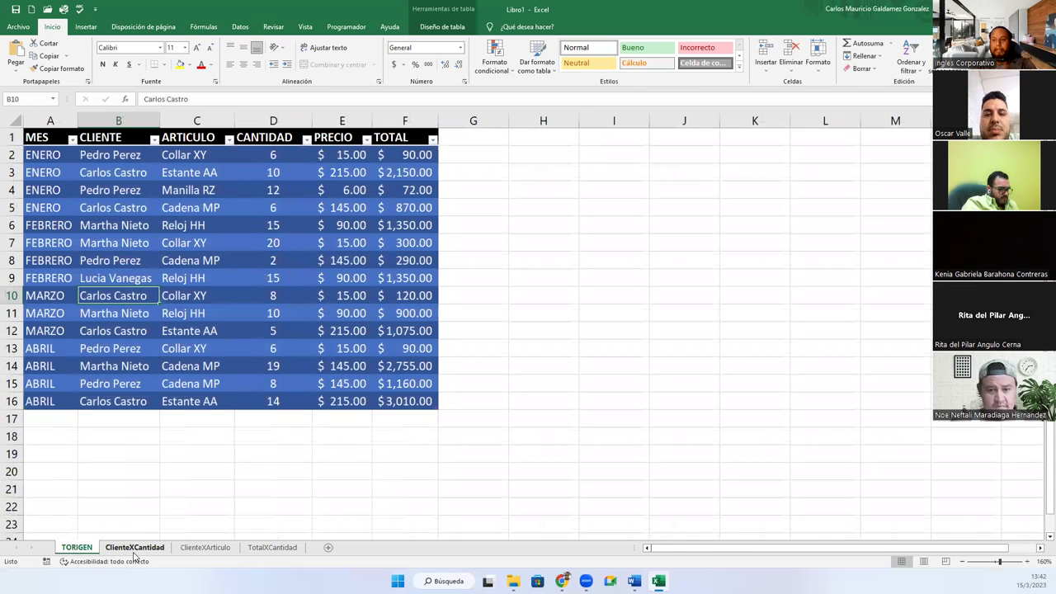
left_click(134, 548)
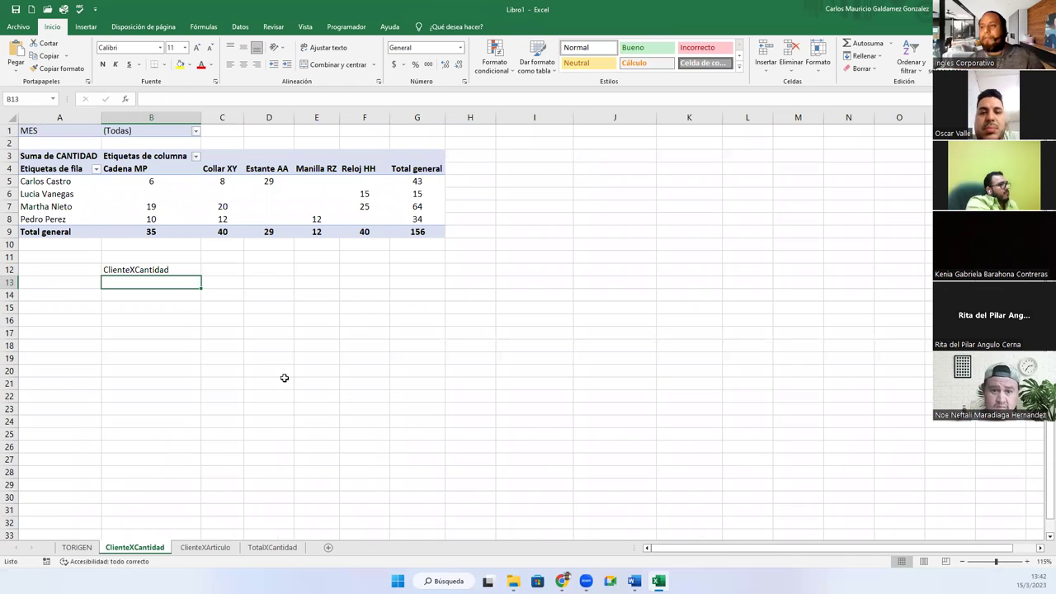
left_click(208, 192)
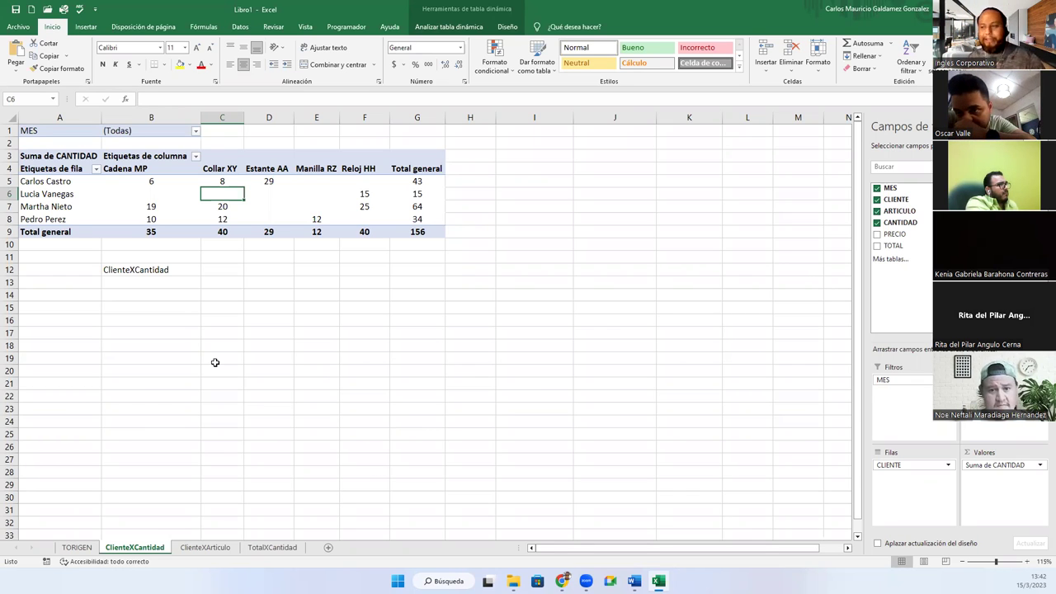
left_click(225, 218)
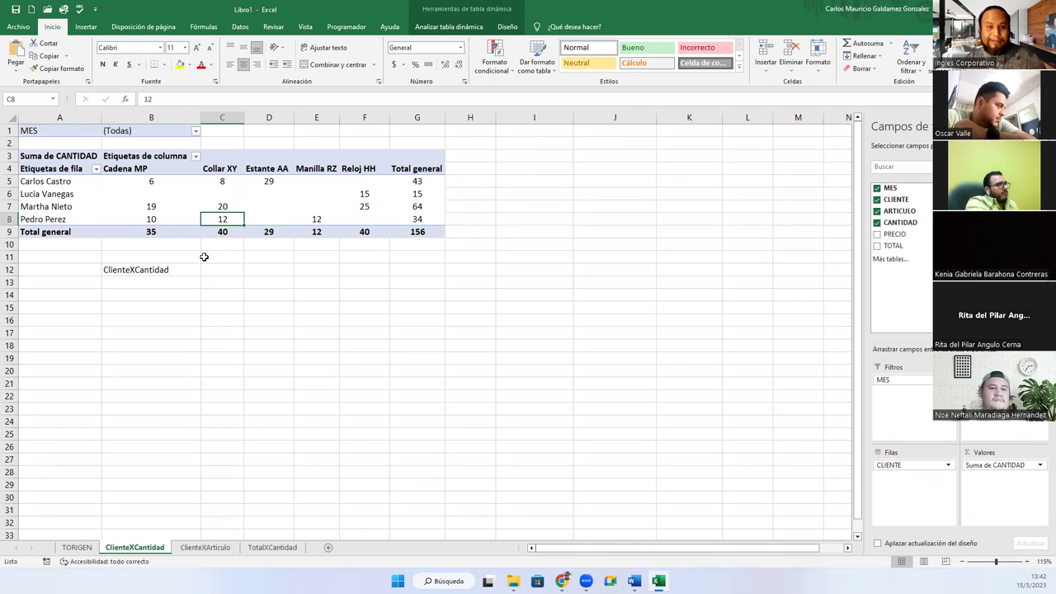
left_click(174, 180)
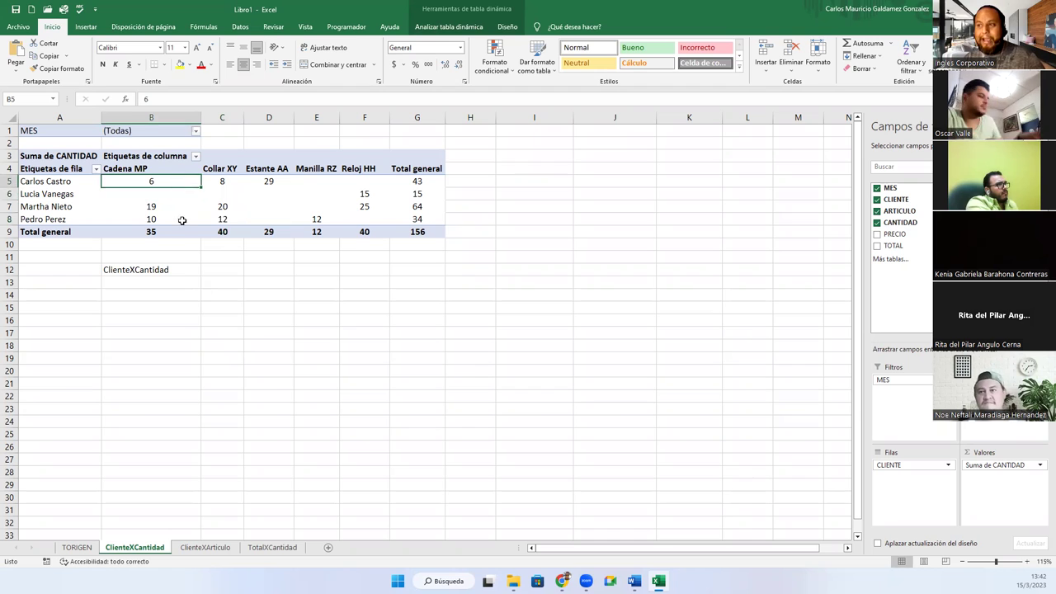
left_click(180, 267)
left_click(153, 196)
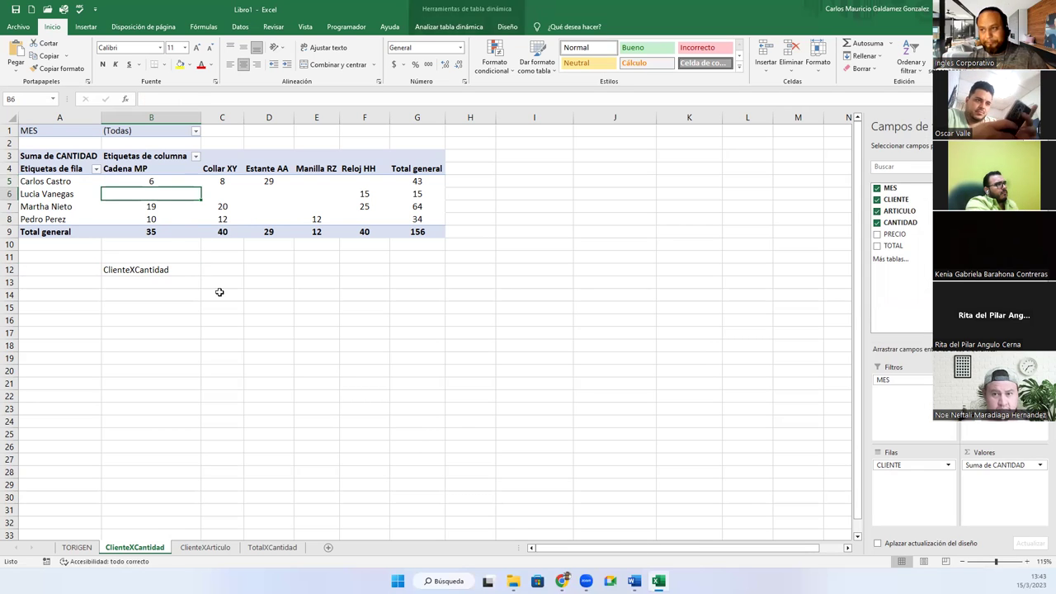
Step: Examine the quantities on ClienteXCantidad and compare the pivot table names and field layouts across the three pivot sheets
left_click(414, 229)
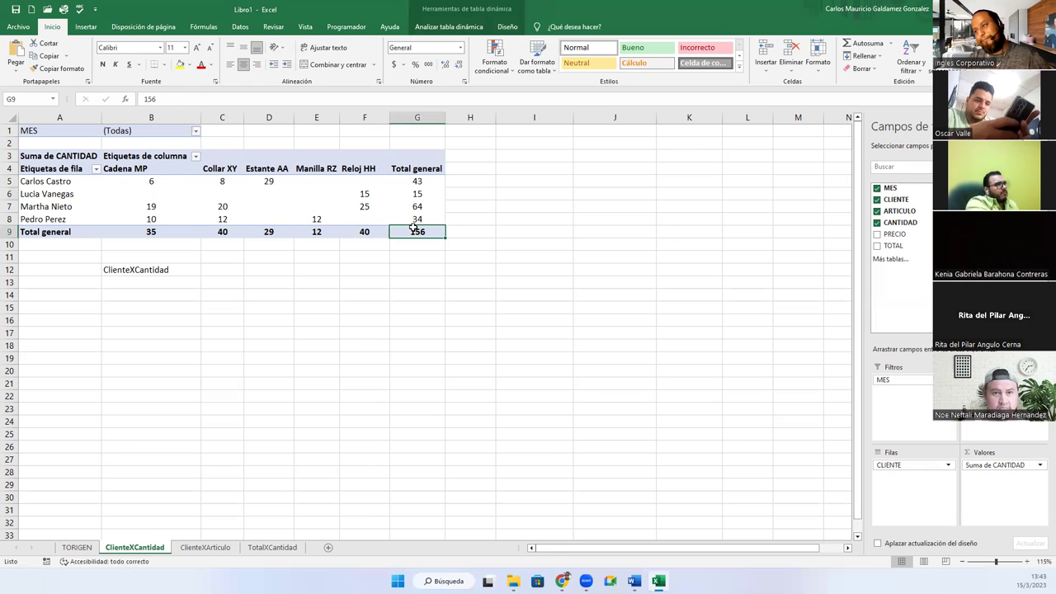
left_click_drag(156, 181, 411, 232)
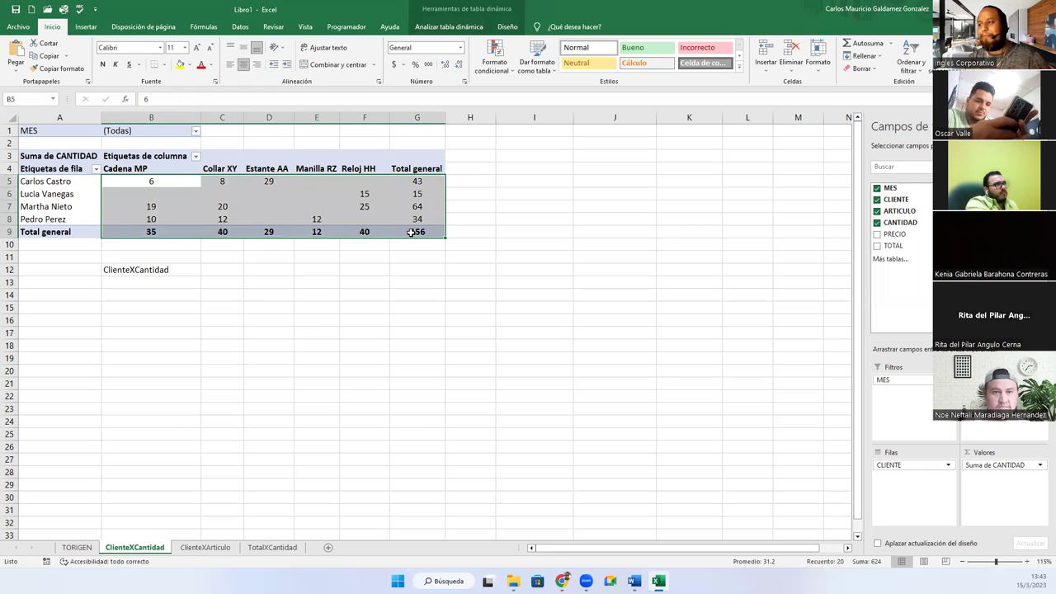
left_click(410, 232)
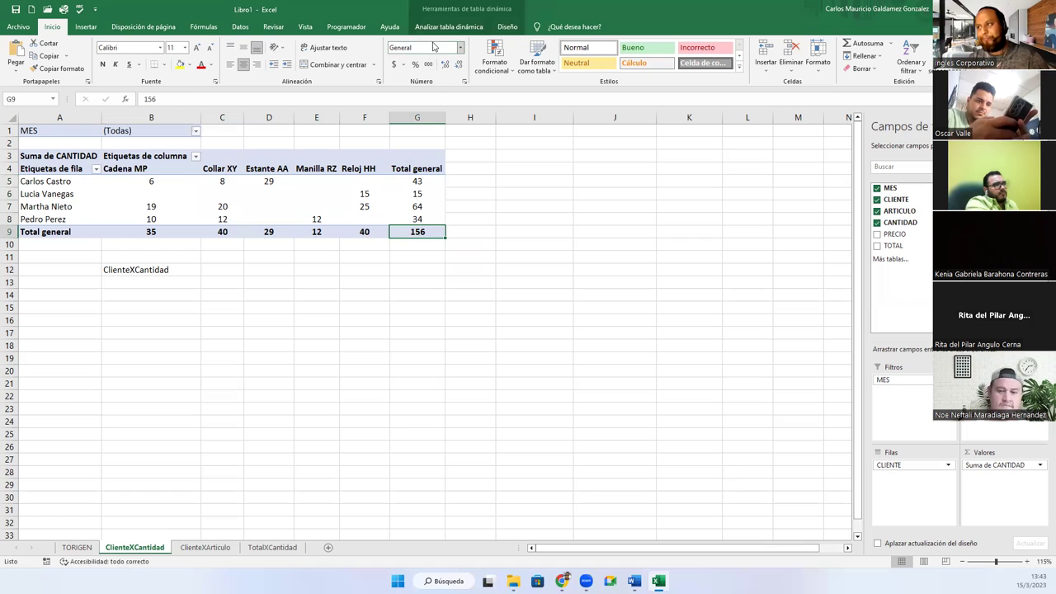
left_click(178, 194)
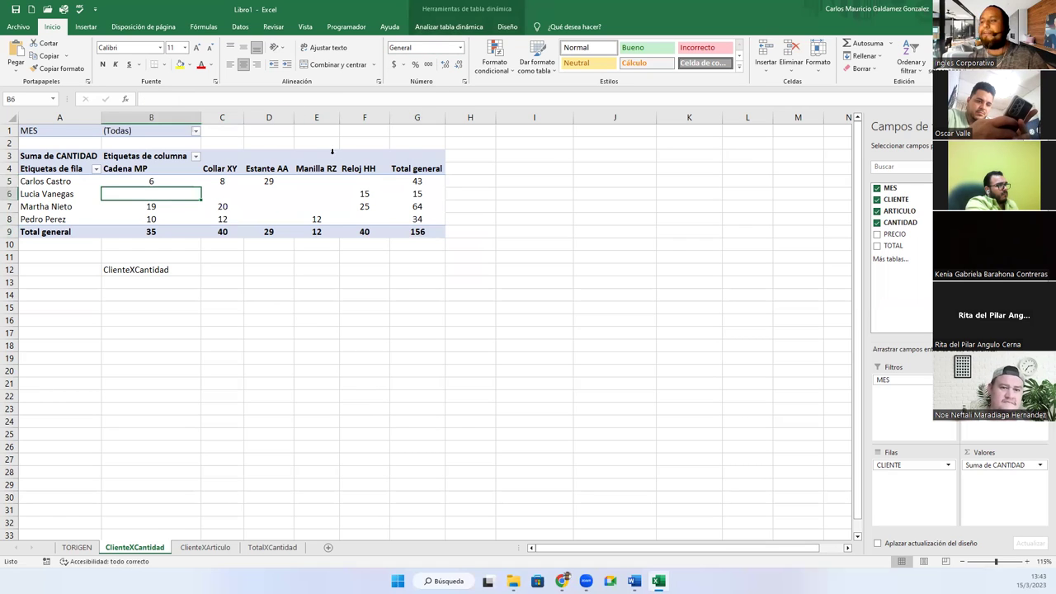
left_click(448, 28)
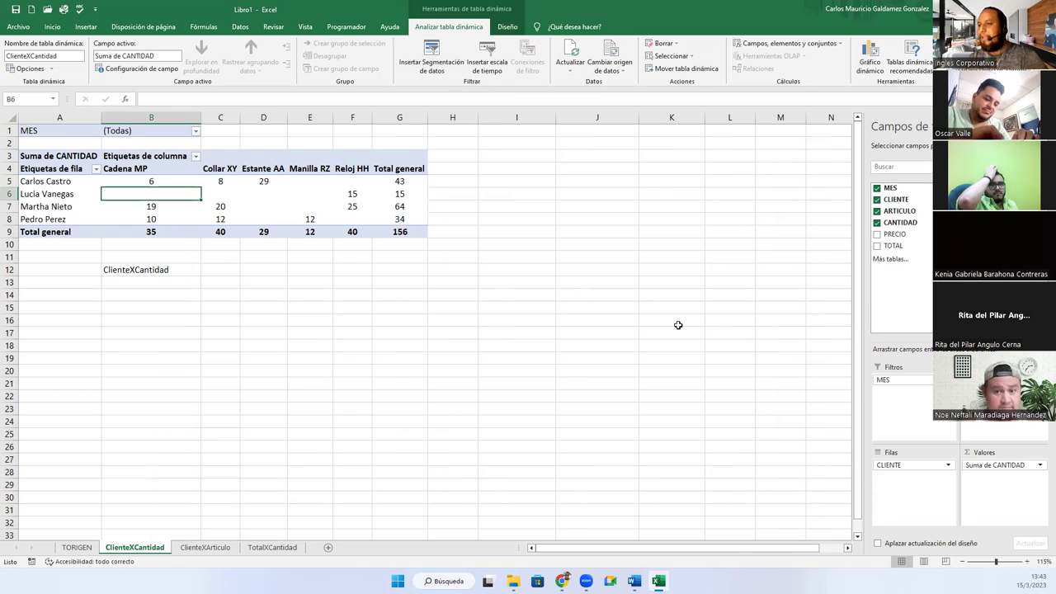
left_click(893, 402)
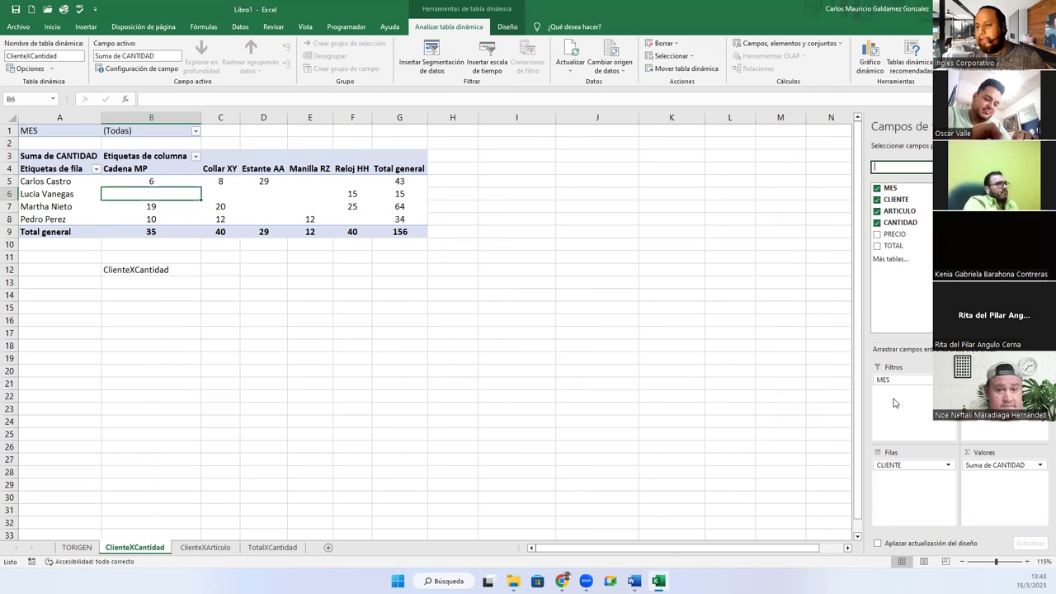
left_click(192, 549)
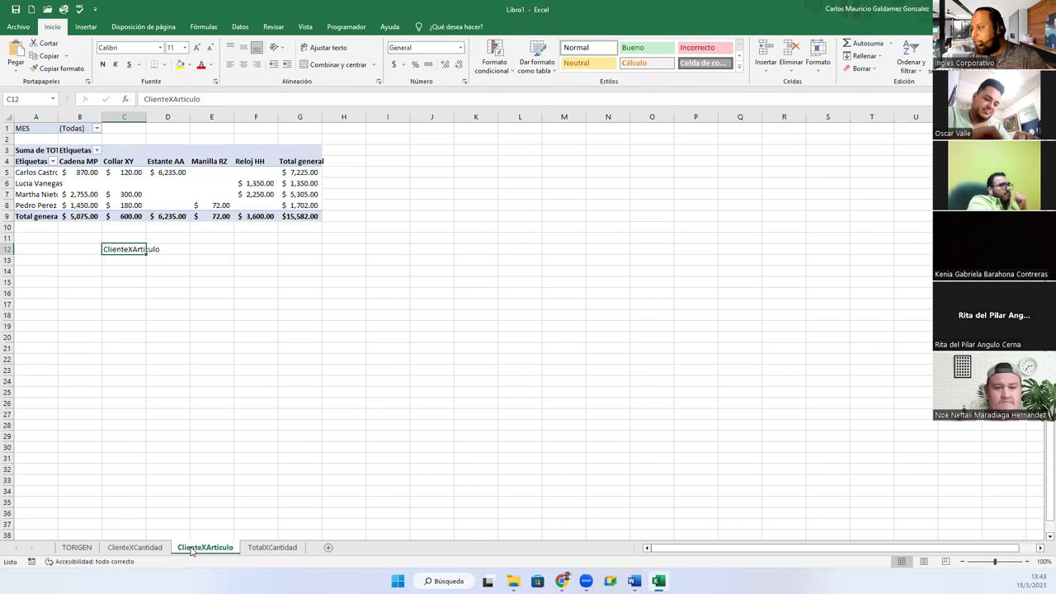
left_click(149, 194)
left_click(272, 548)
left_click(102, 224)
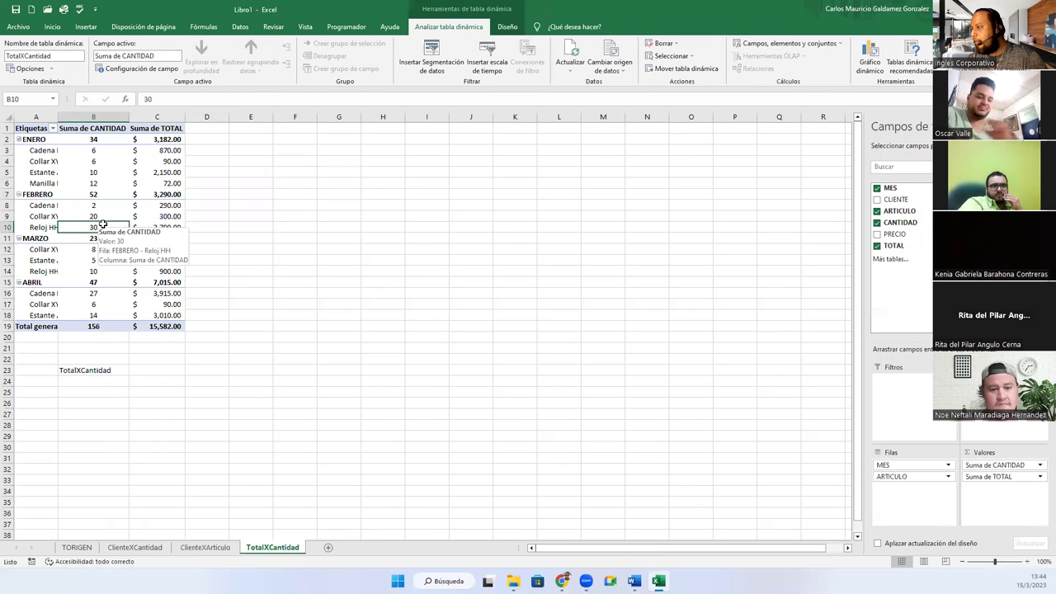
left_click(134, 548)
left_click(199, 550)
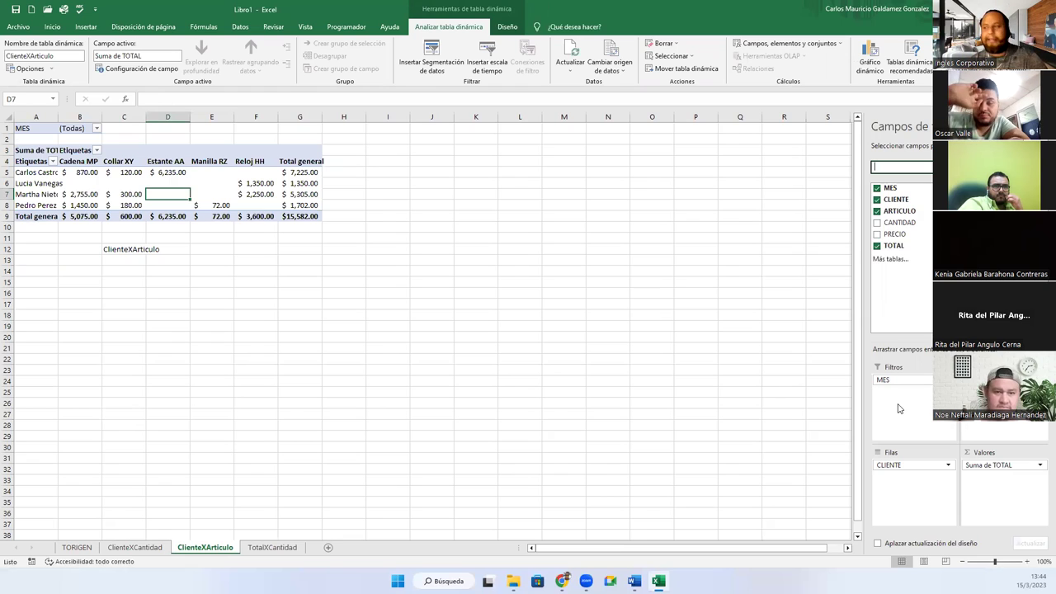
left_click(176, 183)
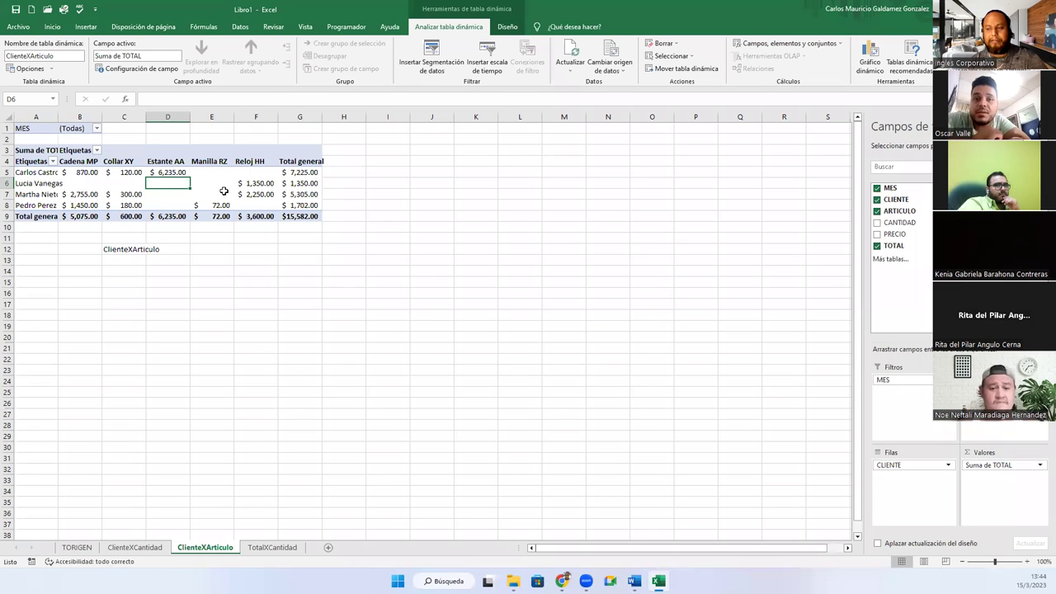
Step: Insert a slicer for the ARTICULO field on the ClienteXArticulo pivot table and place it beside the table
left_click(122, 180)
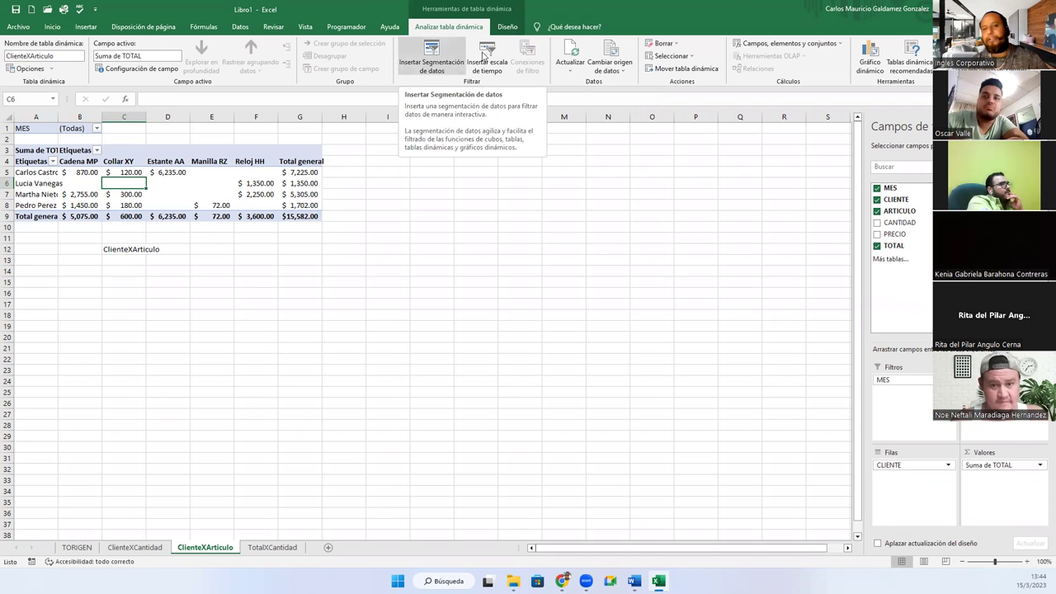
left_click(436, 71)
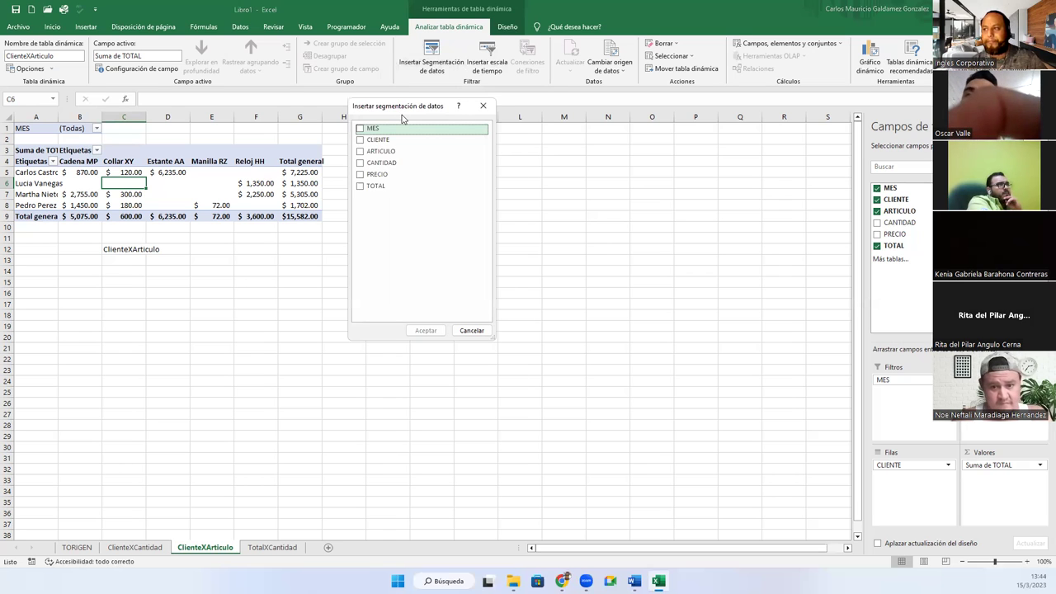
left_click_drag(403, 119, 422, 165)
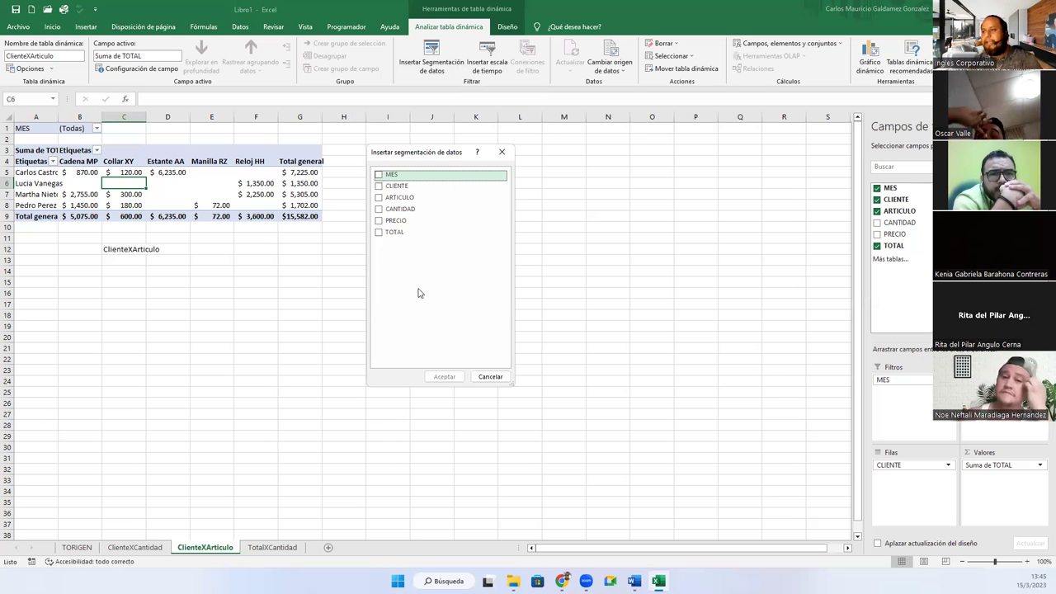
left_click(379, 174)
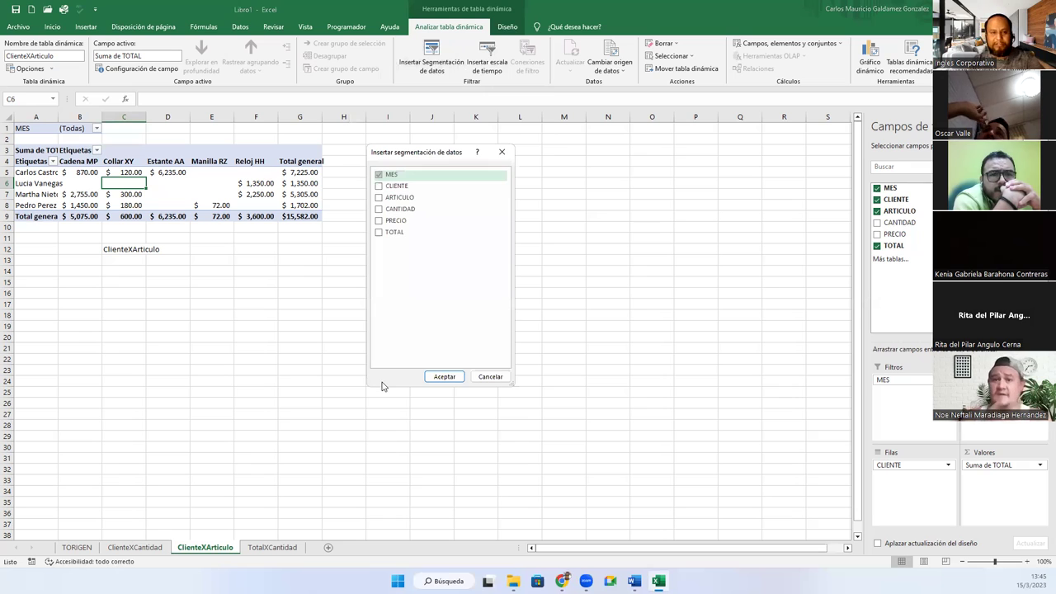
left_click(379, 186)
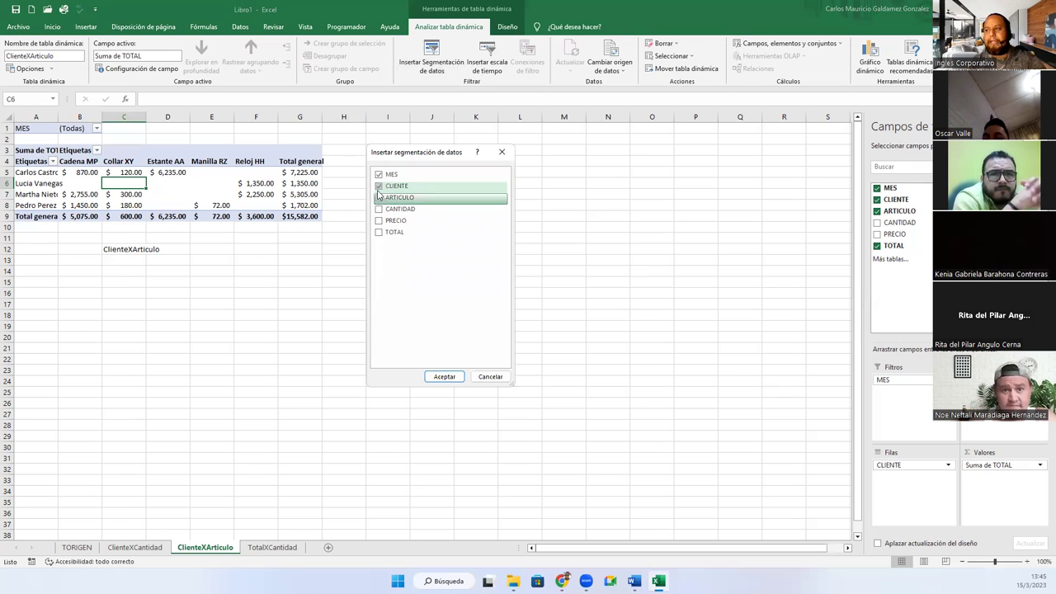
left_click(378, 185)
left_click(378, 174)
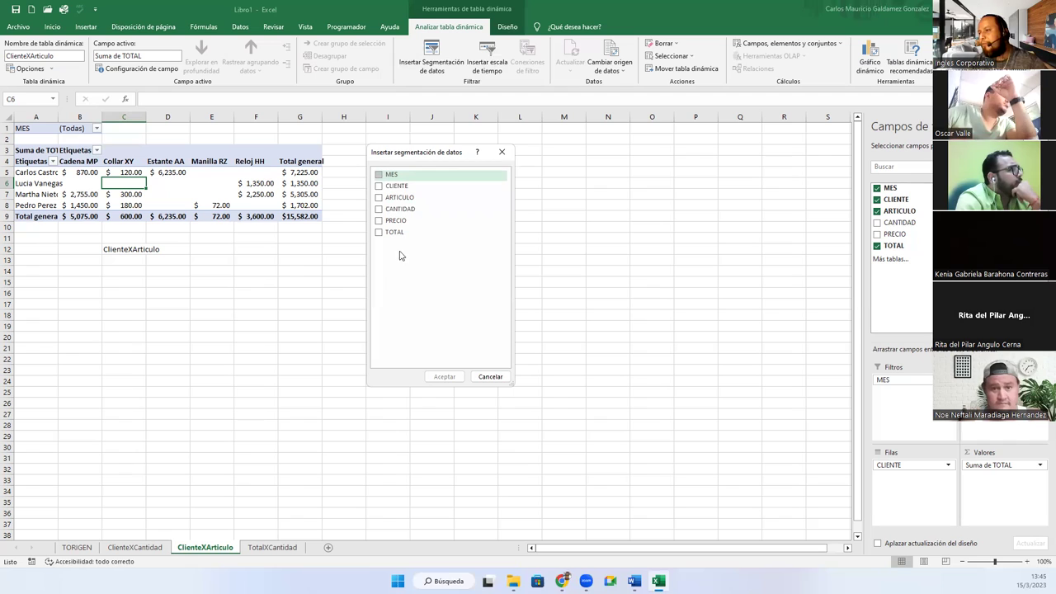
left_click(385, 199)
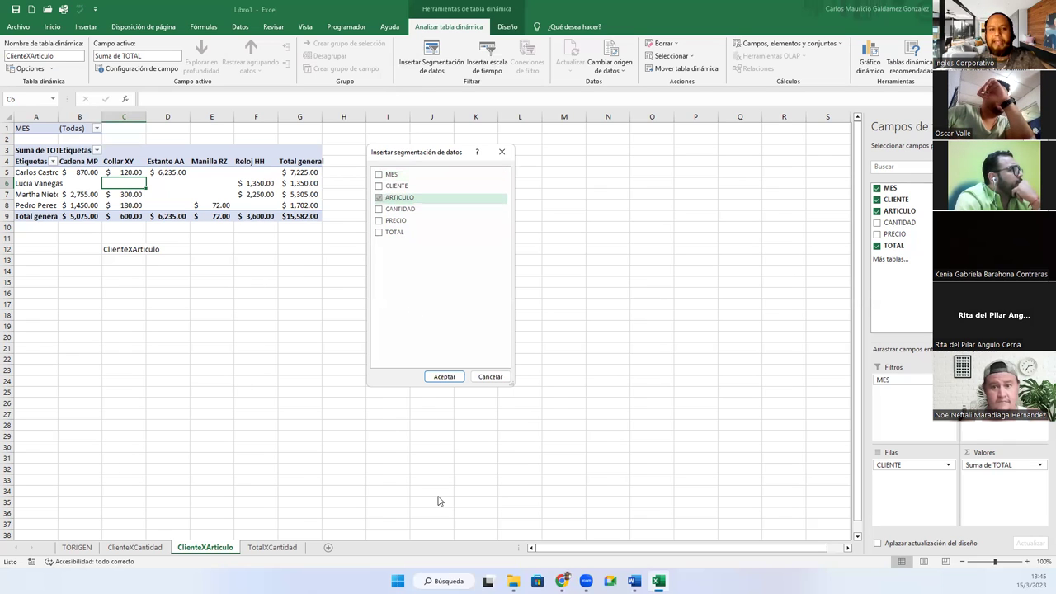
left_click(445, 377)
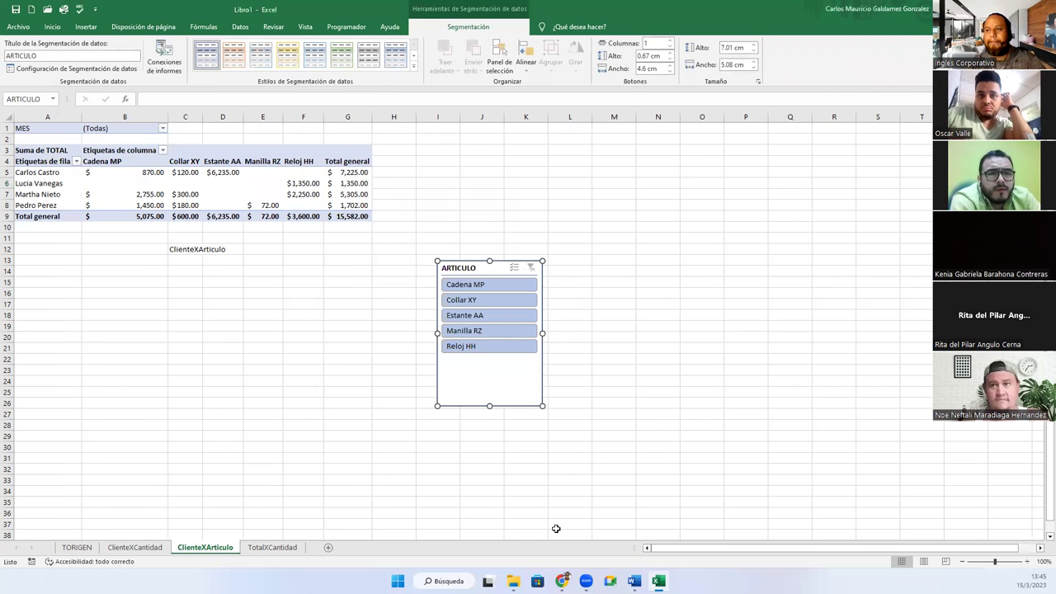
left_click_drag(465, 262, 442, 153)
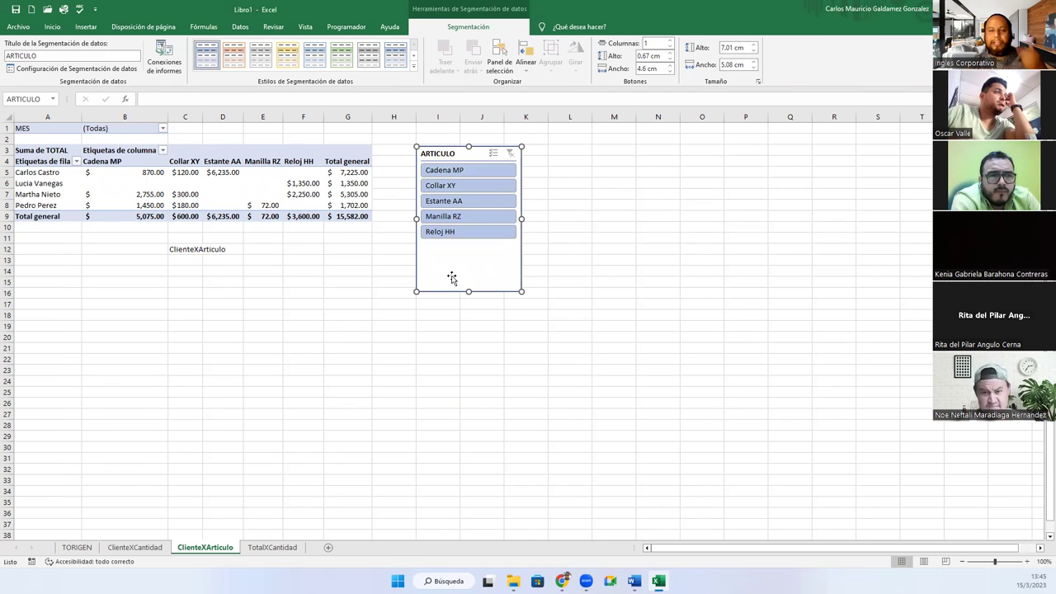
Step: Filter the pivot table with the slicer to Cadena MP, Reloj HH and Collar XY, and clear the filter
left_click(449, 172)
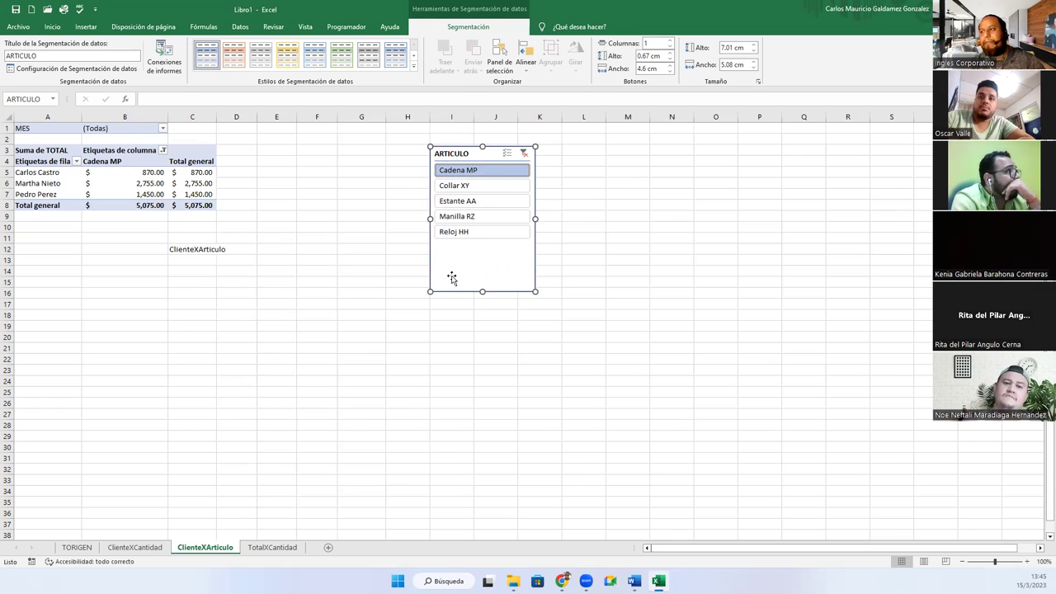
left_click(462, 232, "ctrl")
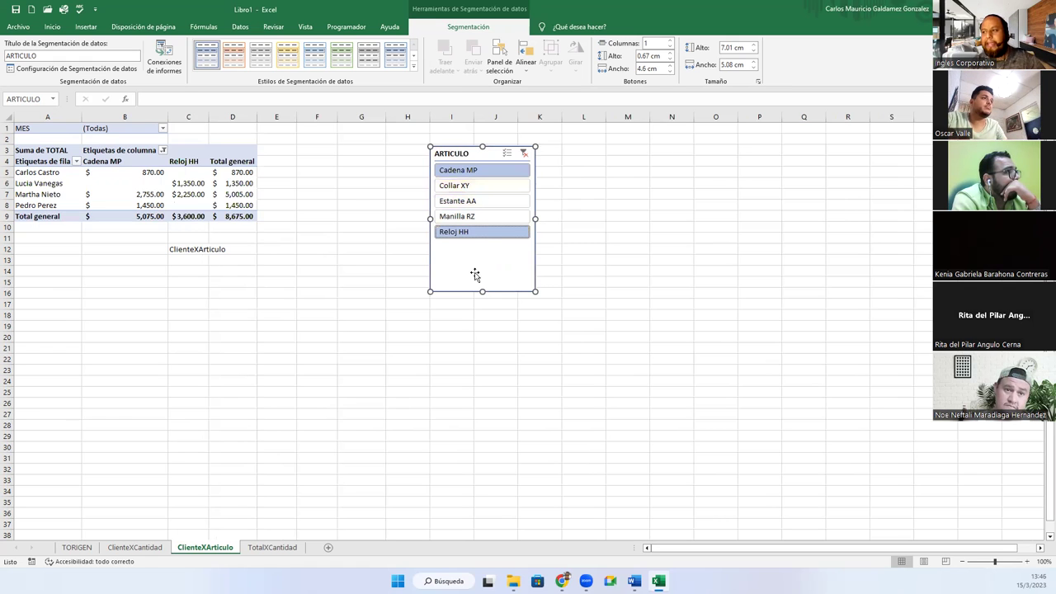
left_click(474, 188, "ctrl")
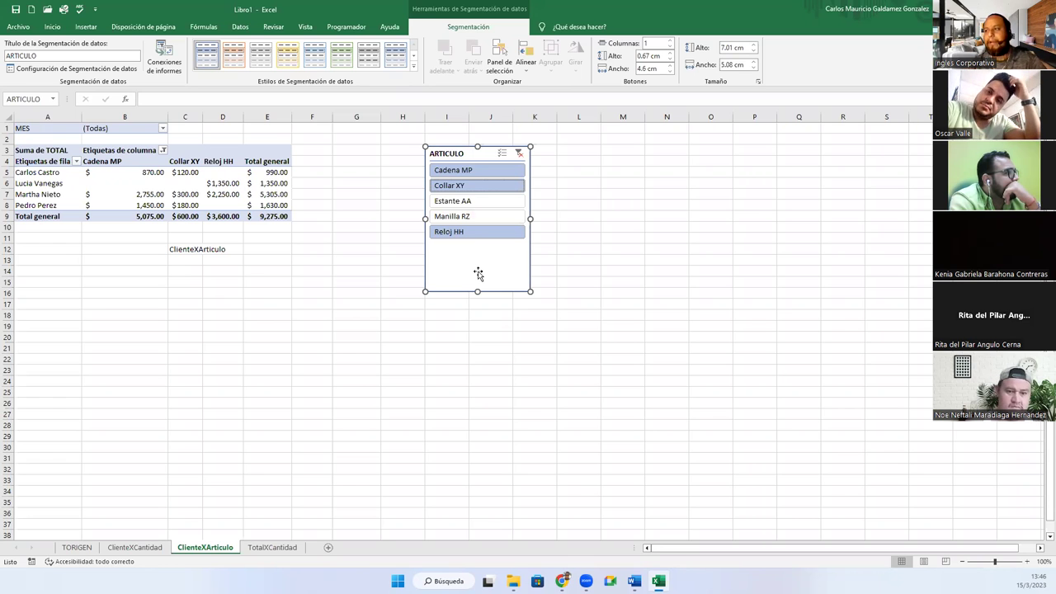
left_click(519, 153)
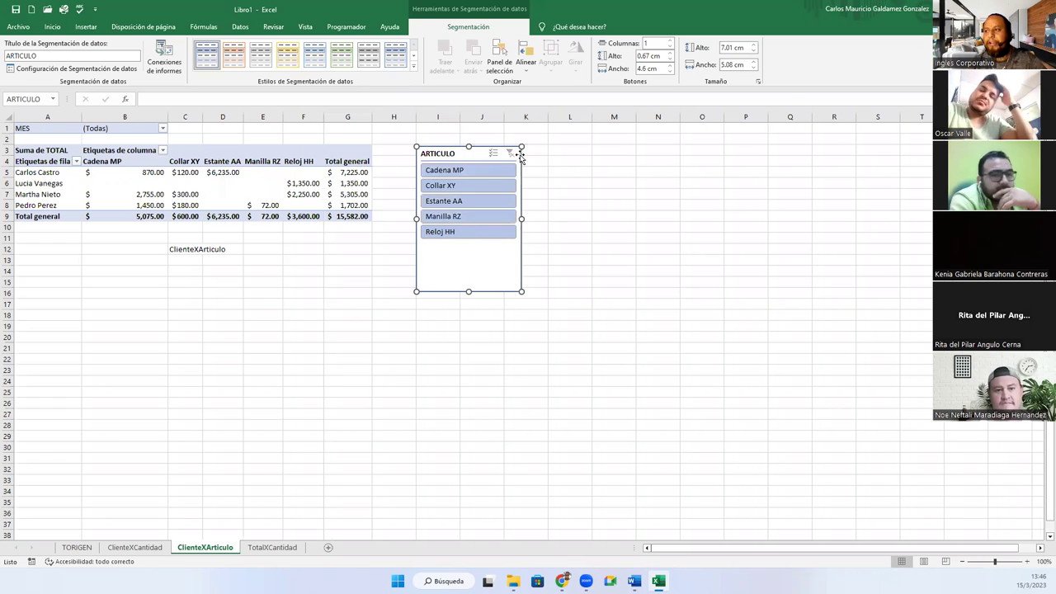
Step: Filter the pivot table with the slicer to Estante AA and Manilla RZ, and clear the filter
left_click(441, 202)
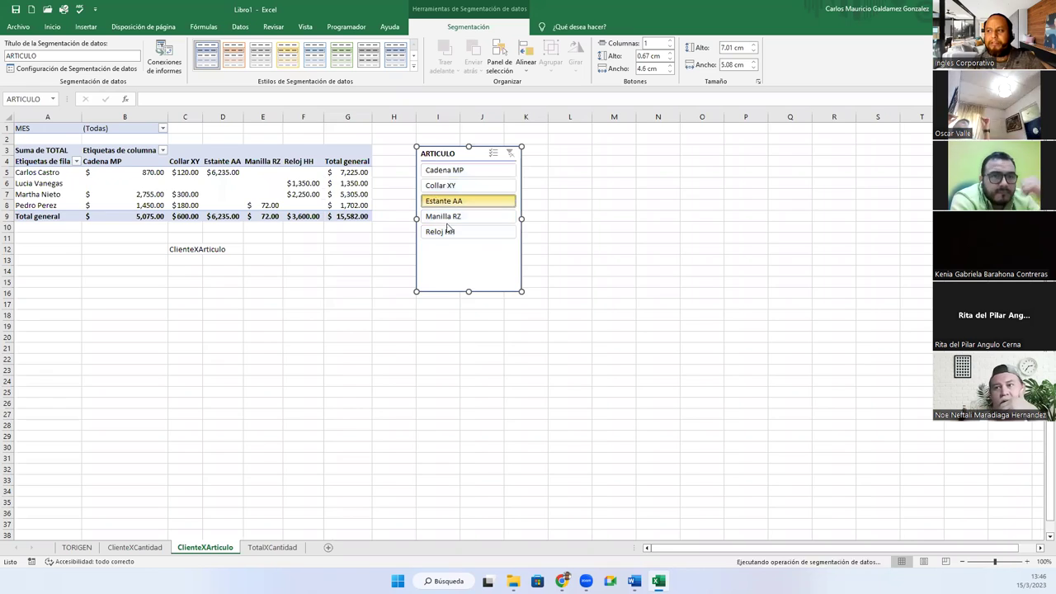
left_click(451, 217, "ctrl")
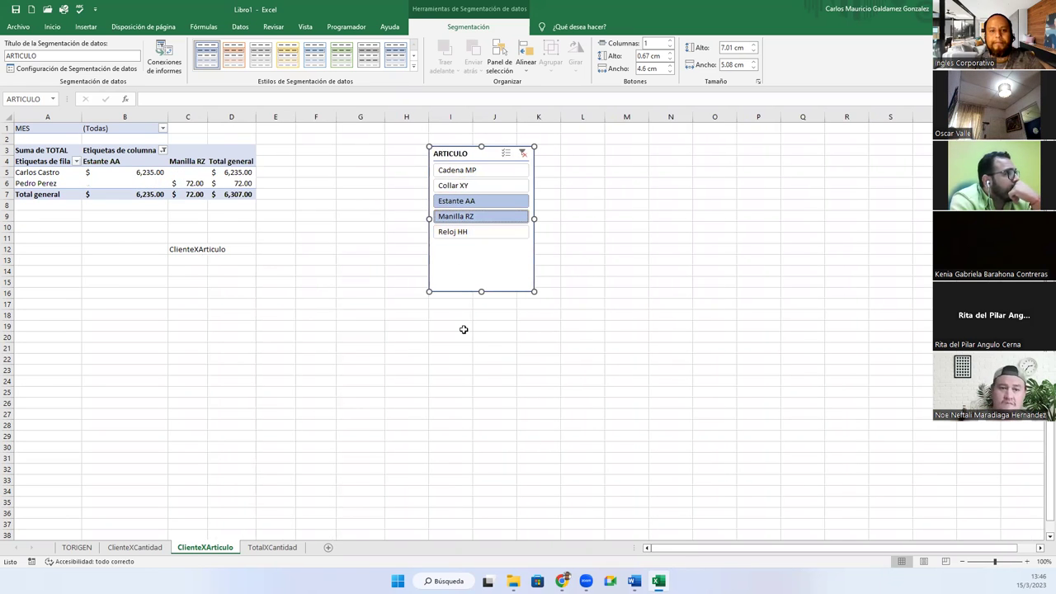
left_click(522, 154)
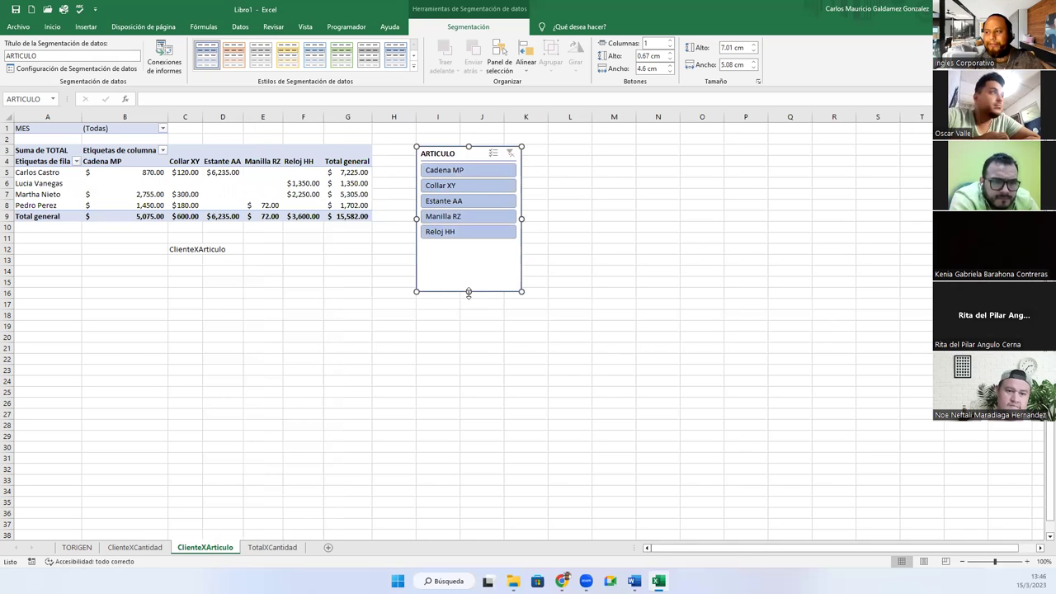
Step: Shrink the ARTICULO slicer to about 4.76 cm high and remove it from the ClienteXArticulo sheet
left_click(466, 257)
left_click_drag(467, 256, 468, 241)
left_click_drag(471, 151, 473, 151)
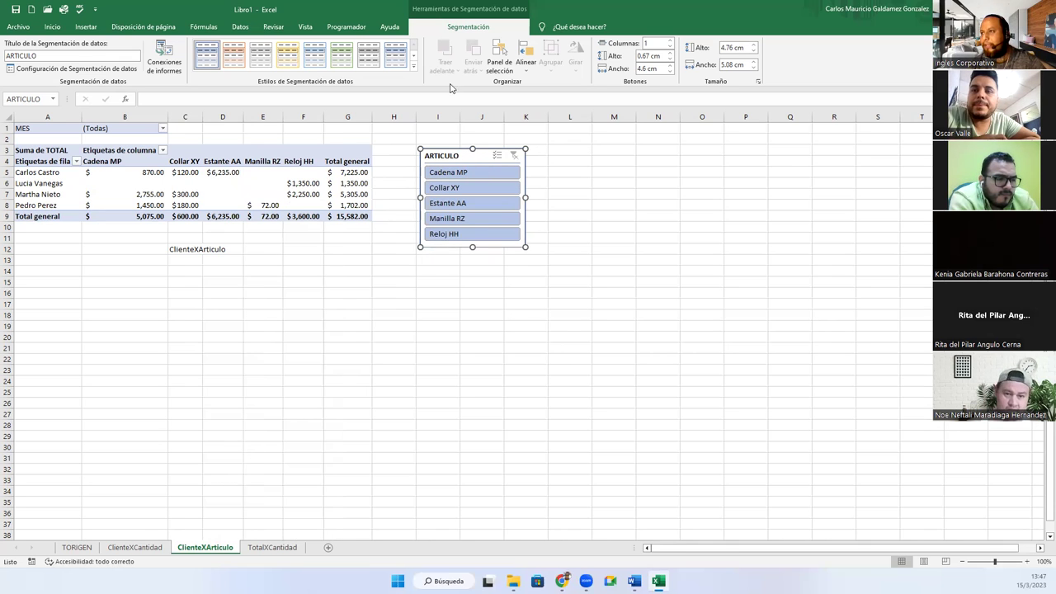
right_click(469, 163)
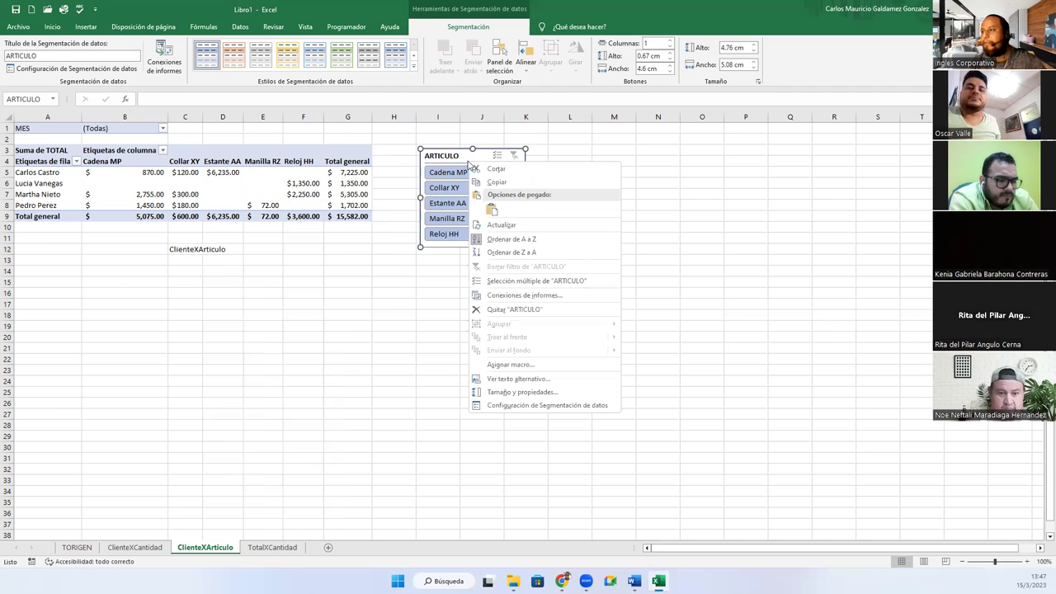
left_click(514, 312)
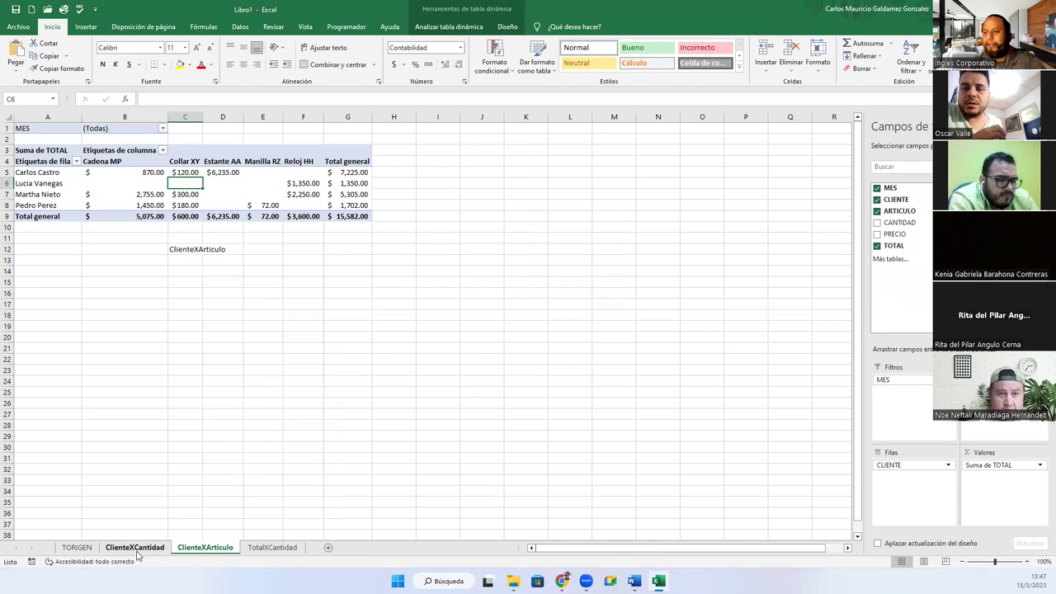
Step: Insert a slicer for the ARTICULO field on the ClienteXCantidad sheet's pivot table
left_click(142, 548)
left_click(260, 198)
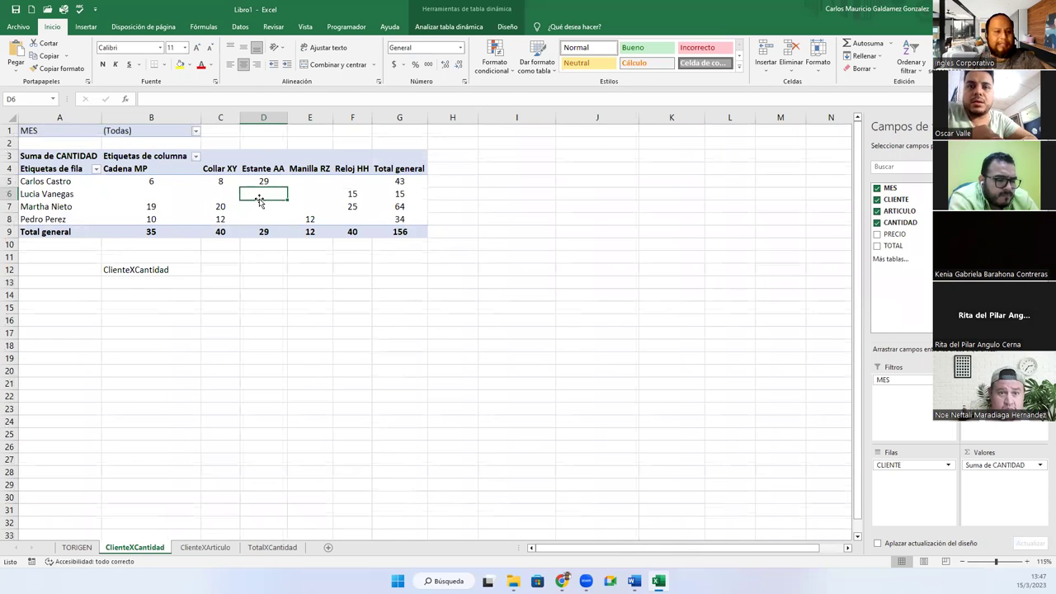
left_click(449, 29)
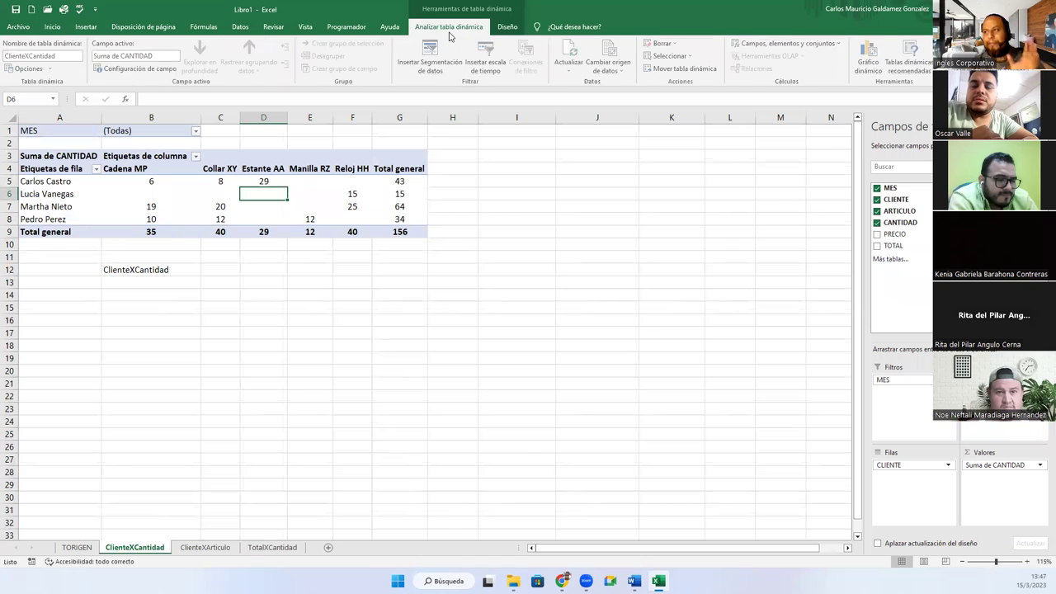
left_click(440, 72)
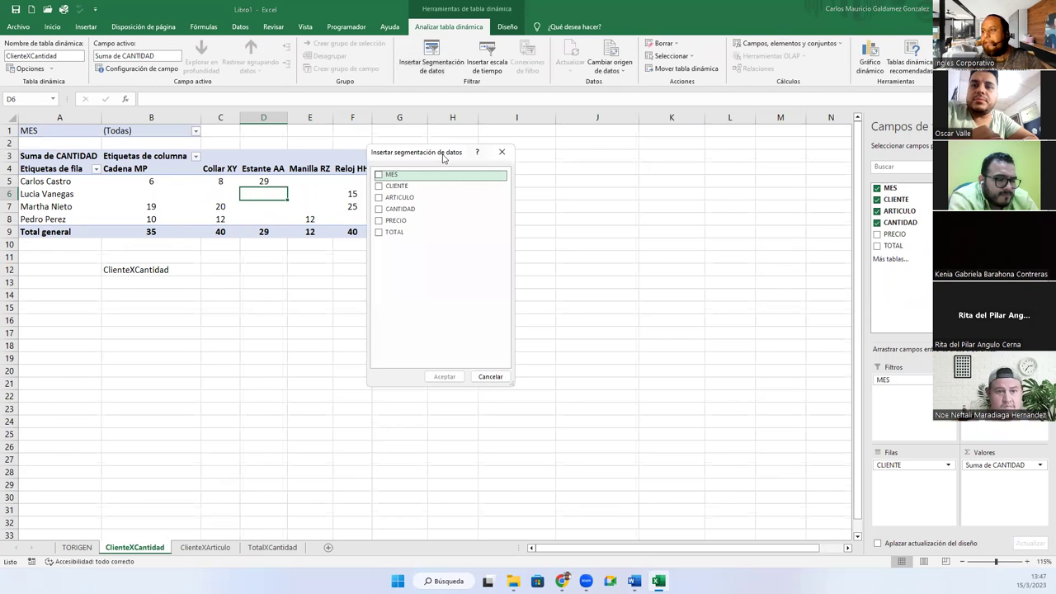
left_click_drag(443, 157, 557, 161)
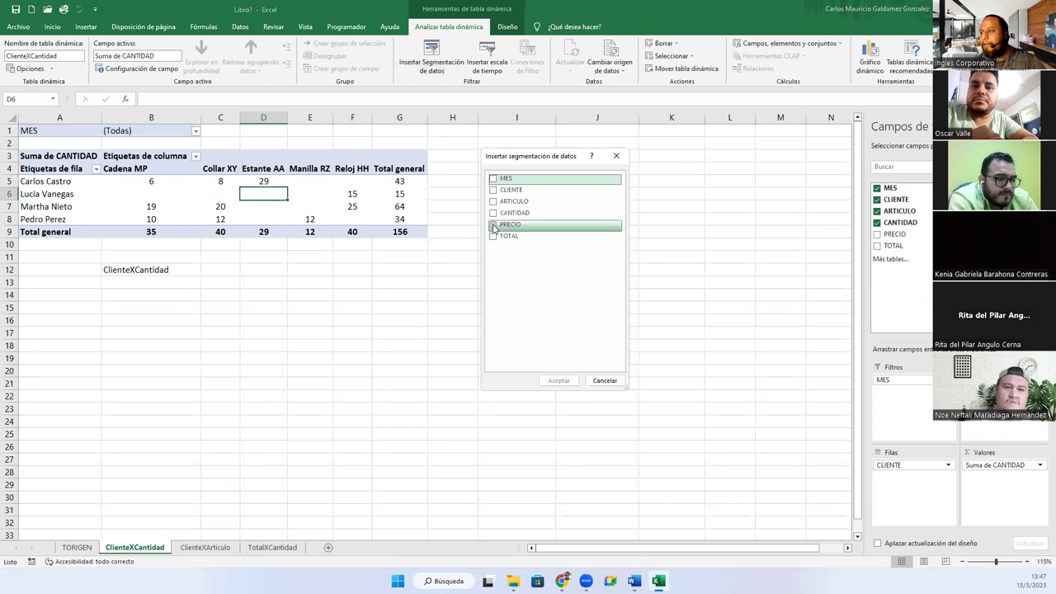
left_click(492, 203)
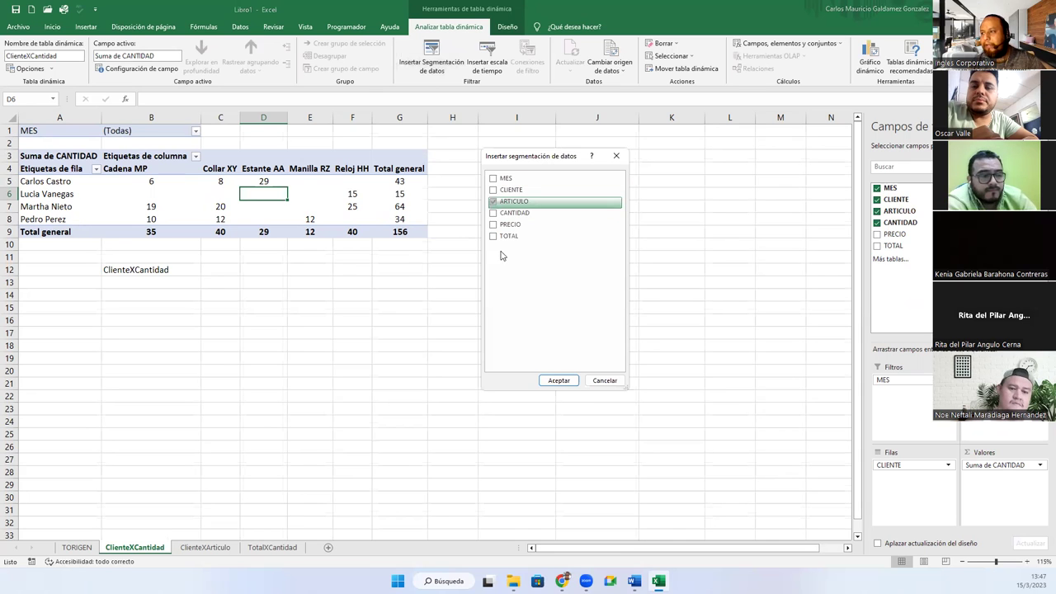
left_click(557, 380)
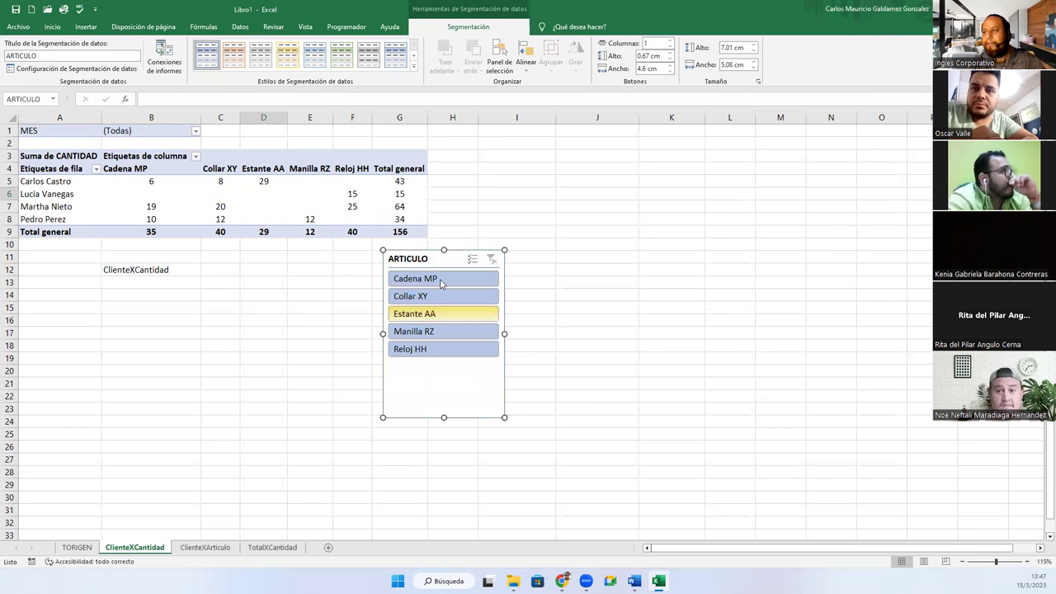
Step: Move the ARTICULO slicer beside the pivot table around columns I and J, and shrink it to about 4.67 cm high
left_click_drag(439, 244, 536, 146)
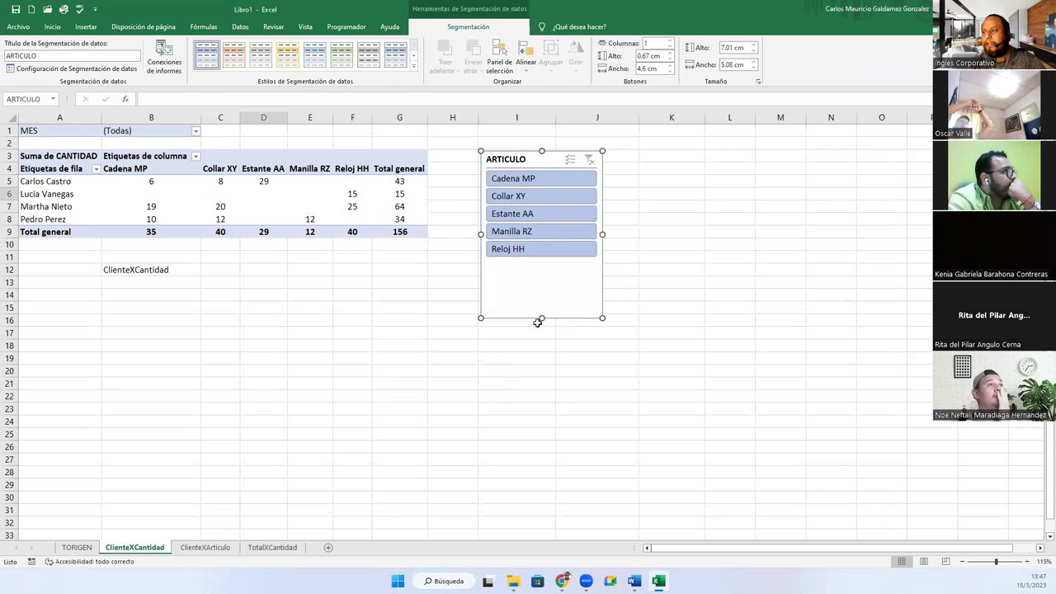
left_click_drag(543, 261, 542, 263)
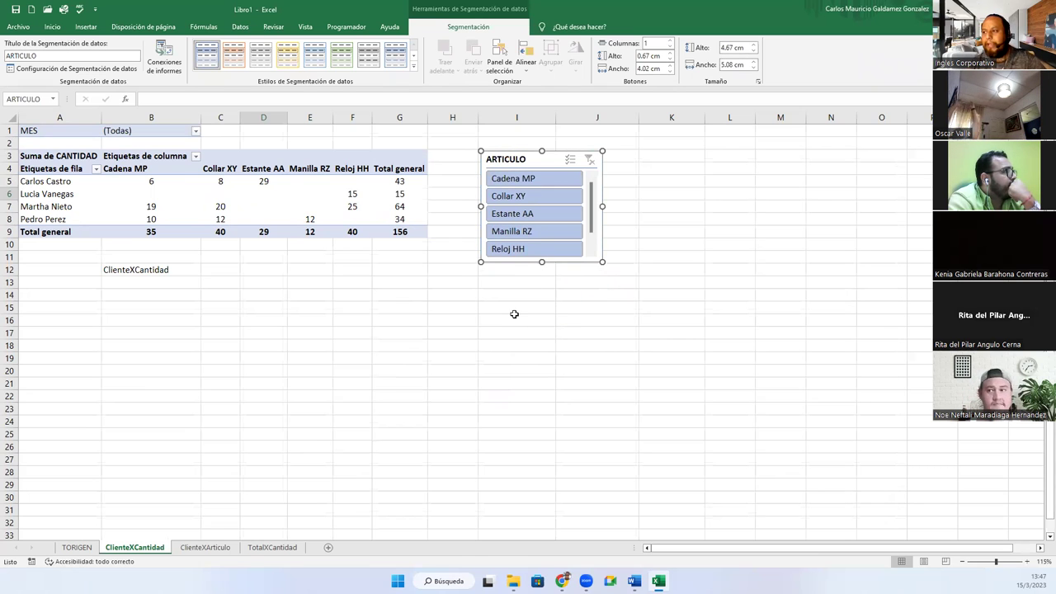
Step: Filter the ClienteXCantidad pivot table with the ARTICULO slicer to Estante AA and Manilla RZ, and clear the filter
left_click(522, 212)
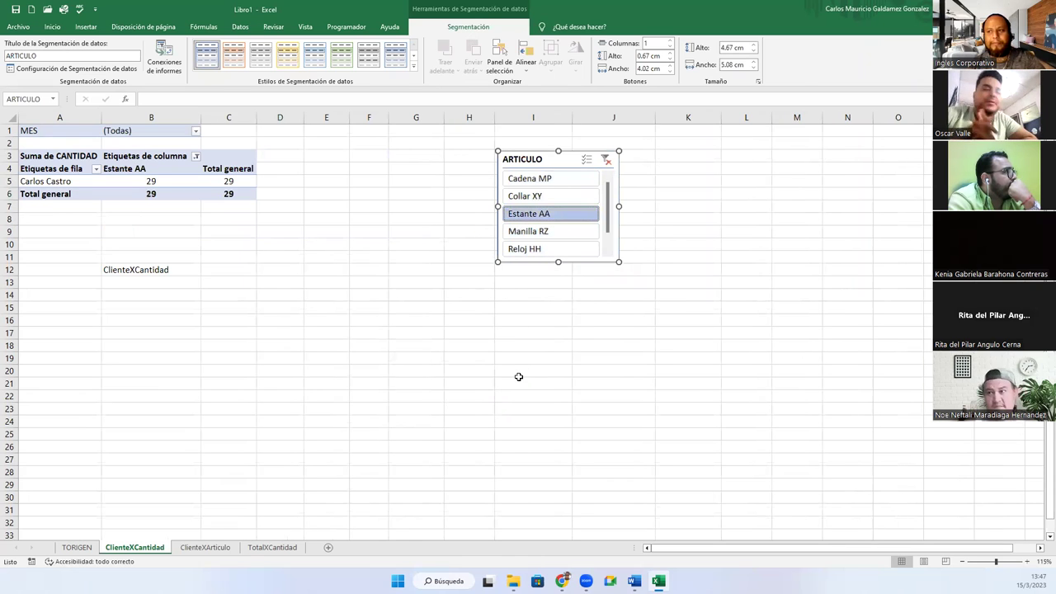
left_click(526, 233, "ctrl")
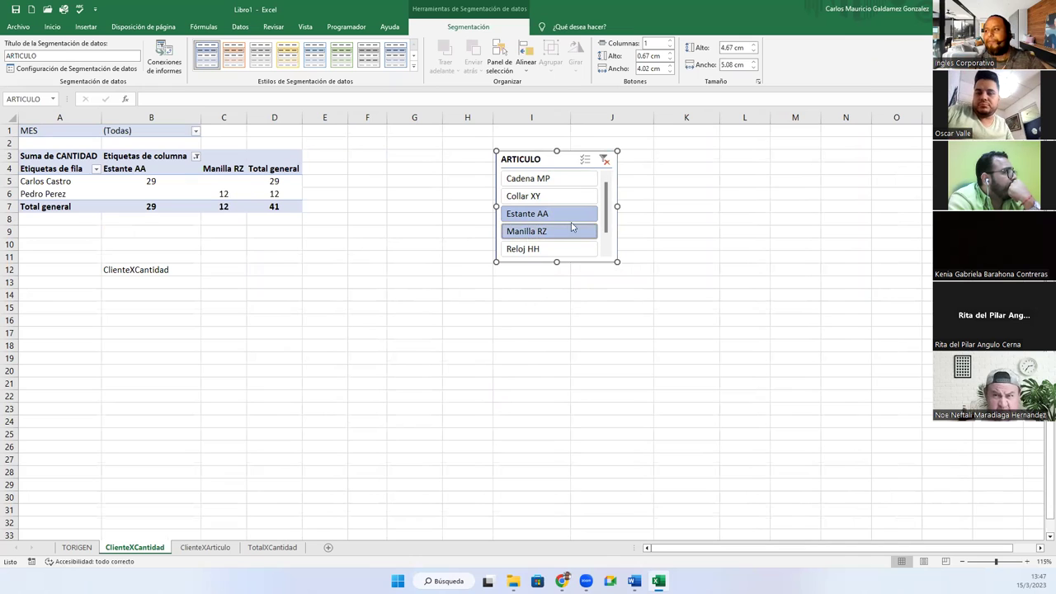
left_click(603, 162)
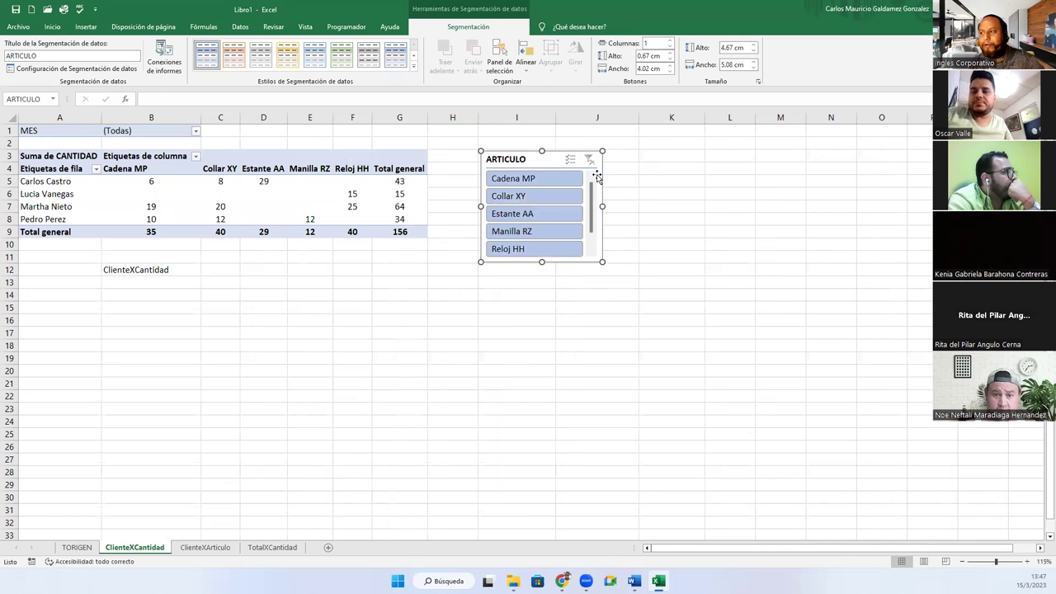
Step: Insert a MES slicer for the ClienteXCantidad pivot table, about 3.96 cm high, and place it beside the ARTICULO slicer
left_click(323, 205)
left_click(448, 27)
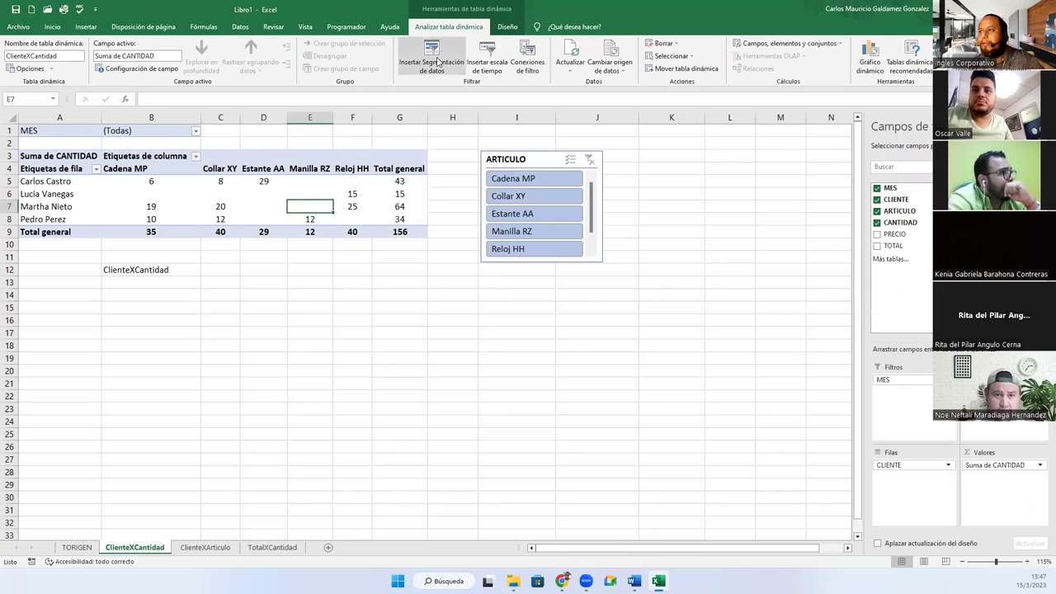
left_click(431, 62)
left_click(503, 201)
left_click(558, 379)
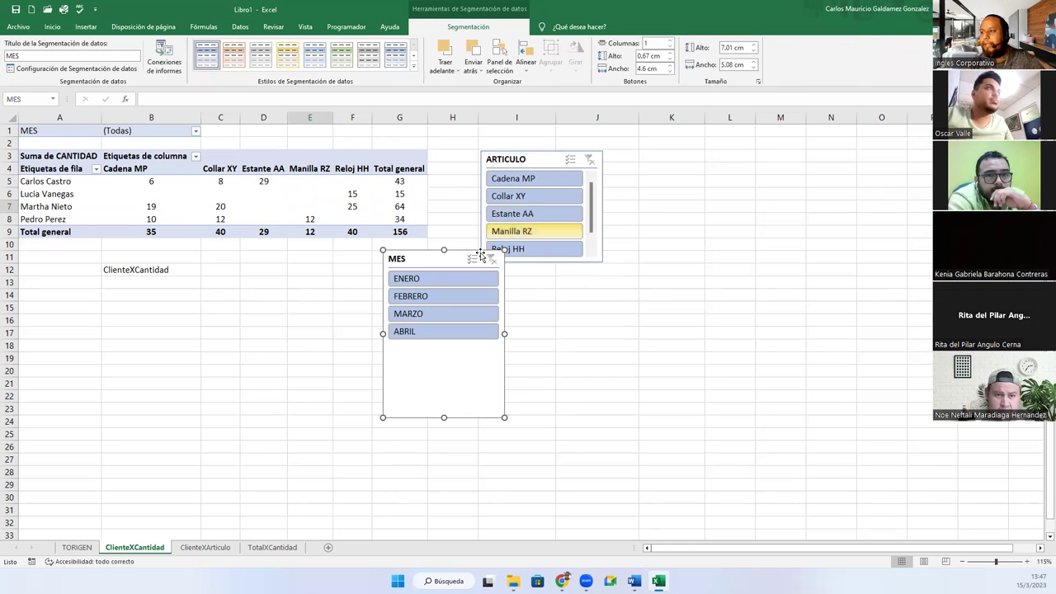
left_click_drag(444, 418, 444, 345)
left_click_drag(420, 255, 676, 157)
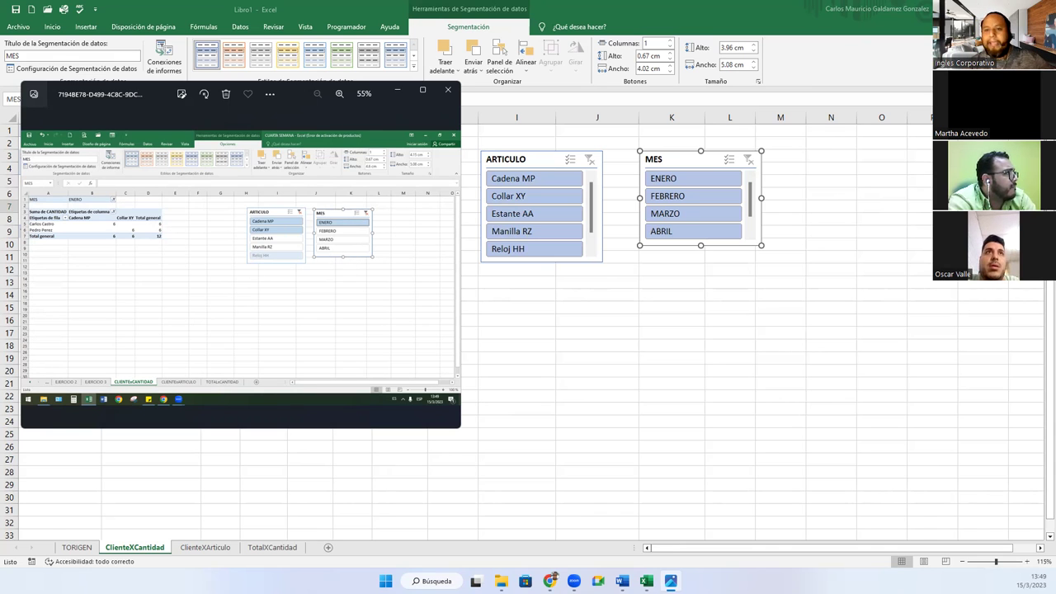
Step: Close the image preview, filter the pivot table with the MES slicer to ENERO and ABRIL, and clear the filter
left_click(448, 90)
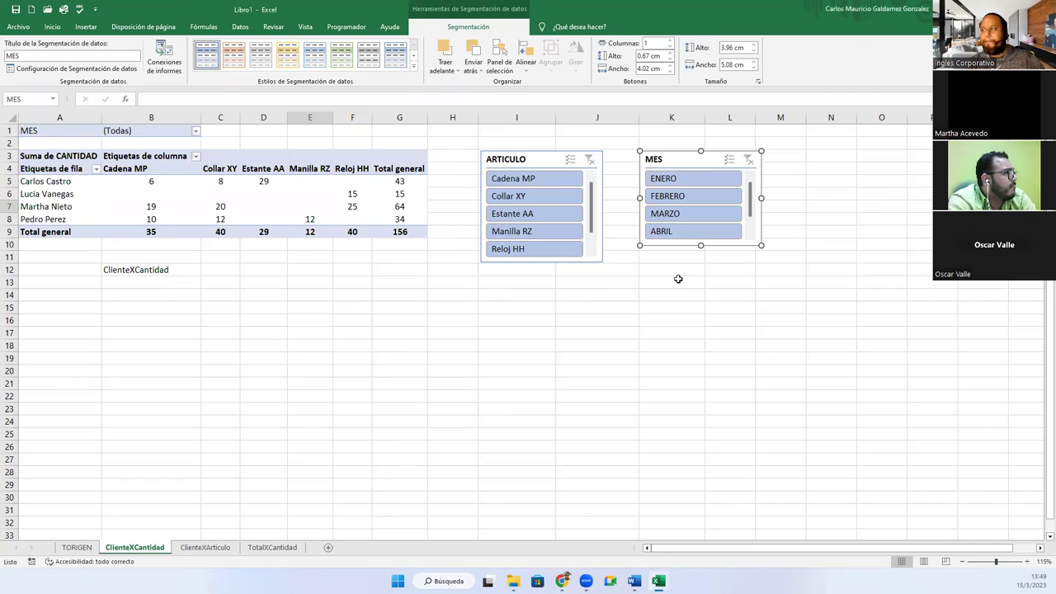
left_click(668, 181)
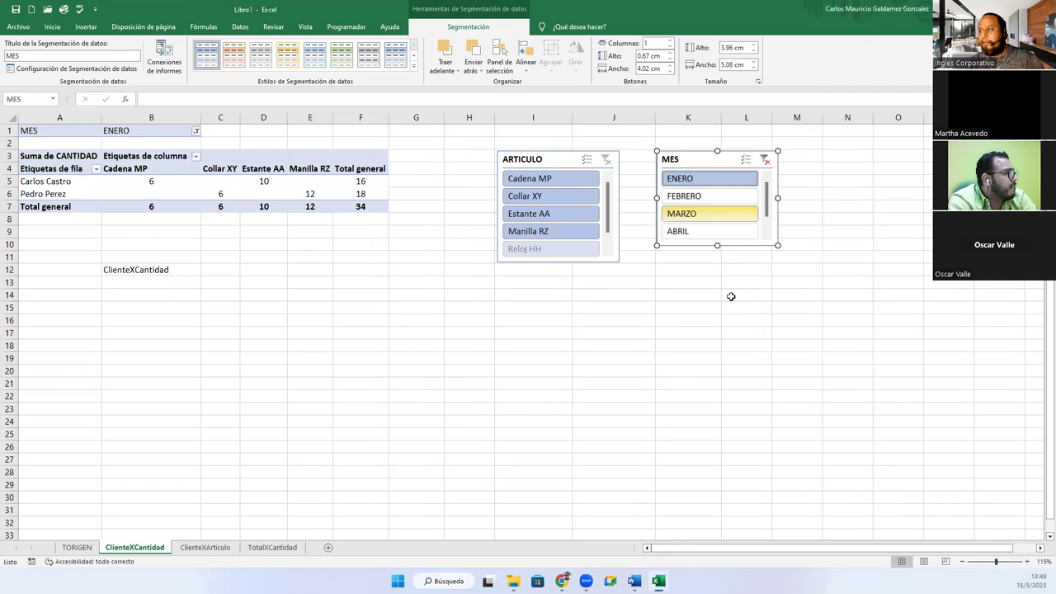
left_click(690, 235, "ctrl")
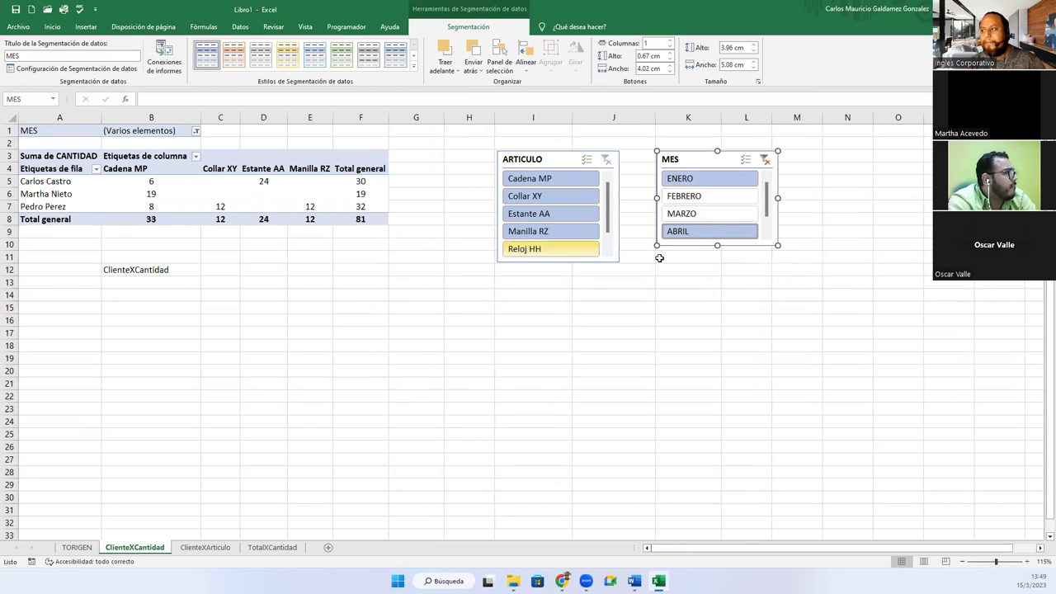
left_click(763, 160)
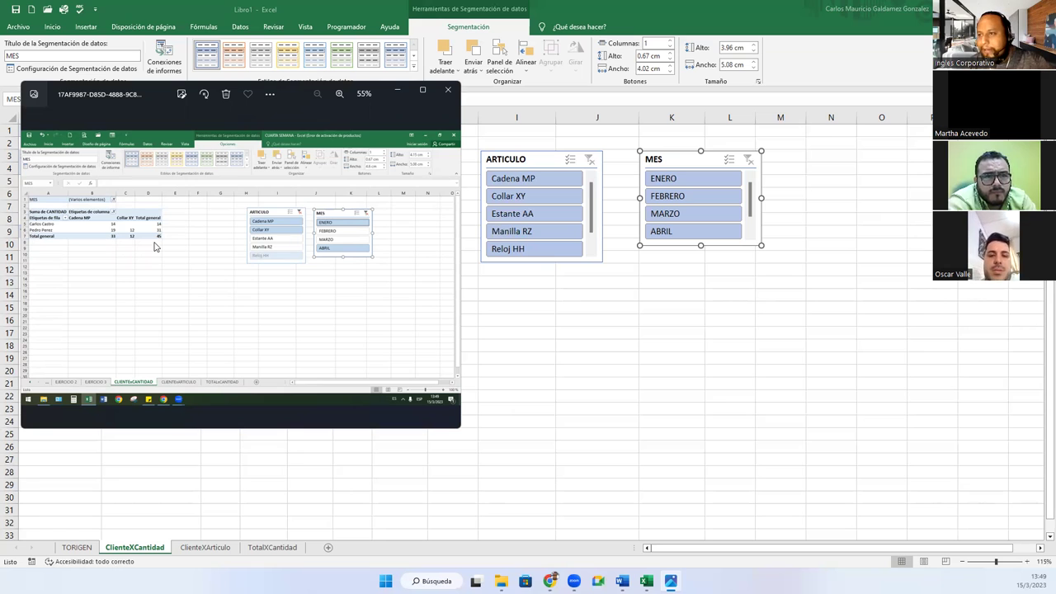
Step: Filter the pivot table to articles Cadena MP, Collar XY and Reloj HH combined with months ENERO and ABRIL using both slicers
left_click(450, 90)
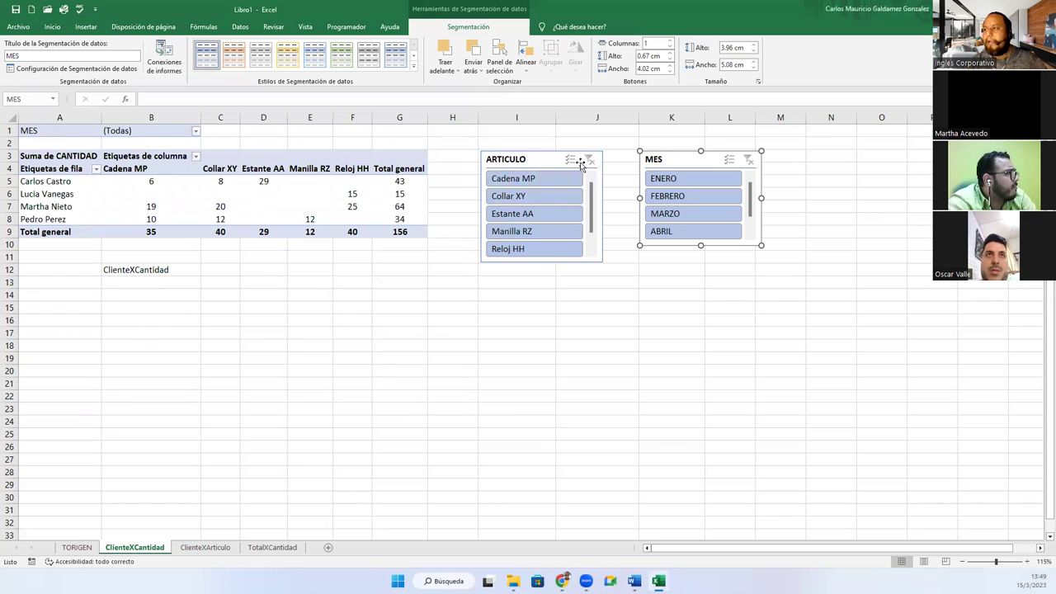
left_click(514, 180)
left_click(532, 196, "ctrl")
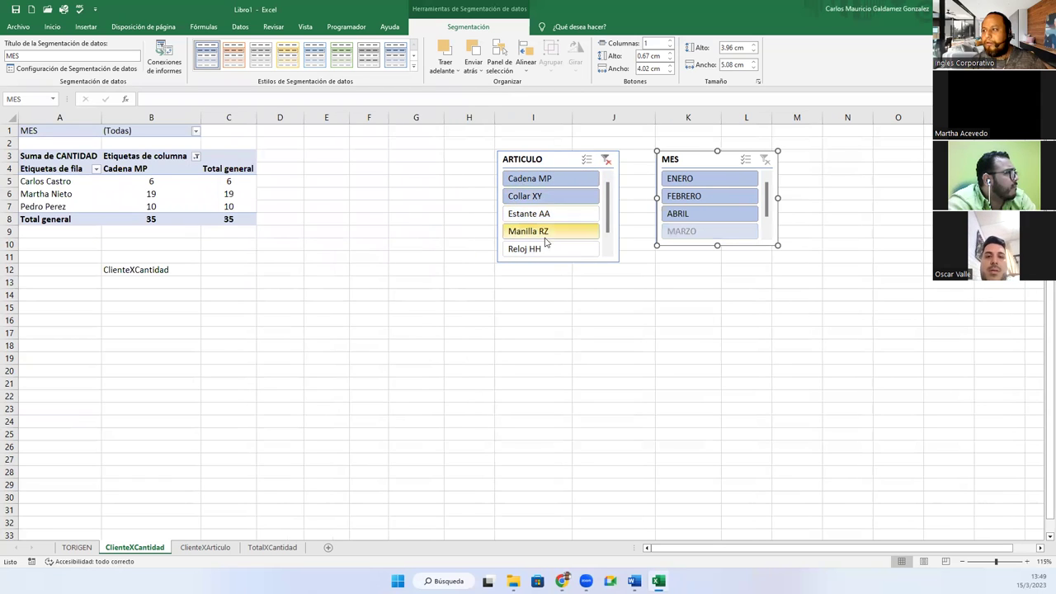
left_click(540, 248, "ctrl")
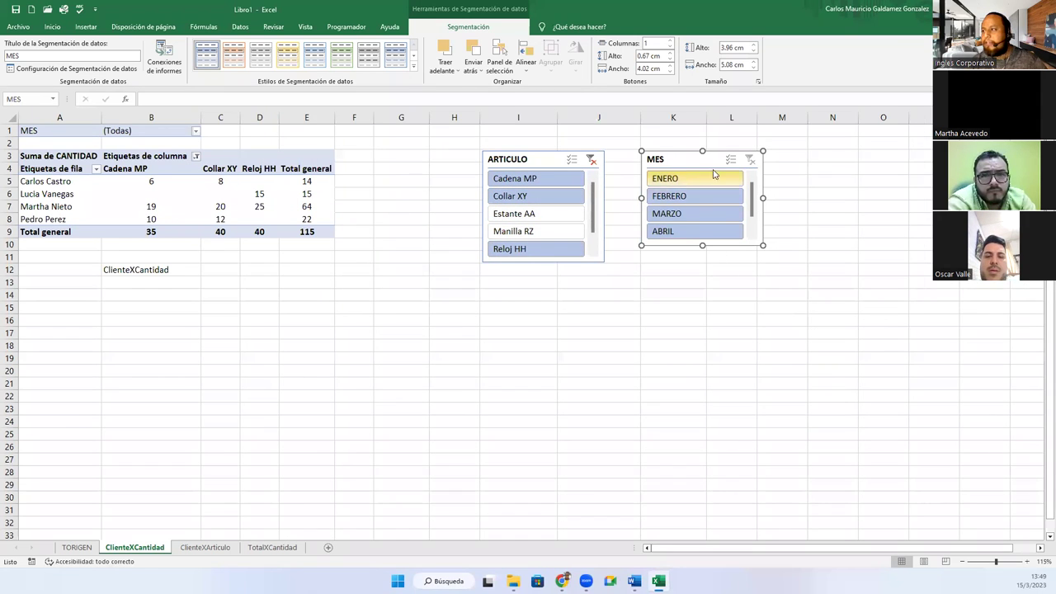
left_click(659, 177)
left_click(680, 231, "ctrl")
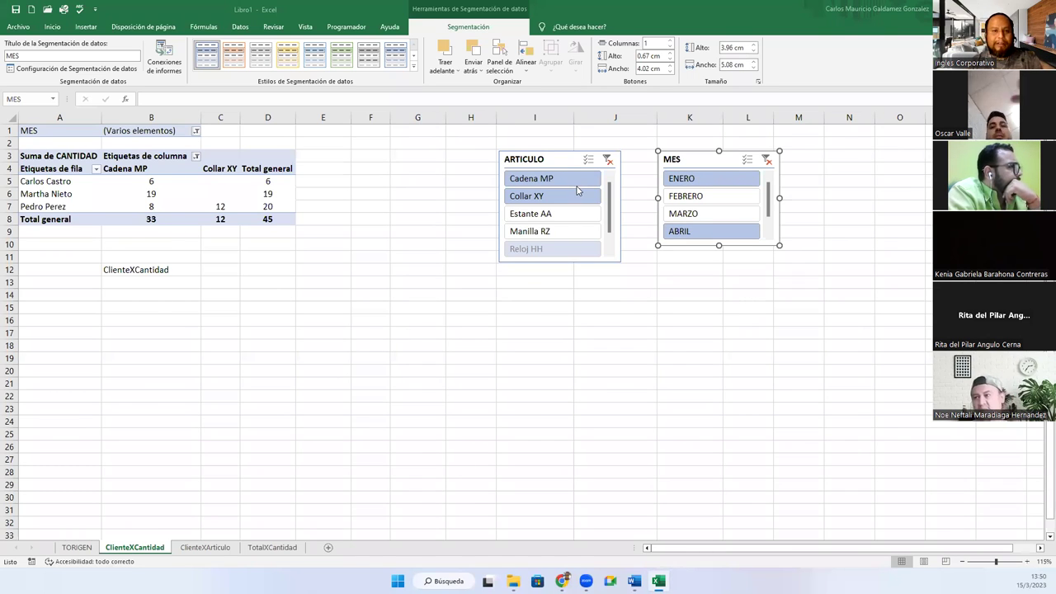
Step: Turn on multiple selection in the ARTICULO slicer and clear the filters of both the ARTICULO and MES slicers
left_click(588, 160)
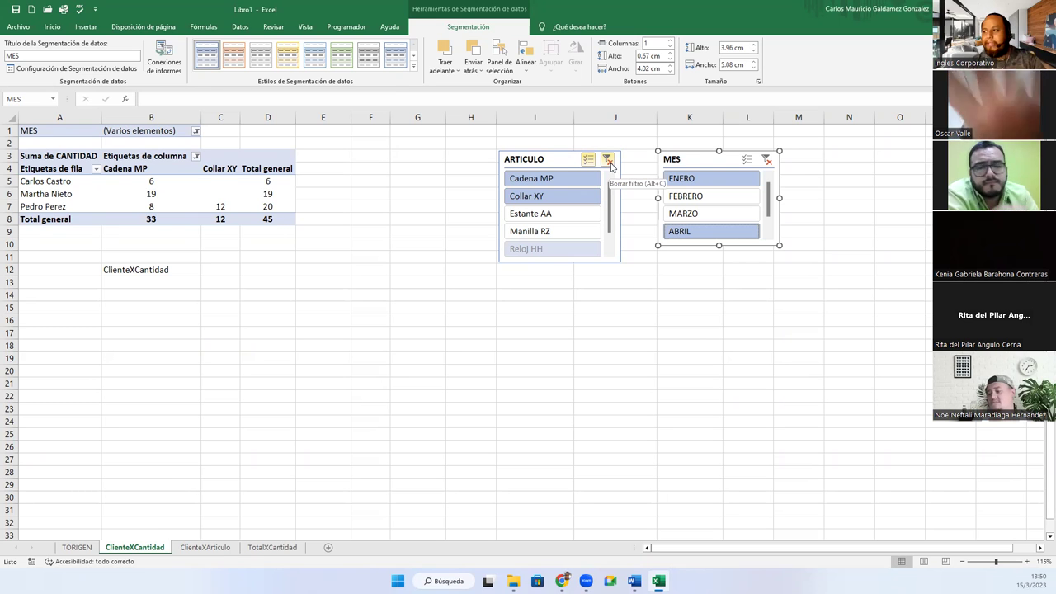
left_click(562, 163)
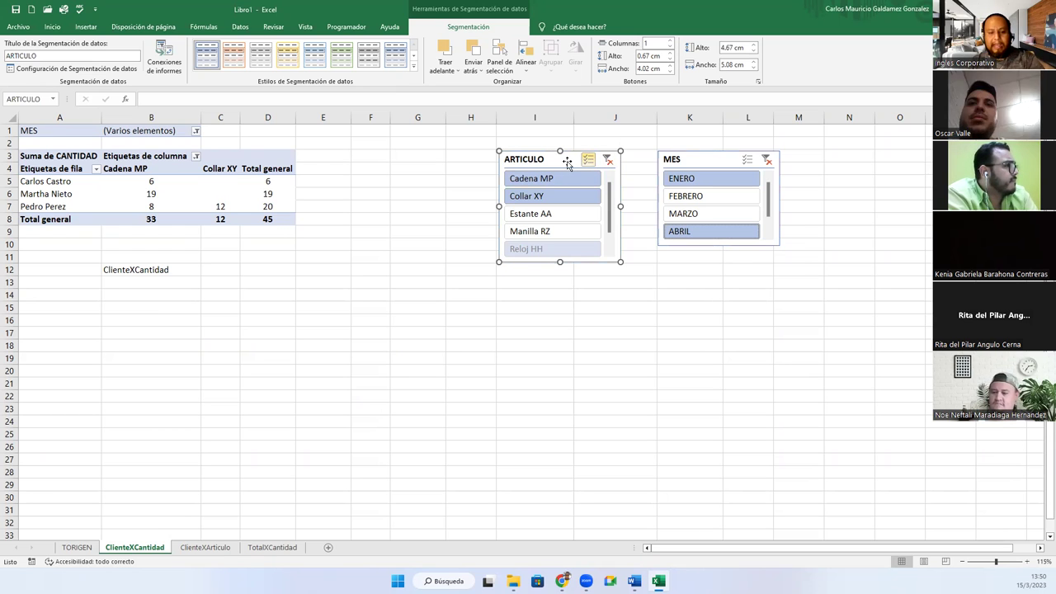
key("alt+c")
key("Escape")
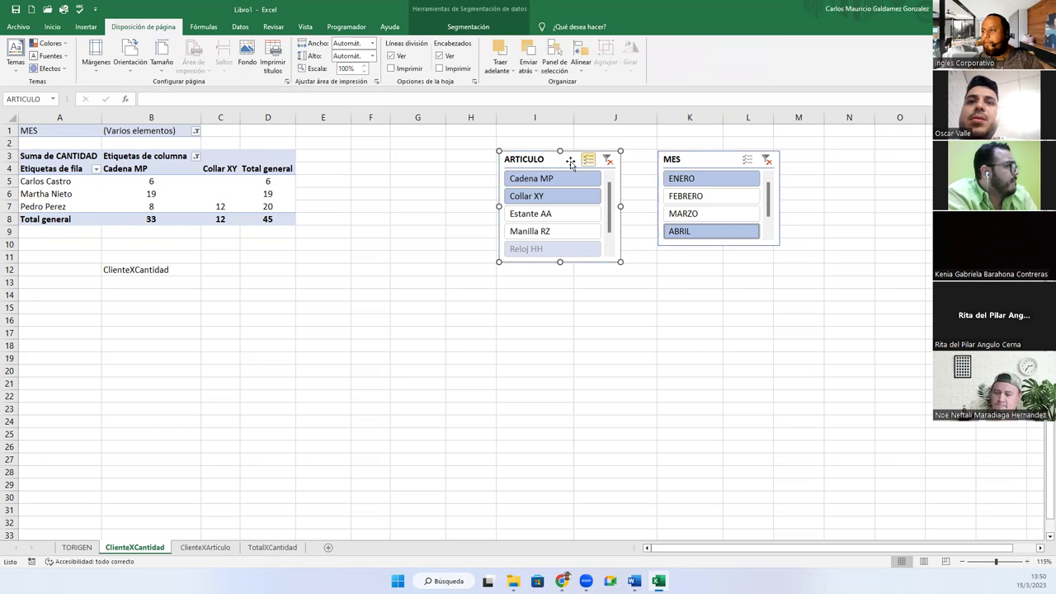
key("alt")
key("c")
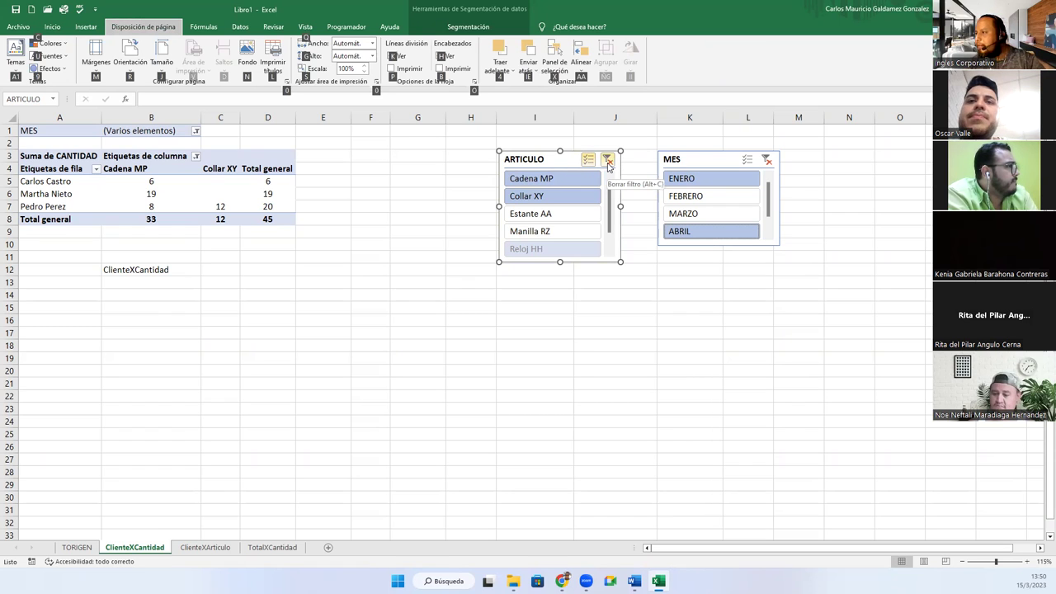
left_click(607, 165)
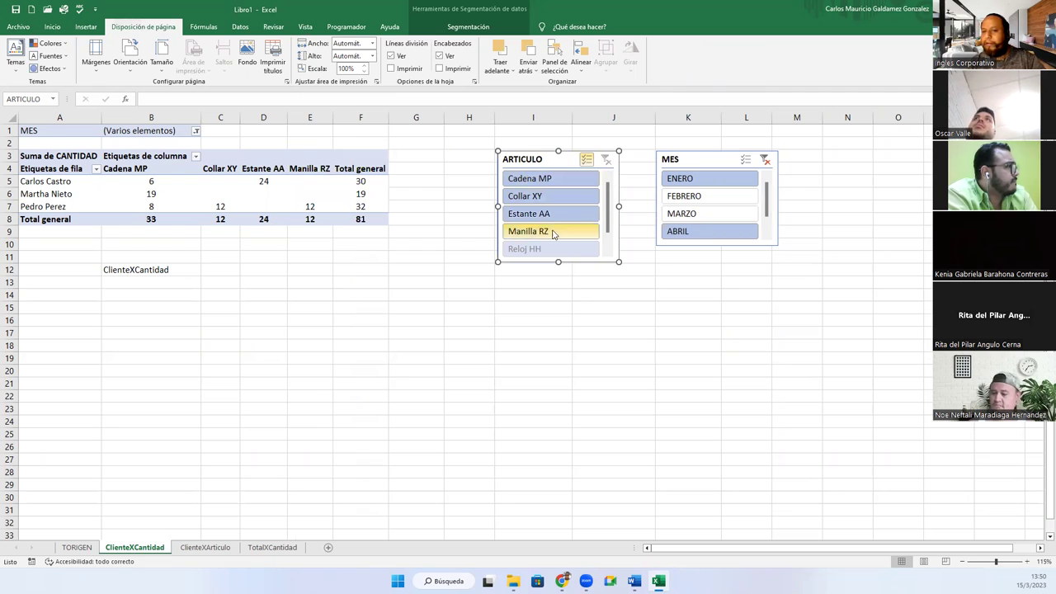
left_click(765, 161)
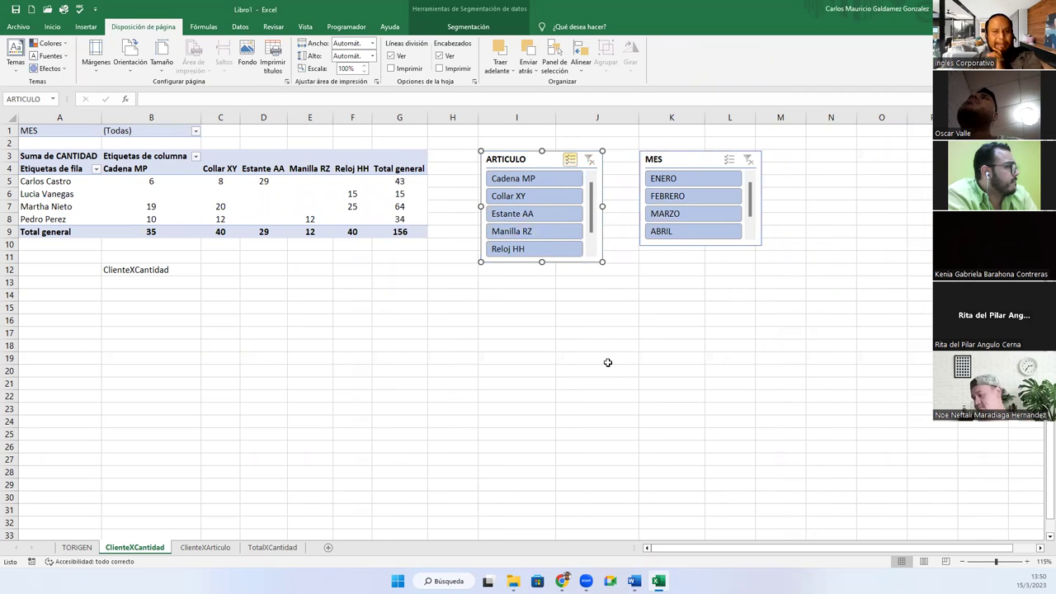
Step: Try to insert a timeline for the ClienteXCantidad pivot table
left_click(330, 228)
left_click(245, 195)
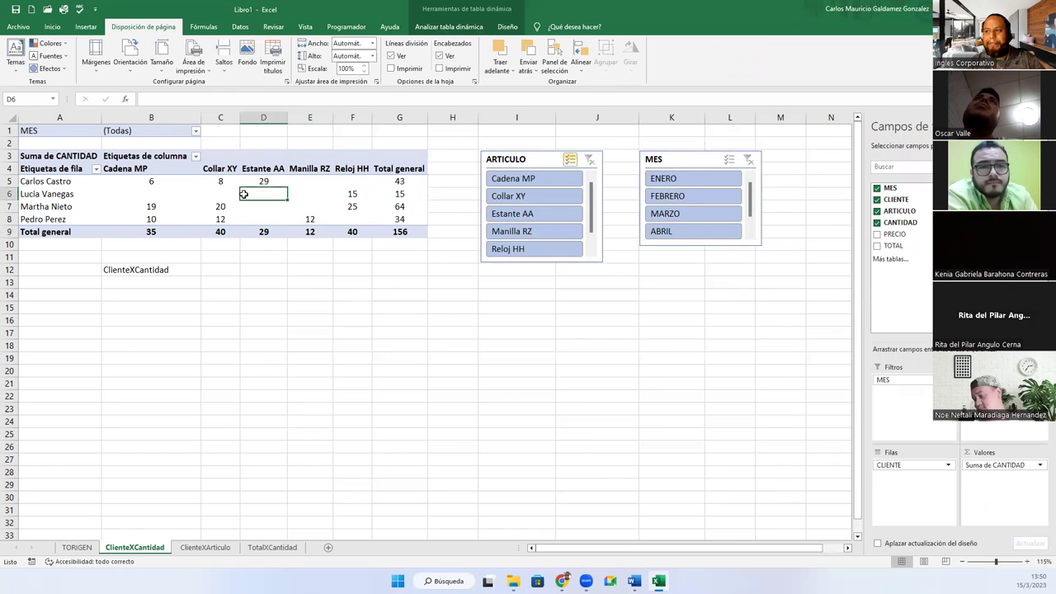
left_click(421, 32)
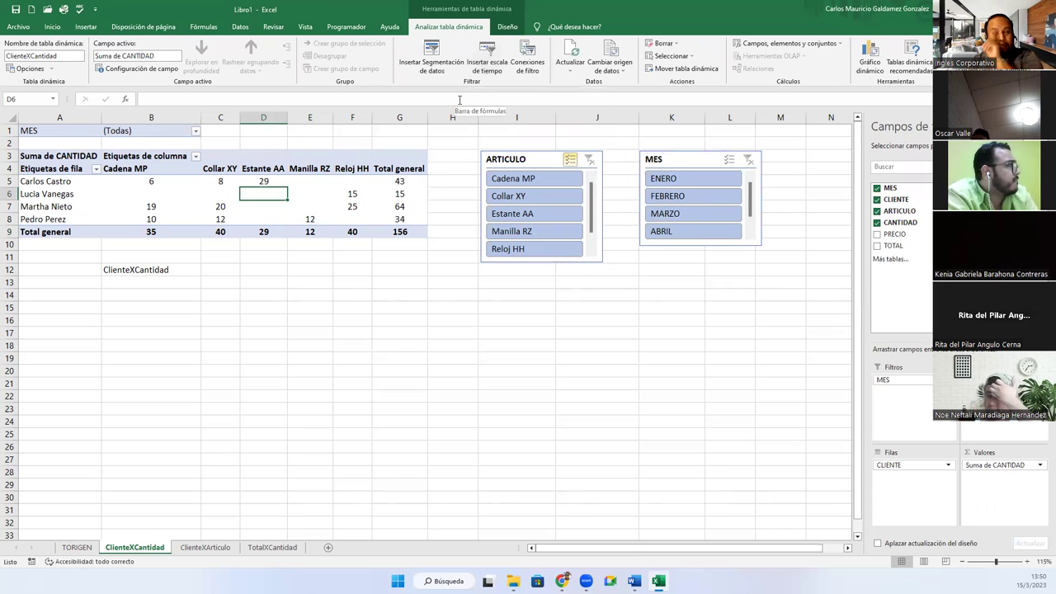
left_click(483, 63)
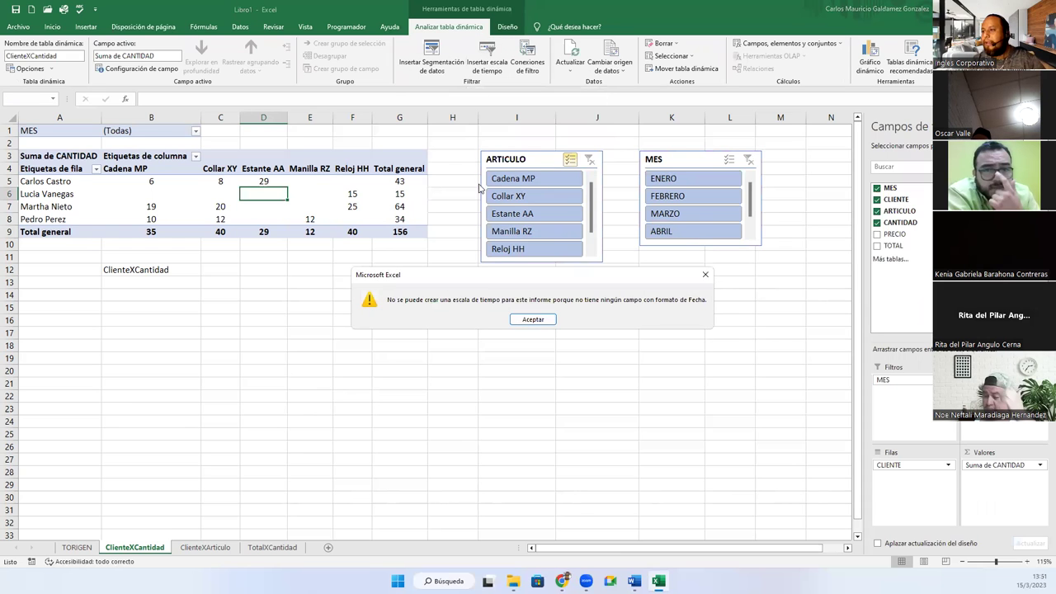
left_click(532, 320)
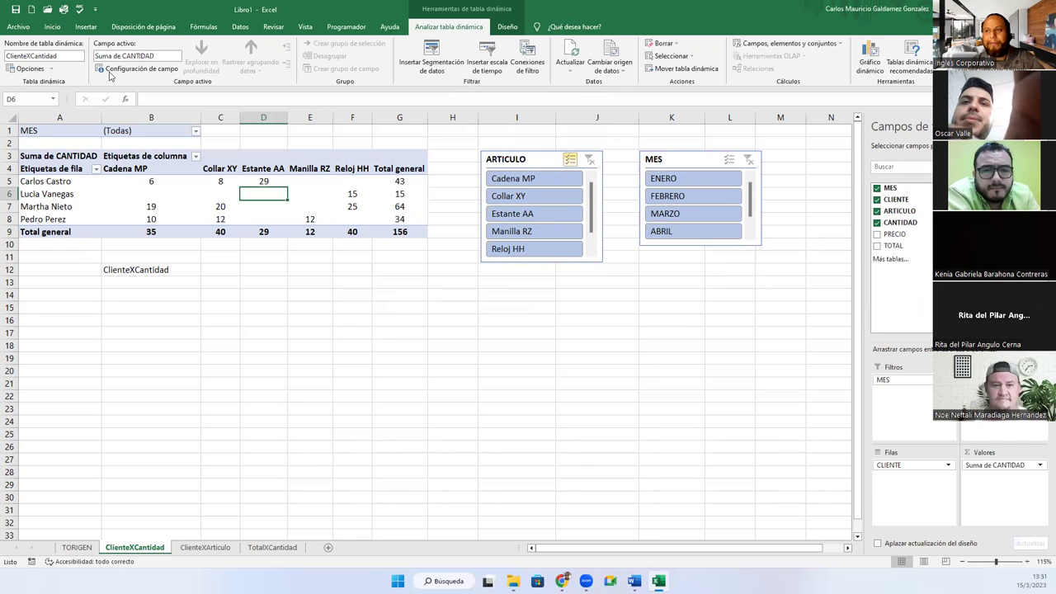
Step: Switch to the Ejercicio 17 workbook and show the pivot table on its Hoja1 sheet
left_click(54, 27)
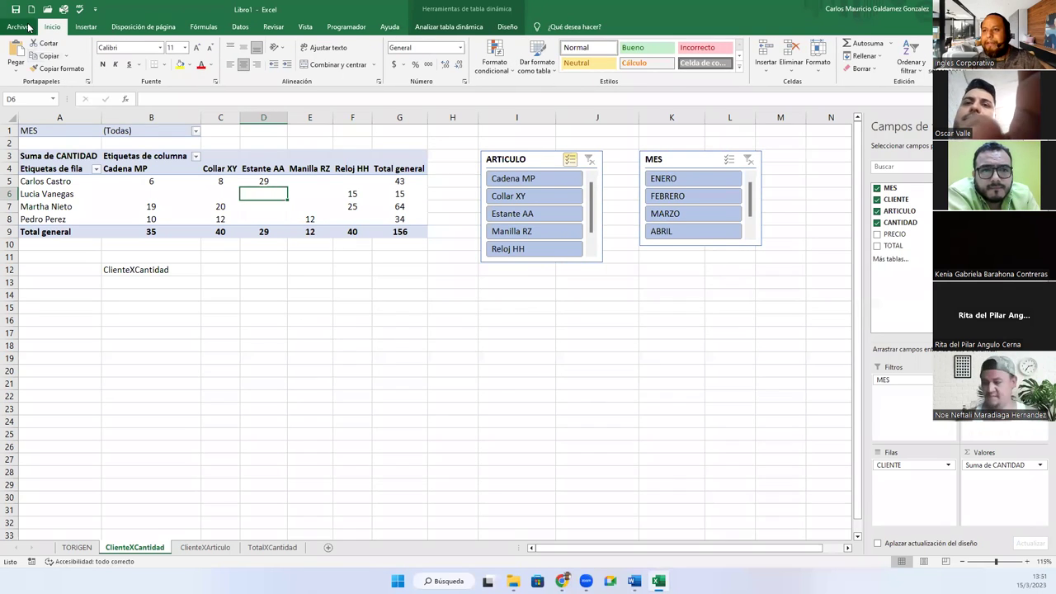
left_click(18, 26)
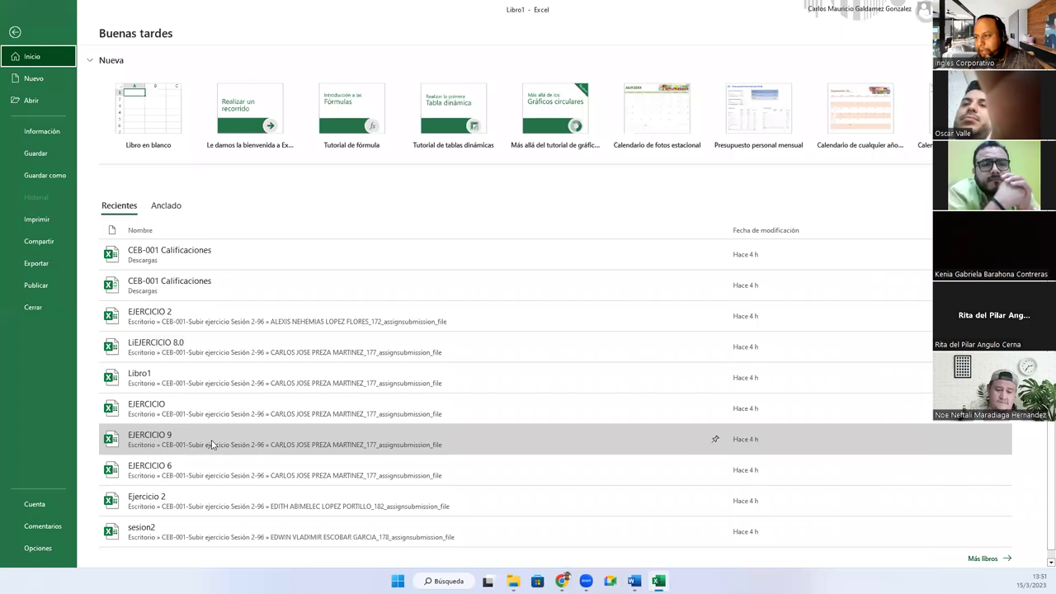
scroll(220, 396, "down", 1)
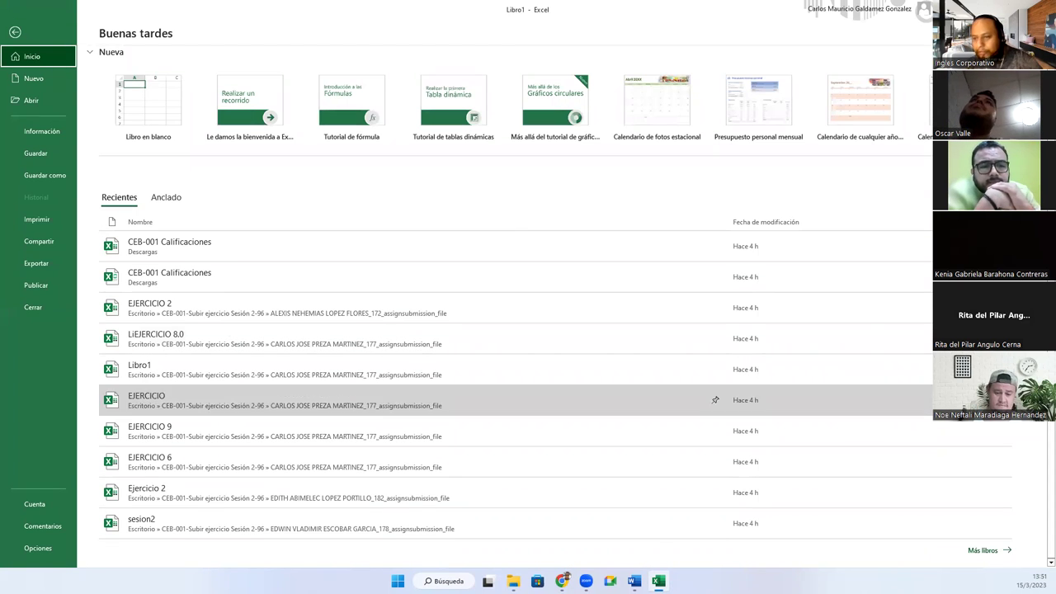
left_click(513, 581)
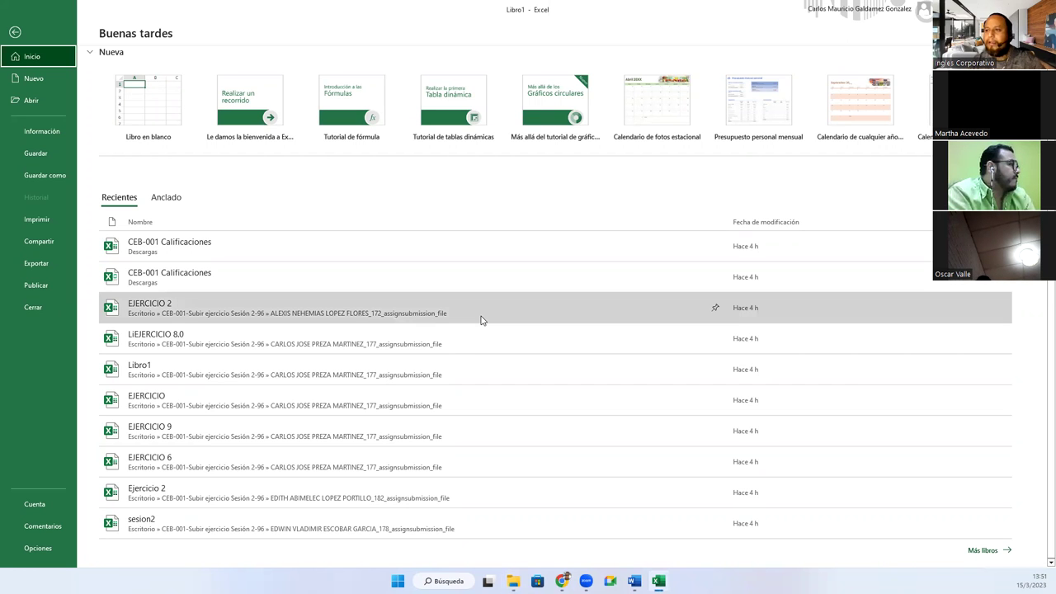
key("alt+Tab")
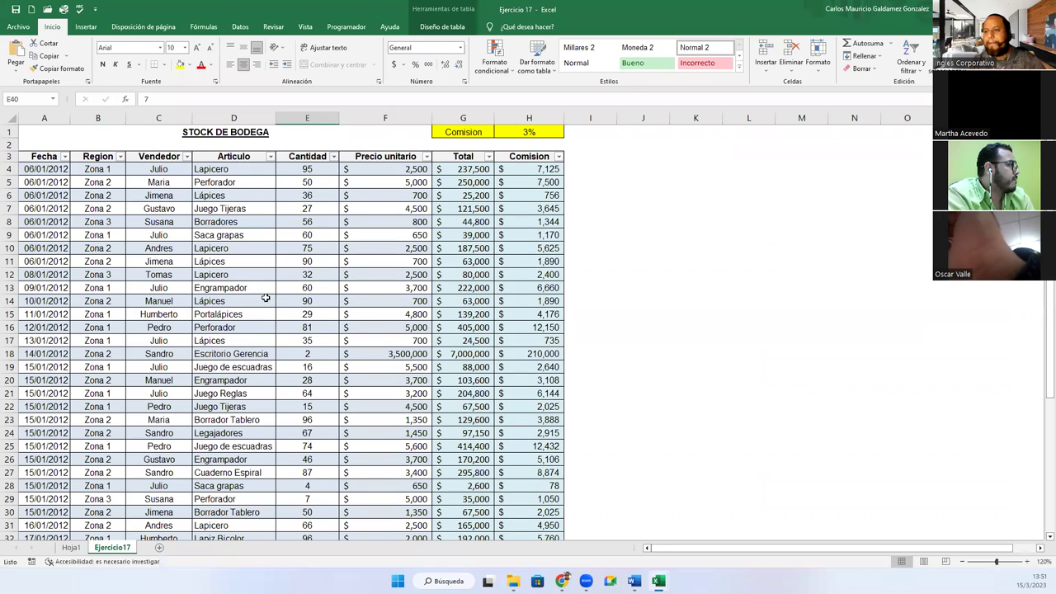
left_click(71, 547)
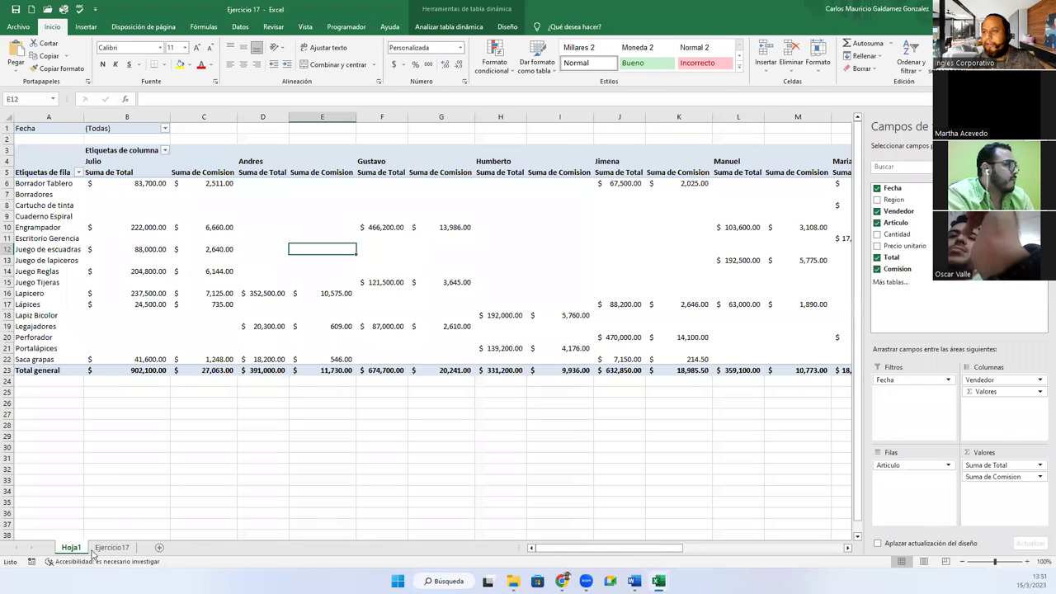
Step: Remove the Suma de Comision field from the values of the Hoja1 pivot table
left_click(375, 274)
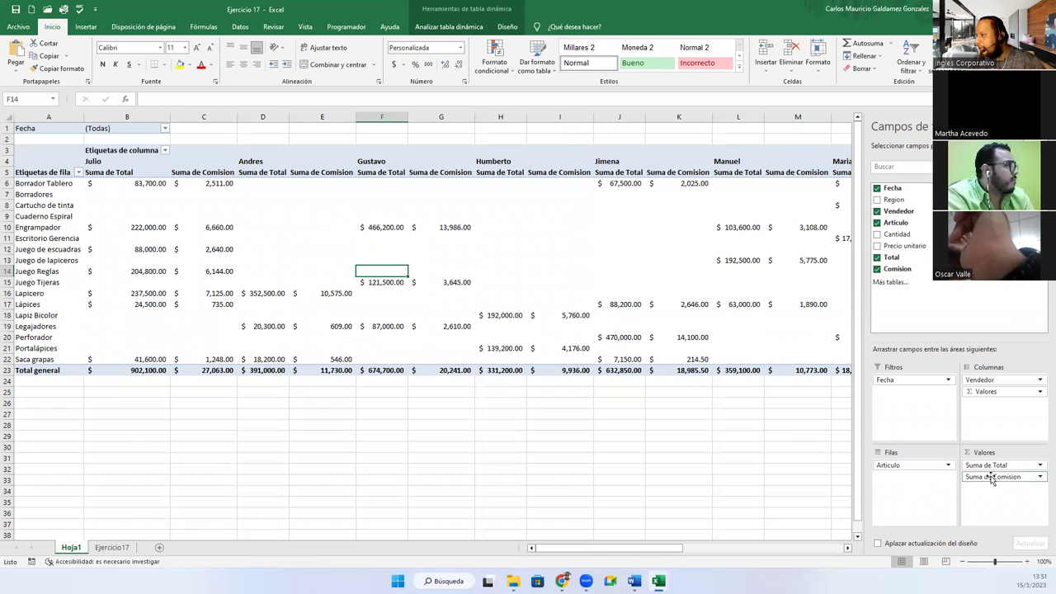
left_click_drag(994, 477, 929, 283)
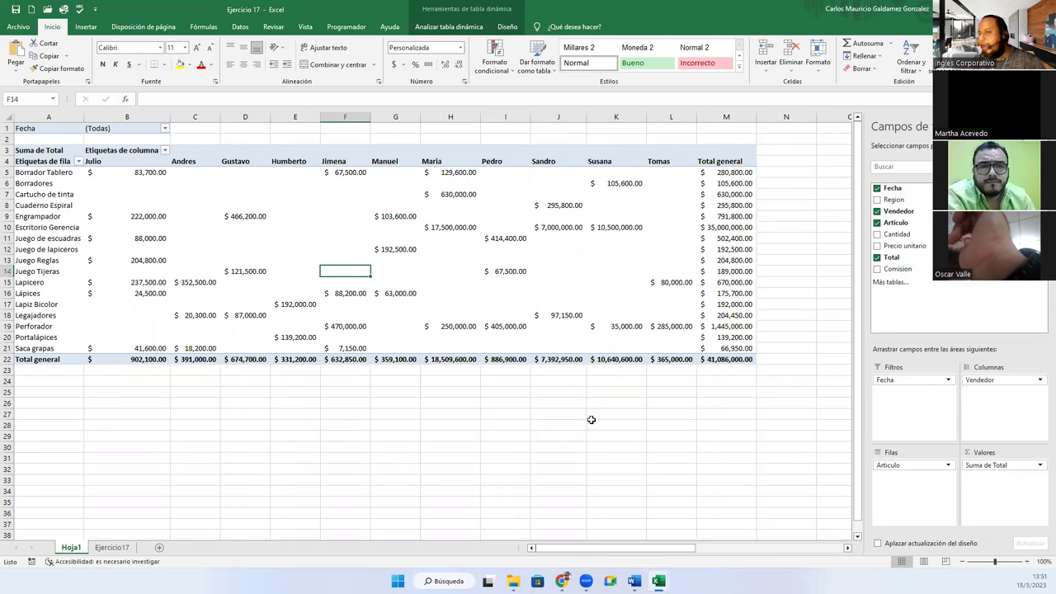
left_click(296, 249)
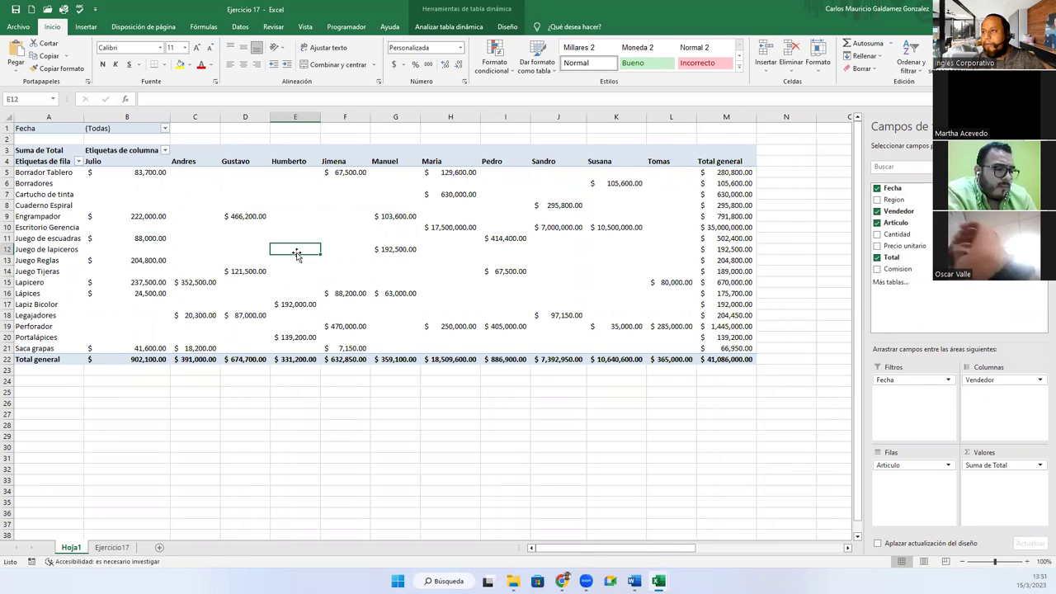
Step: Insert a Fecha timeline for the Hoja1 pivot table, place it below the table and widen it to about 18.73 cm
left_click(435, 27)
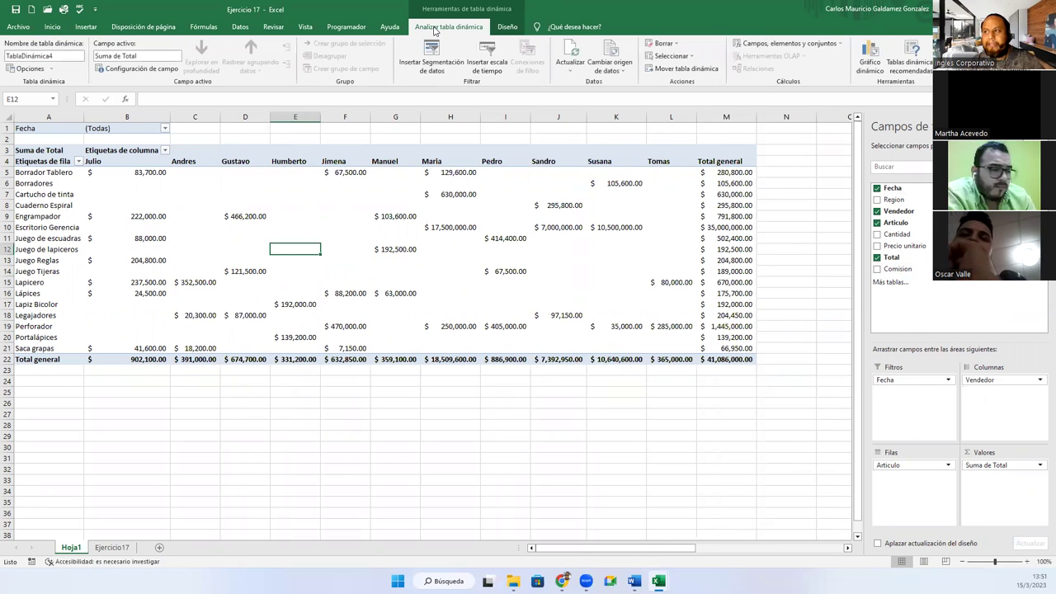
left_click(487, 56)
left_click(512, 221)
left_click(548, 341)
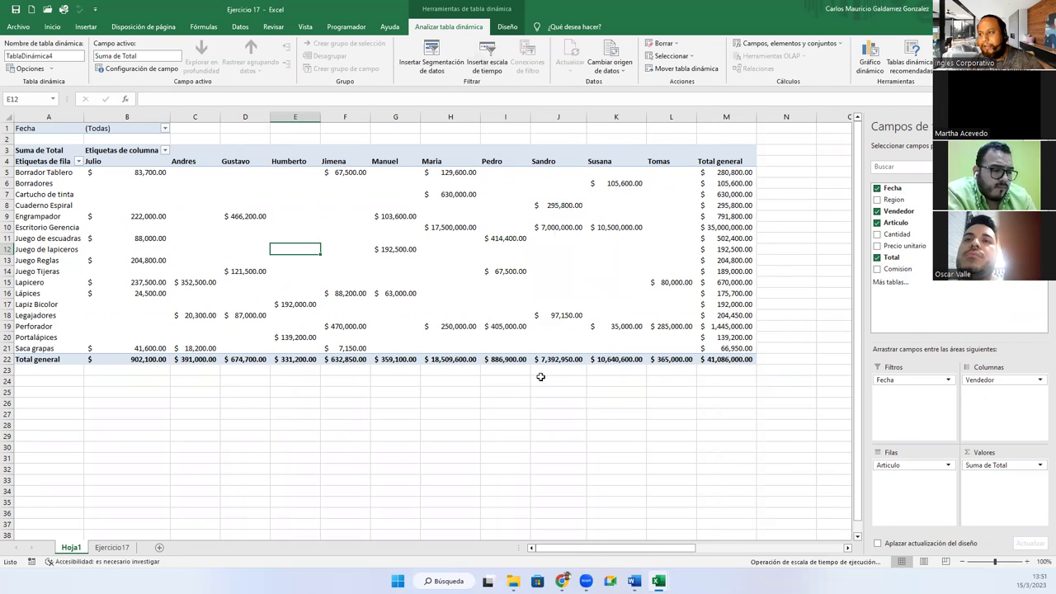
left_click_drag(431, 309, 333, 403)
left_click_drag(444, 430, 643, 432)
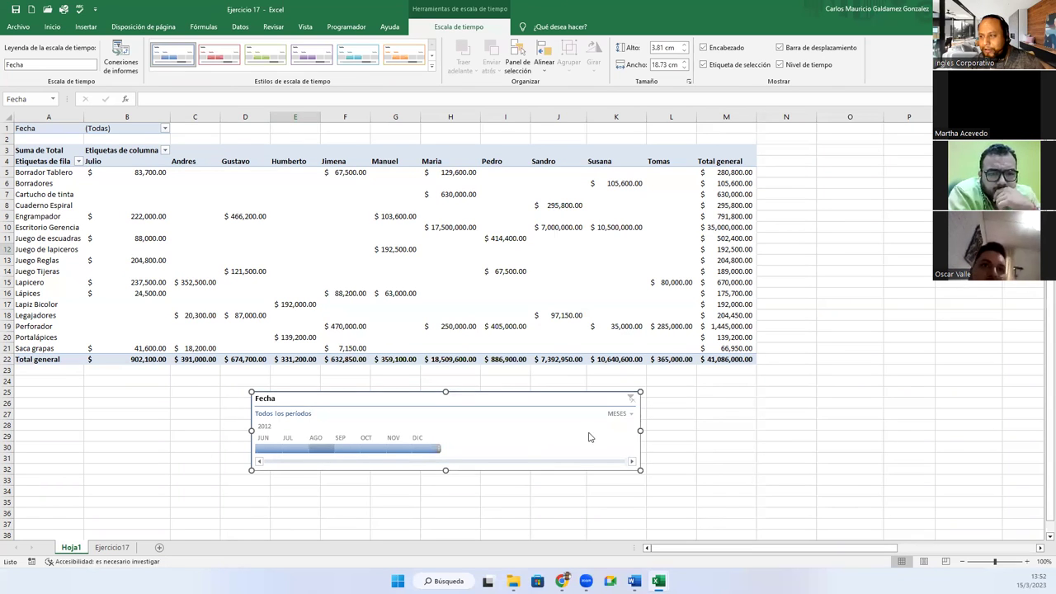
Step: Switch the Fecha timeline's time level to AÑOS, TRIMESTRES and MESES in turn
left_click(631, 414)
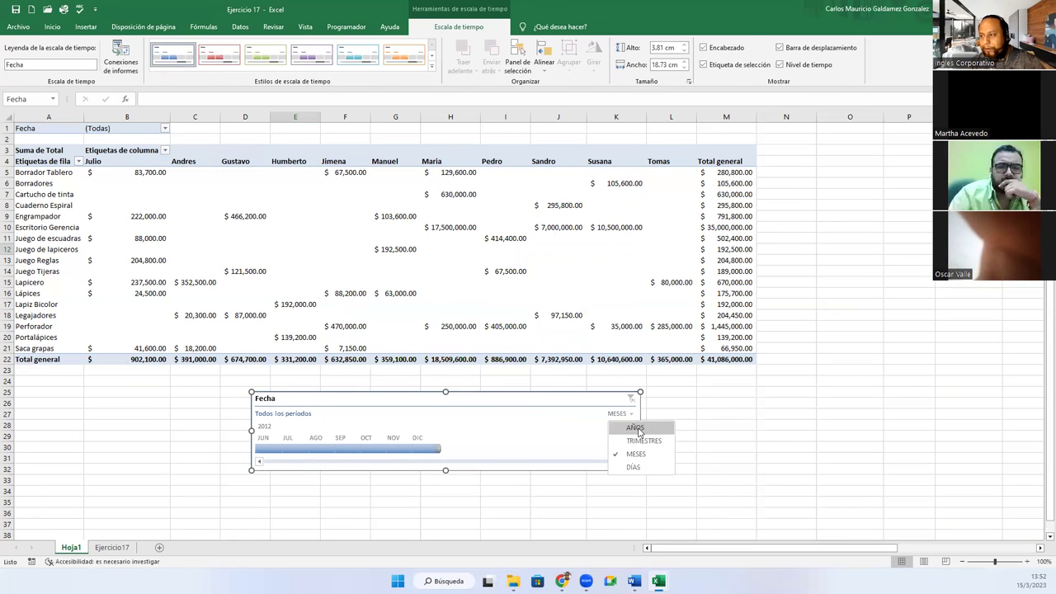
left_click(635, 427)
left_click(618, 414)
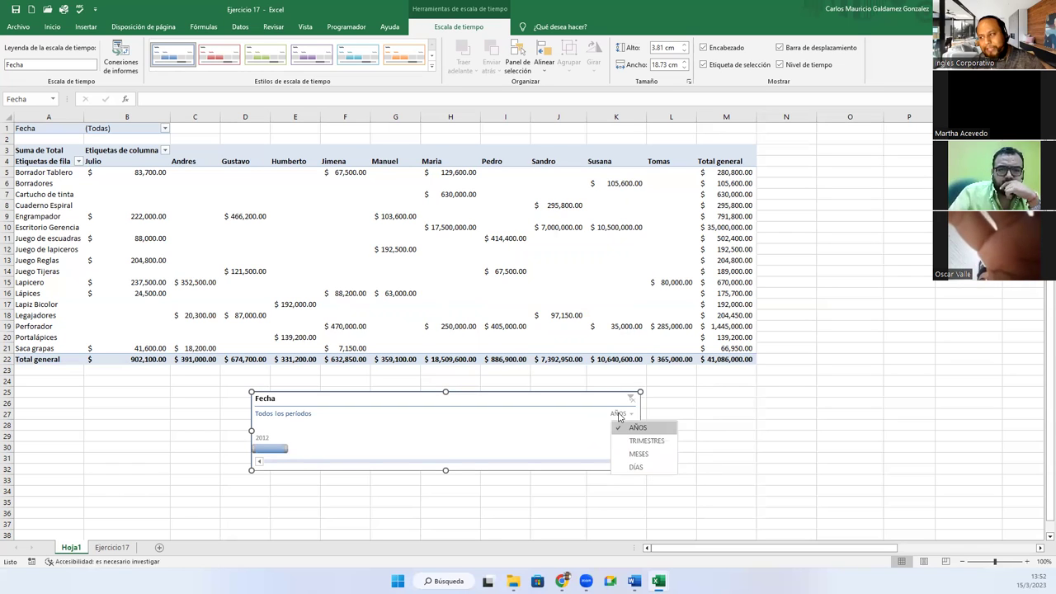
left_click(637, 438)
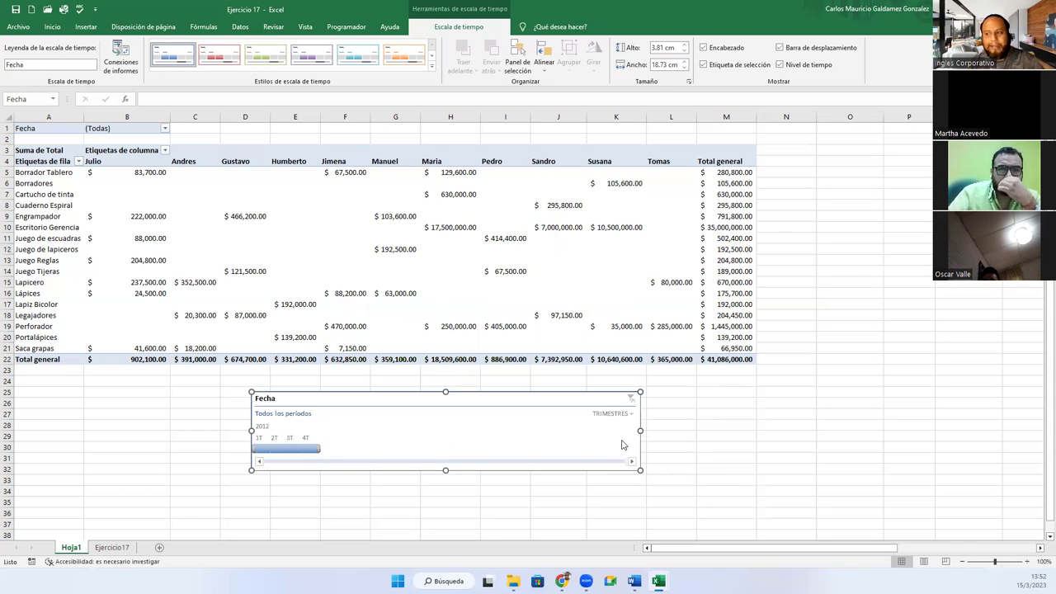
left_click(627, 415)
left_click(631, 451)
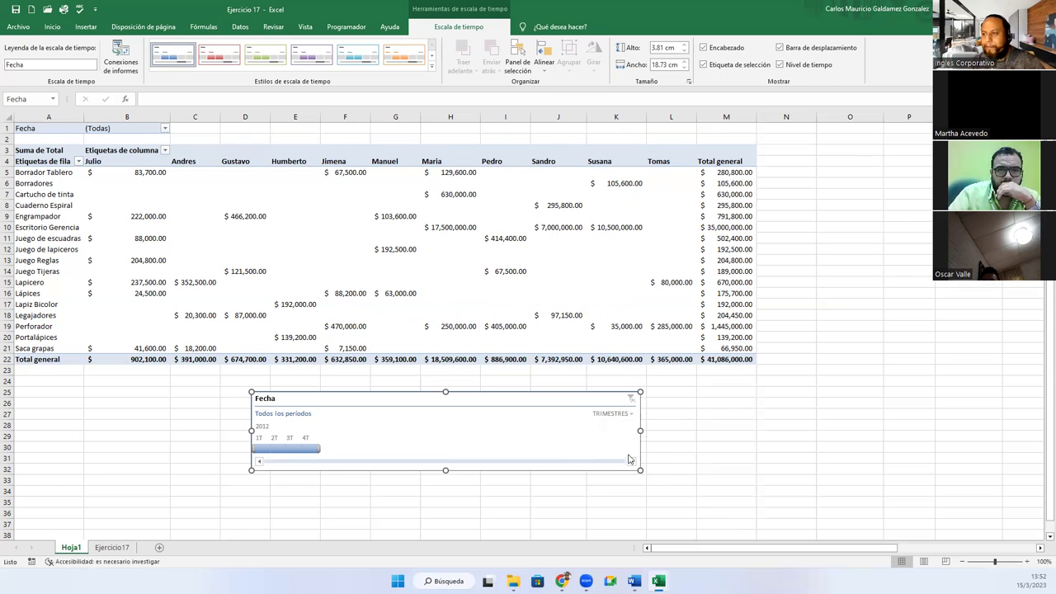
Step: Set the Fecha timeline's time level to DÍAS and widen the timeline to about 33.13 cm
left_click(621, 414)
left_click(632, 465)
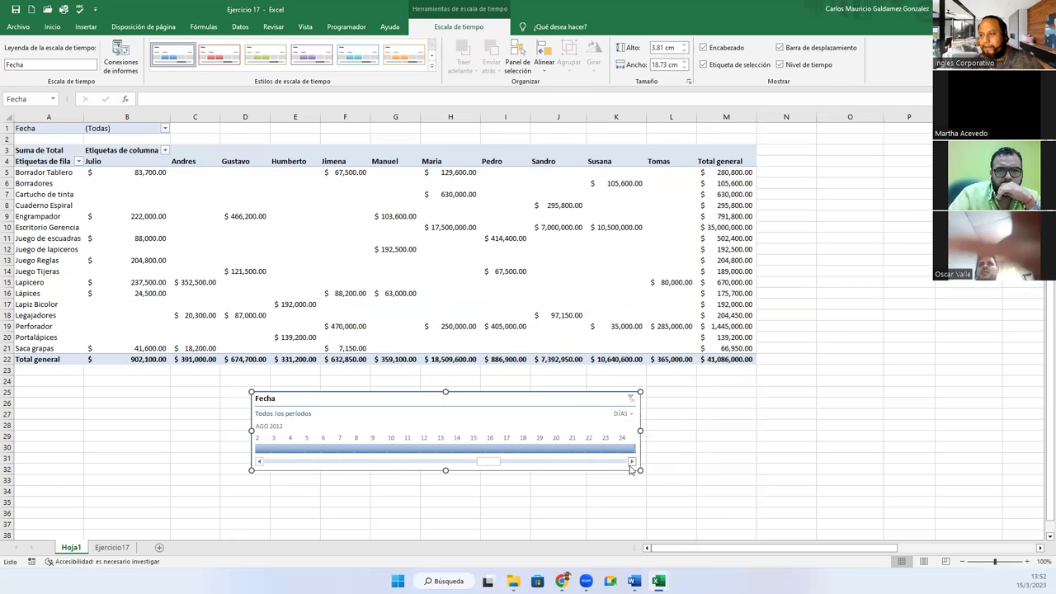
left_click_drag(640, 431, 938, 429)
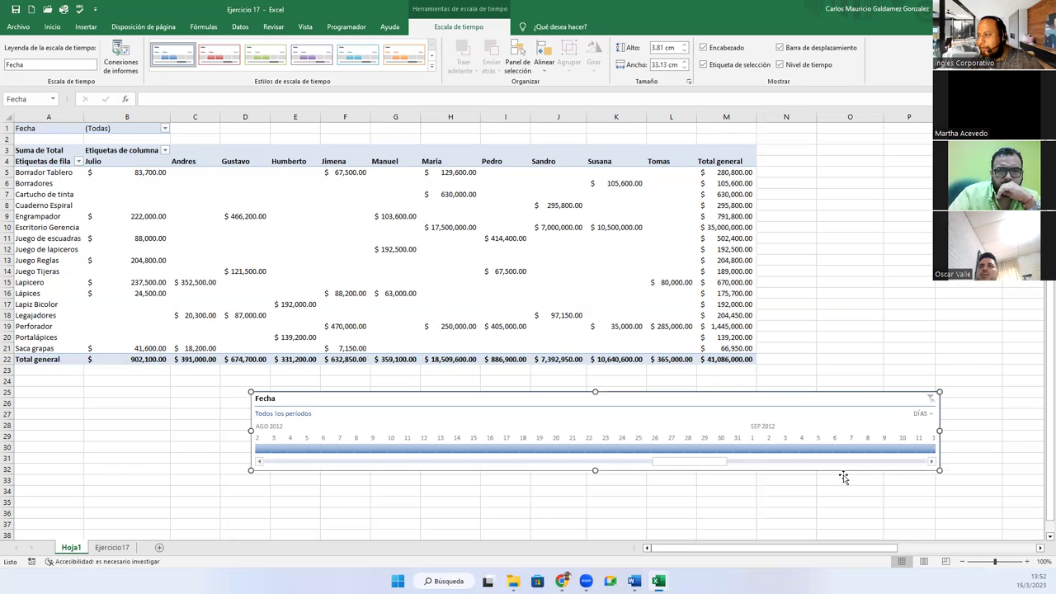
left_click_drag(666, 464, 278, 462)
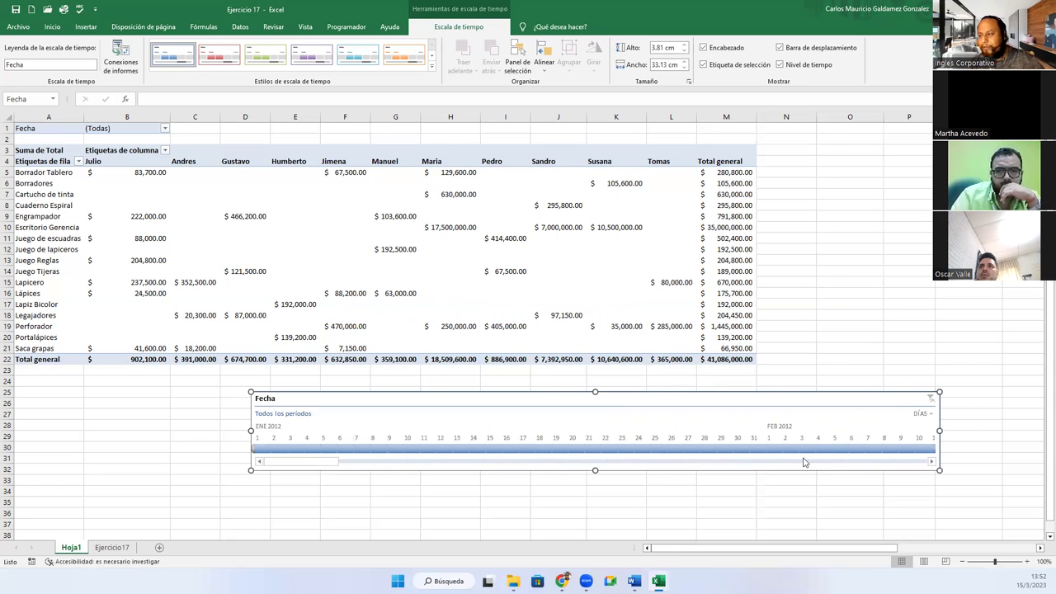
Step: Set the Fecha timeline's time level to MESES and narrow the timeline to about 15.48 cm
left_click(921, 415)
left_click(928, 450)
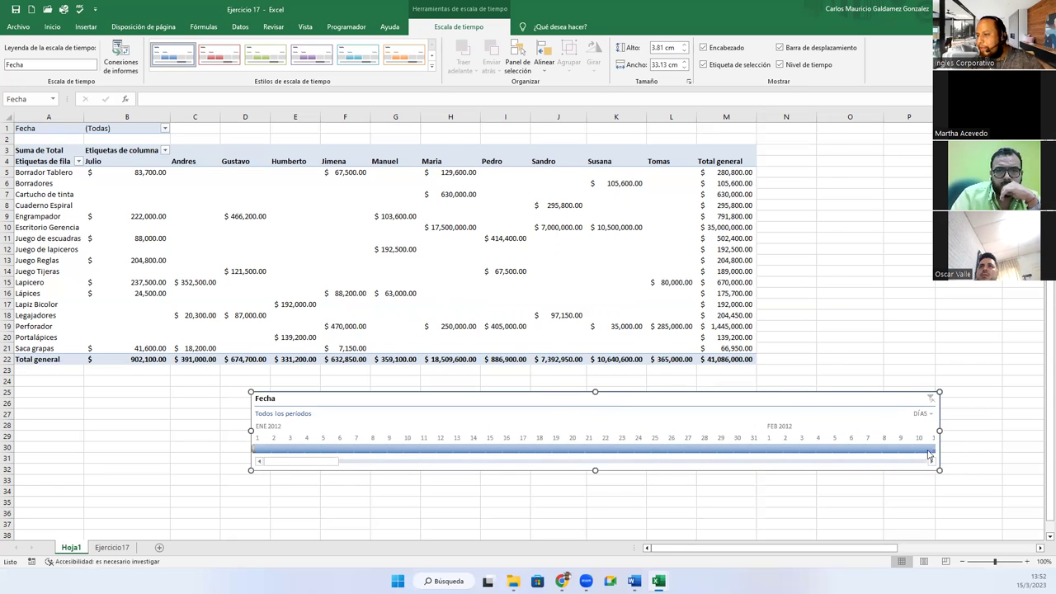
left_click_drag(938, 471, 566, 467)
left_click_drag(567, 431, 571, 432)
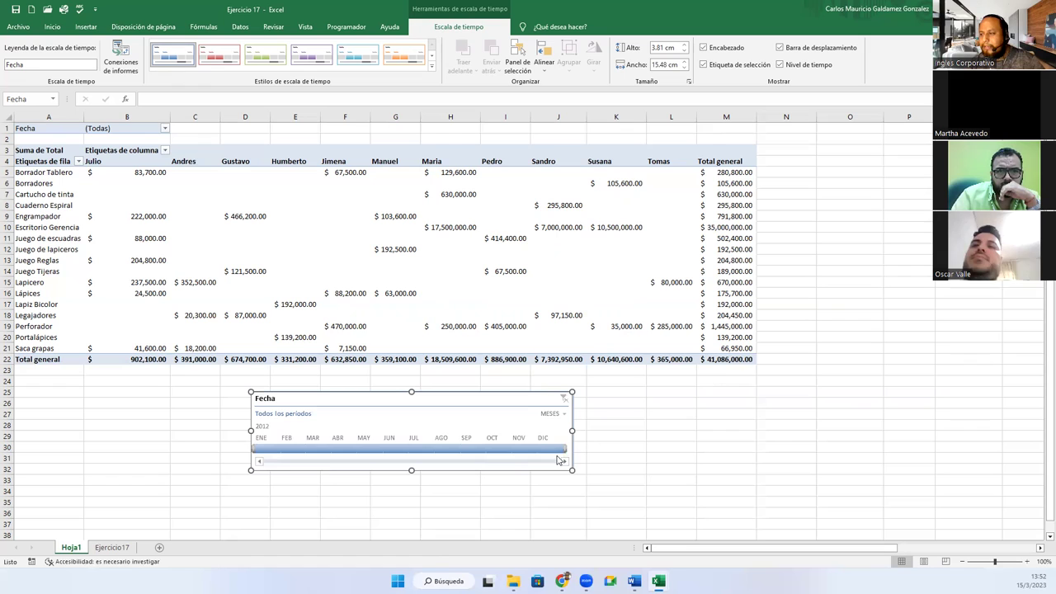
Step: Select January through March 2012 in the Fecha timeline and increase its height to about 5.42 cm
left_click(269, 448)
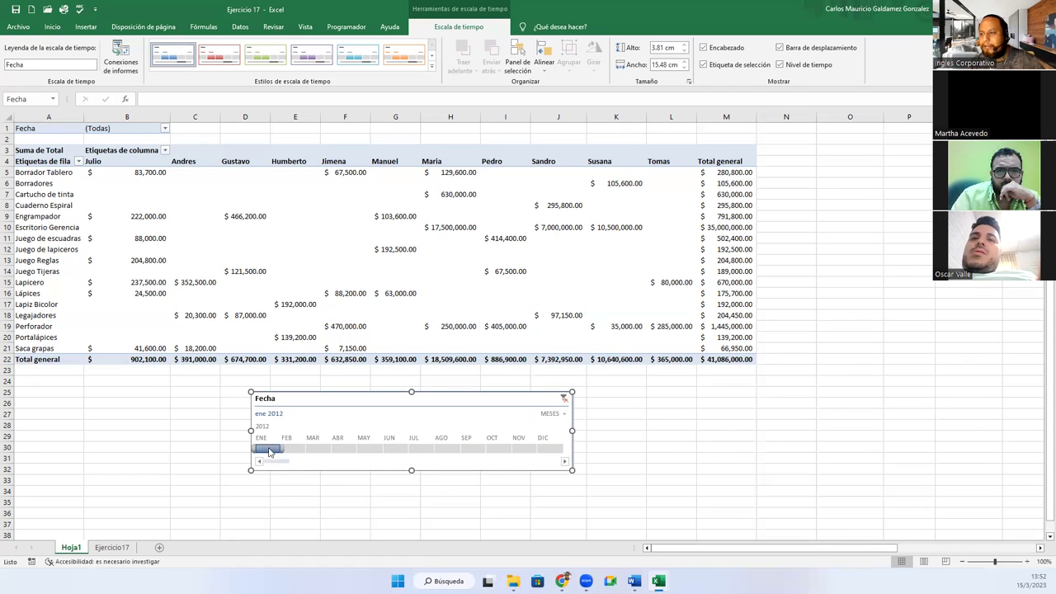
left_click_drag(283, 448, 329, 469)
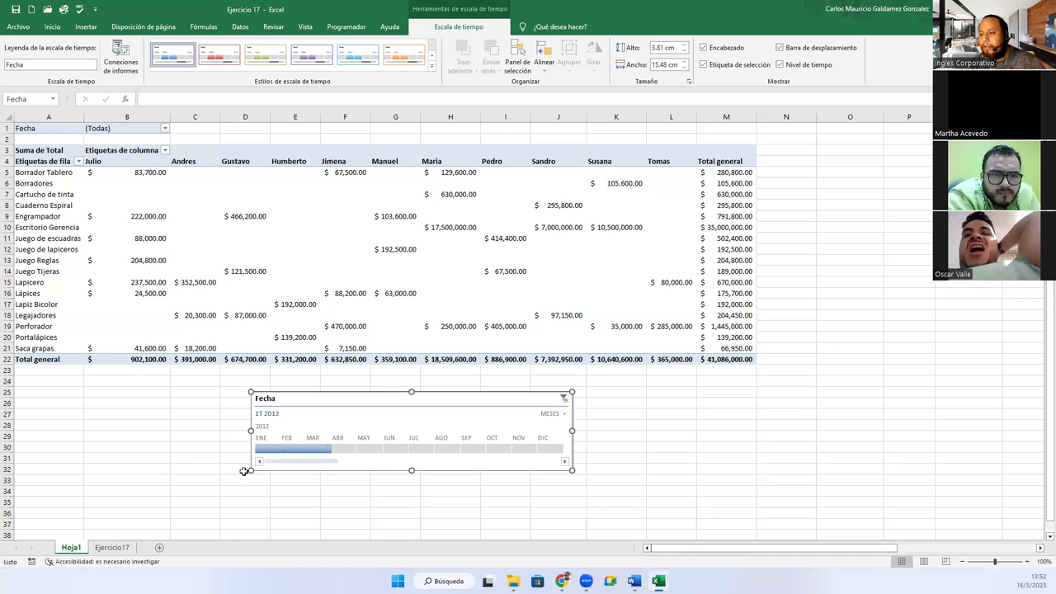
left_click_drag(411, 470, 411, 503)
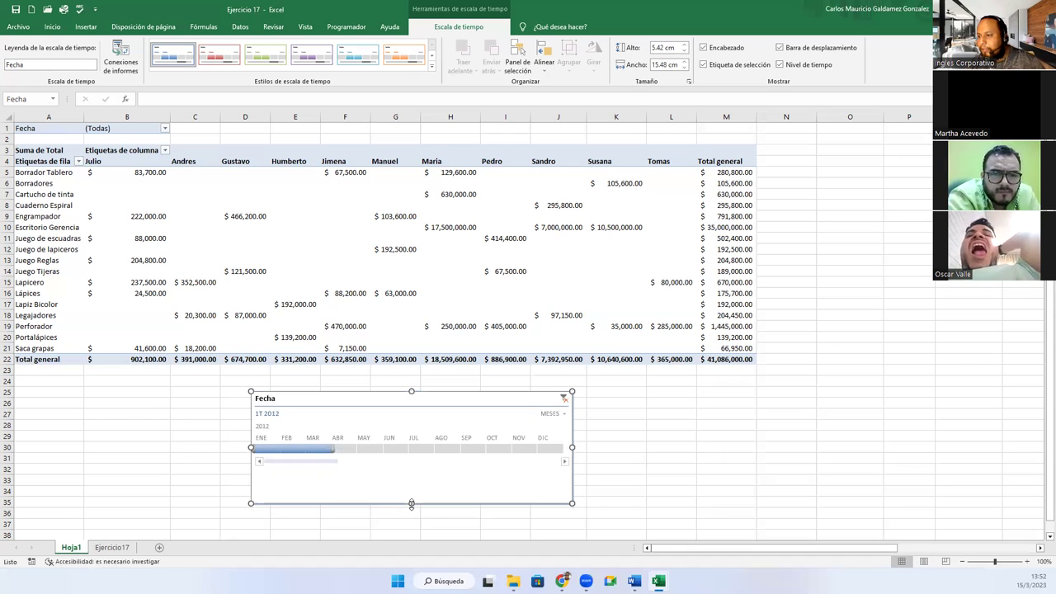
Step: Filter the pivot table by single months of 2012 in the timeline: FEB, ENE, and each month from DIC back to ENE
left_click(293, 452)
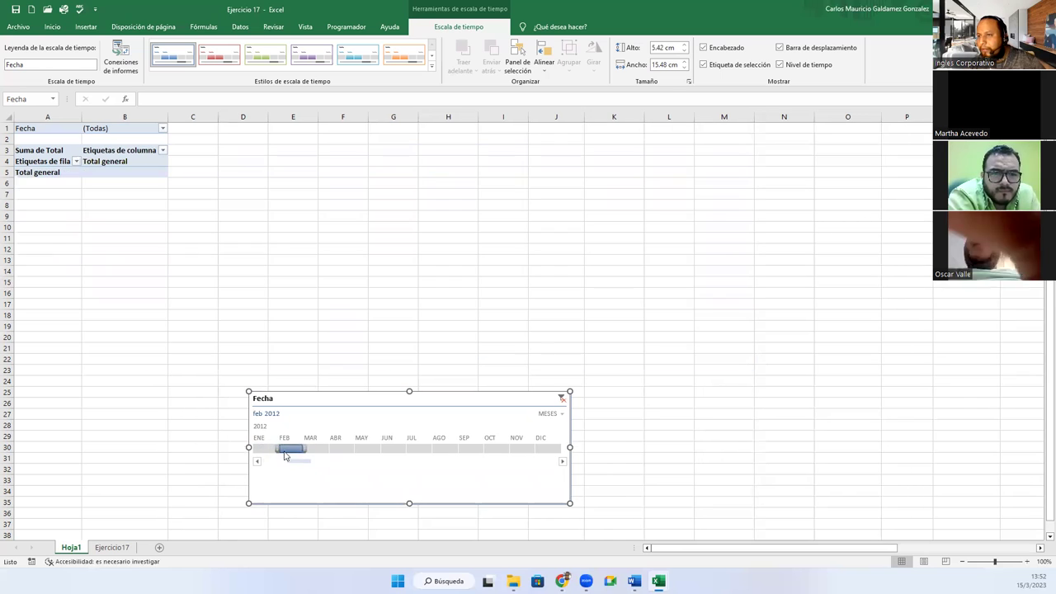
left_click(263, 452)
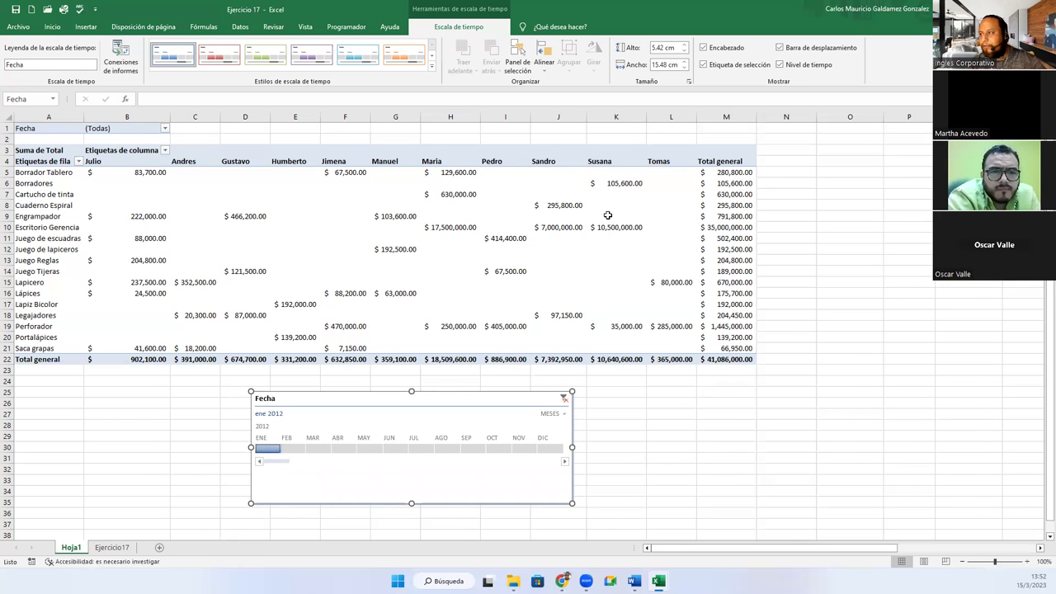
left_click(543, 448)
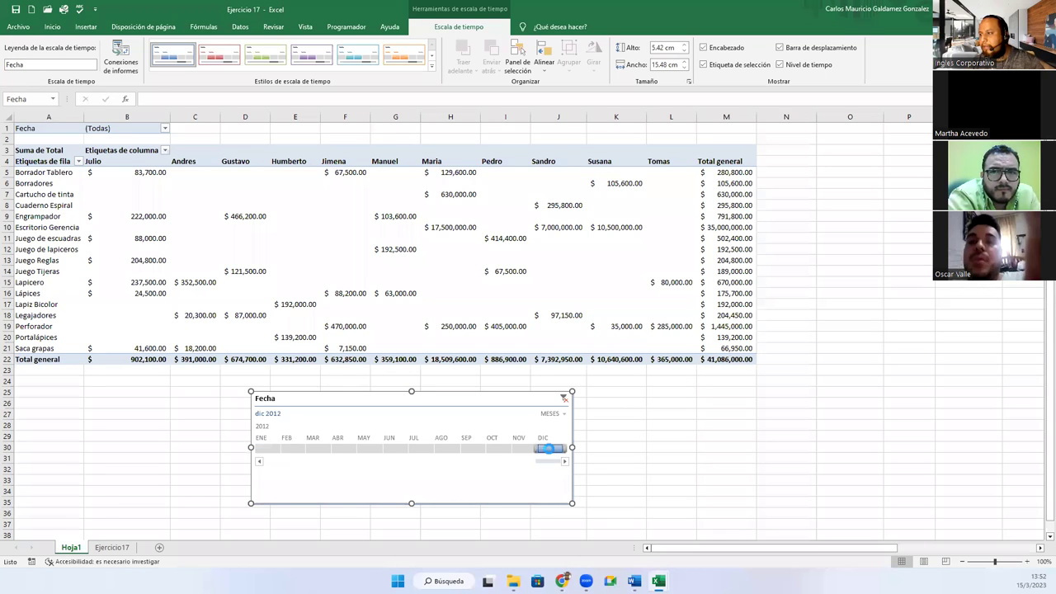
left_click(517, 448)
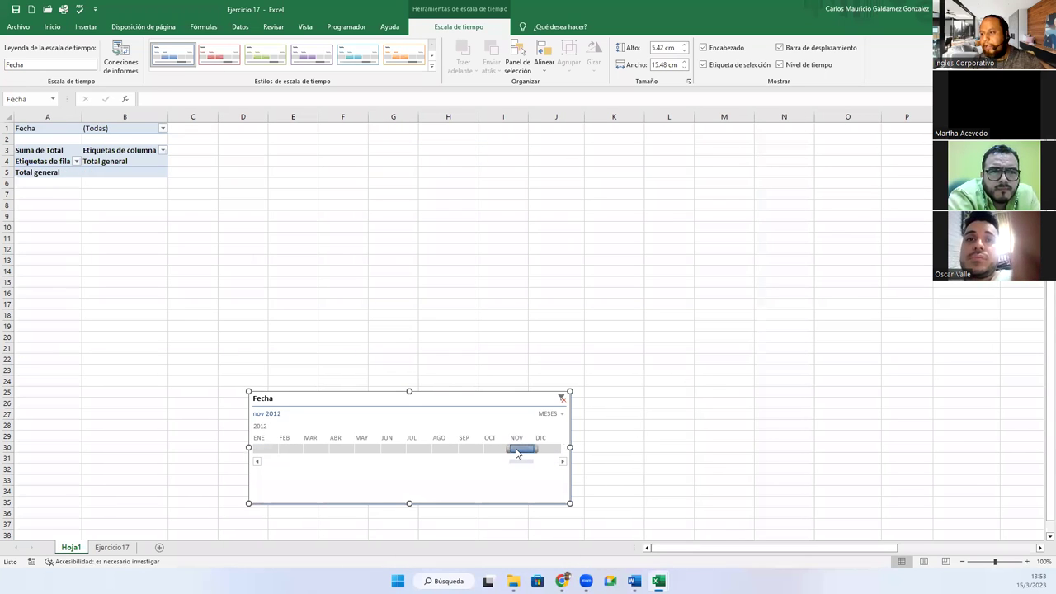
left_click(485, 449)
left_click(464, 449)
left_click(440, 449)
left_click(411, 449)
left_click(387, 448)
left_click(361, 449)
left_click(335, 449)
left_click(309, 449)
left_click(285, 449)
left_click(263, 449)
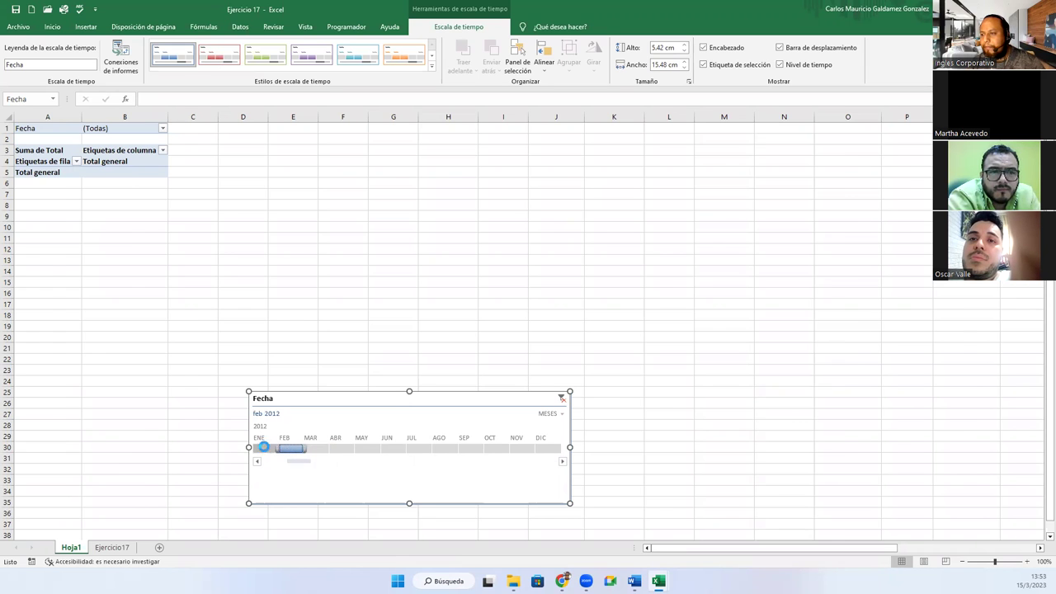
Step: Check the dates listed in the Fecha report filter and set the timeline's time level to DÍAS
left_click(164, 129)
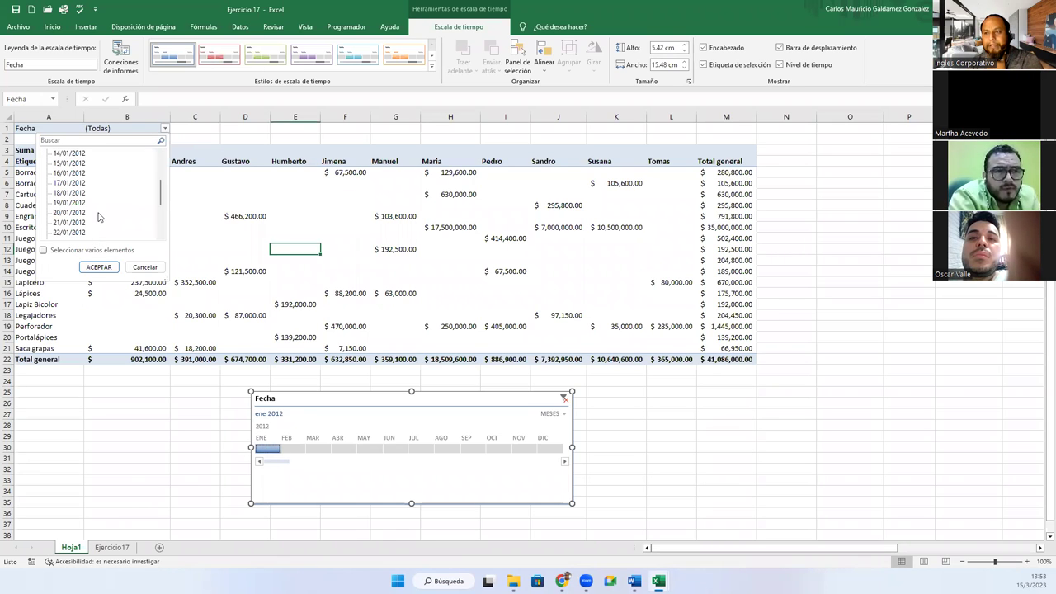
left_click(558, 419)
left_click(558, 415)
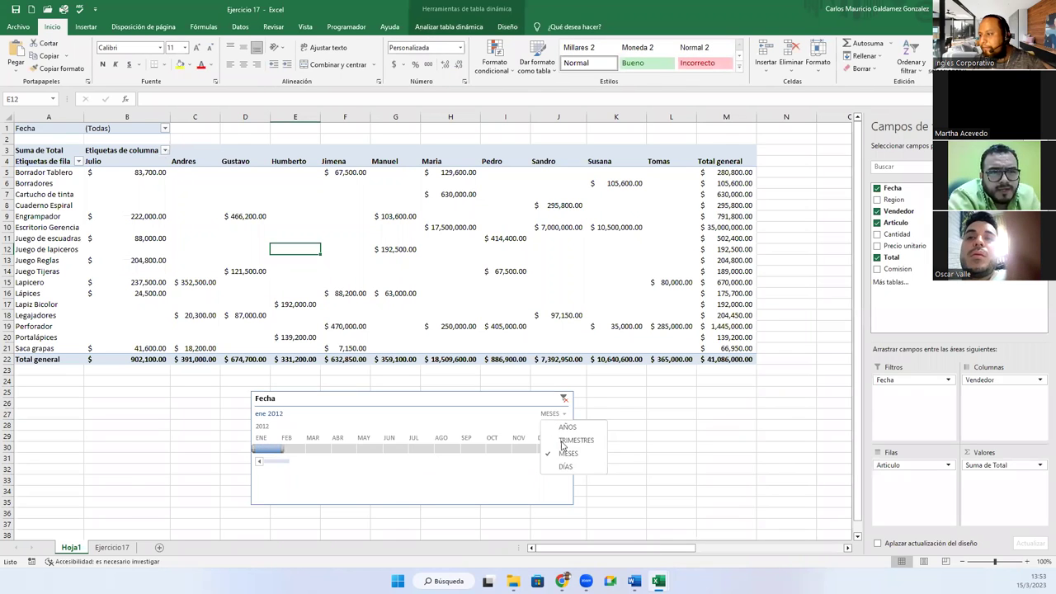
left_click(565, 467)
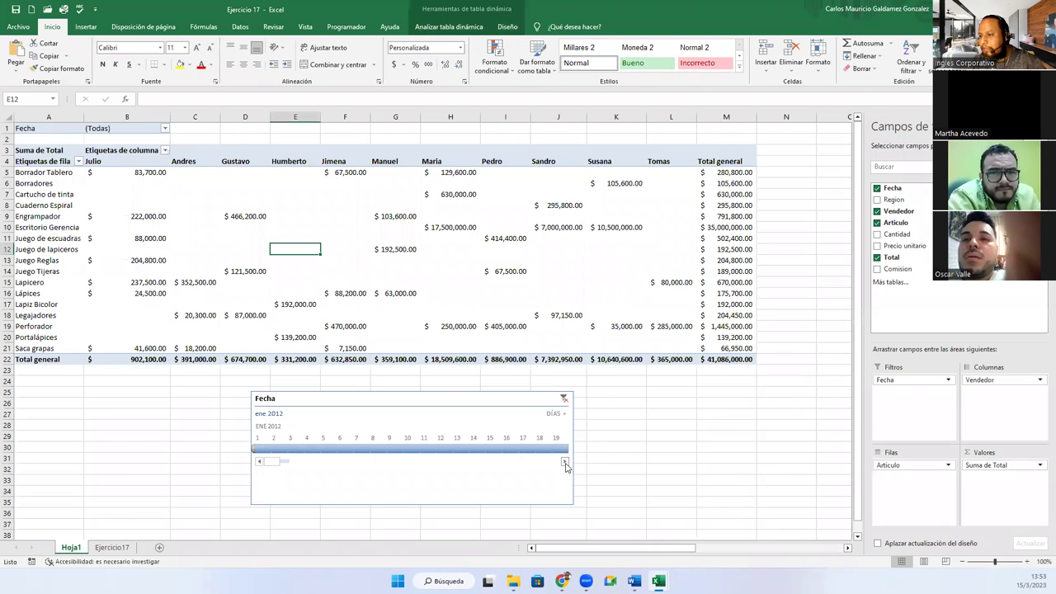
Step: Select 4 January 2012 in the Fecha timeline and extend the selection in stages to cover 1–30 January
left_click(302, 451)
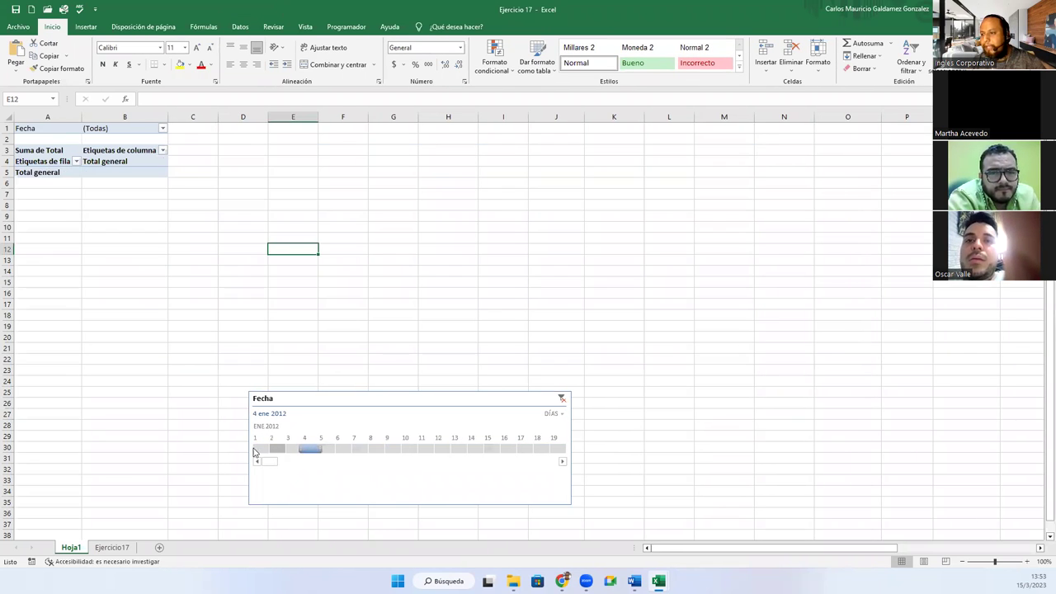
left_click_drag(297, 450, 252, 450)
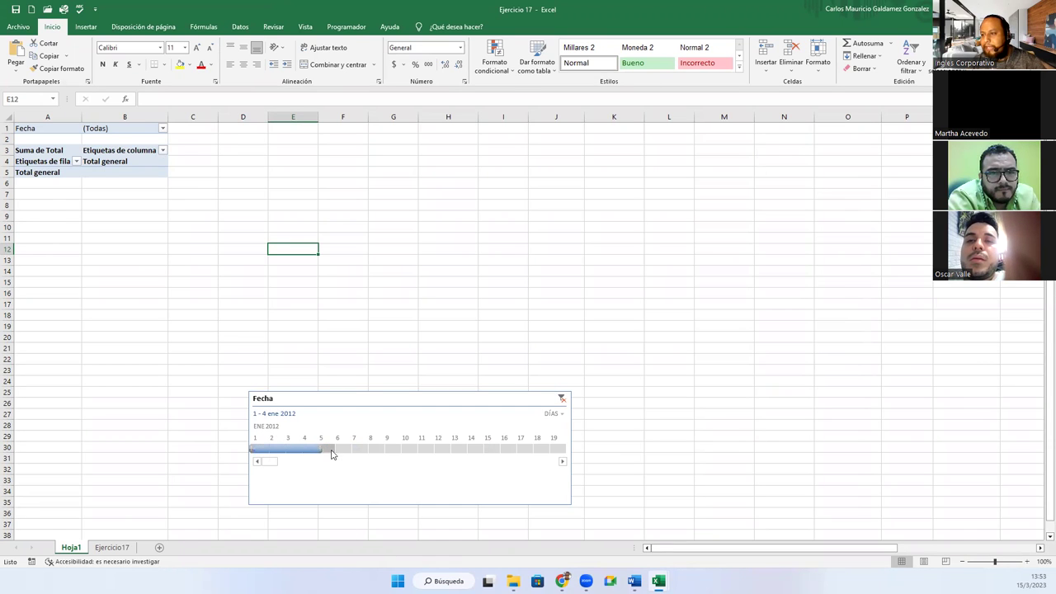
left_click_drag(324, 450, 412, 450)
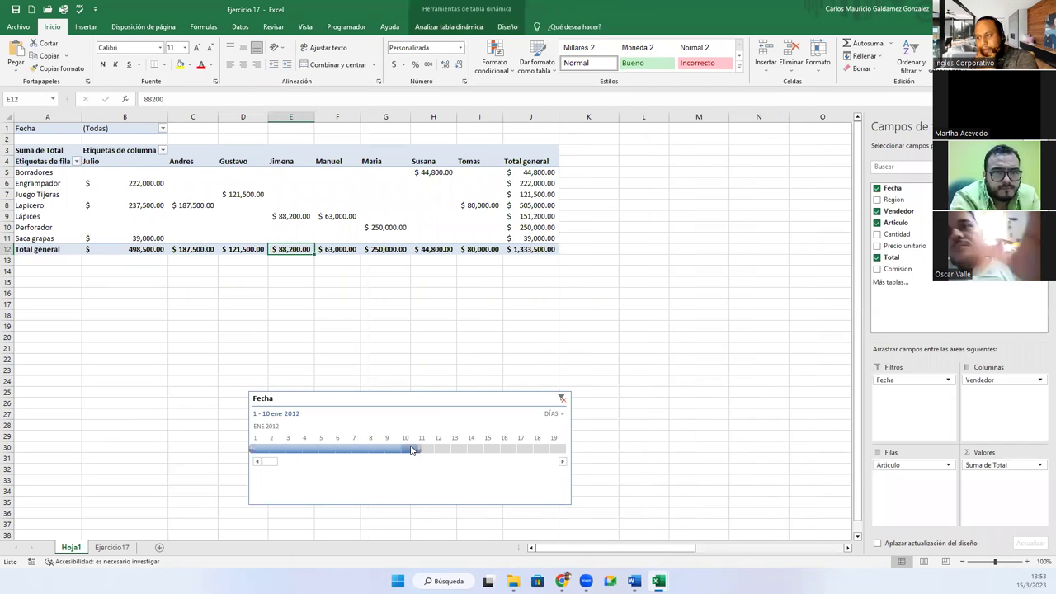
left_click_drag(413, 449, 566, 464)
left_click(562, 461)
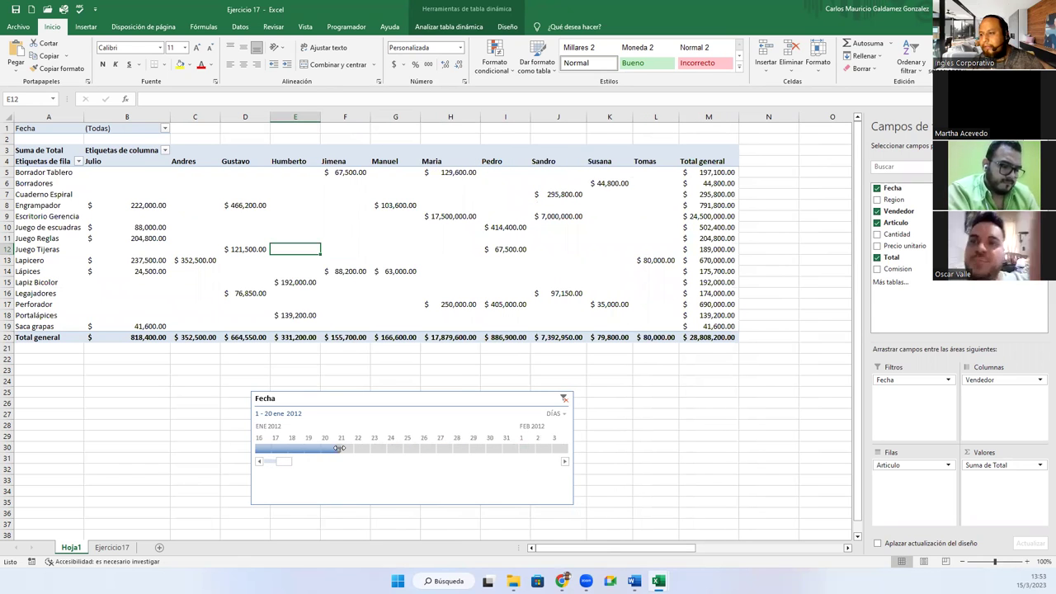
left_click_drag(415, 447, 504, 448)
left_click(565, 464)
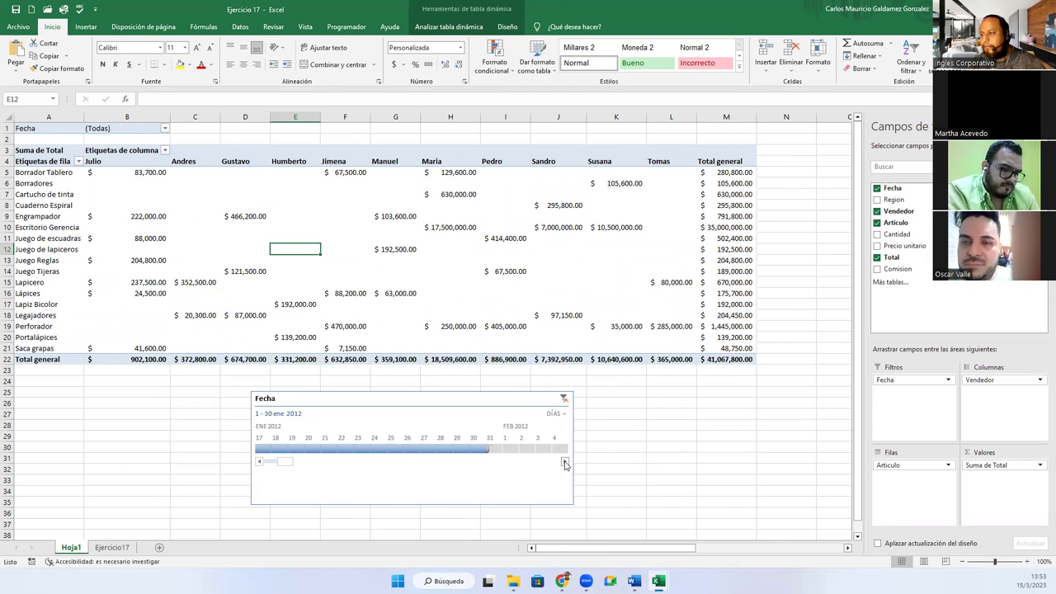
left_click_drag(566, 464, 566, 465)
Step: Set the Fecha timeline's time level to AÑOS and select the year 2012
left_click(557, 414)
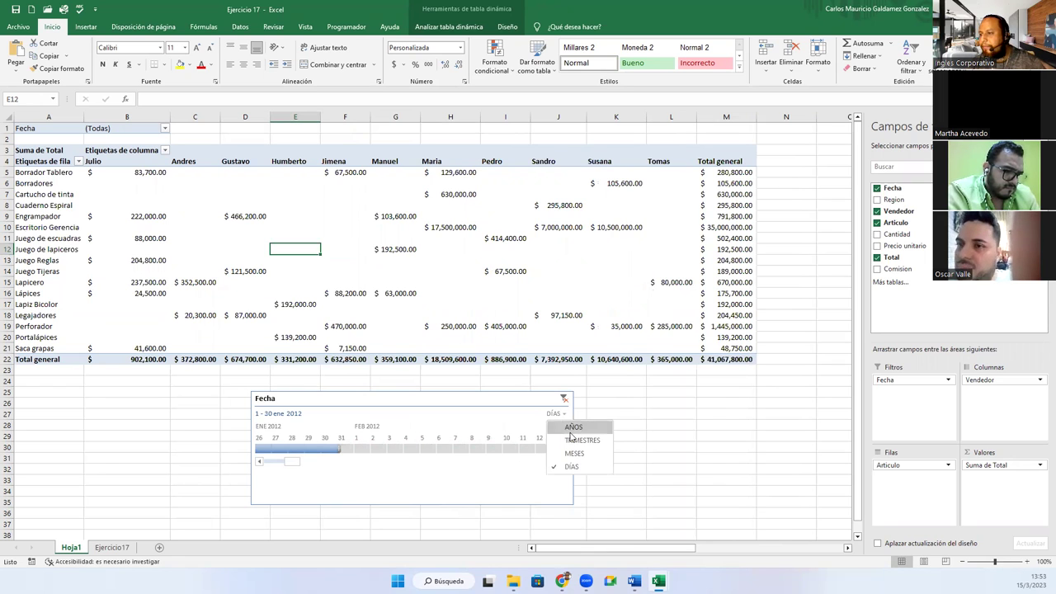
left_click(573, 427)
left_click(272, 449)
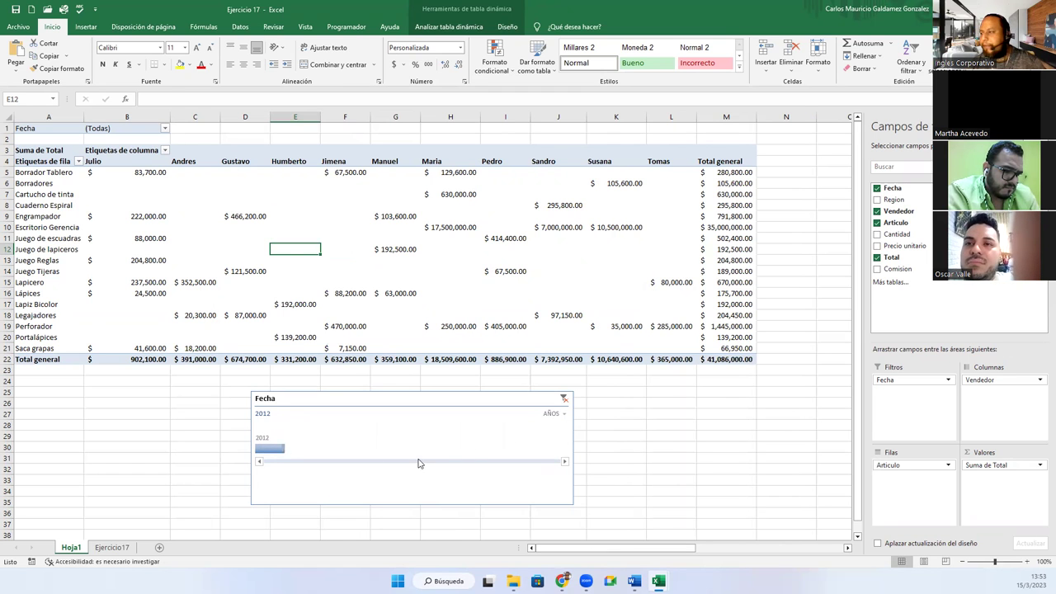
Step: Examine the Fecha column of the STOCK DE BODEGA table on the Ejercicio17 sheet from the first to the last dates
left_click(112, 547)
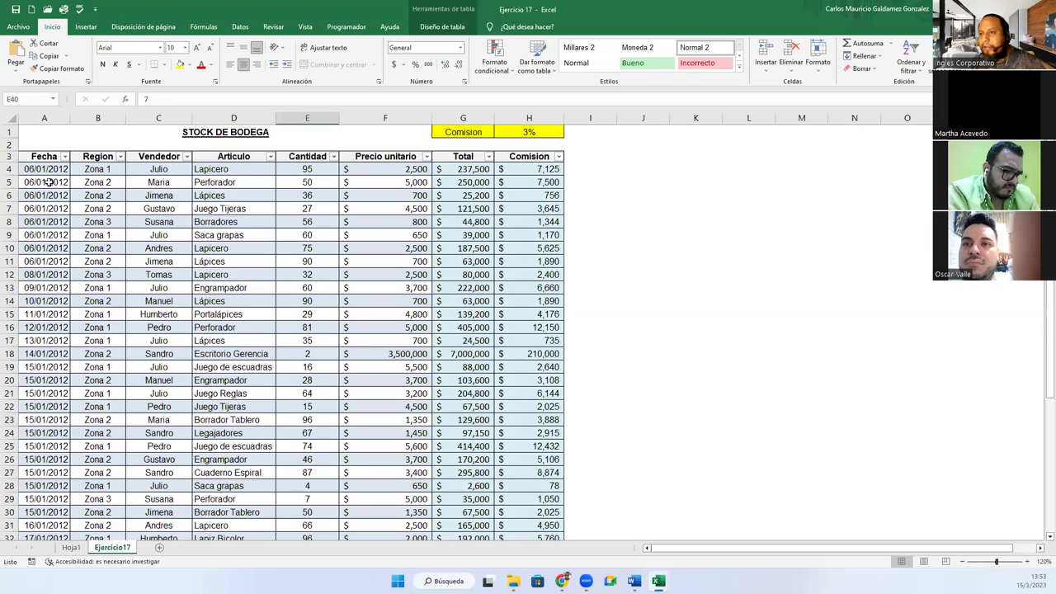
scroll(63, 248, "down", 10)
left_click(48, 330)
scroll(116, 362, "up", 10)
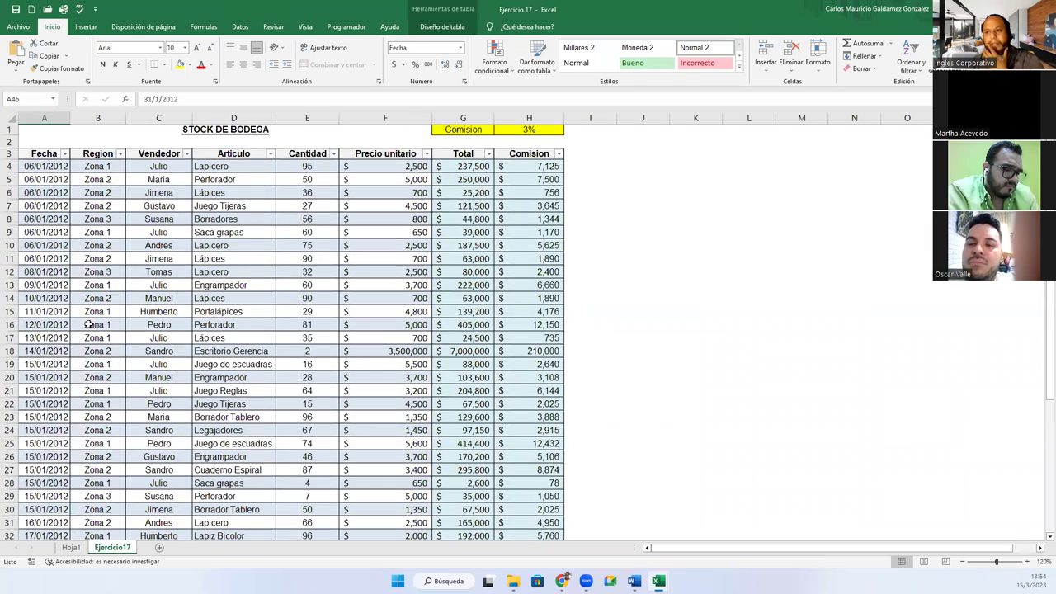
Step: Return to the Hoja1 sheet and set the Fecha timeline's time level to MESES
left_click(70, 547)
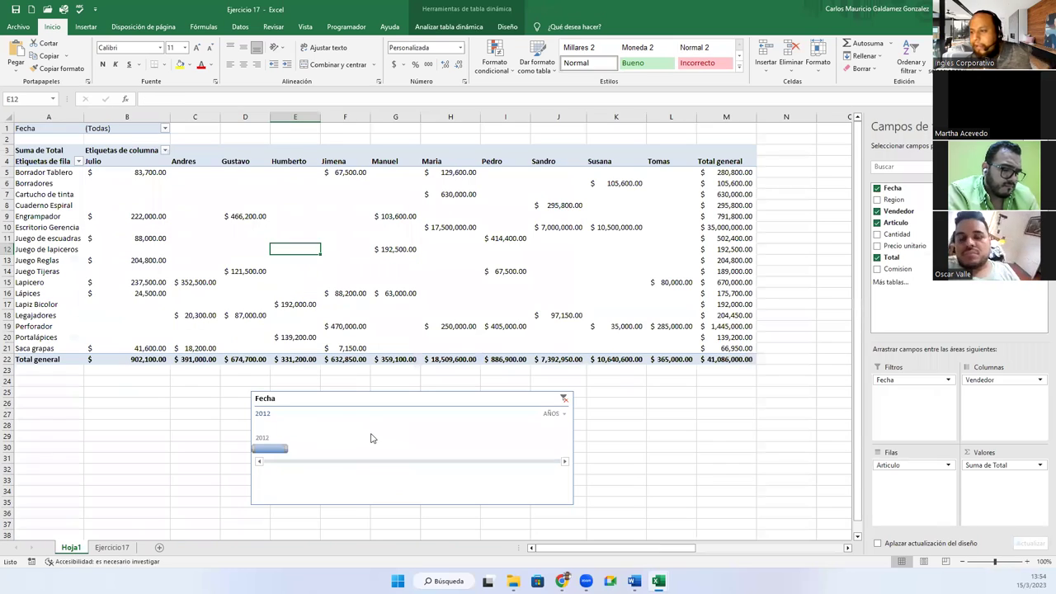
left_click(553, 413)
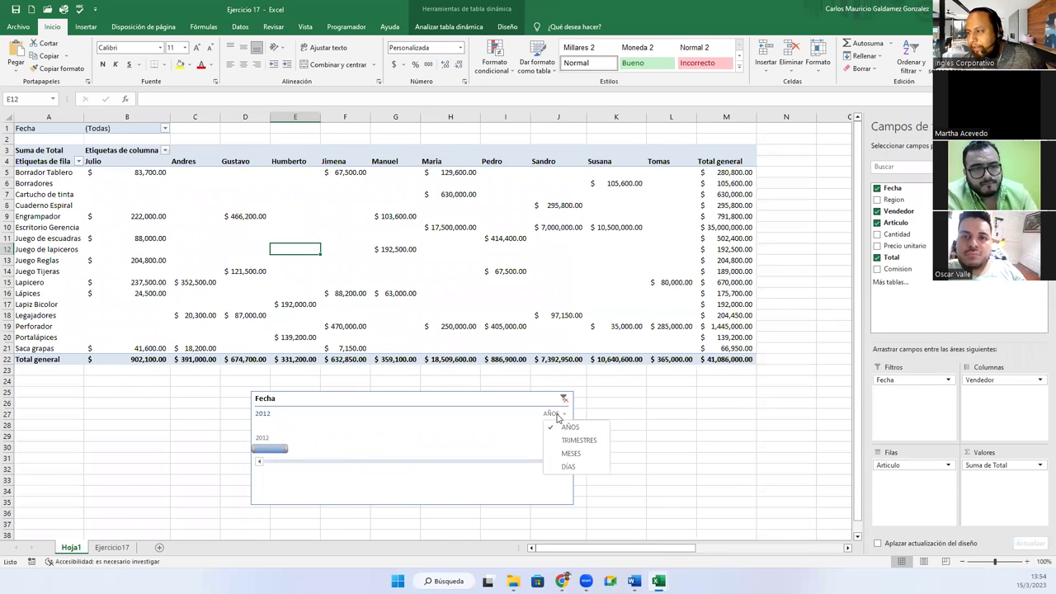
left_click(569, 453)
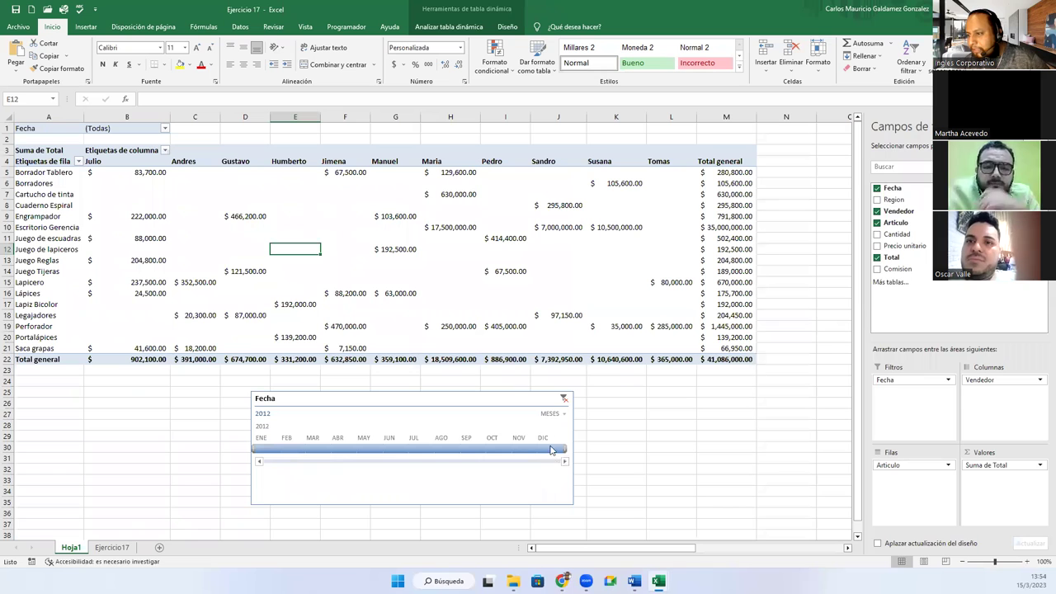
Step: Filter the Fecha timeline by month to February 2012 and January 2012, and clear its filter
left_click(272, 451)
left_click(296, 452)
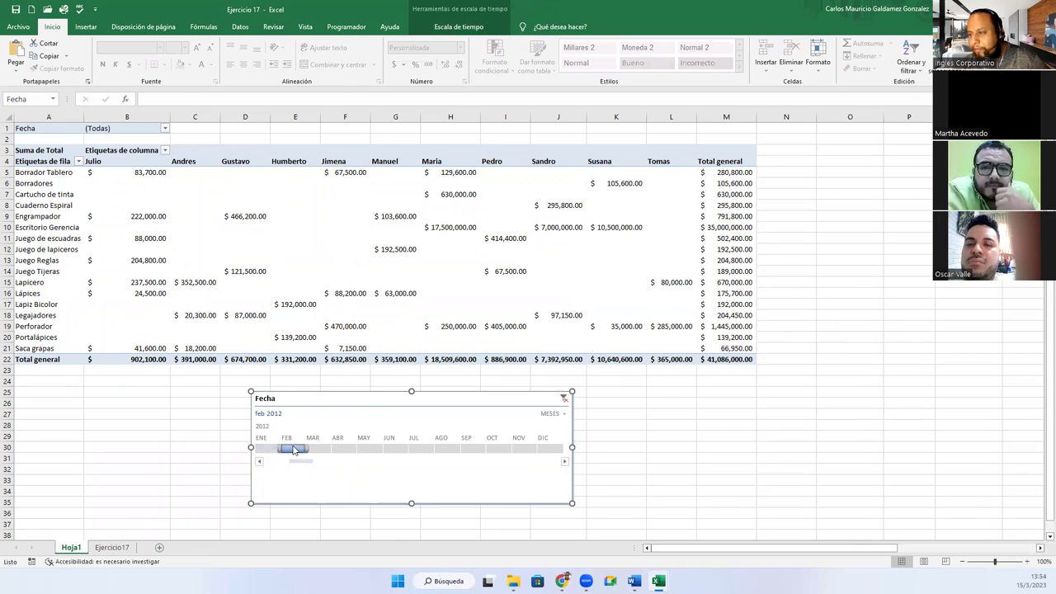
left_click(269, 445)
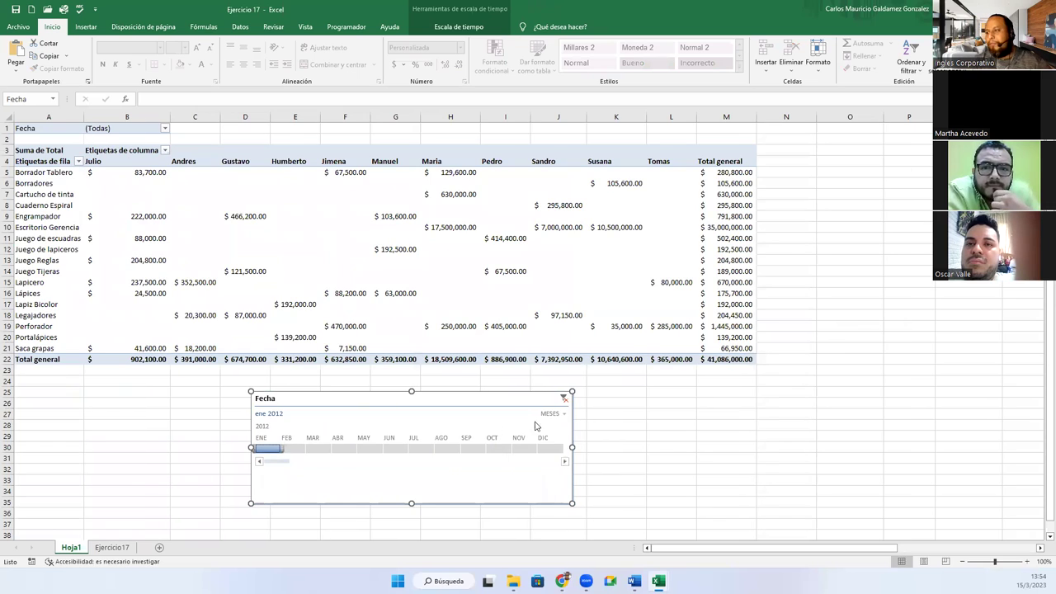
left_click(566, 399)
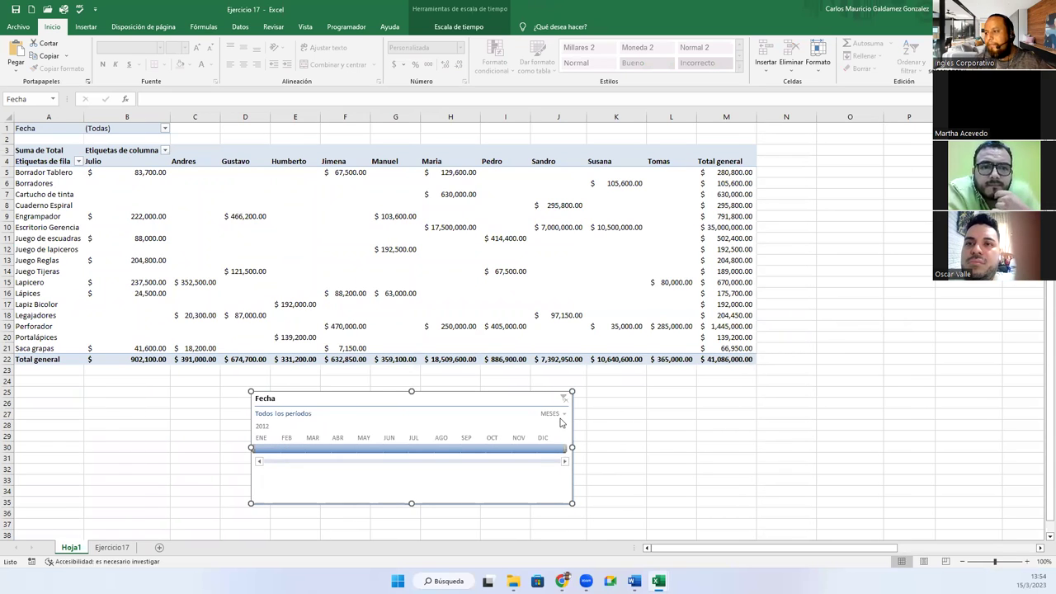
Step: Set the Fecha timeline's time level to DÍAS and select 1–23 January 2012
left_click(561, 413)
left_click(566, 466)
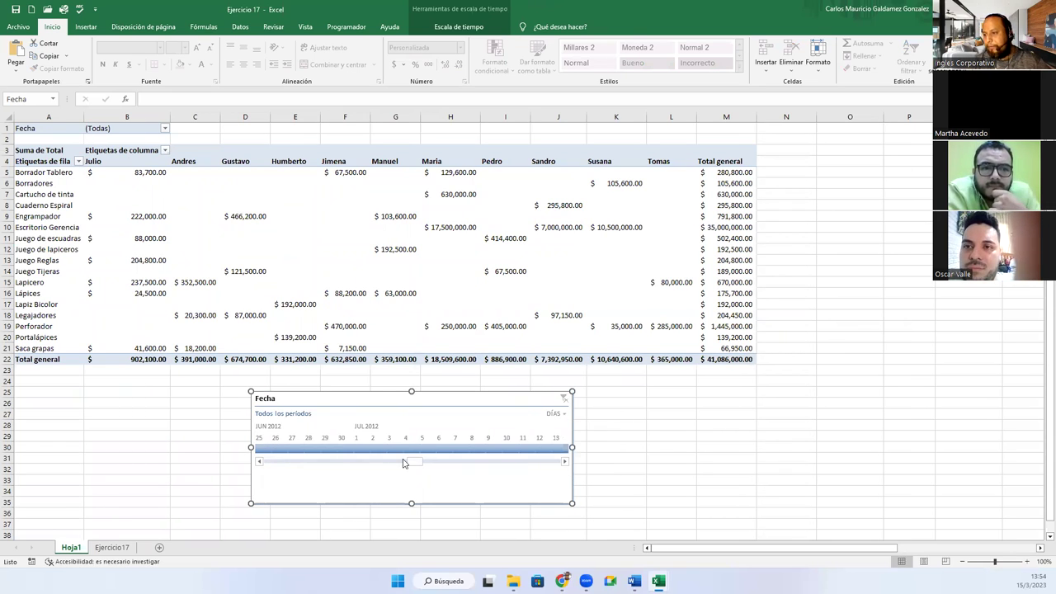
left_click_drag(419, 467, 274, 467)
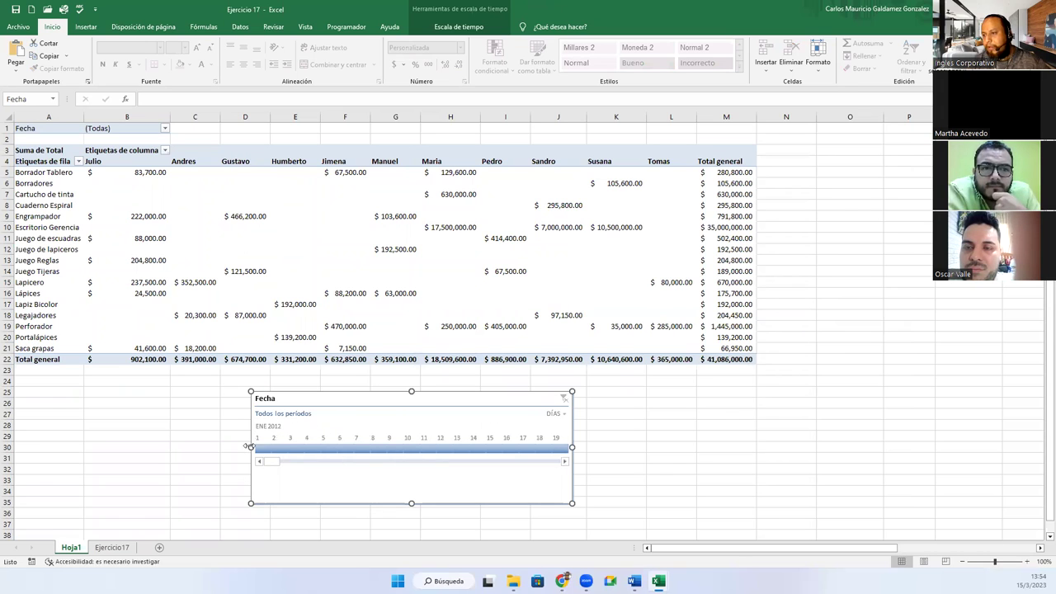
left_click(280, 449)
left_click_drag(261, 452, 337, 448)
left_click_drag(440, 438, 586, 446)
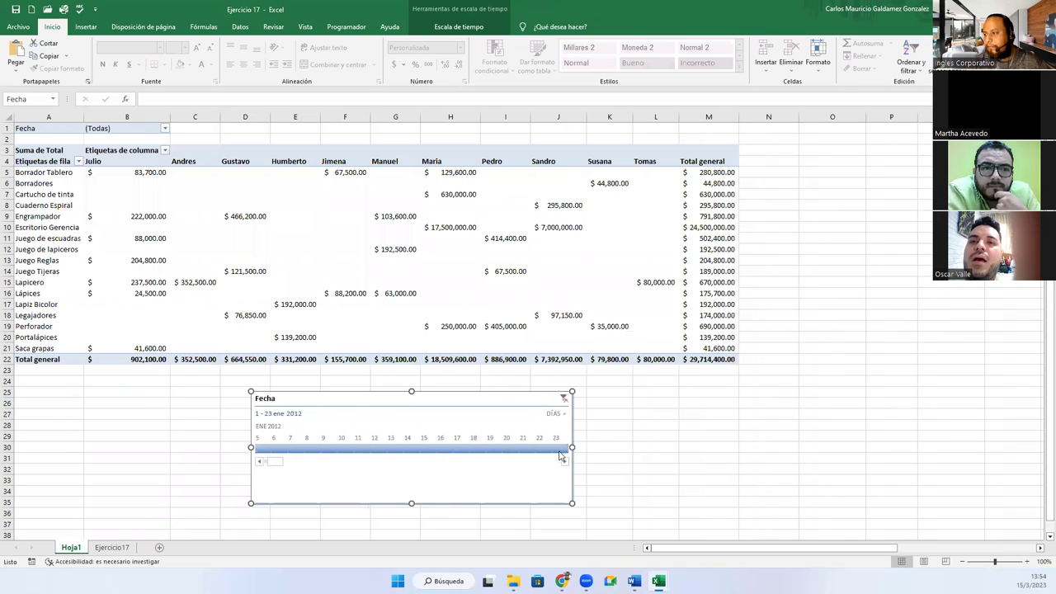
Step: Extend the Fecha timeline selection through 31 January to cover the whole month of January 2012
left_click(562, 461)
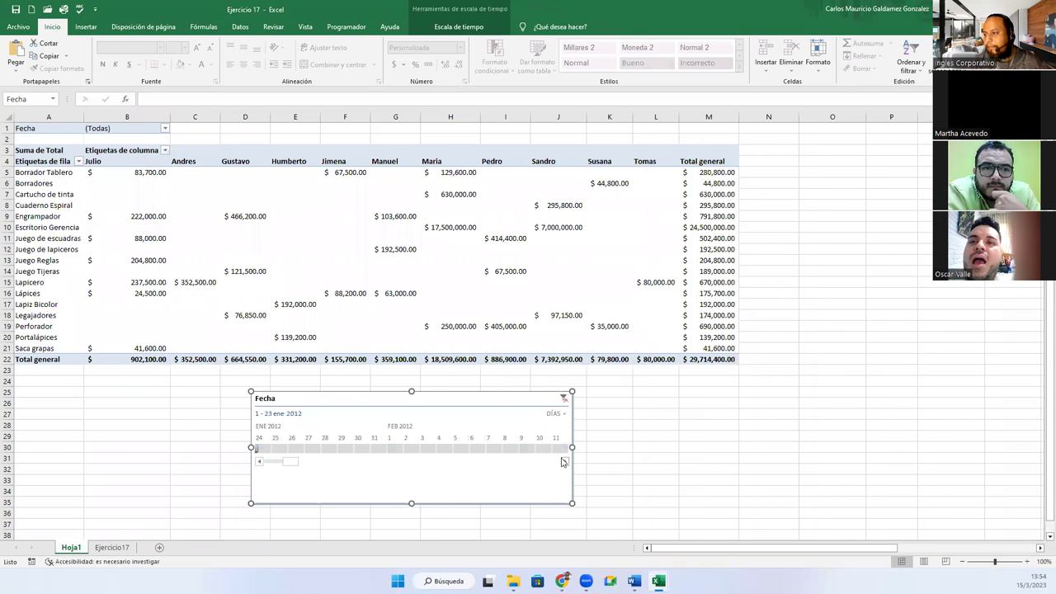
left_click(282, 462)
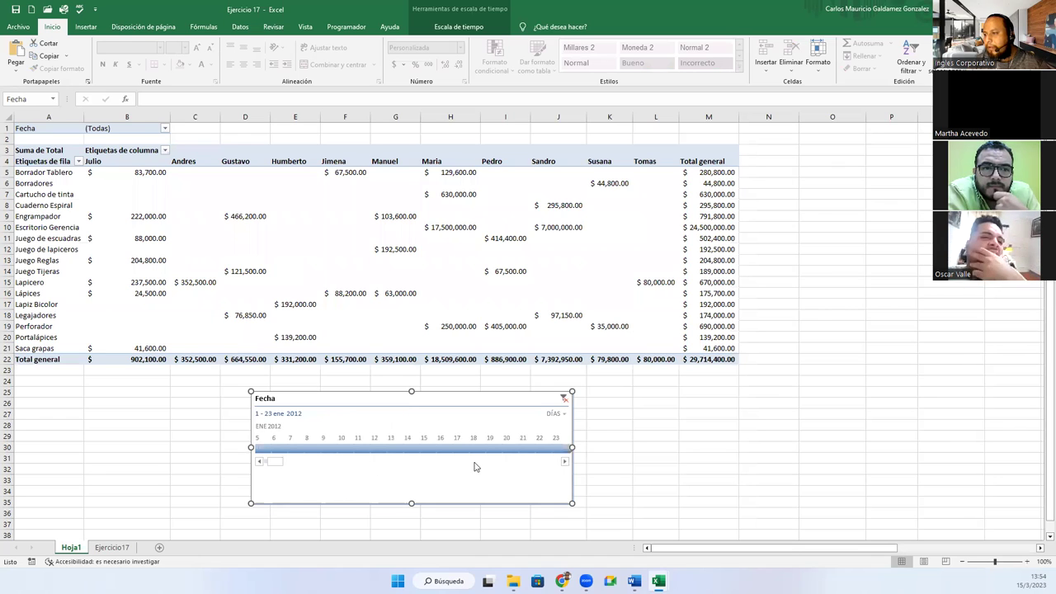
left_click(564, 462)
left_click(564, 461)
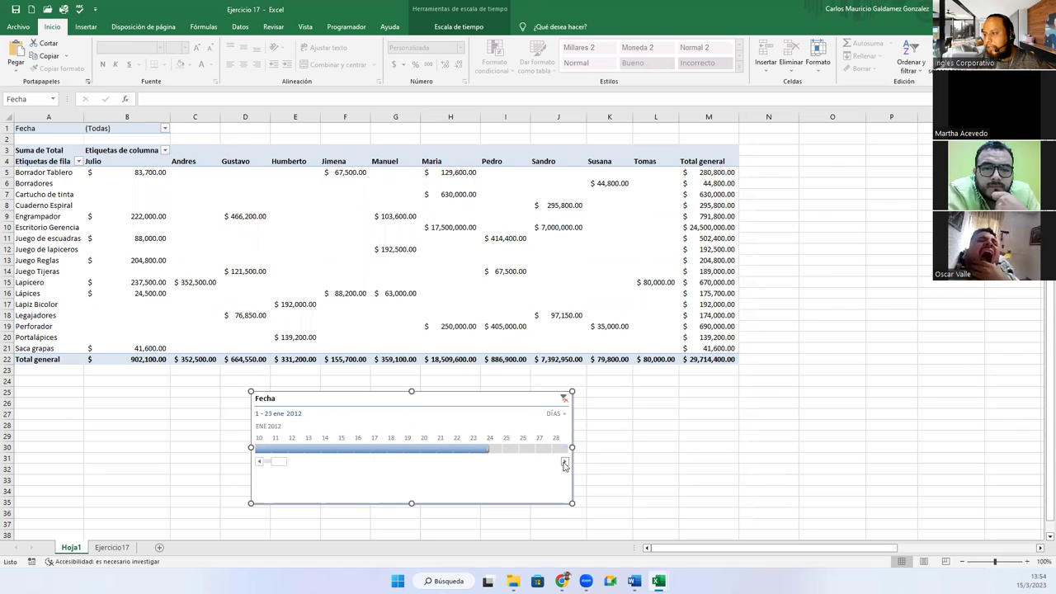
left_click_drag(423, 450, 546, 452)
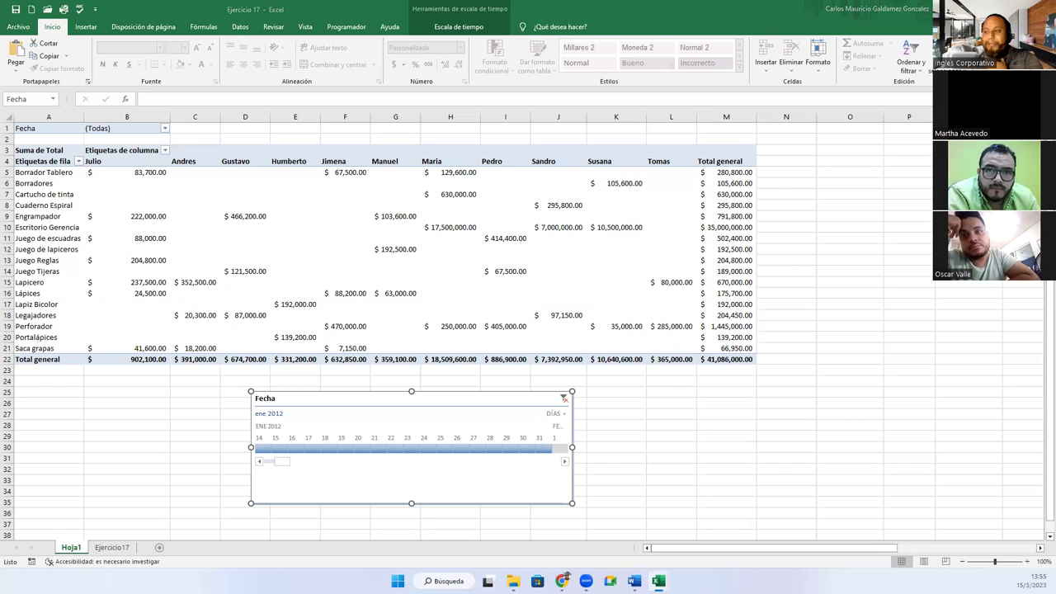
Step: Close the Ejercicio 17 workbook with its changes saved and return to the ClienteXCantidad sheet of Libro1
key("ctrl+w")
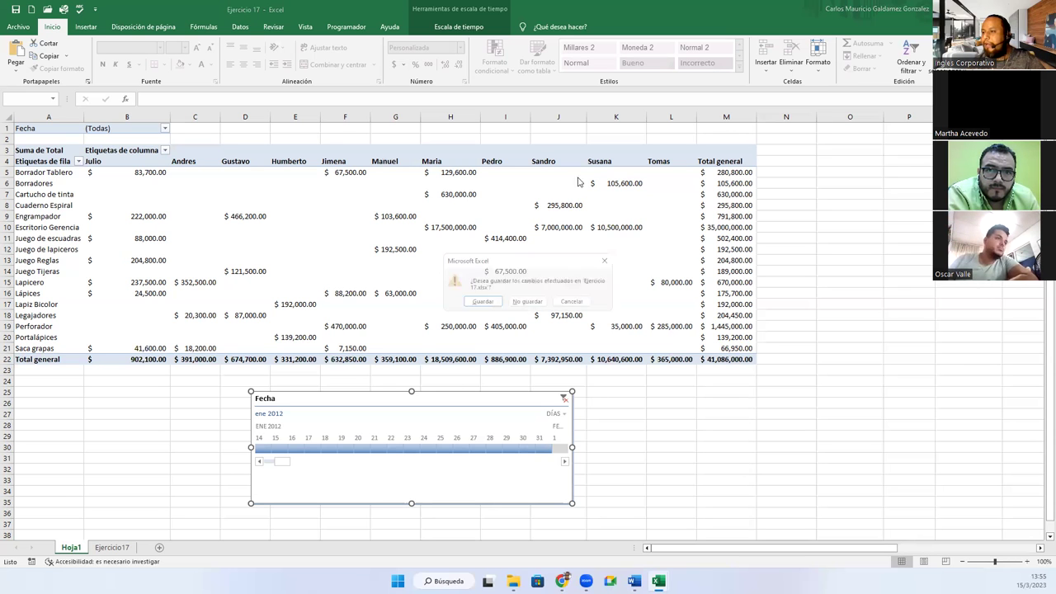
key("Escape")
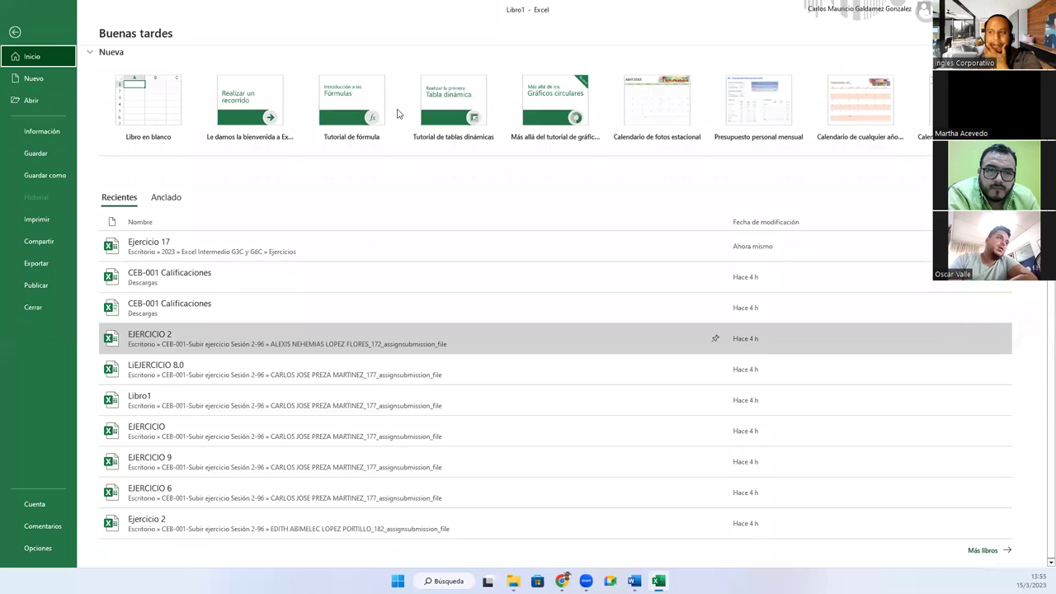
key("Escape")
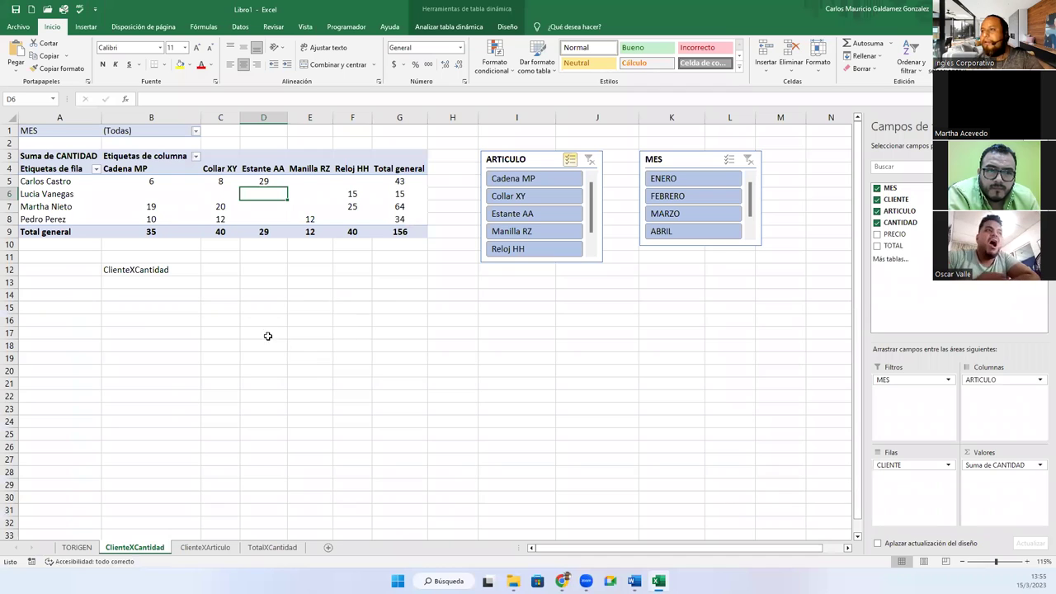
Step: Start saving Libro1 and browse to the Ejercicios folder under Escritorio, 2023, Excel Intermedio G3C y G6C
key("ctrl+s")
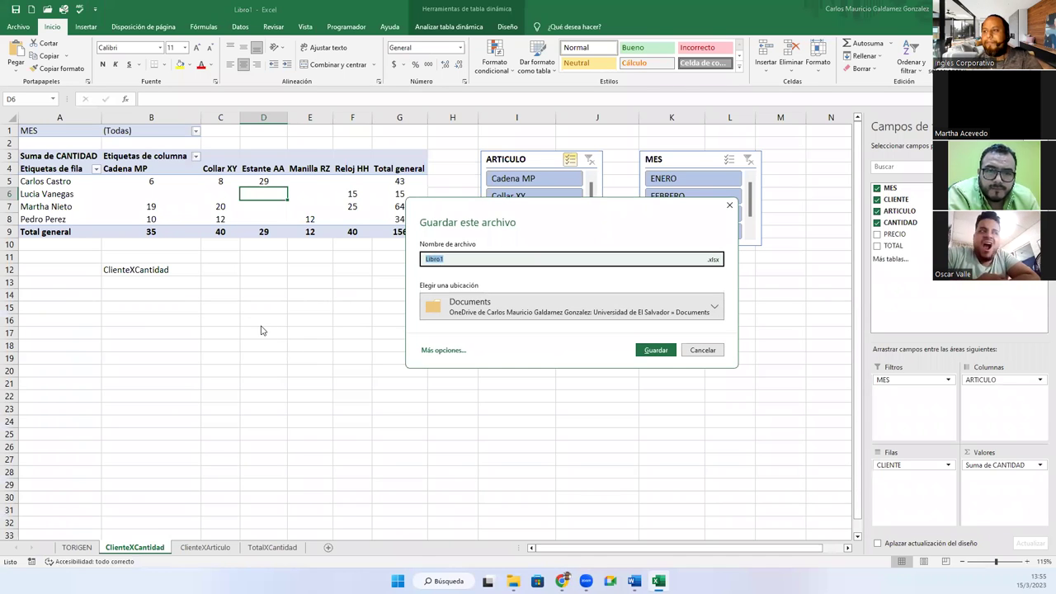
left_click(438, 352)
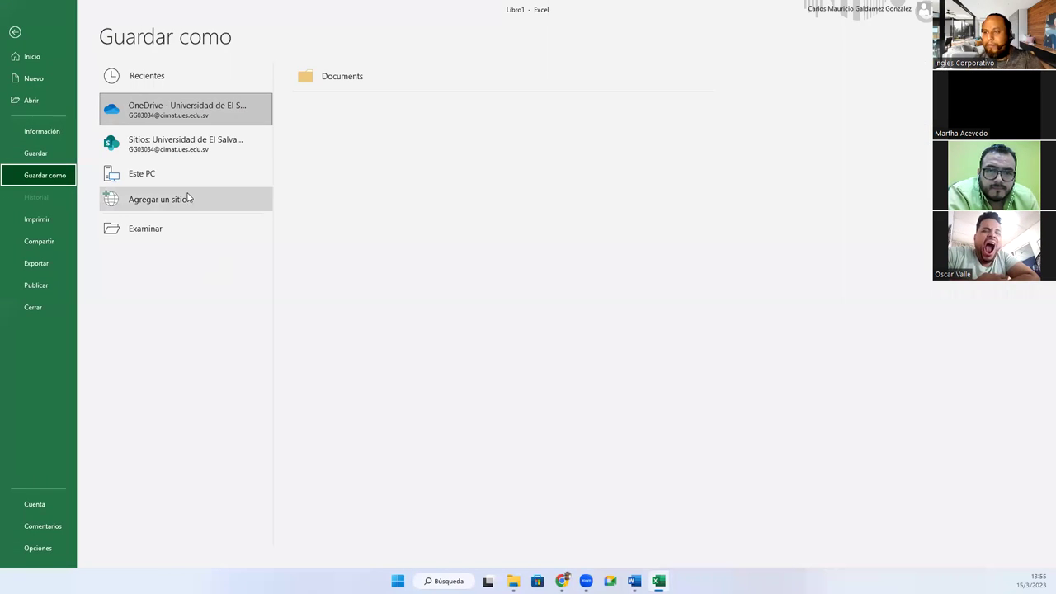
left_click(161, 228)
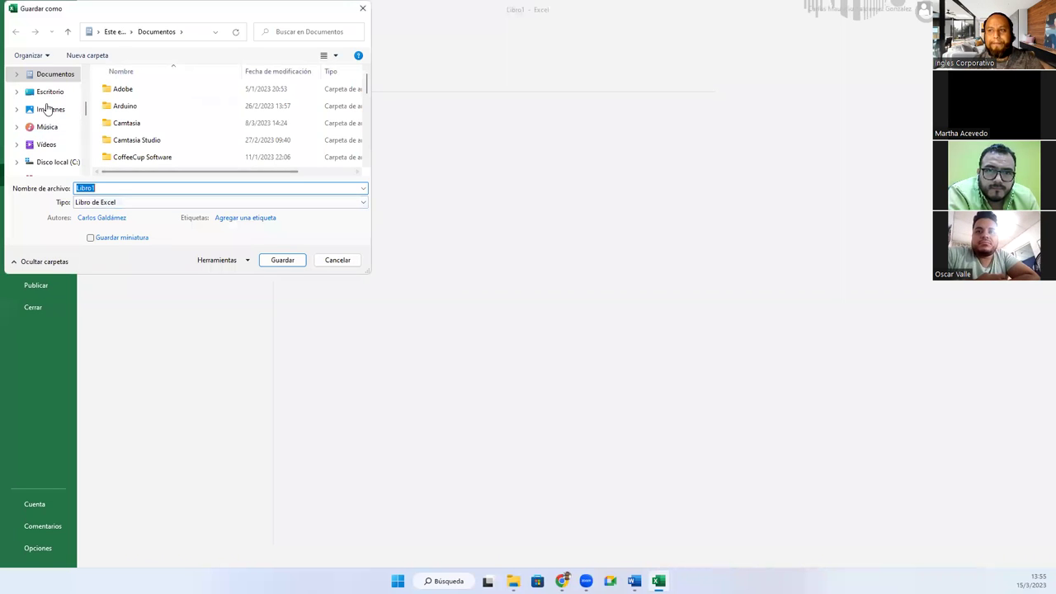
left_click(48, 91)
double_click(118, 91)
left_click(136, 158)
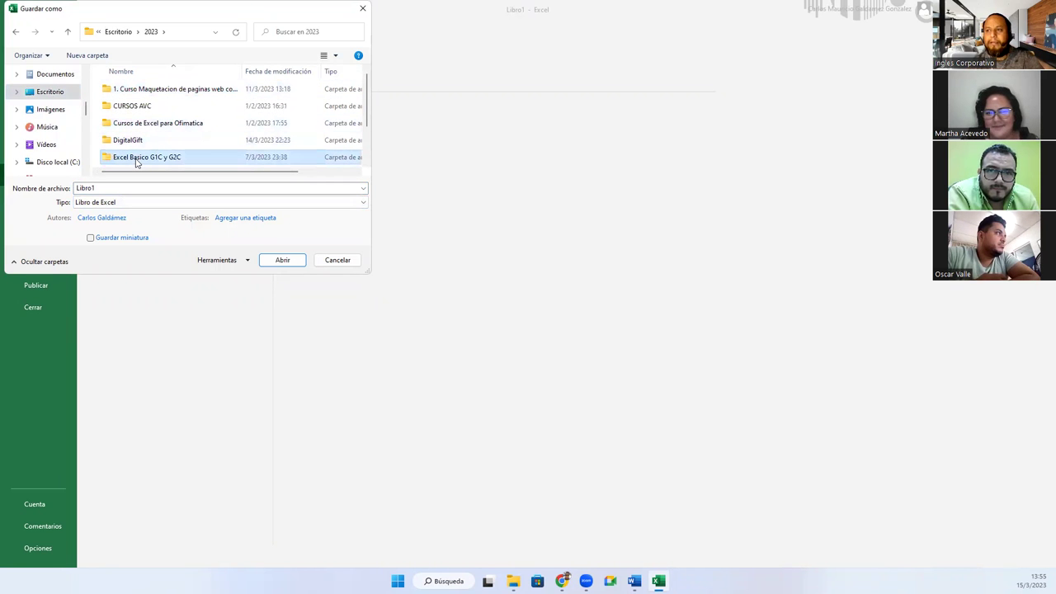
scroll(136, 163, "down", 1)
double_click(134, 162)
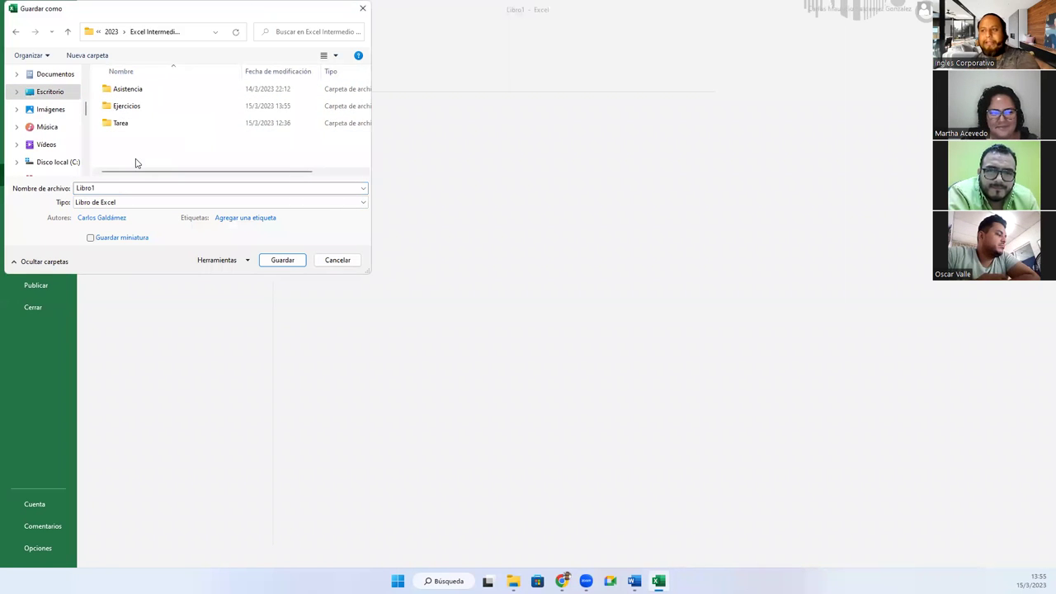
left_click(120, 112)
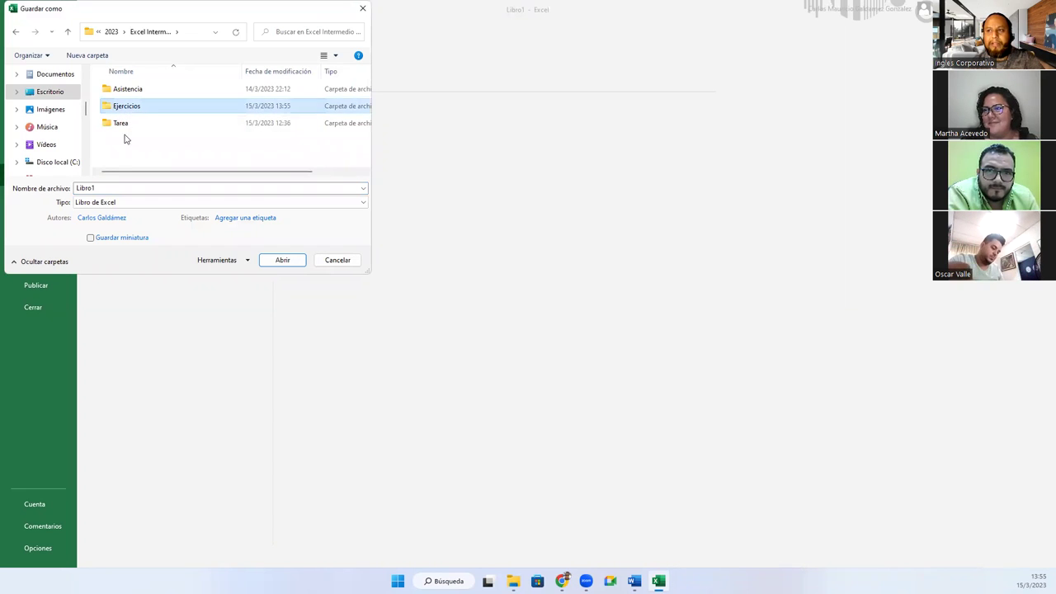
key("Return")
scroll(145, 156, "down", 5)
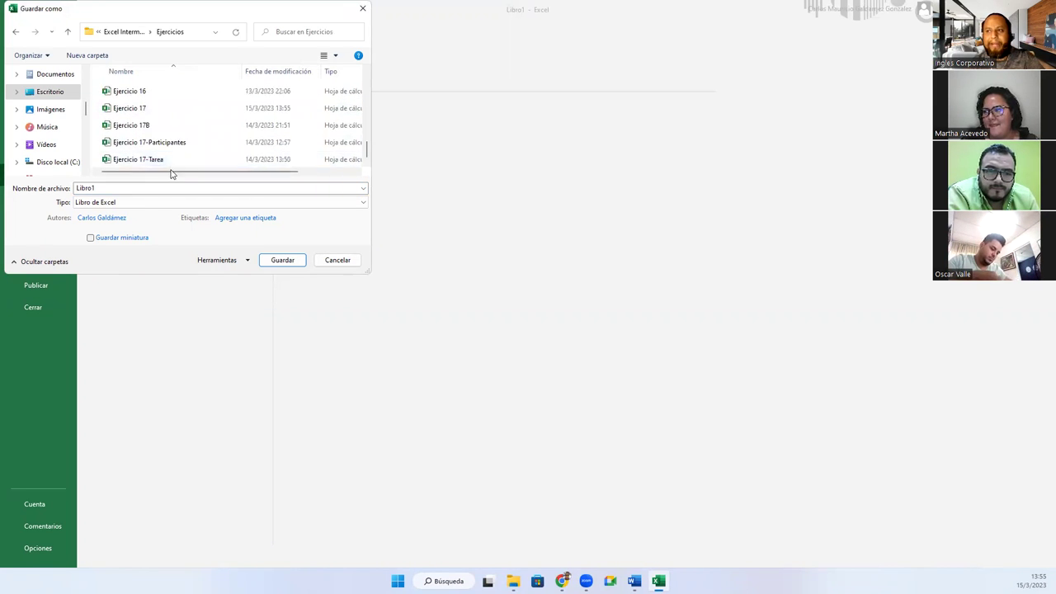
Step: Name the workbook Ejercicio 18, based on the Ejercicio 17-Tarea file name, and save it
left_click(139, 161)
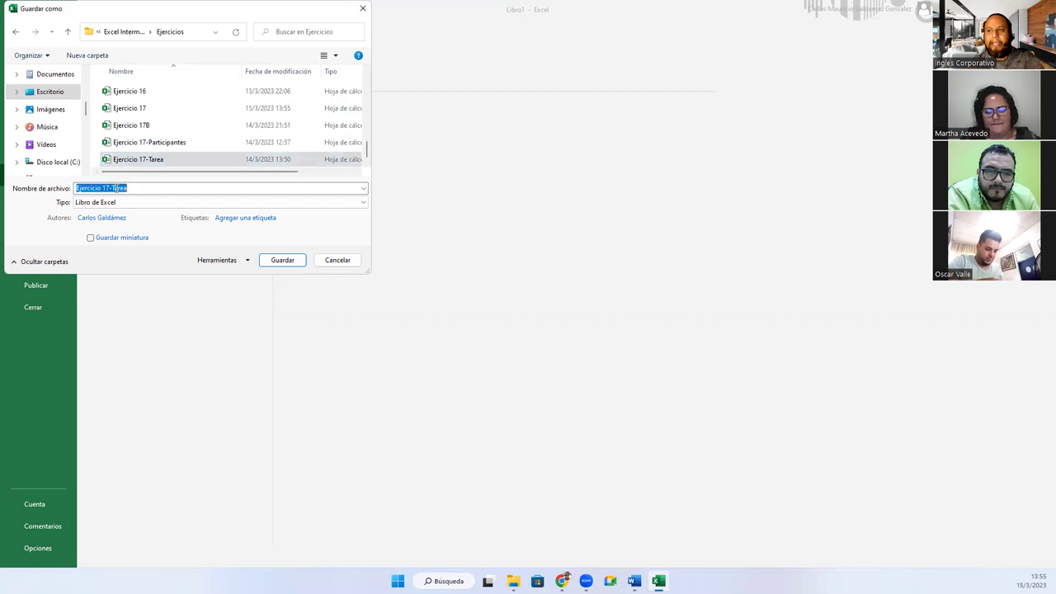
left_click(107, 187)
left_click_drag(107, 187, 179, 200)
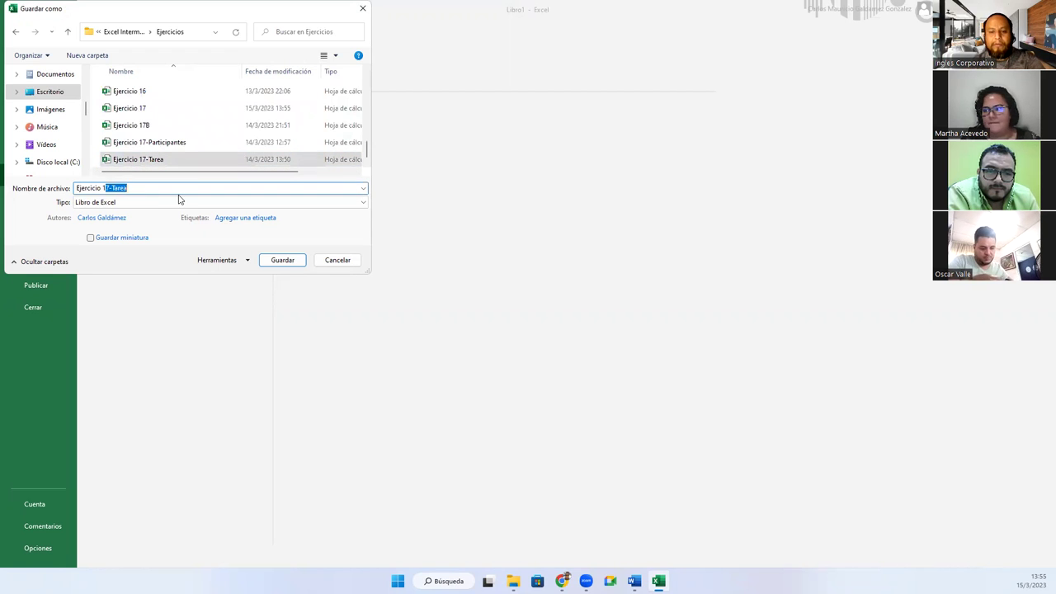
type("8")
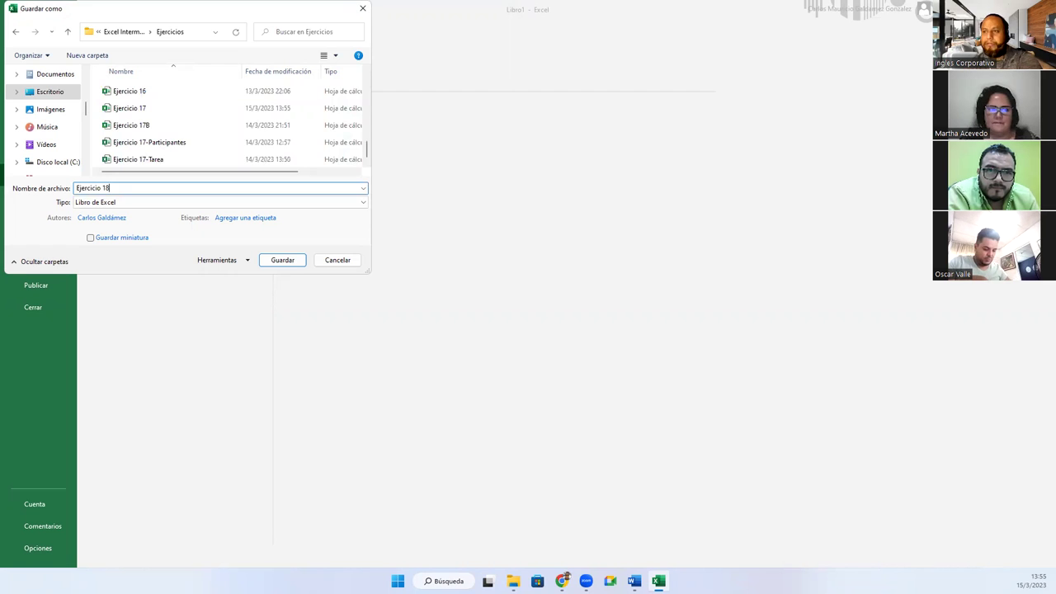
key("Return")
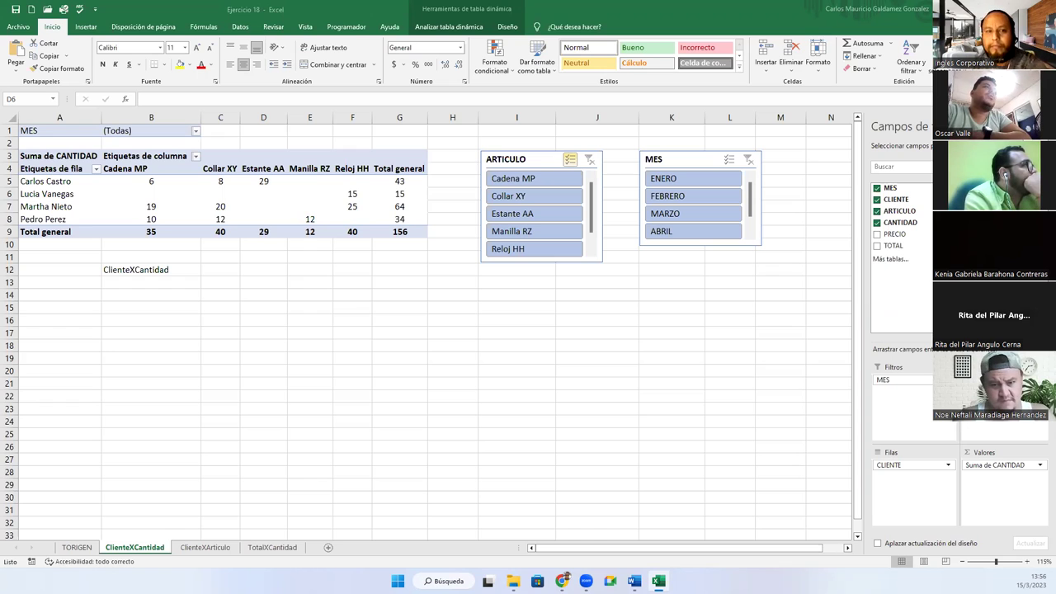
key("alt+Tab")
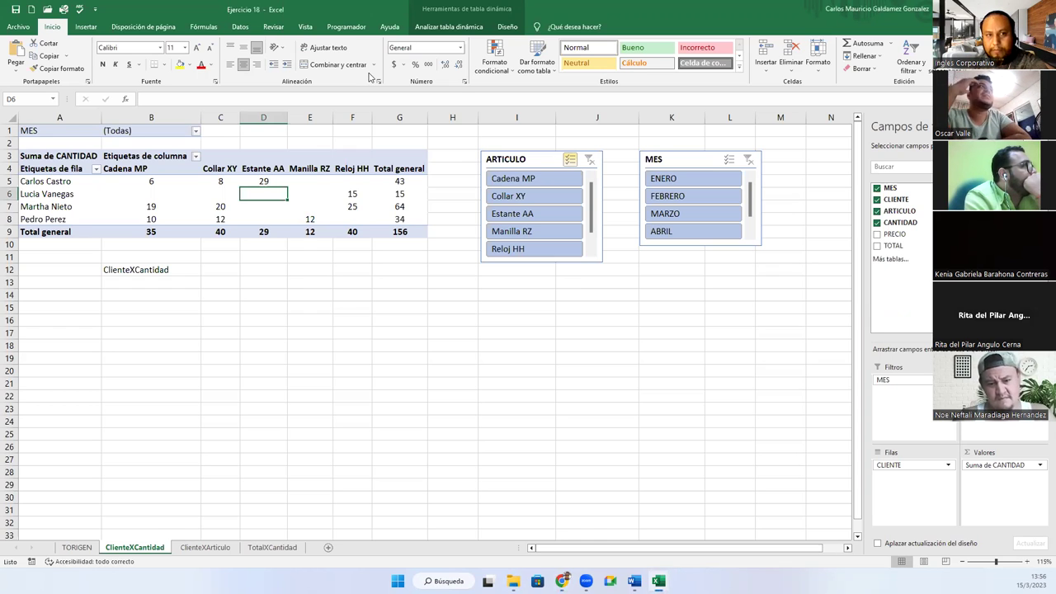
left_click(309, 191)
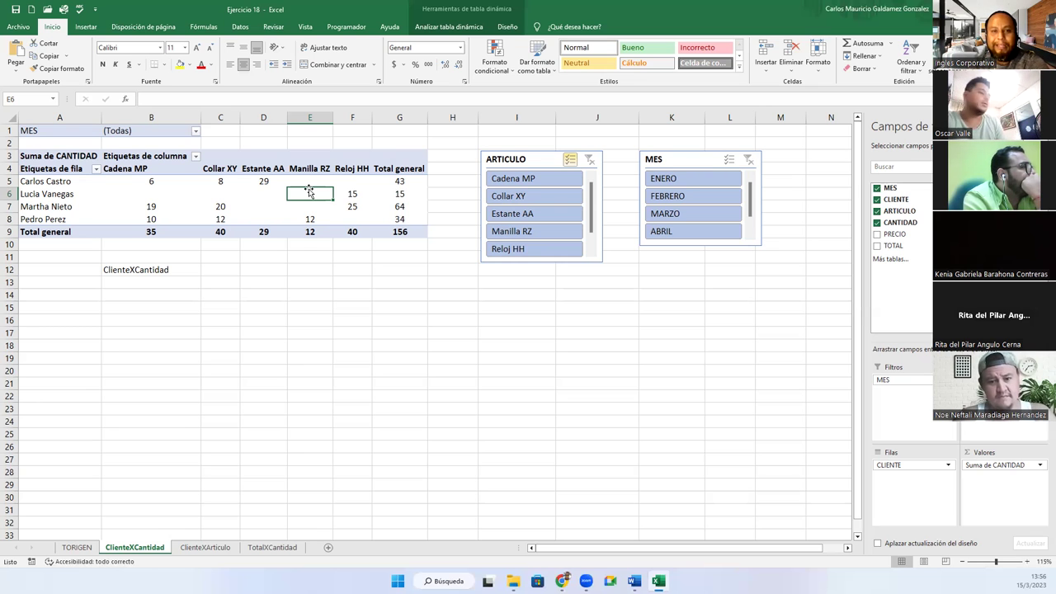
left_click(305, 182)
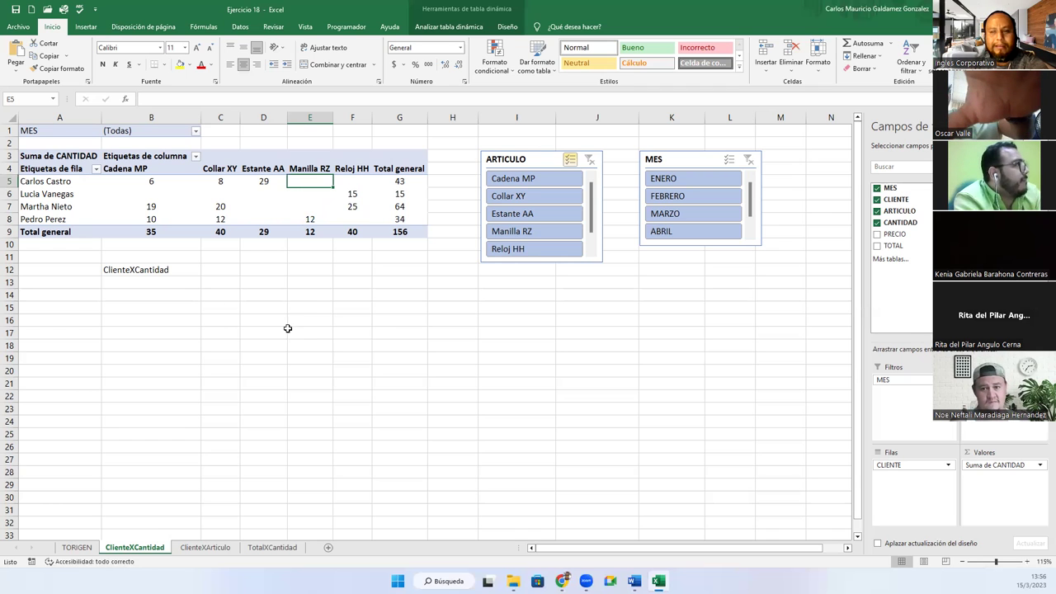
left_click(225, 270)
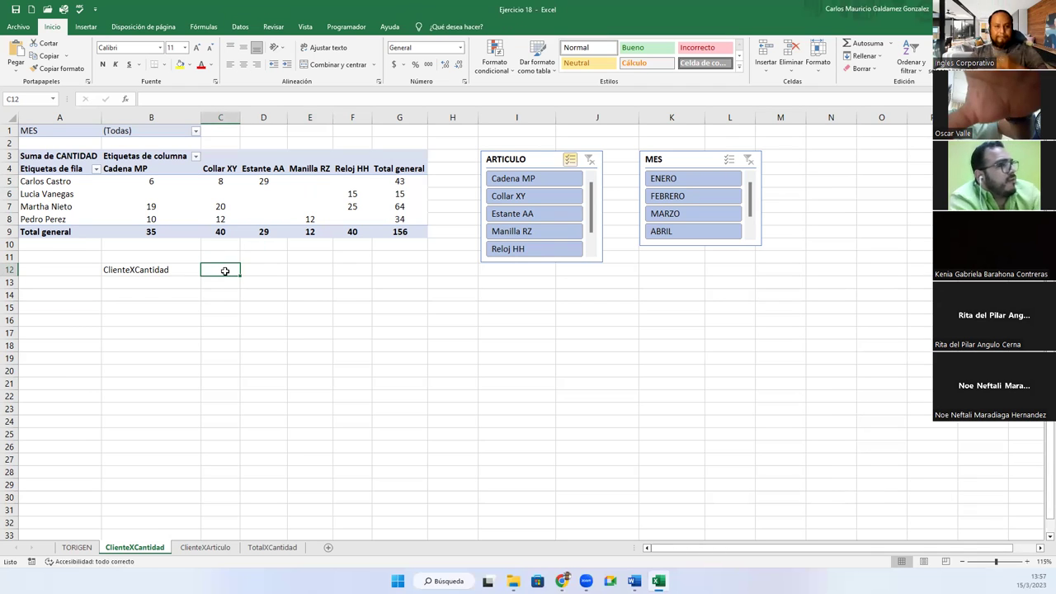
left_click(538, 155)
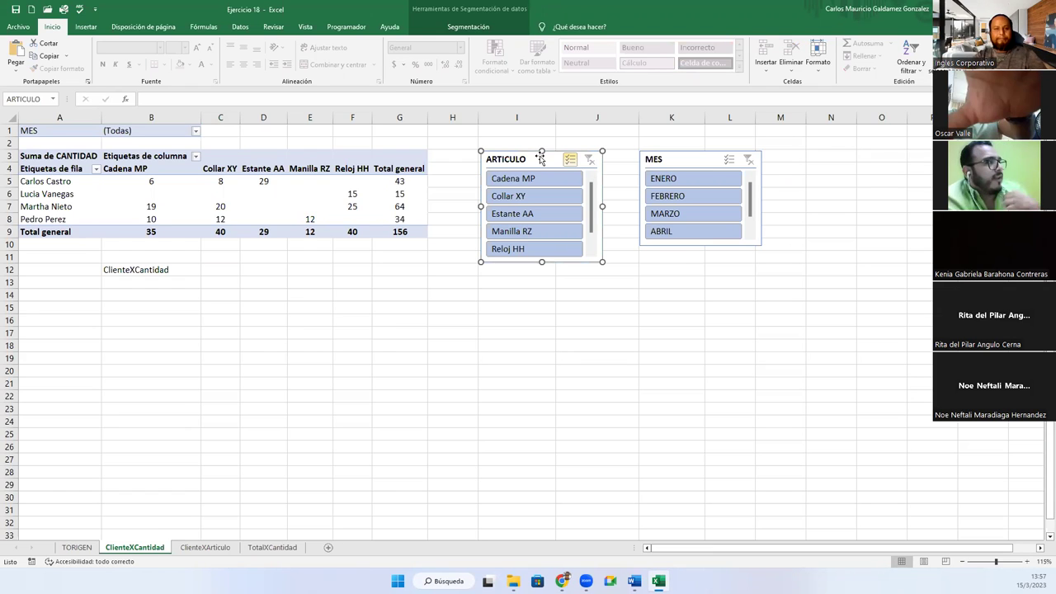
left_click(209, 269)
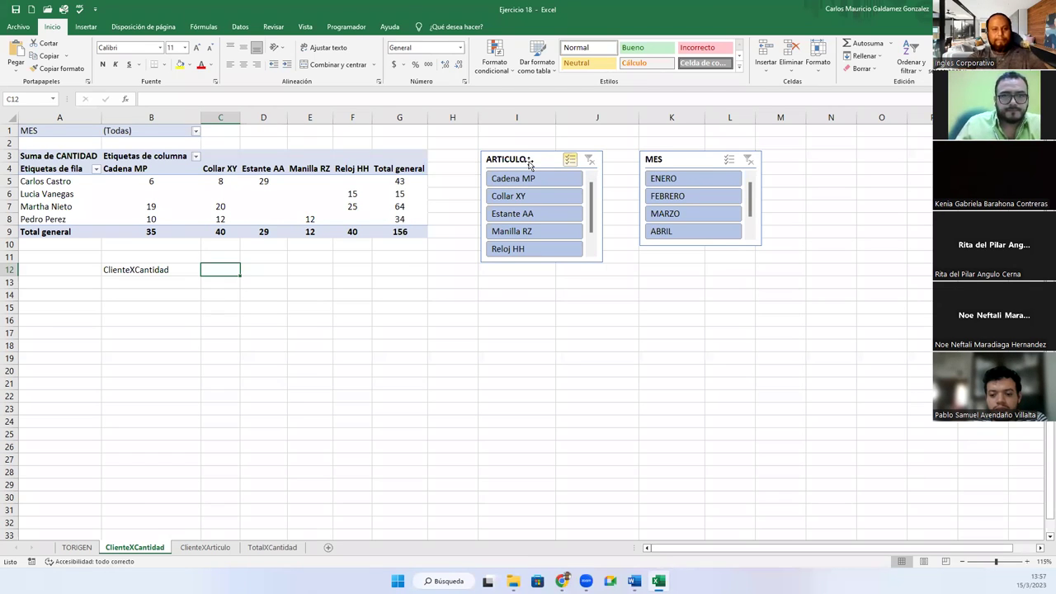
left_click(263, 267)
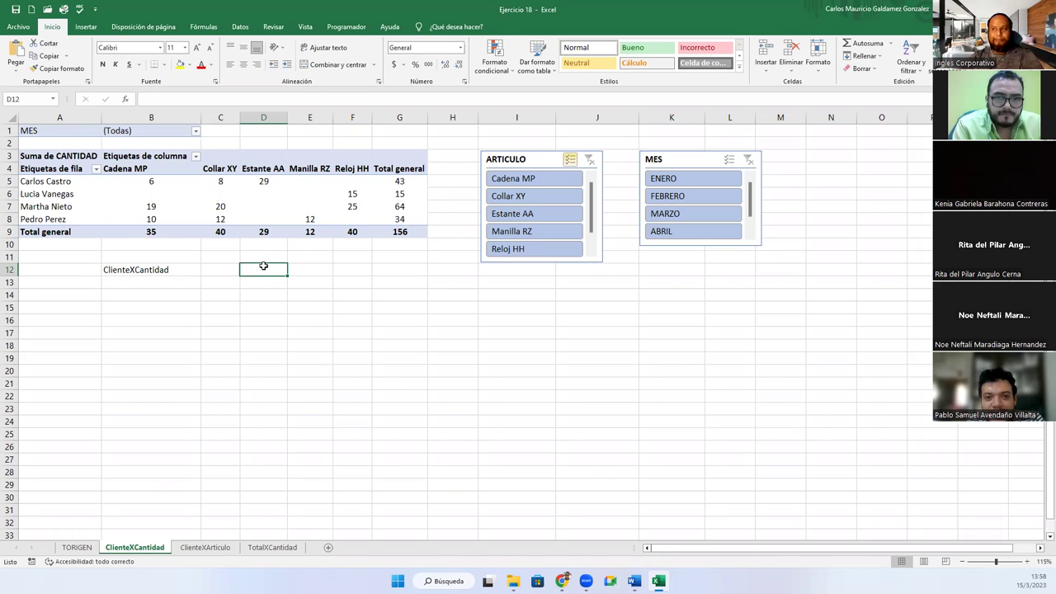
left_click(261, 219)
left_click(448, 26)
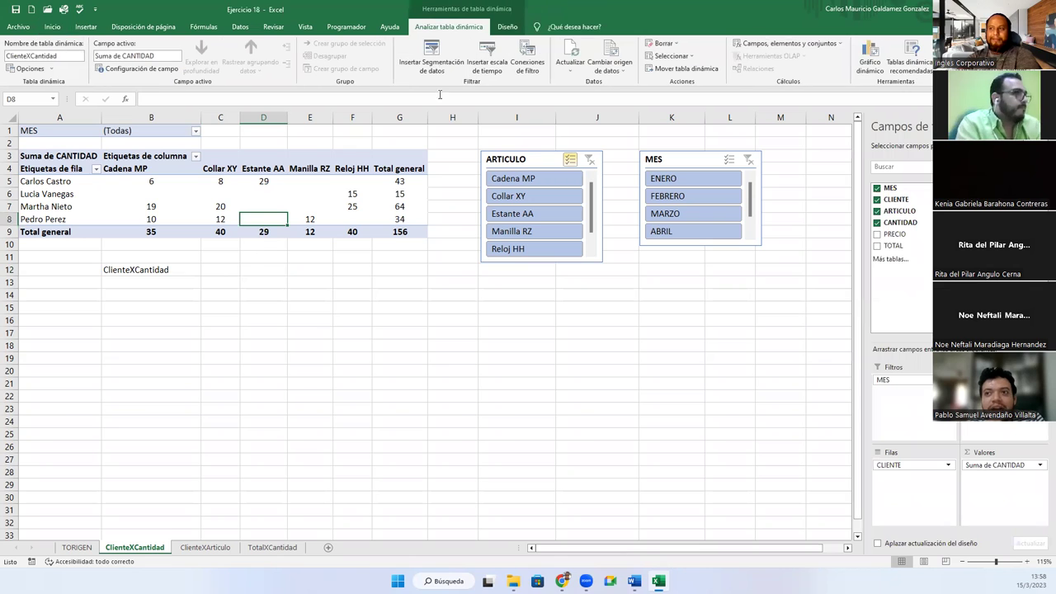
left_click(310, 204)
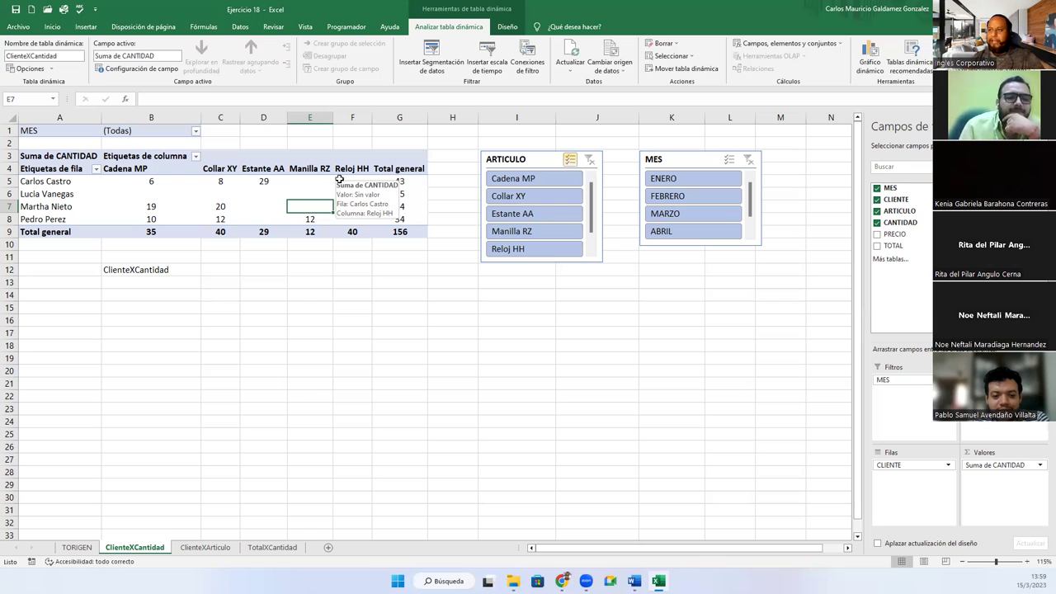
Step: Switch to Chrome and show the Examen Final quiz page of course CEB-001
left_click(658, 581)
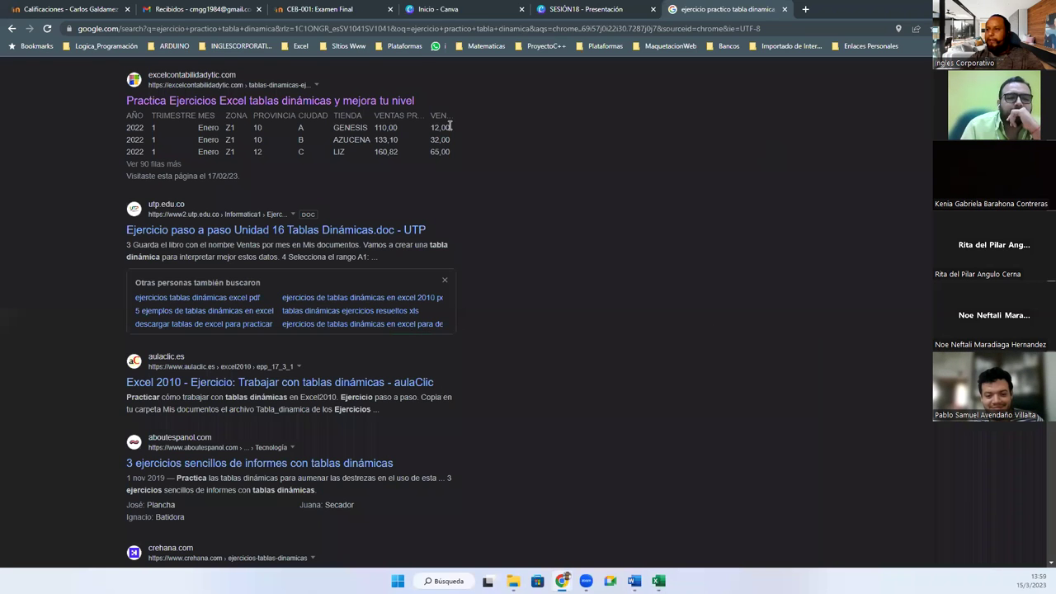
left_click(319, 9)
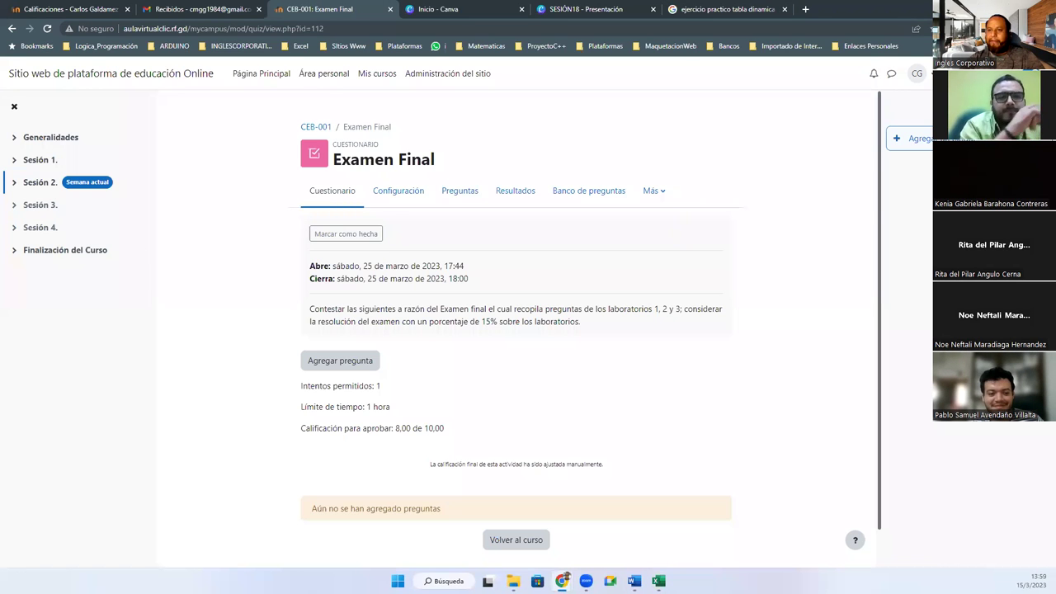
Step: Open the Excel Básico course at Generalidades and review its contents down to the Sesión 2 activities
left_click(67, 141)
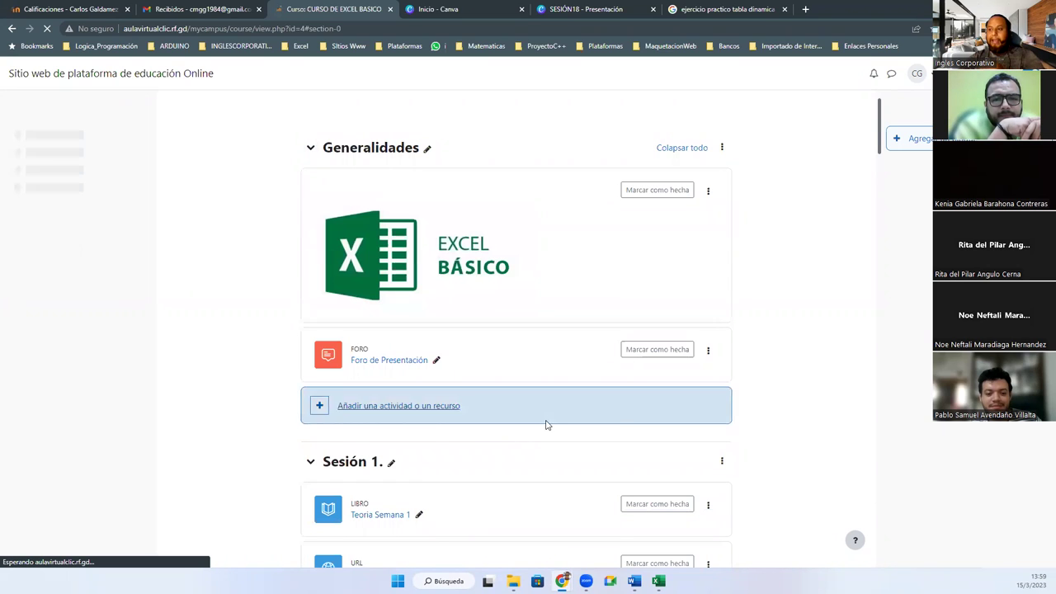
scroll(544, 420, "down", 15)
scroll(545, 420, "down", 3)
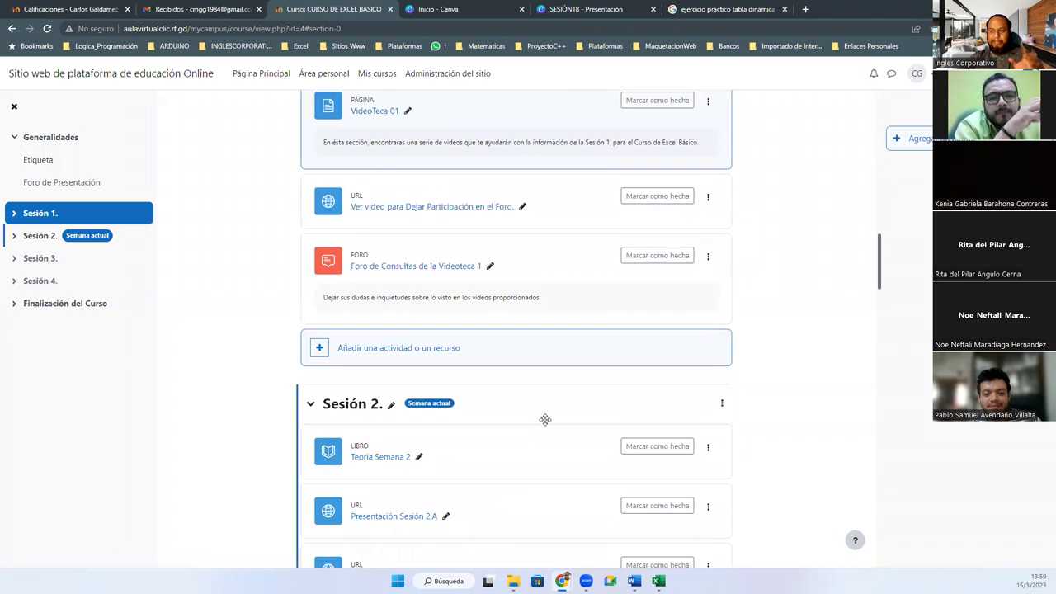
scroll(544, 424, "down", 3)
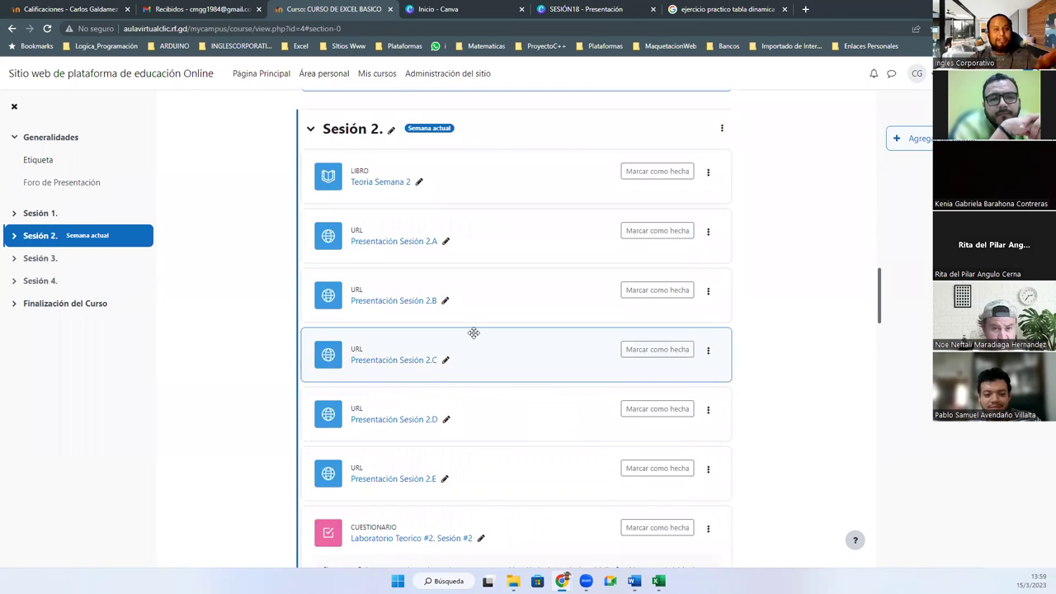
Step: Review the course from Sesión 1 to Finalización del Curso, and collapse Sesión 1 and Generalidades in the course index
left_click(31, 212)
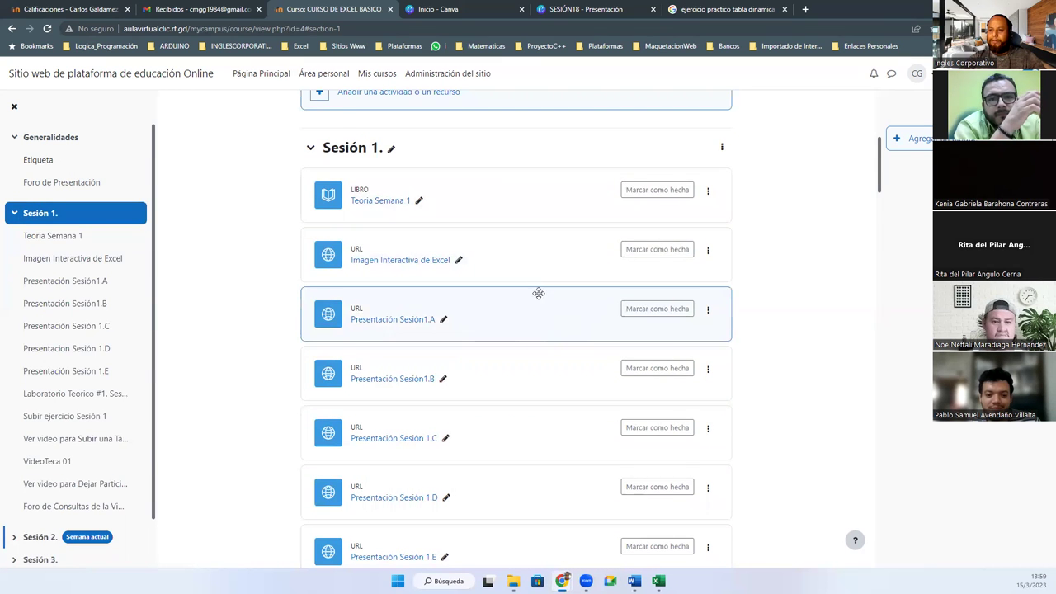
scroll(540, 297, "down", 15)
scroll(544, 308, "down", 7)
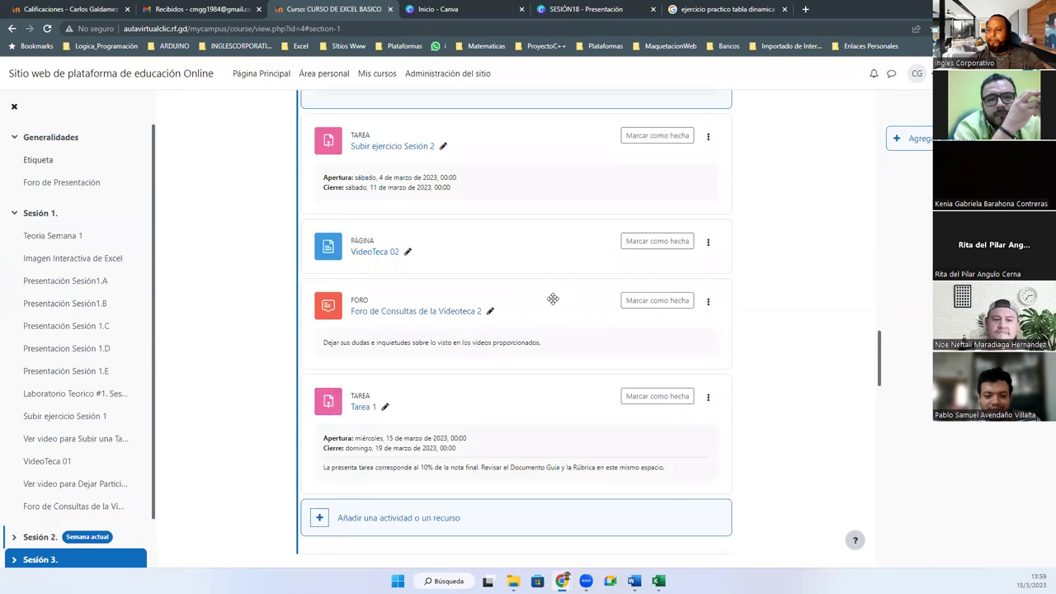
scroll(556, 300, "down", 15)
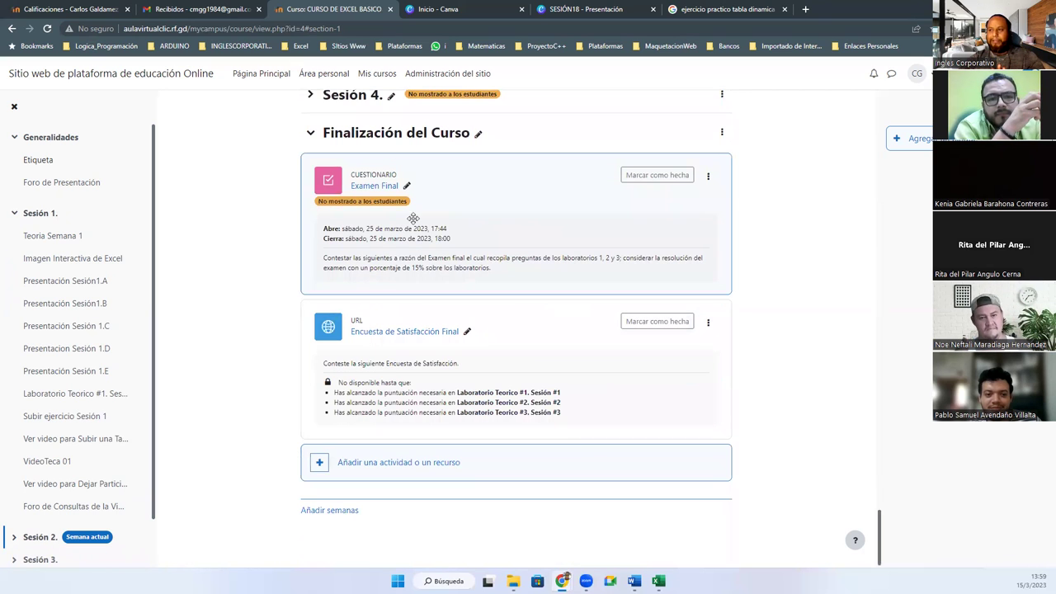
left_click(16, 213)
left_click(14, 137)
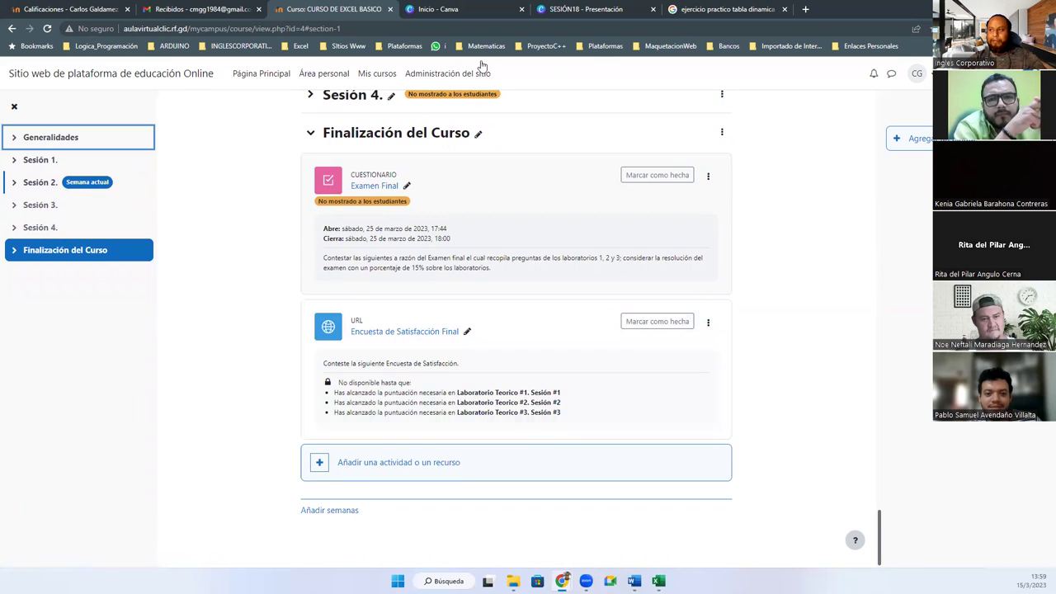
Step: Switch to the SESIÓN18 presentation in Canva and present it full screen from the Demostración slide on page 12
left_click(586, 9)
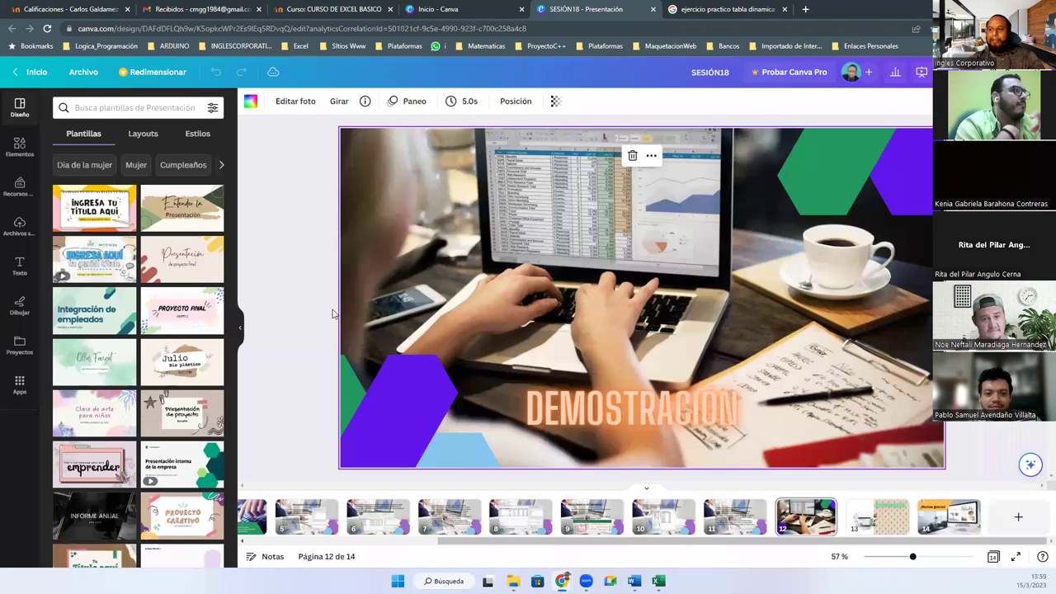
left_click(292, 316)
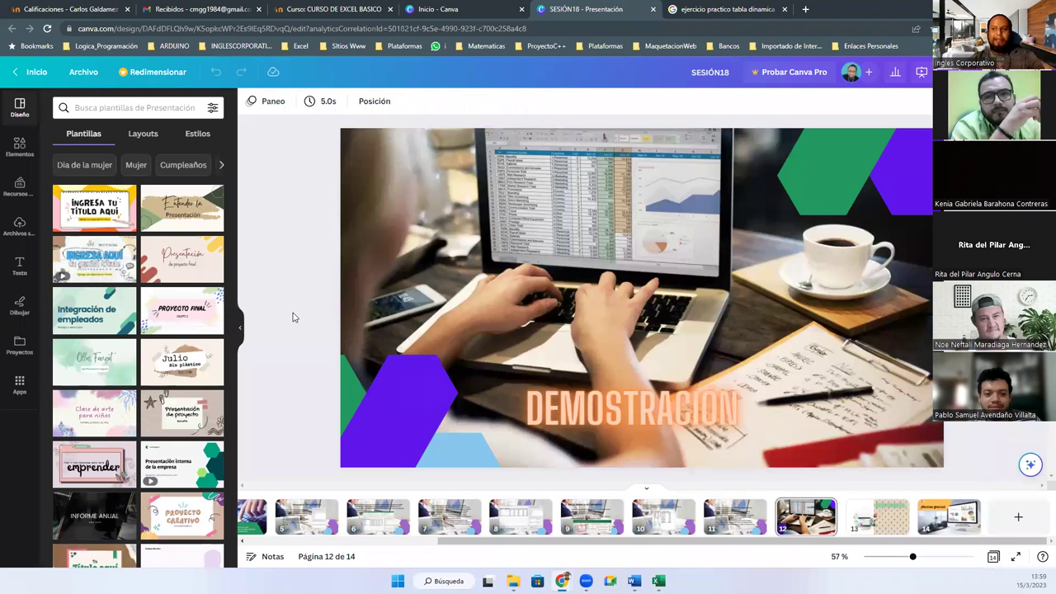
left_click(1015, 556)
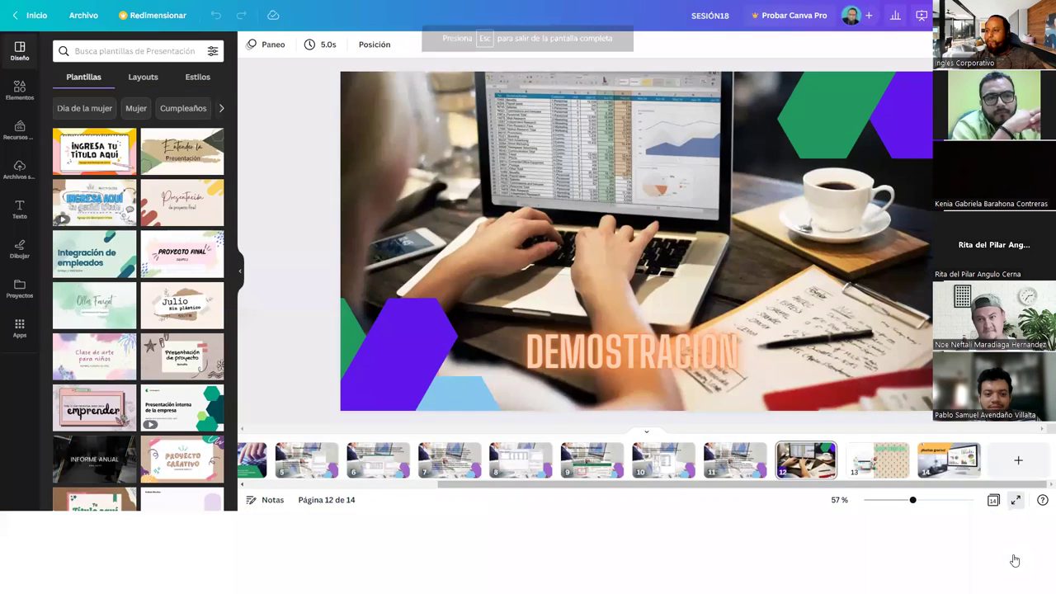